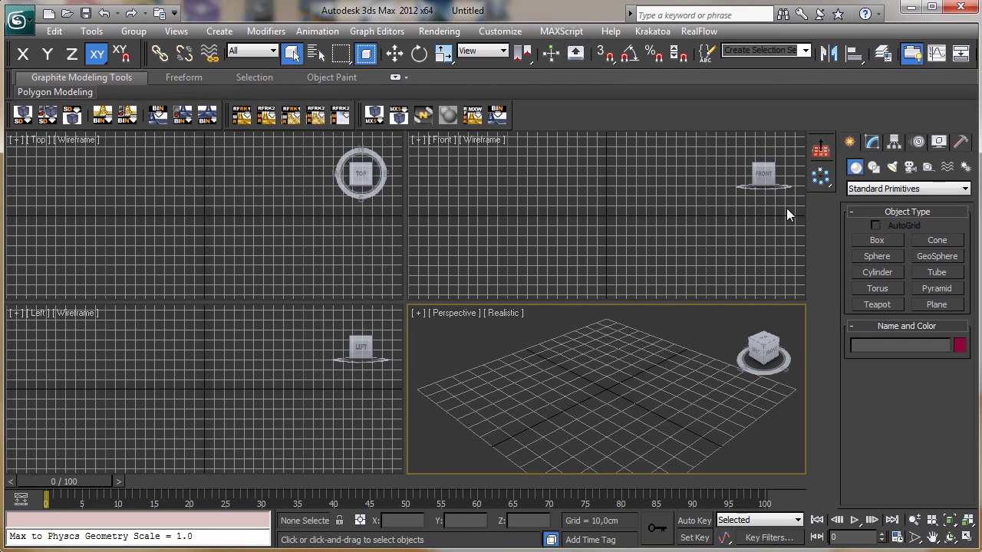
Check the scene's display unit scale and system unit scale, accepting both setups.
click(500, 30)
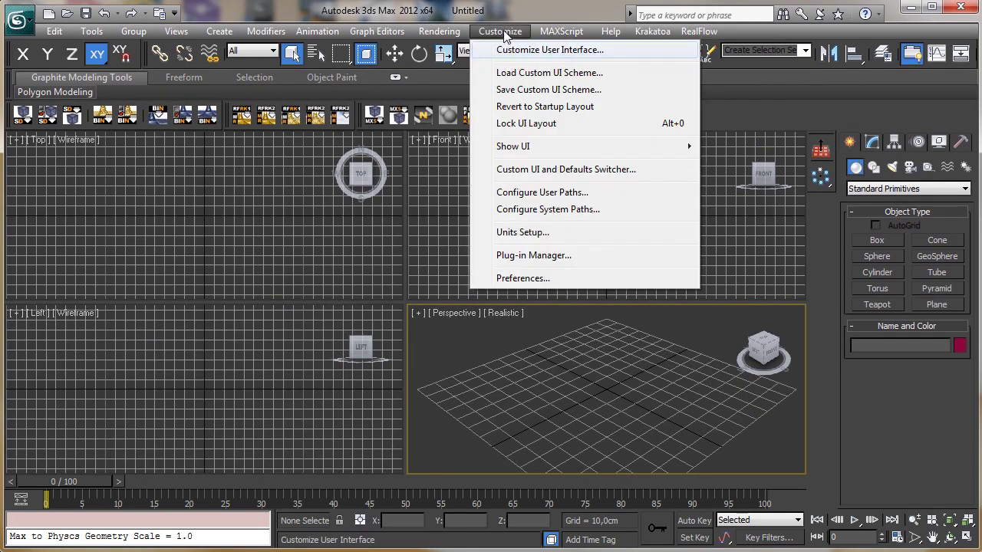
click(541, 238)
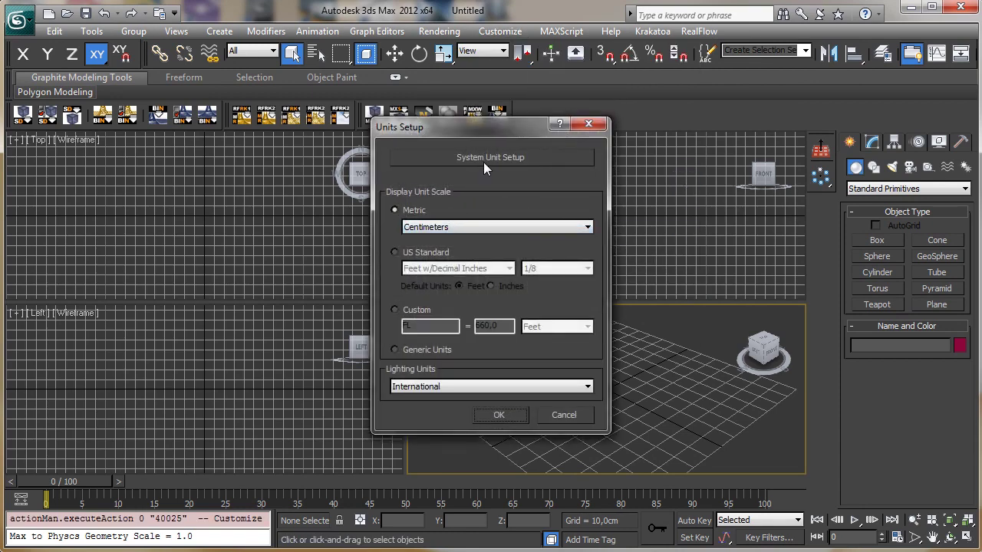
click(483, 153)
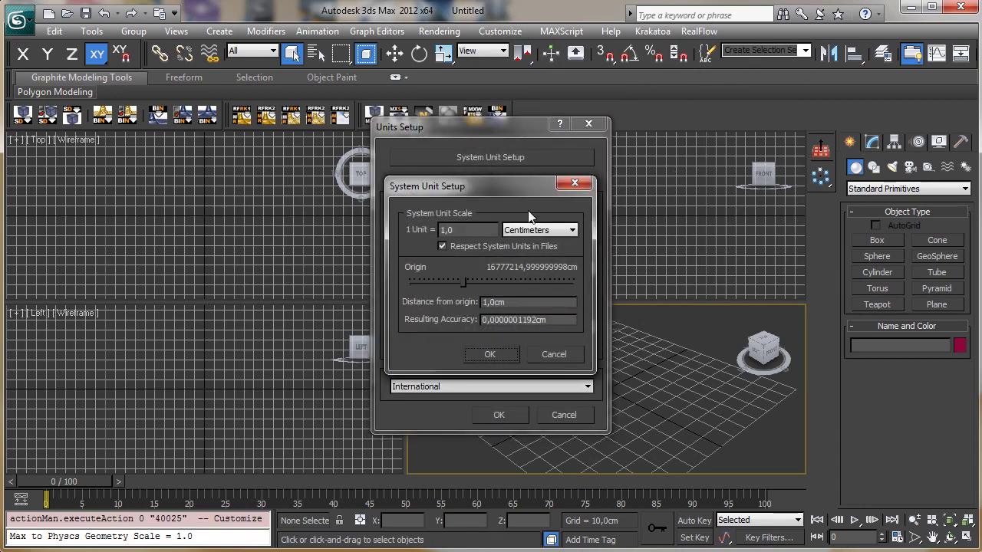
click(494, 353)
click(502, 415)
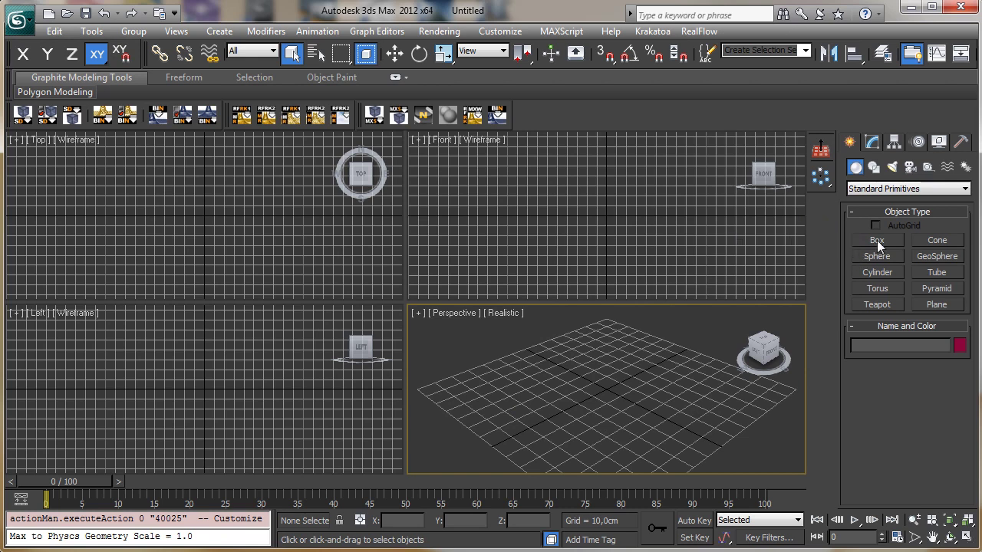
Create a plane about 147 by 145 cm in the Perspective viewport and name it Gound.
click(937, 305)
drag(607, 319, 625, 537)
click(872, 145)
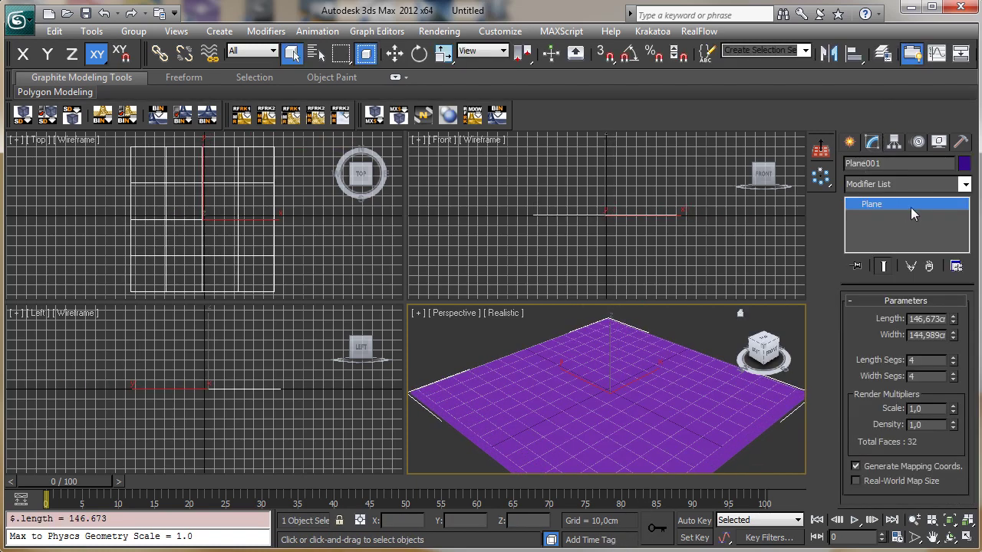
text(Gound)
key(Return)
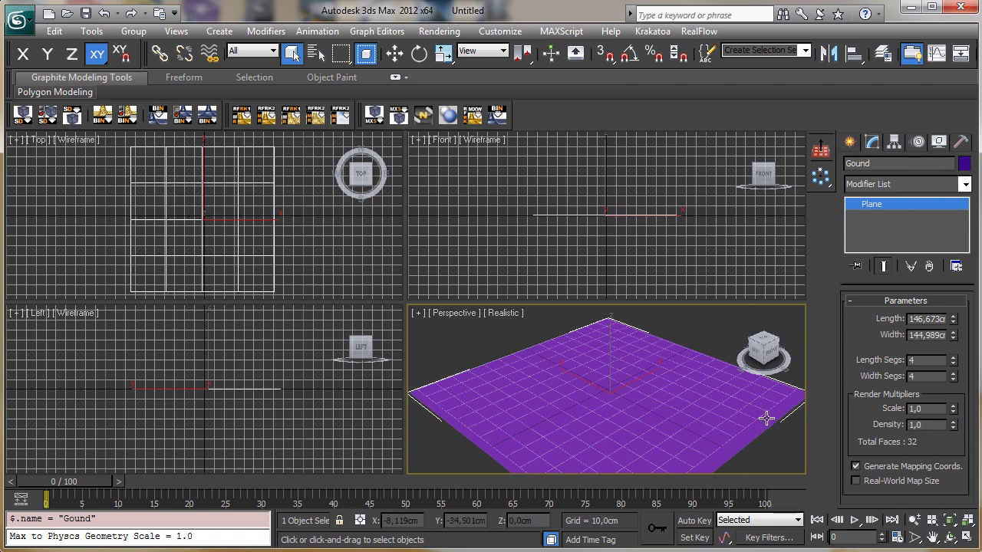
Set the ground plane's length and width to 300 cm each.
double_click(925, 318)
text(300)
key(Tab)
text(300)
key(Return)
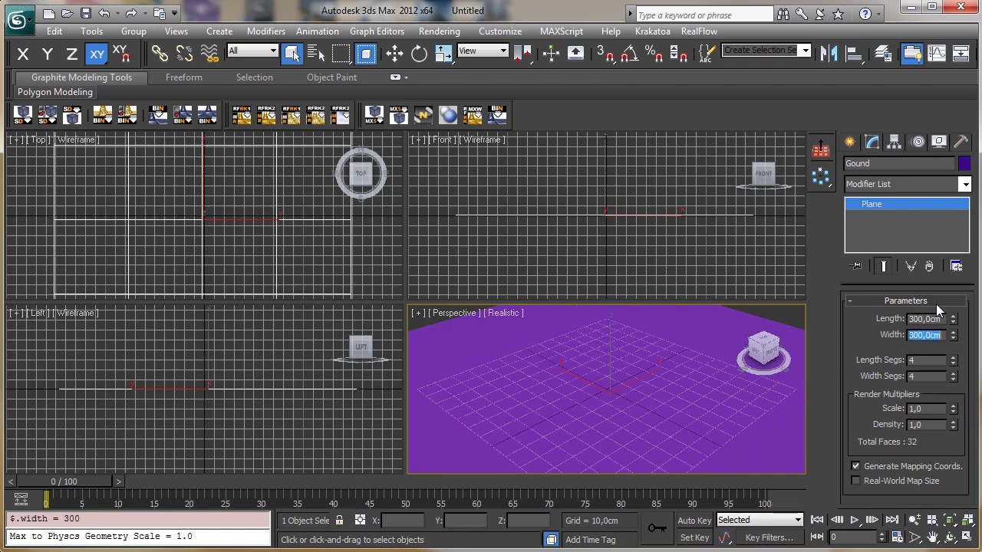
Create a box about 78 by 79 cm and about 12 cm high over the ground plane in the Top viewport.
click(915, 520)
drag(566, 389, 568, 465)
click(852, 143)
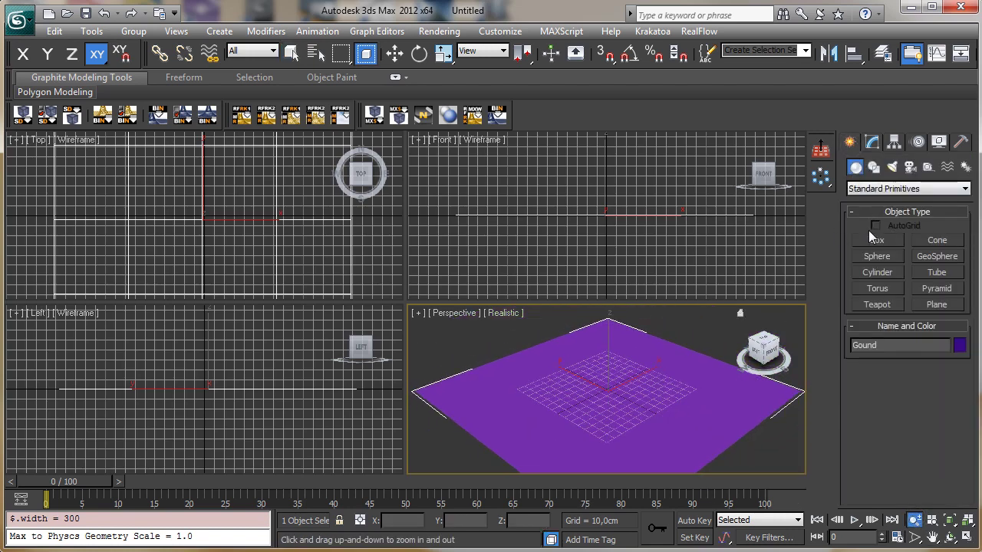
click(877, 241)
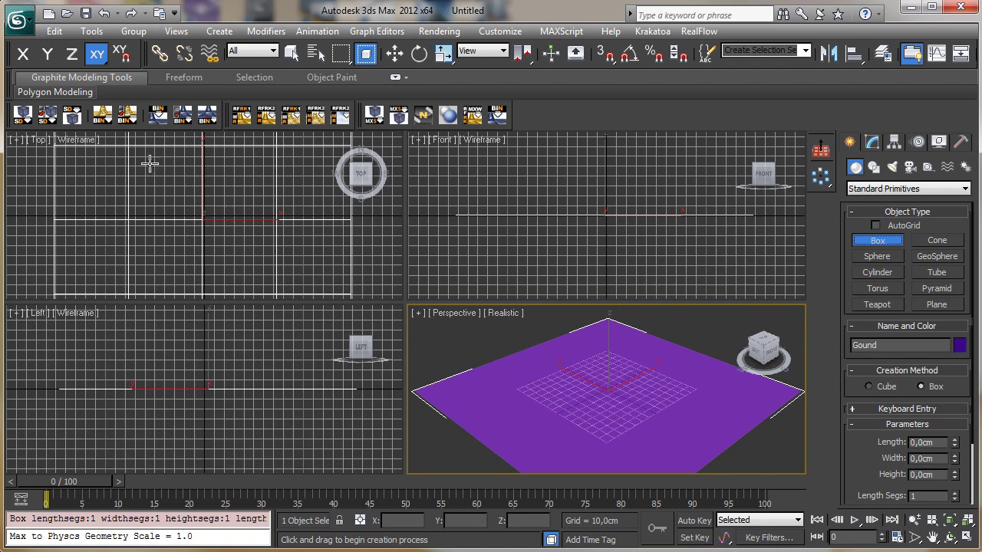
drag(149, 158, 227, 234)
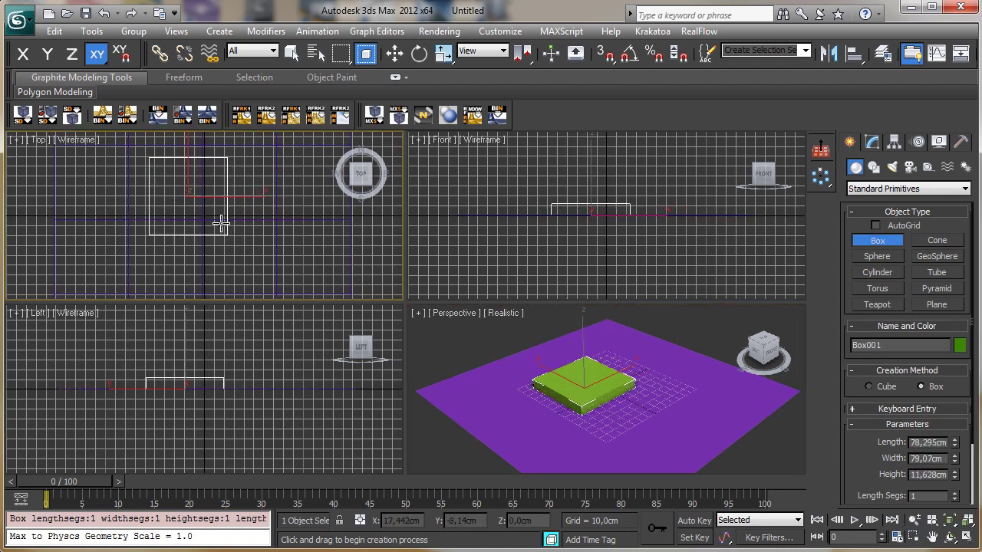
click(408, 267)
Set the box's length to 120 cm, its width to 60 cm and its height to 4 cm.
click(872, 143)
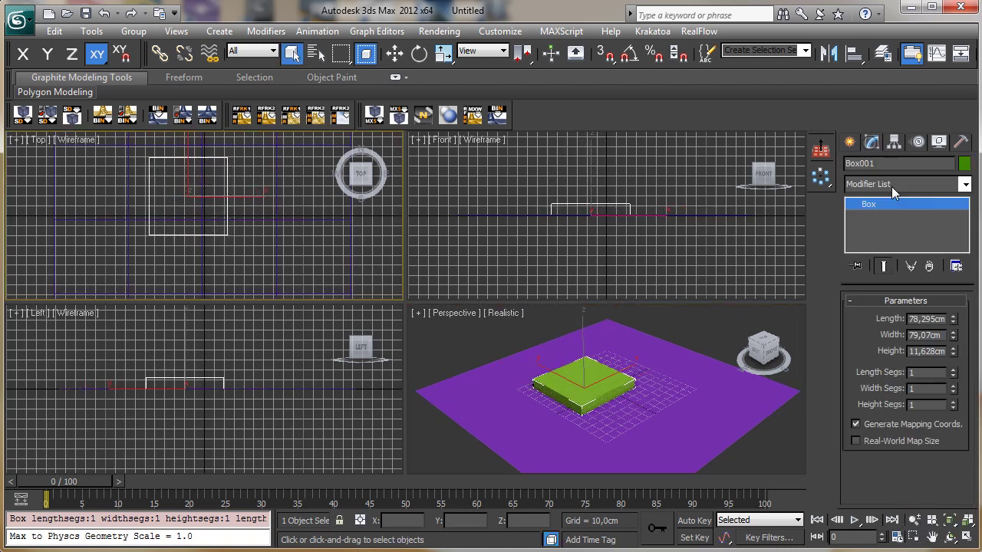
double_click(928, 318)
text(120)
key(Tab)
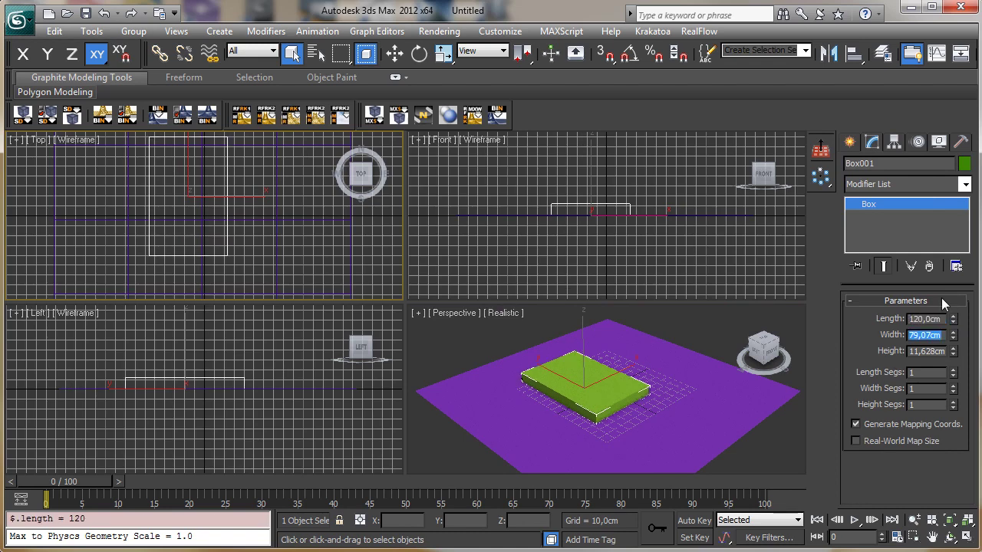
text(60)
key(Tab)
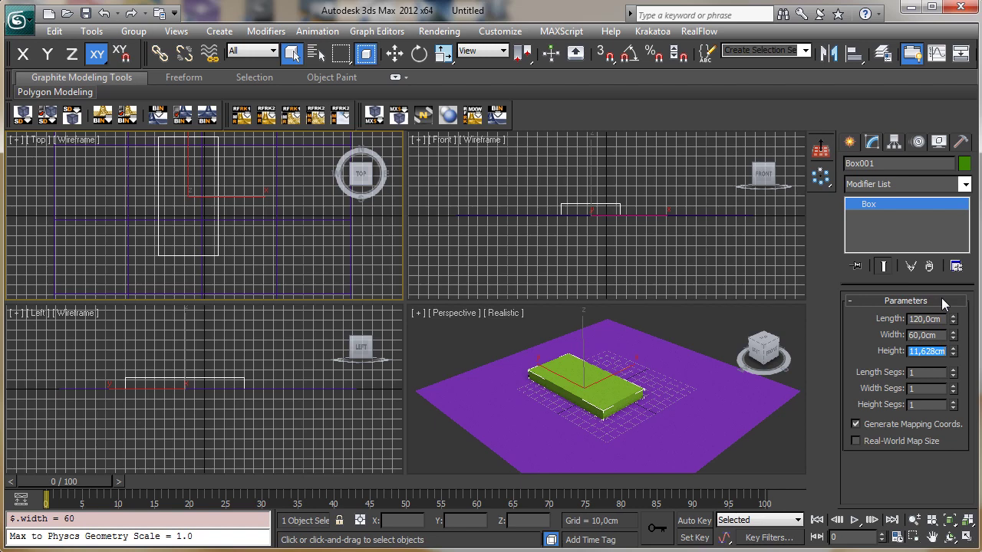
text(3,0cm)
key(Return)
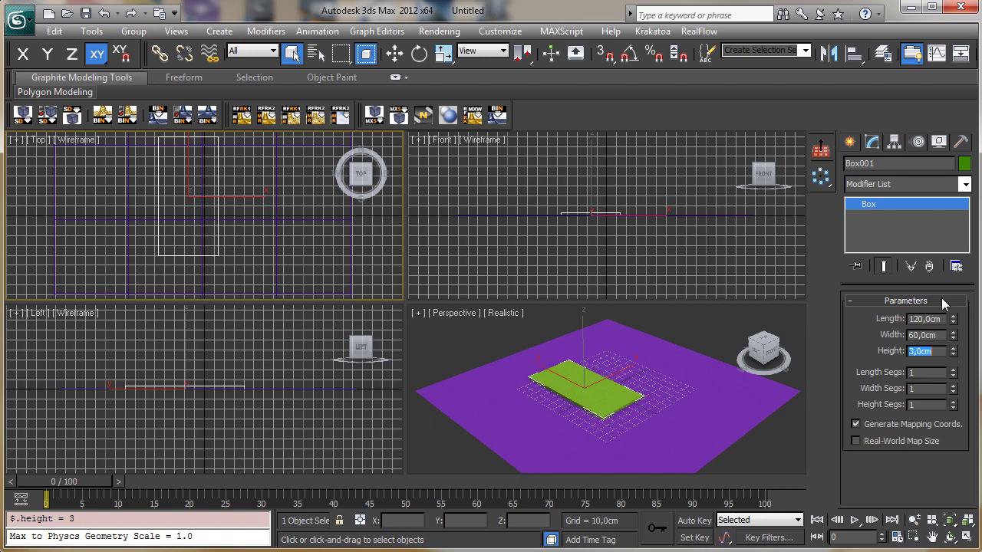
text(4)
key(Return)
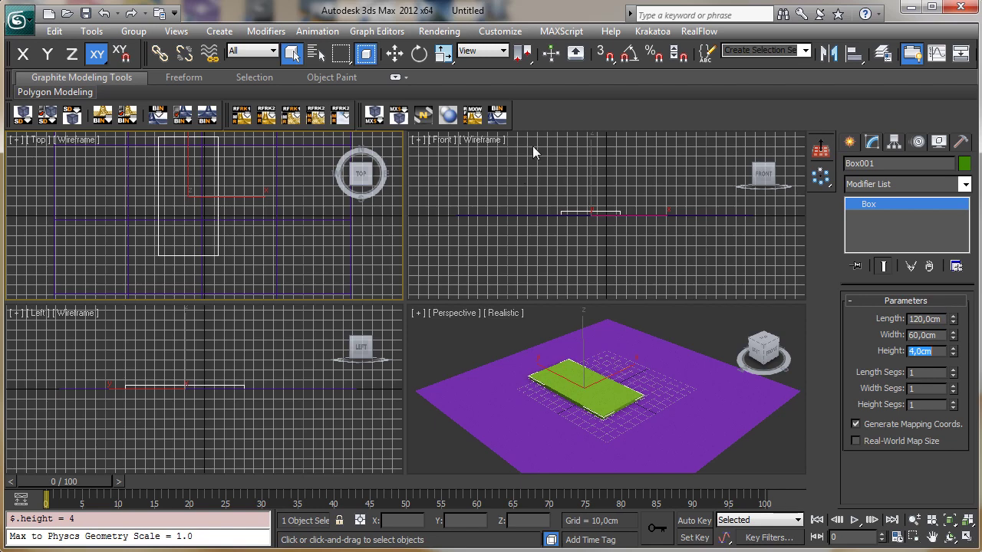
Draw a vertical Tape helper about 63 cm long upward from the ground in the Front viewport.
right_click(721, 236)
click(850, 142)
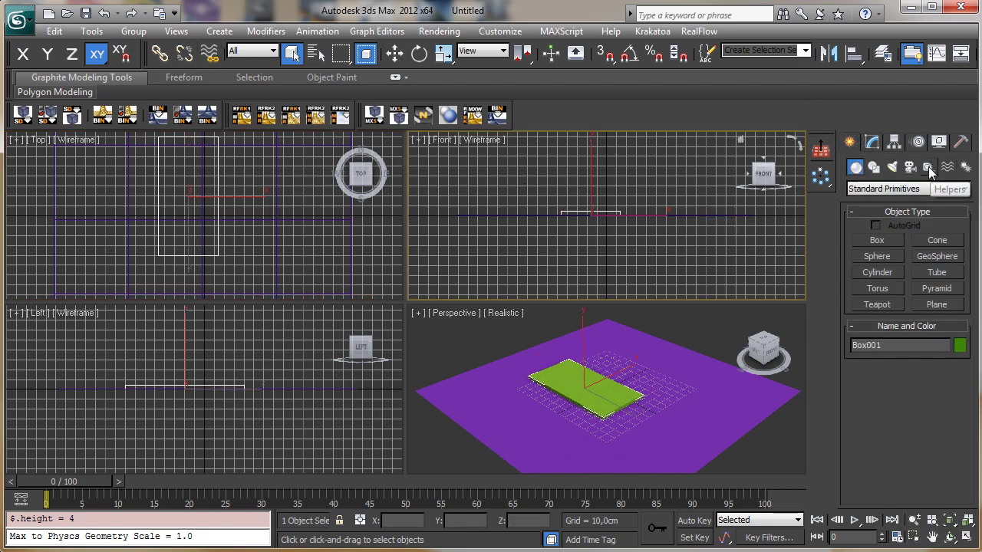
click(929, 168)
click(936, 289)
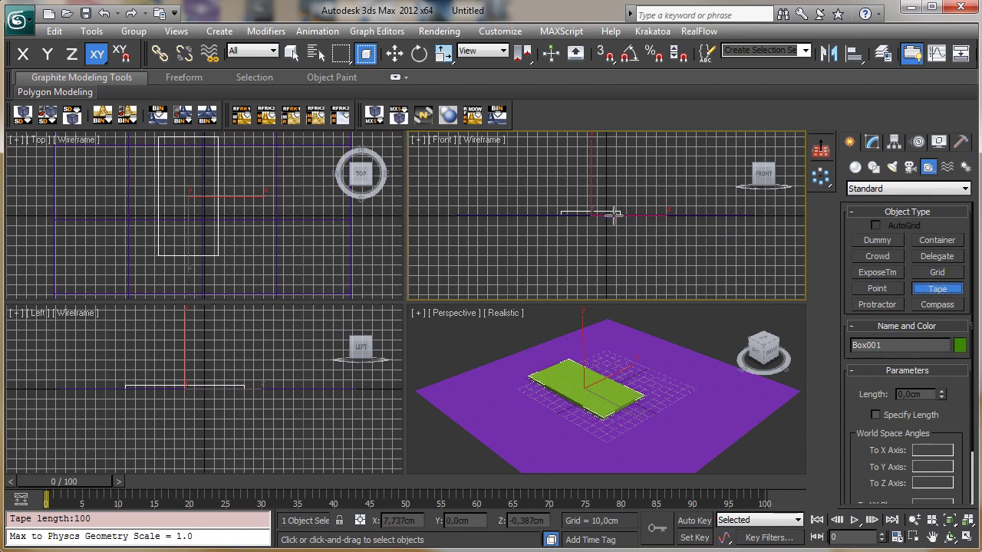
drag(613, 215, 614, 152)
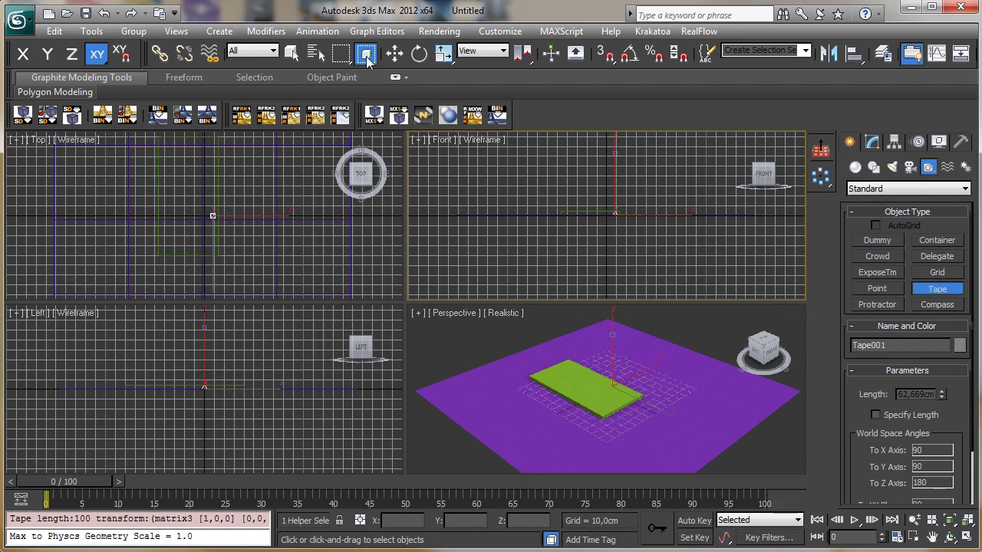
Raise the box about 60 cm to the top of the tape and shift it about 45 cm along negative X.
click(394, 53)
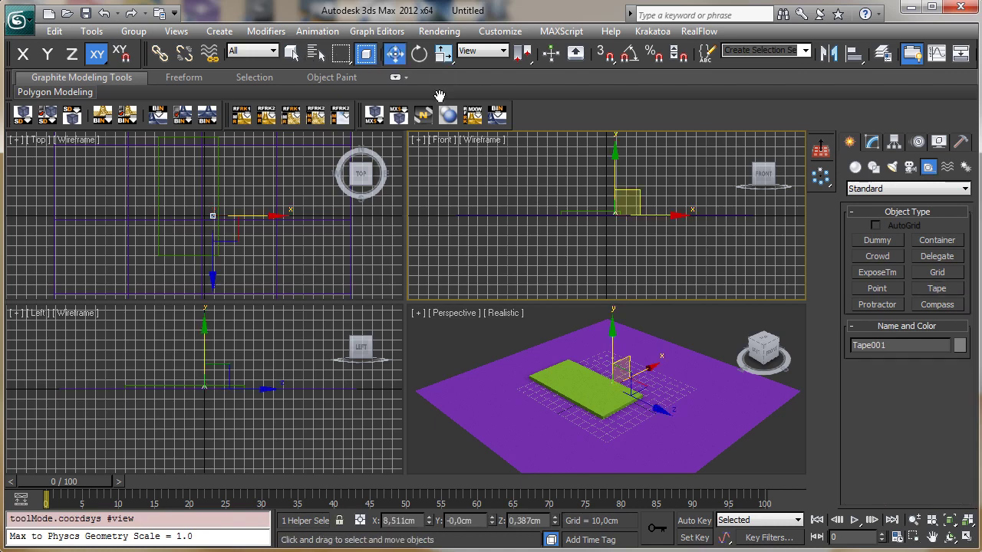
click(566, 212)
click(587, 393)
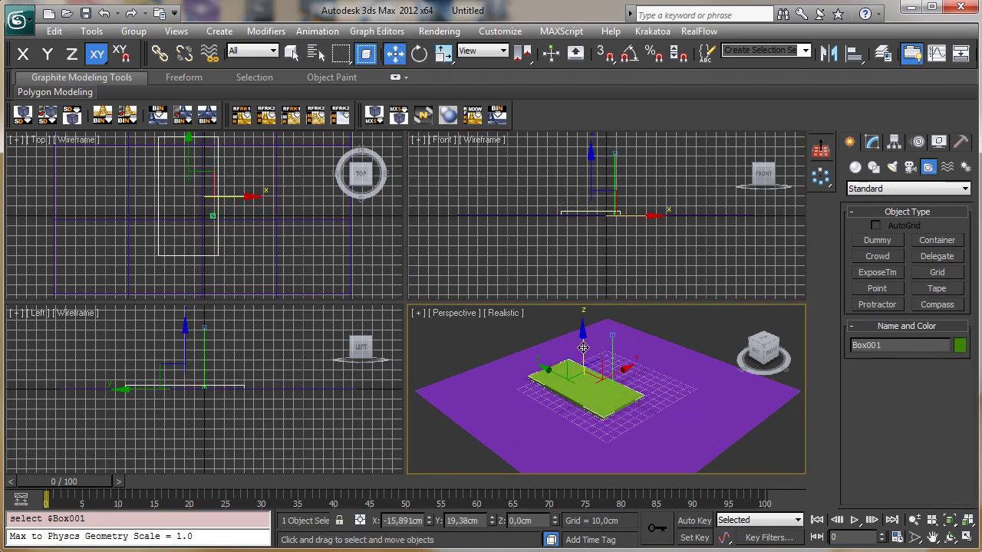
drag(583, 348, 577, 300)
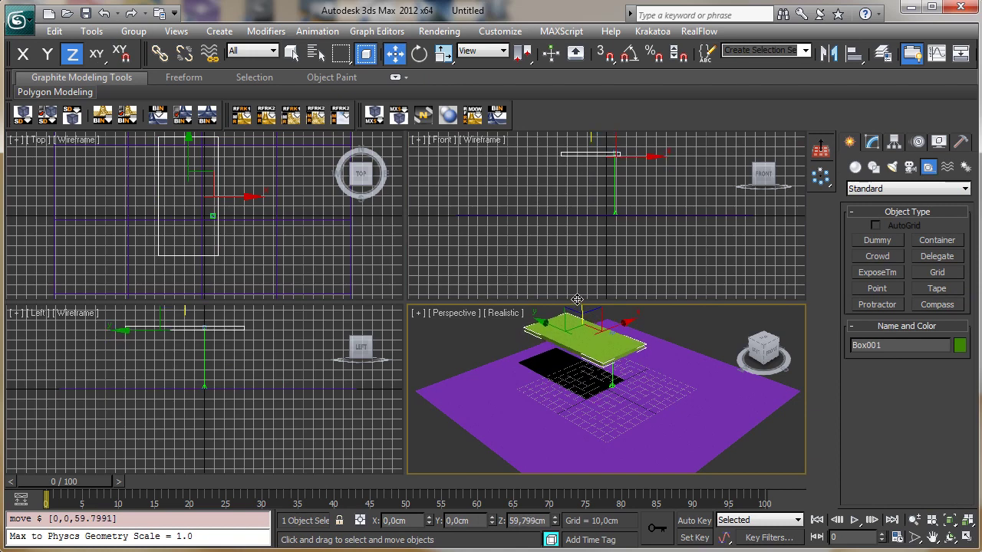
click(647, 159)
drag(646, 160, 602, 158)
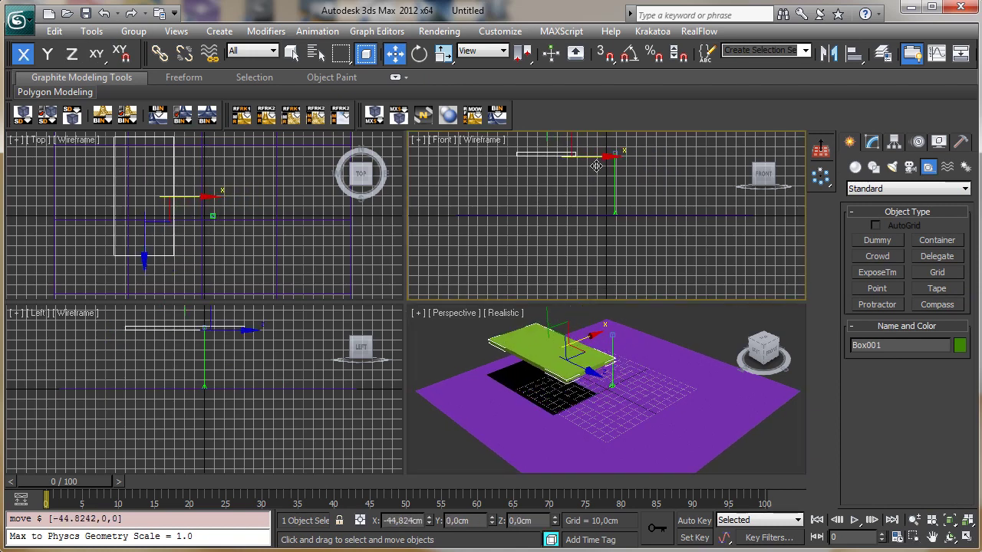
Hide the home grid in the Top viewport.
click(201, 209)
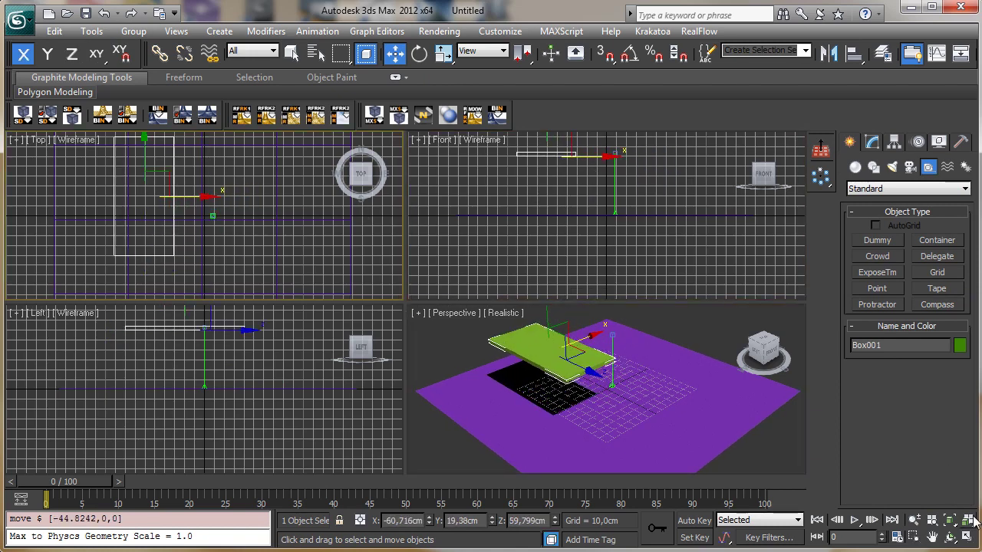
click(966, 521)
right_click(119, 192)
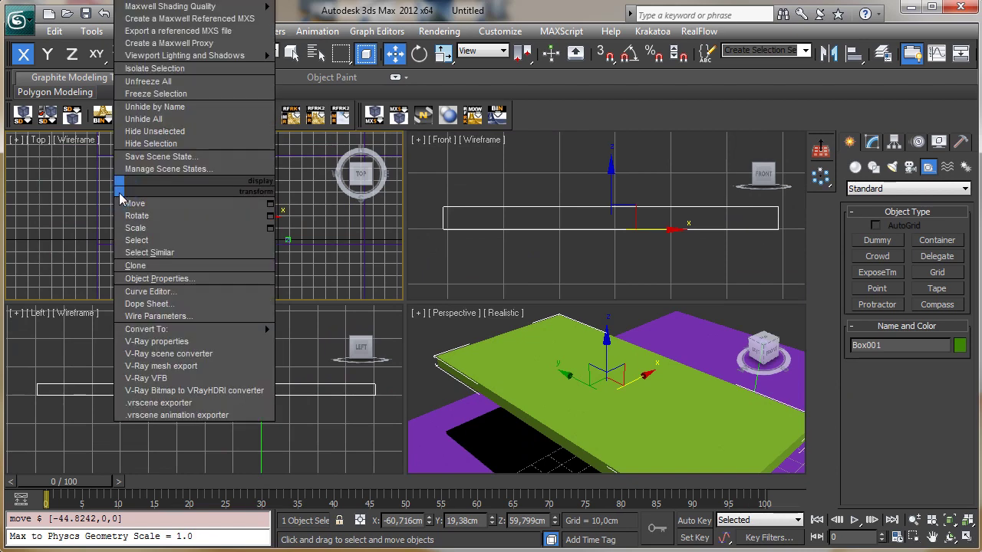
click(63, 198)
key(g)
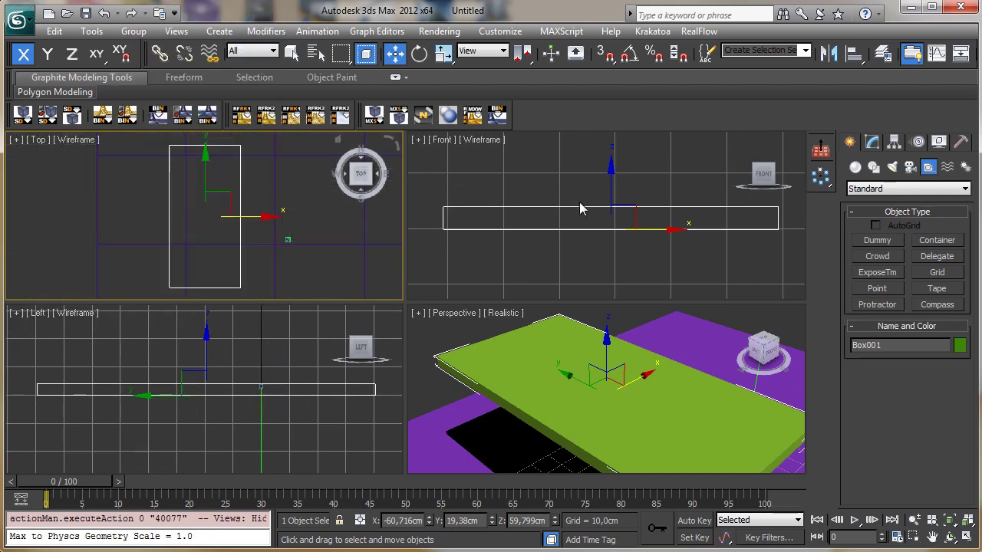
Change the ground plane's object color to the light turquoise swatch of the basic colors.
click(331, 243)
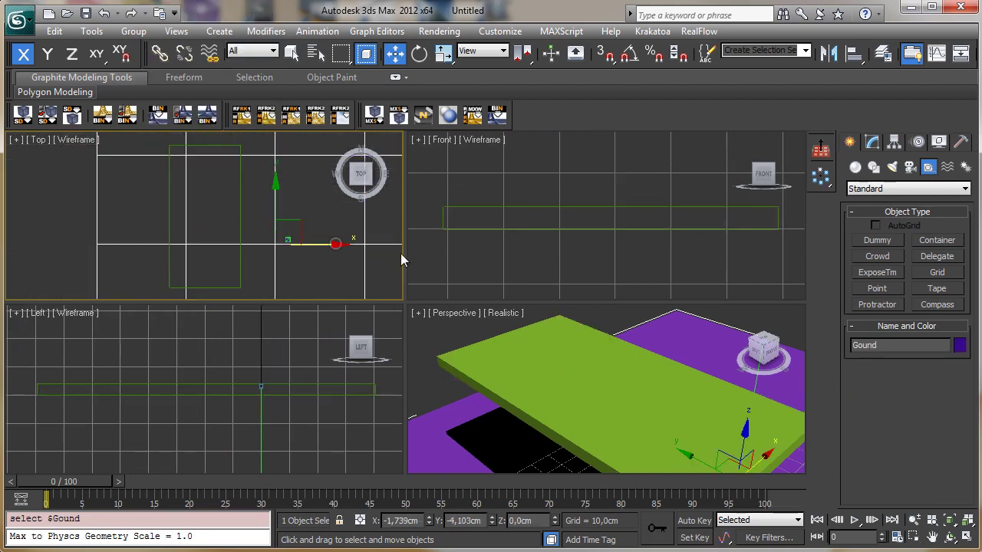
click(959, 345)
click(499, 223)
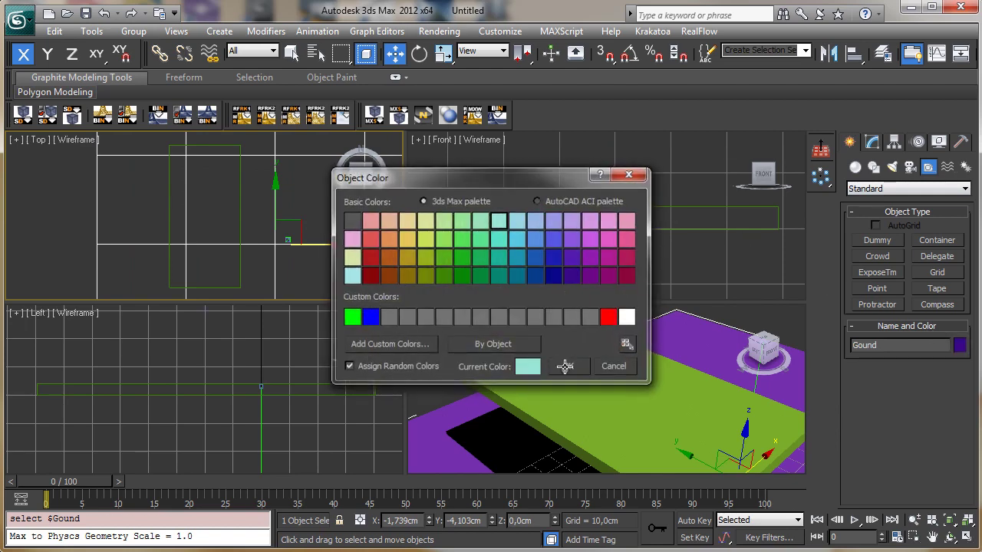
click(566, 368)
Hide the home grid in the Left and Front viewports.
right_click(301, 392)
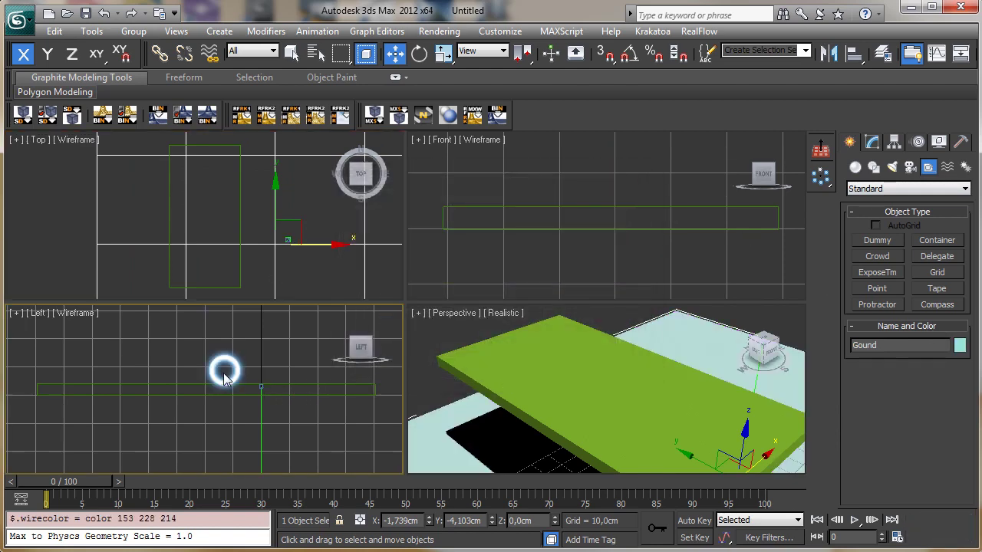
key(g)
right_click(541, 223)
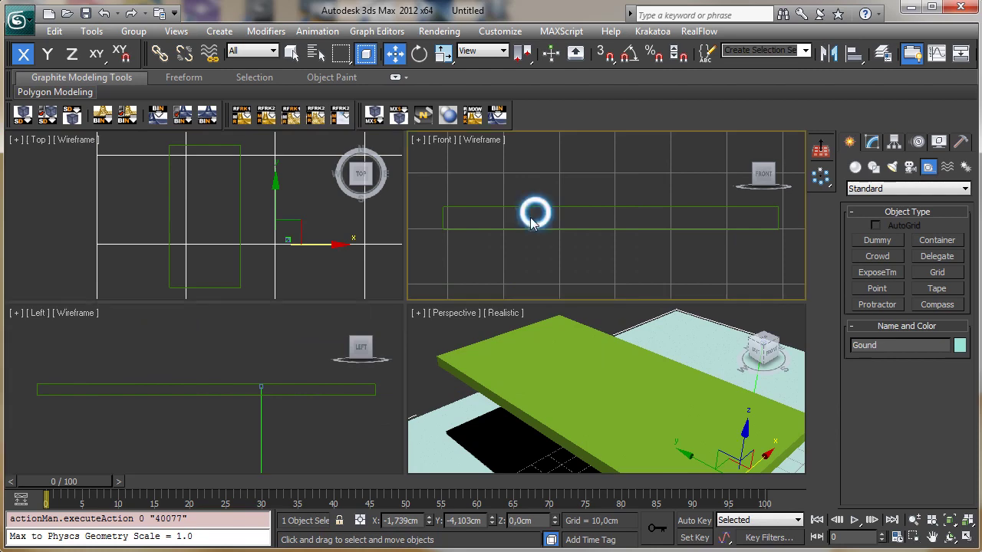
key(g)
Reposition the raised box horizontally over the ground plane to about X -82 cm, Y 5 cm.
click(969, 520)
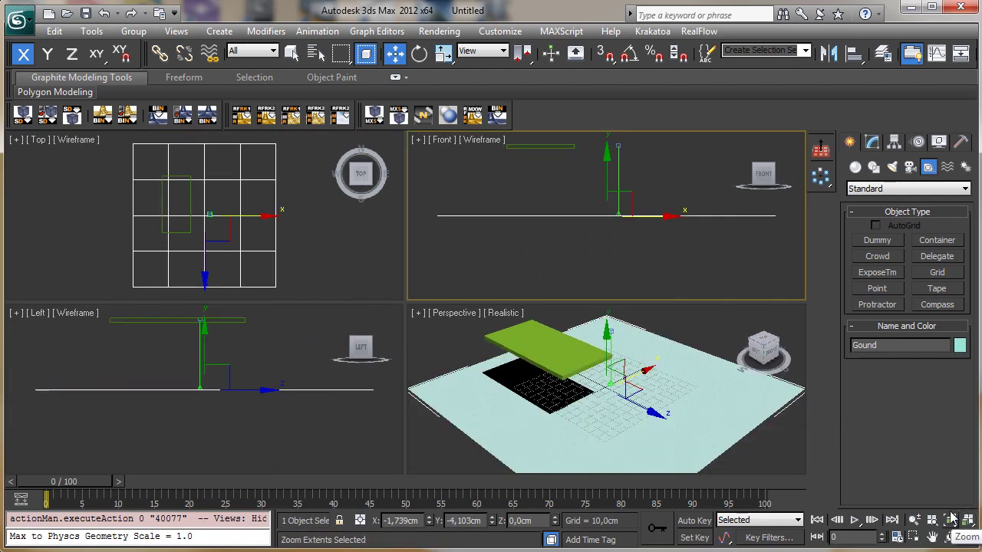
click(540, 346)
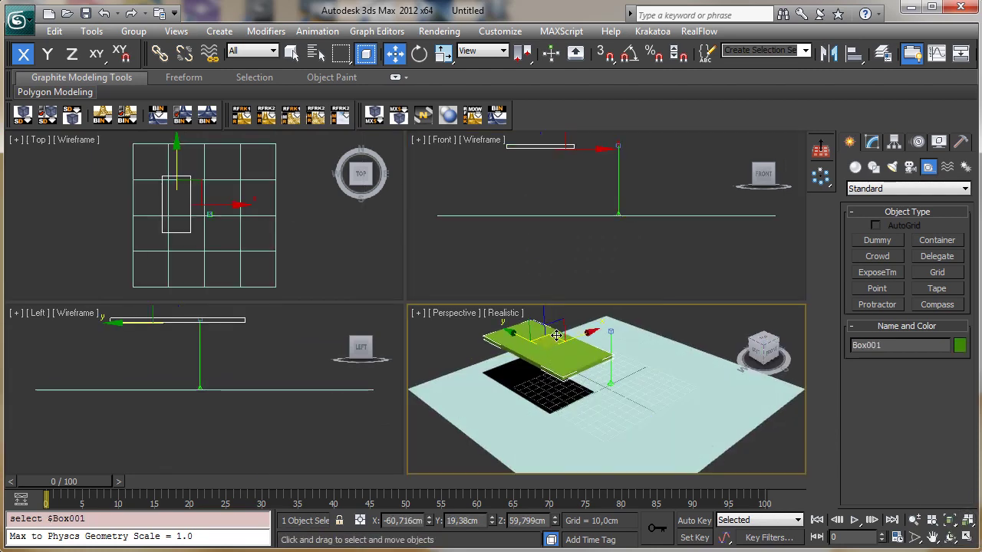
drag(557, 336, 639, 372)
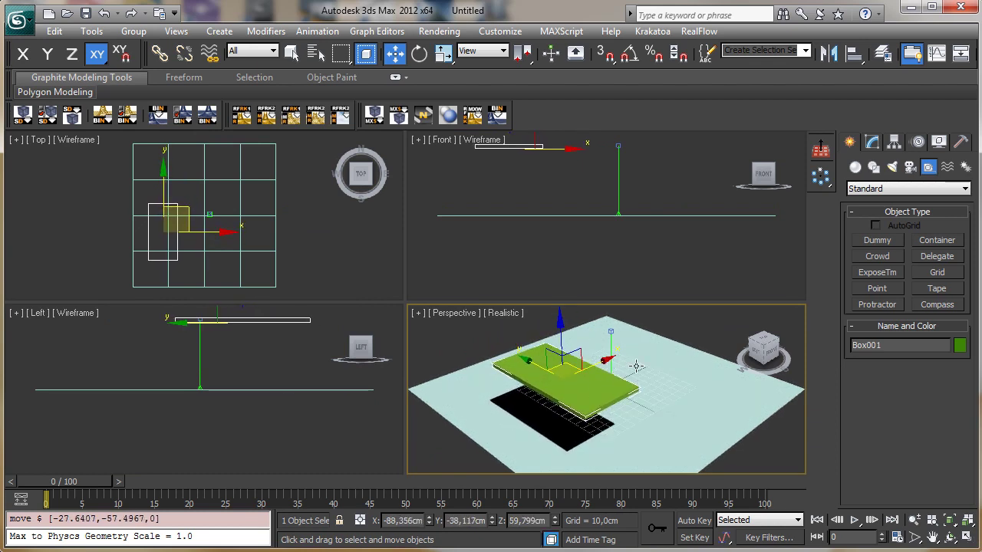
drag(187, 211, 191, 191)
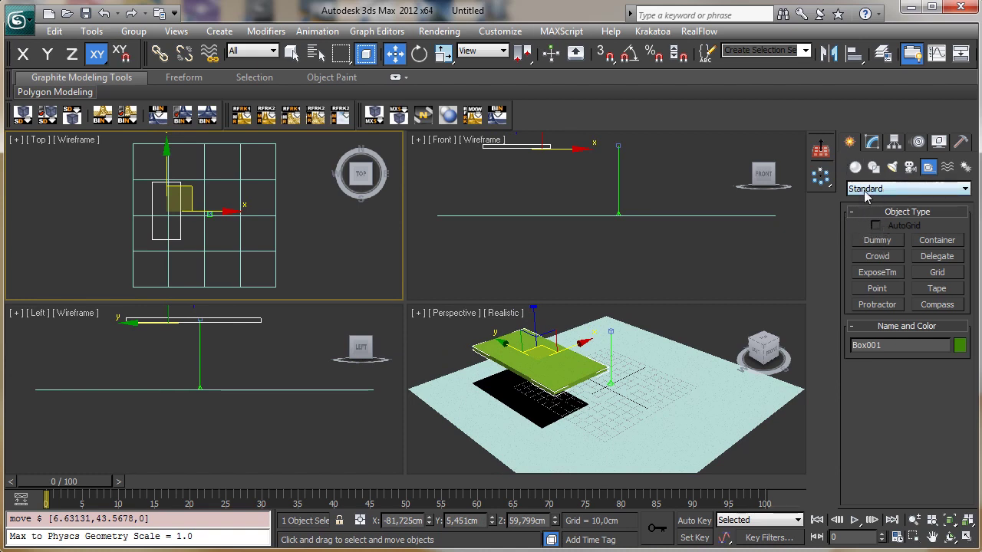
Create a tube in the Left viewport with radii of about 19.3 cm and 16.5 cm and a height of about 65.7 cm.
click(855, 166)
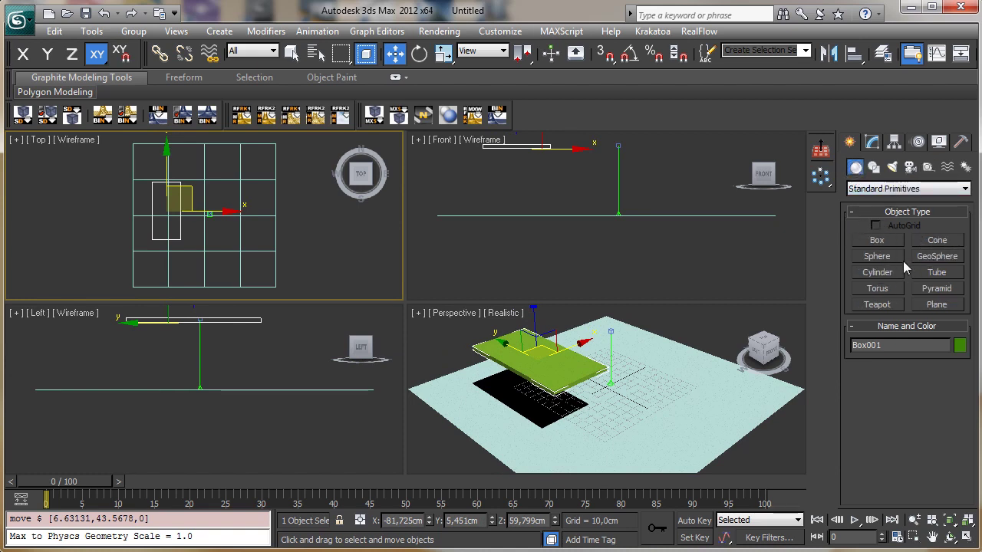
click(928, 257)
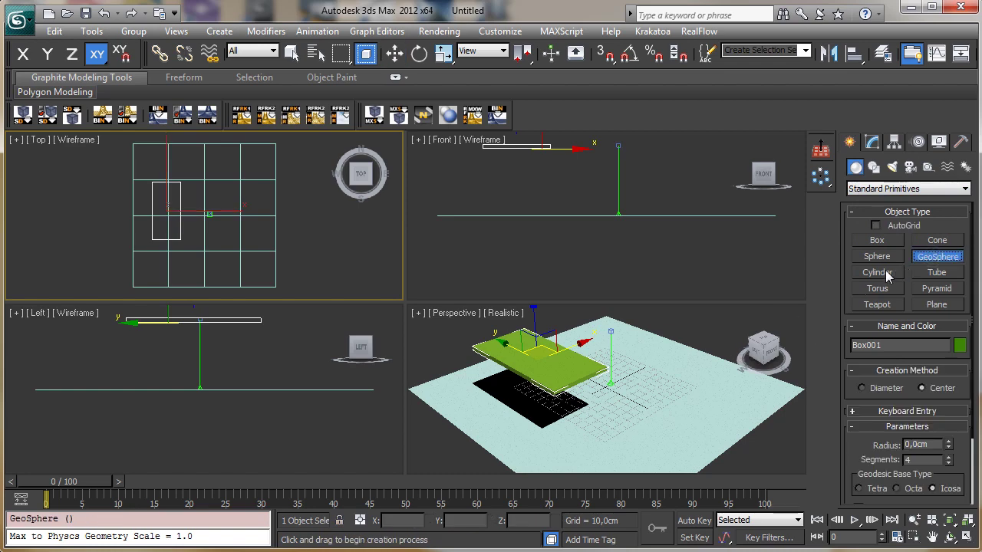
click(882, 273)
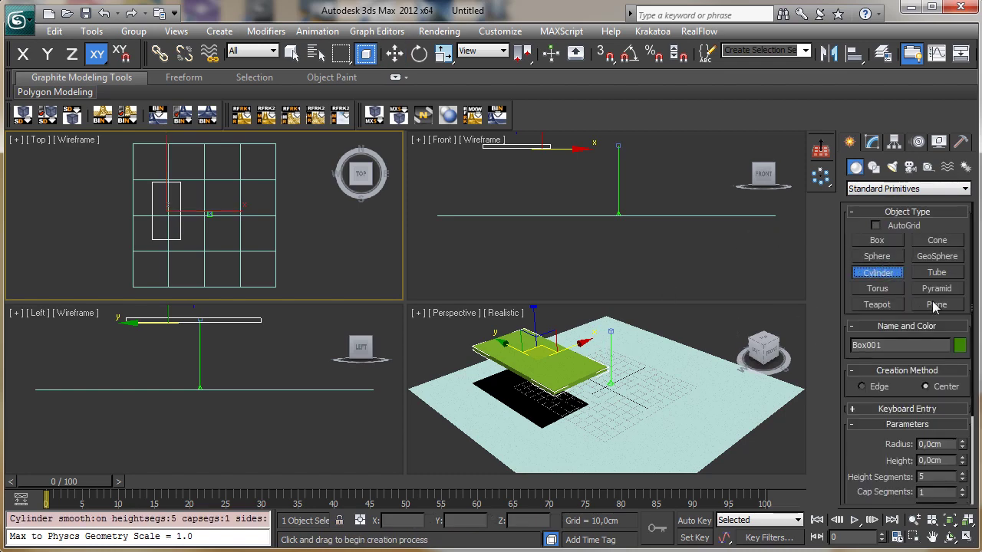
click(942, 276)
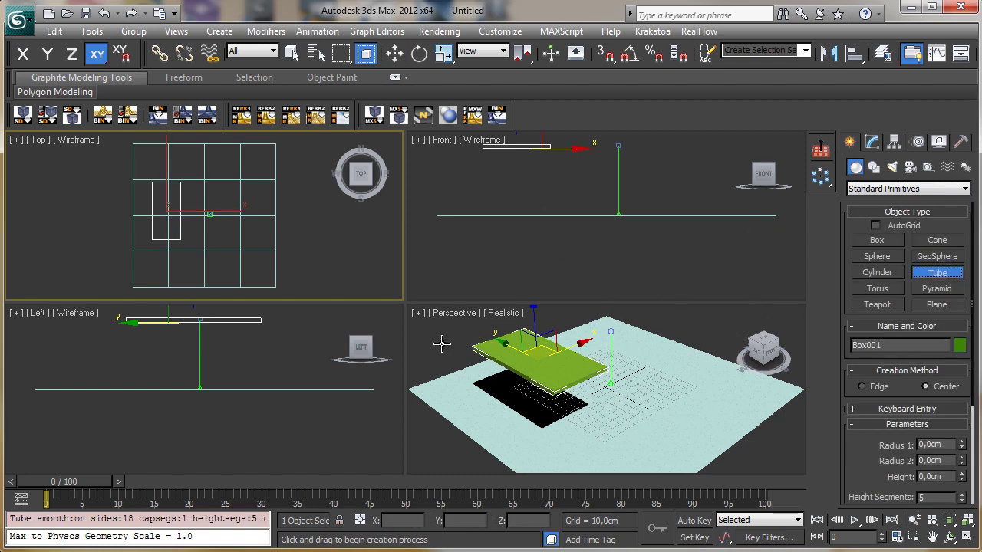
click(199, 359)
drag(186, 347, 201, 358)
click(199, 356)
click(202, 358)
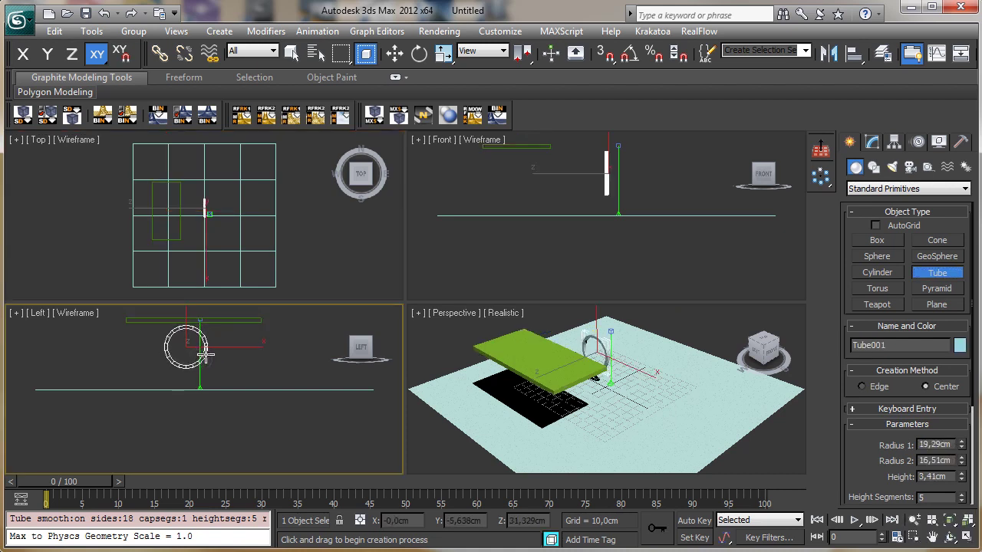
click(181, 313)
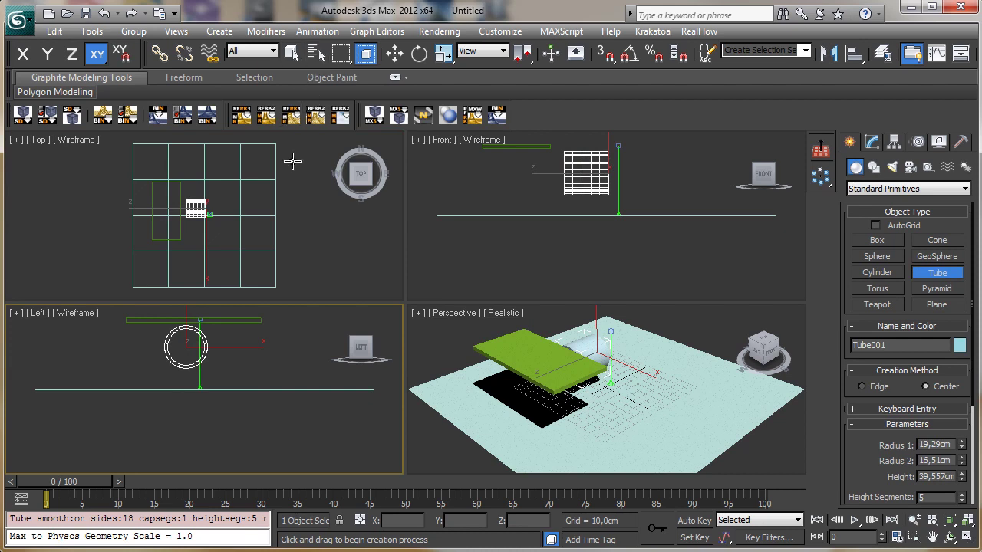
drag(963, 480, 961, 422)
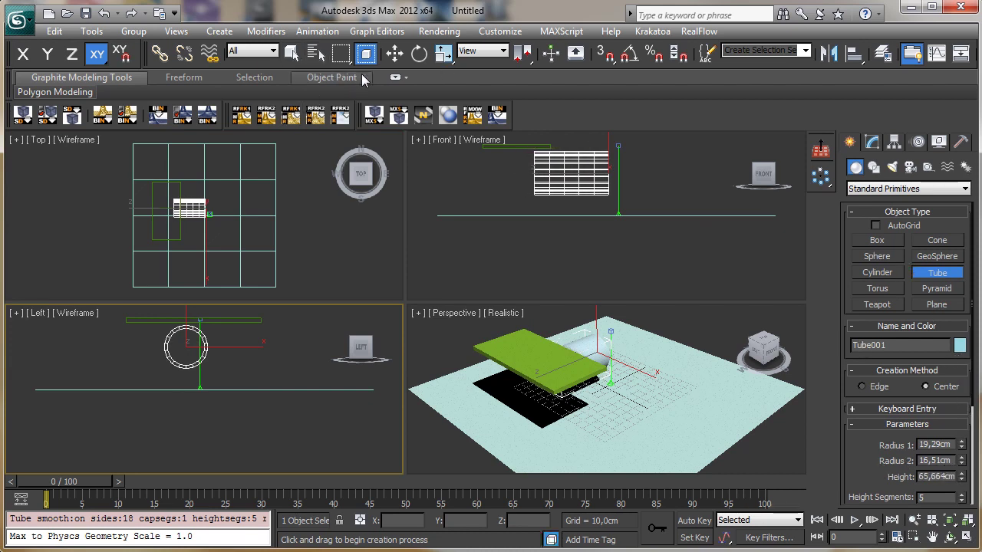
Enable angle snap and rotate the tube 90 degrees about the vertical axis so it runs along the green box's length.
click(419, 53)
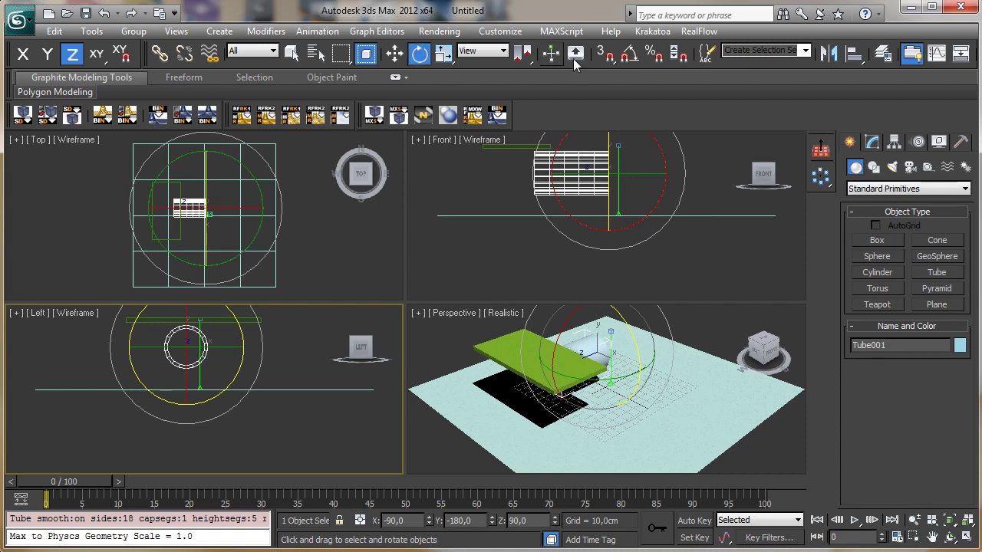
click(631, 55)
drag(261, 192, 196, 146)
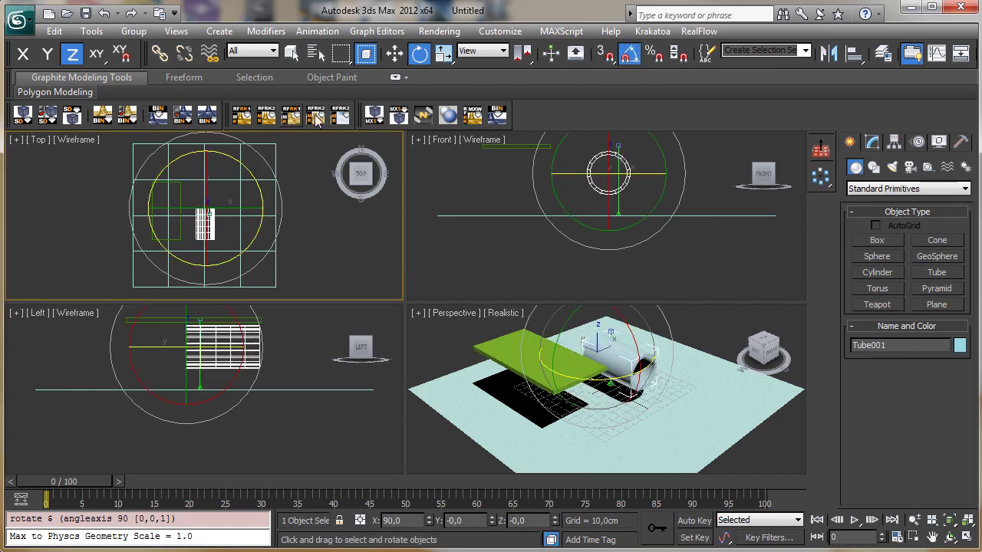
Move the tube above the green box to about X -80 cm, Y 39 cm, Z 88 cm.
click(395, 53)
drag(228, 187, 192, 171)
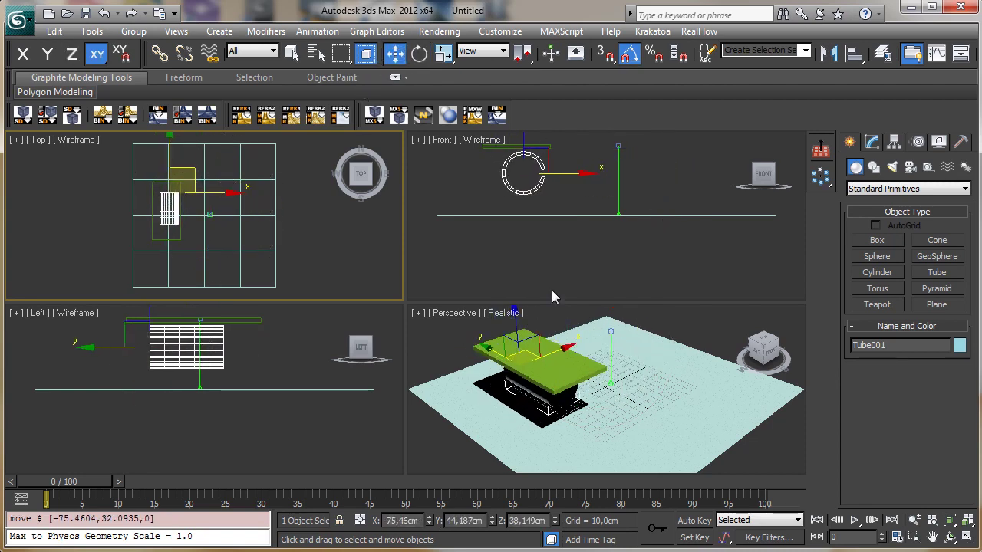
right_click(273, 389)
drag(157, 320, 234, 283)
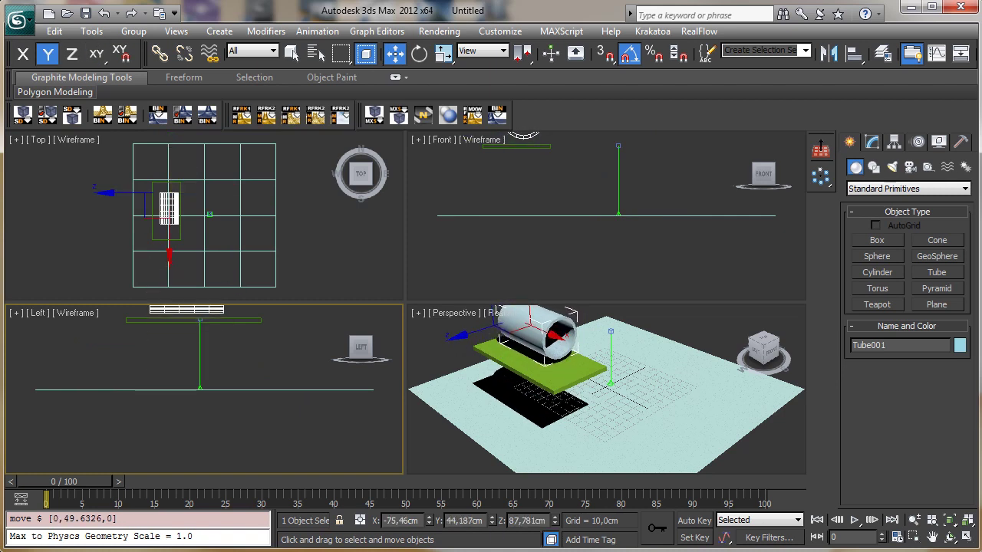
right_click(556, 324)
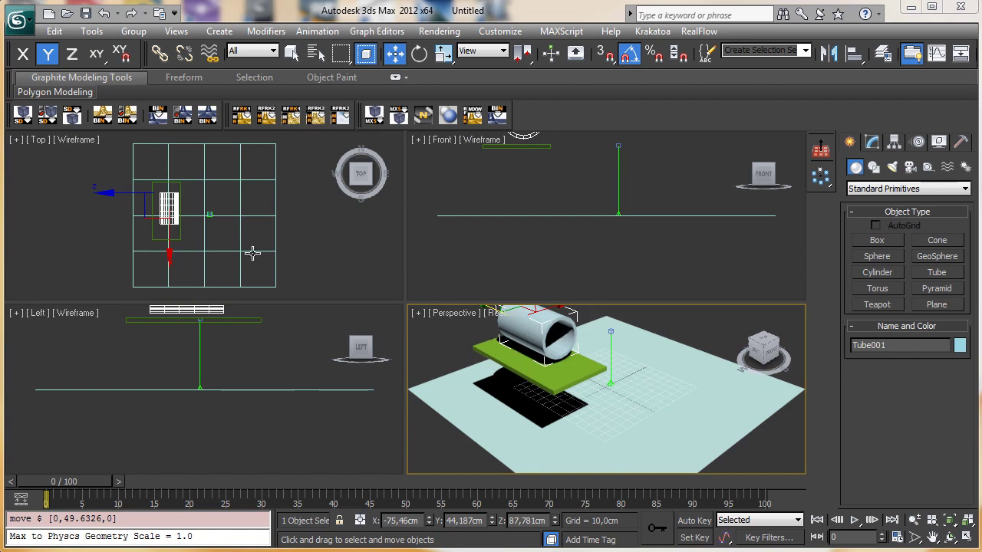
right_click(203, 229)
drag(185, 181, 210, 181)
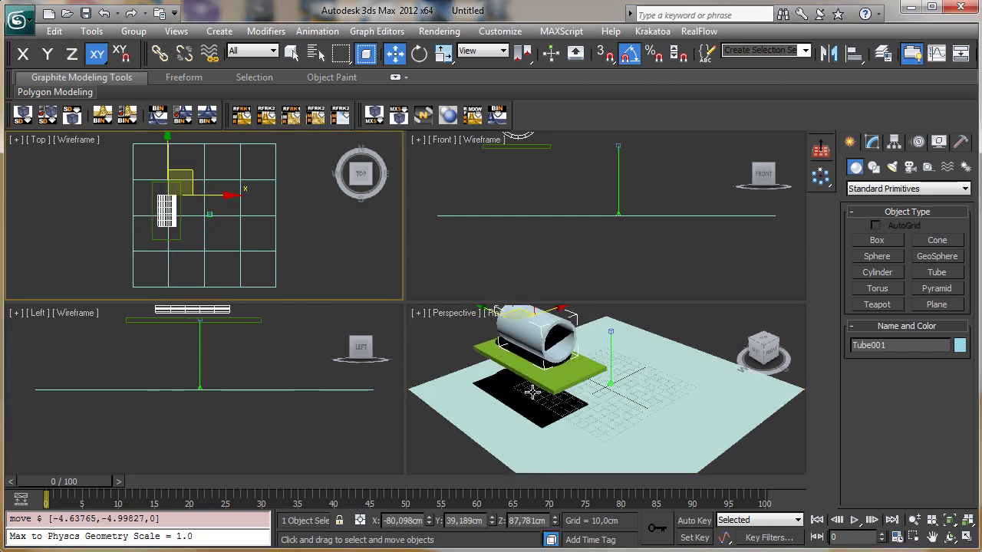
Draw a cylinder in the Front viewport with about 11.8 cm radius and 4.3 cm thickness, and move it to about X -51 cm, Z 111 cm.
click(968, 520)
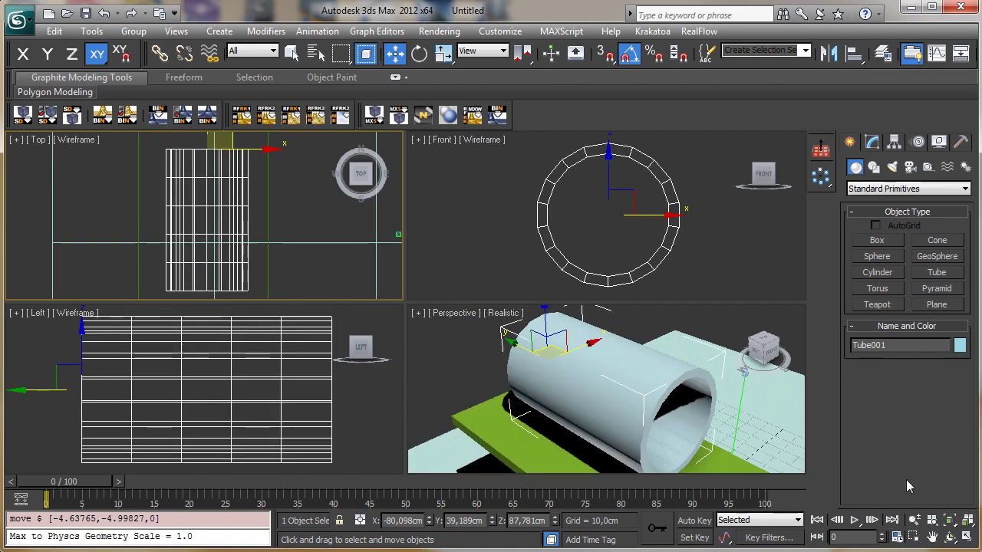
click(915, 520)
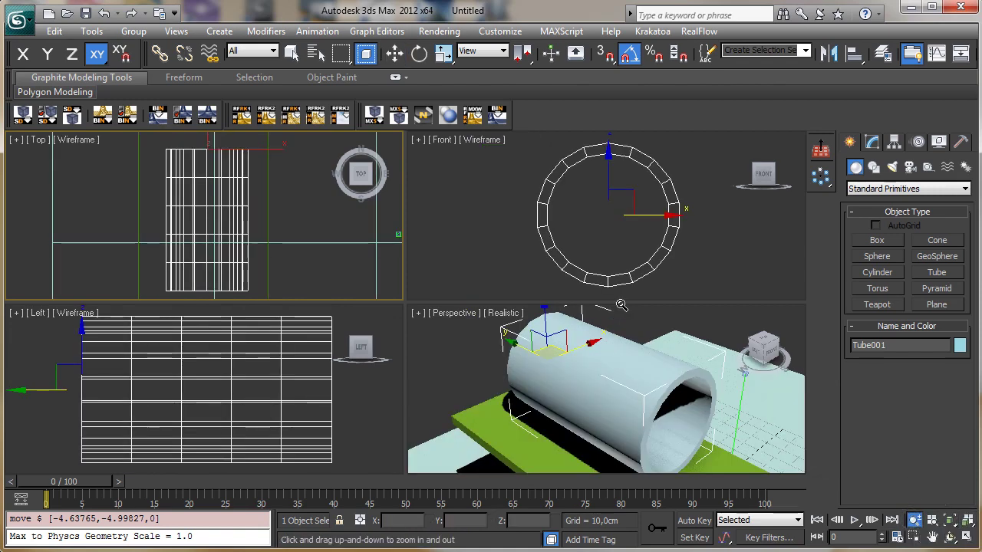
drag(573, 249, 585, 335)
drag(273, 209, 246, 296)
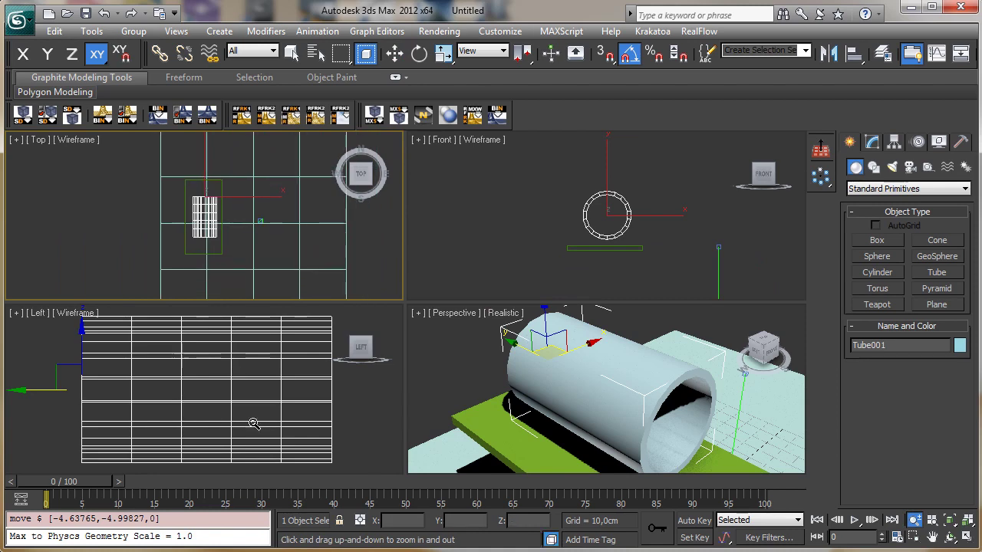
drag(255, 424, 256, 394)
drag(613, 399, 604, 345)
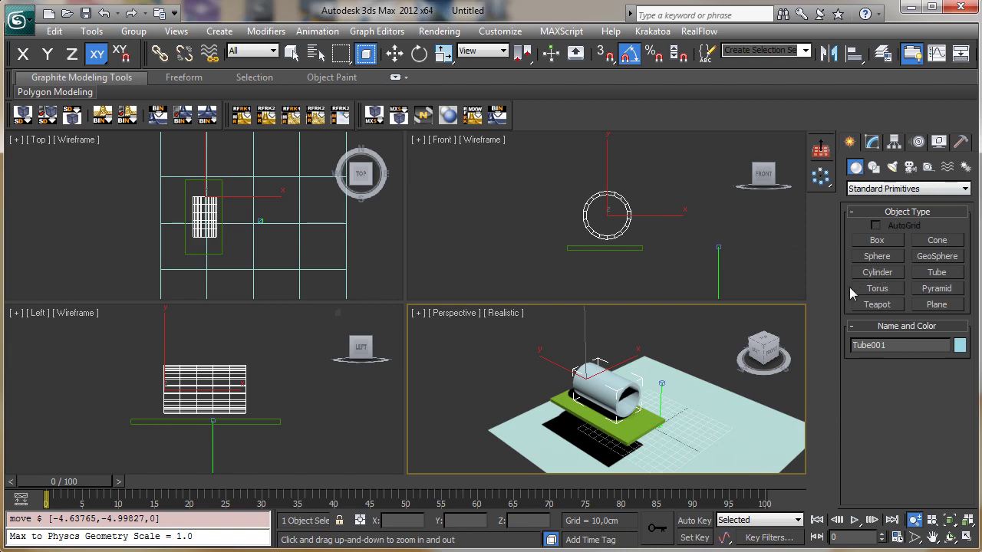
click(891, 257)
click(882, 273)
mouse_move(661, 189)
mouse_down()
mouse_move(671, 207)
mouse_move(666, 200)
mouse_up()
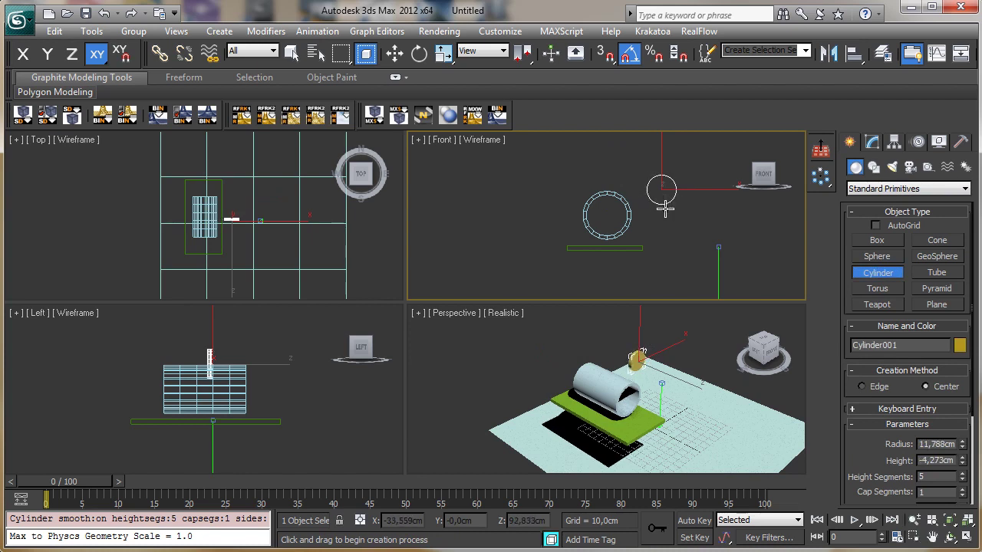
click(664, 209)
click(394, 52)
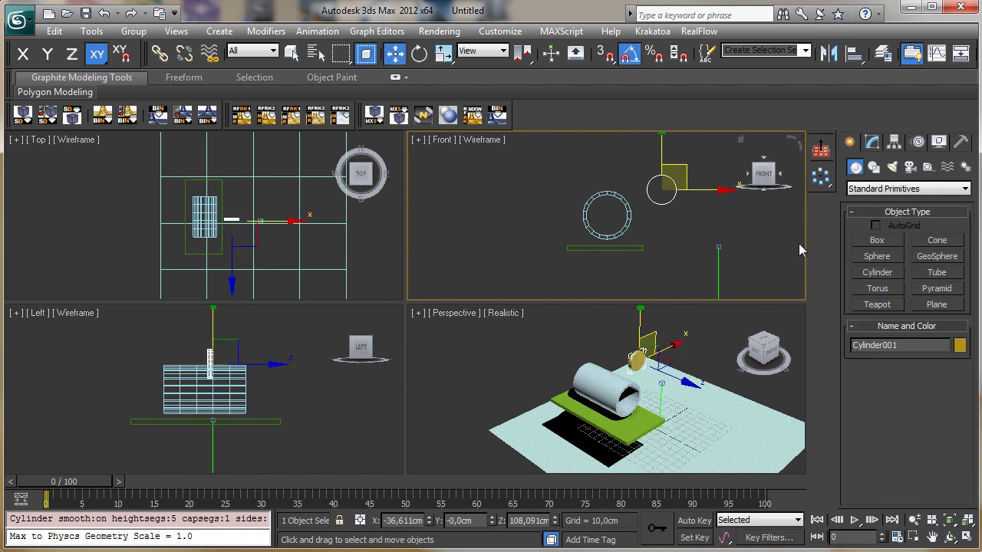
drag(689, 176, 671, 172)
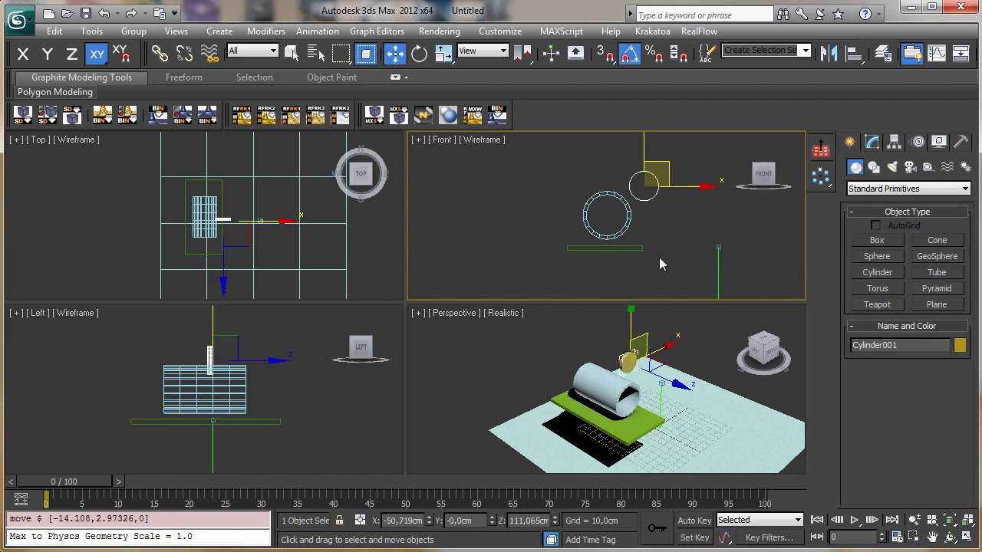
Assign the 01 - Default material to the thin cylinder.
click(670, 348)
click(967, 537)
click(950, 537)
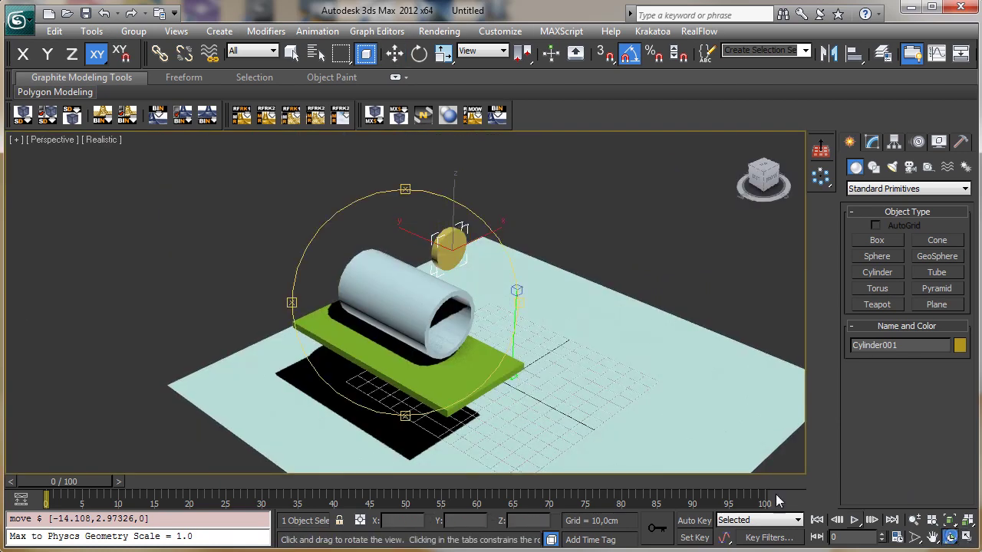
drag(482, 375, 391, 360)
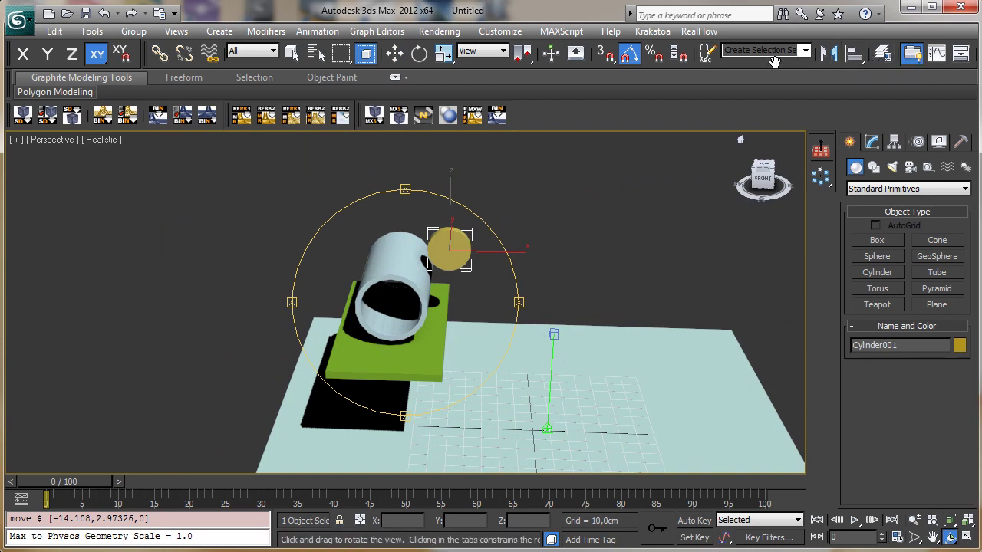
drag(752, 73, 645, 74)
key(m)
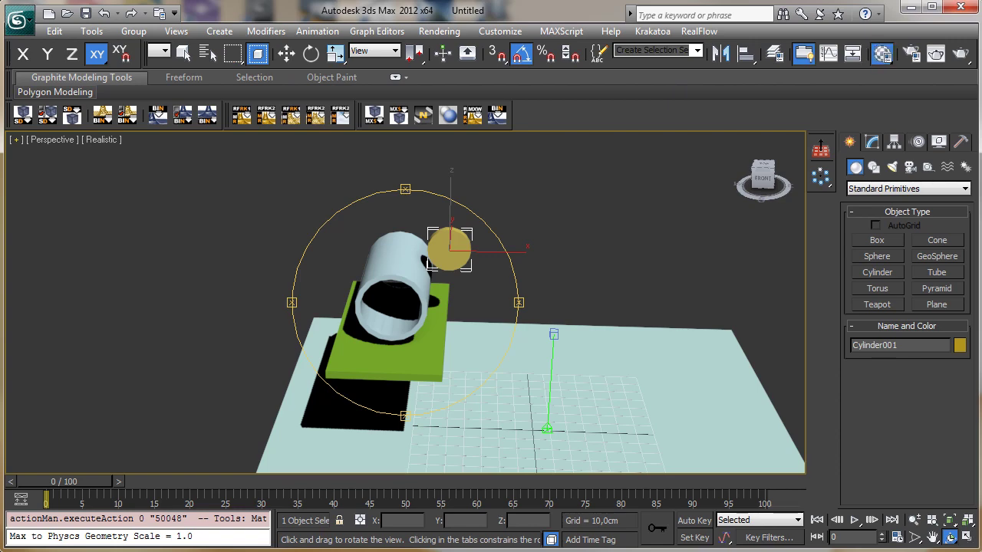
drag(399, 34, 596, 34)
click(564, 250)
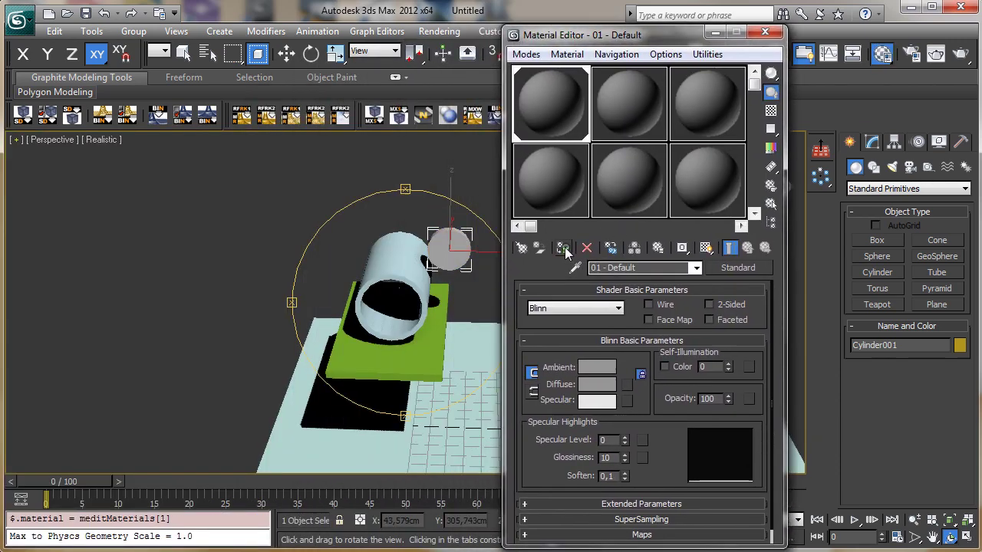
Add a Checker map to the material's diffuse color and show it shaded in the viewport.
click(627, 385)
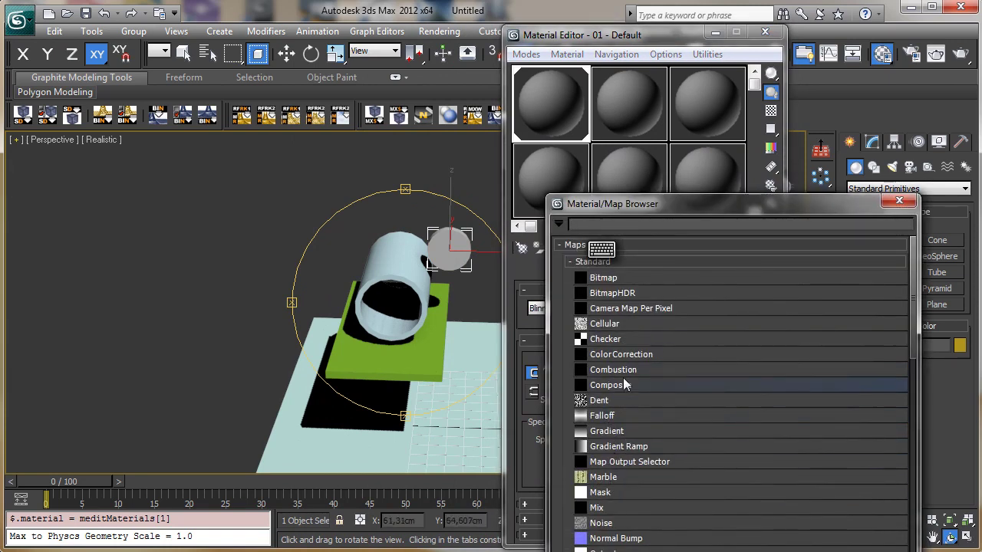
double_click(618, 338)
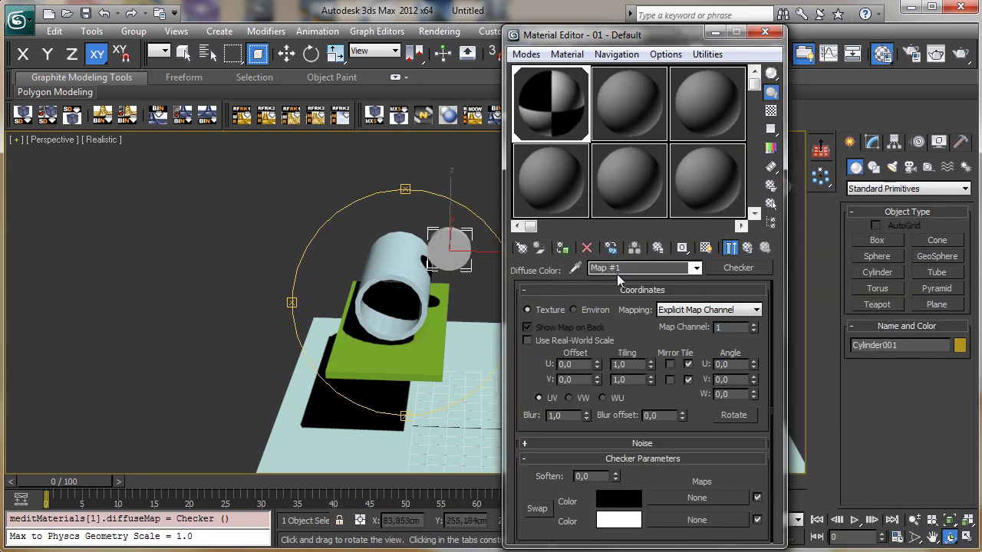
click(705, 247)
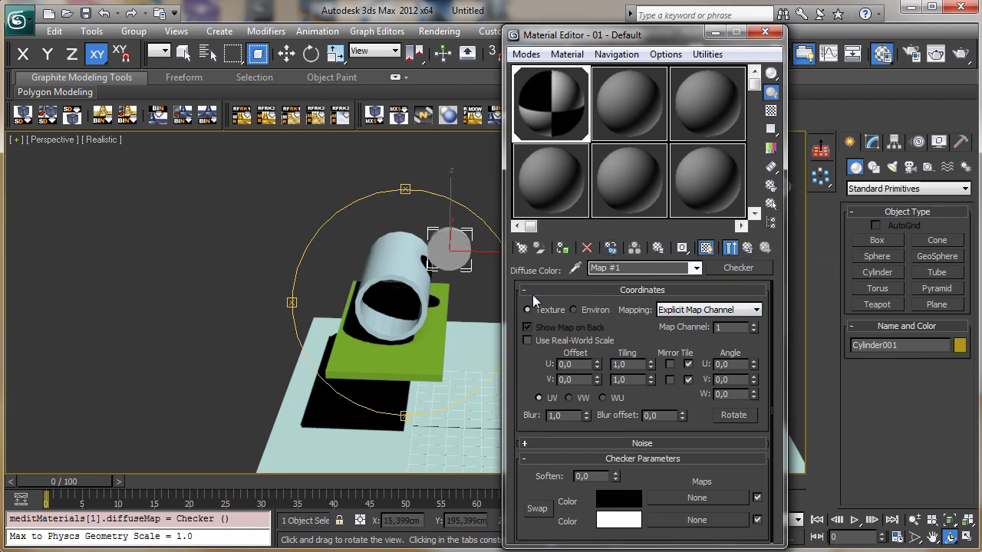
Apply a UVW Map modifier to the thin cylinder.
drag(429, 285, 296, 360)
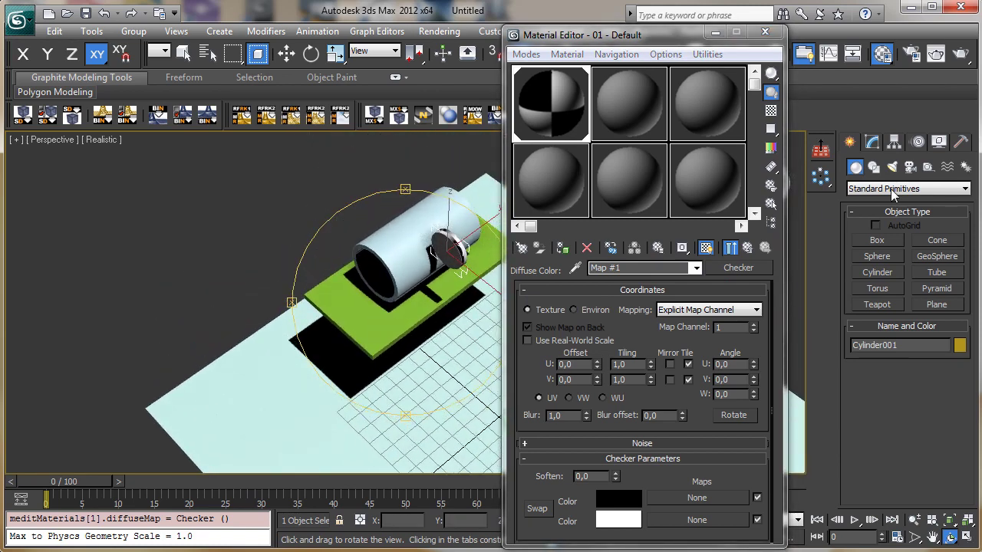
click(873, 143)
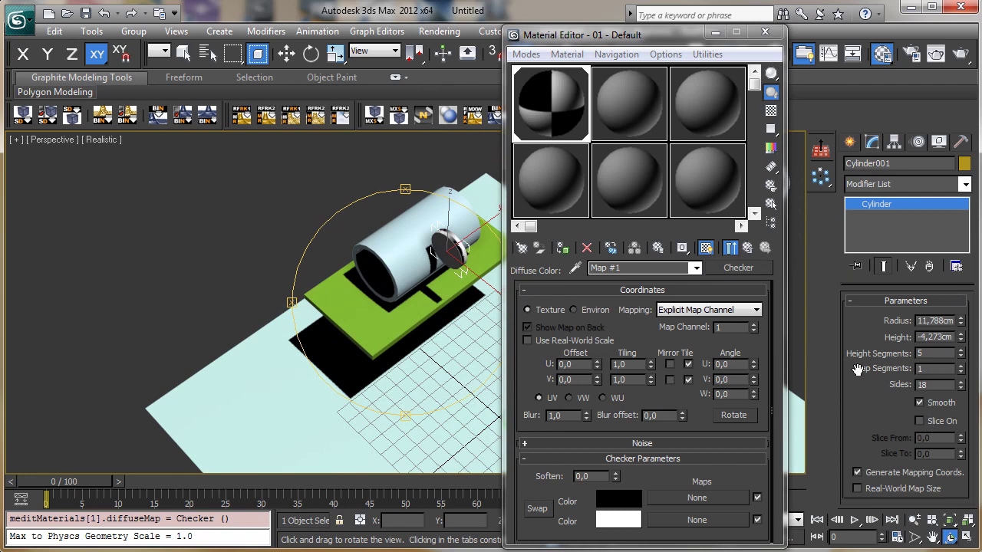
click(965, 185)
scroll(905, 368, down, 10)
click(881, 550)
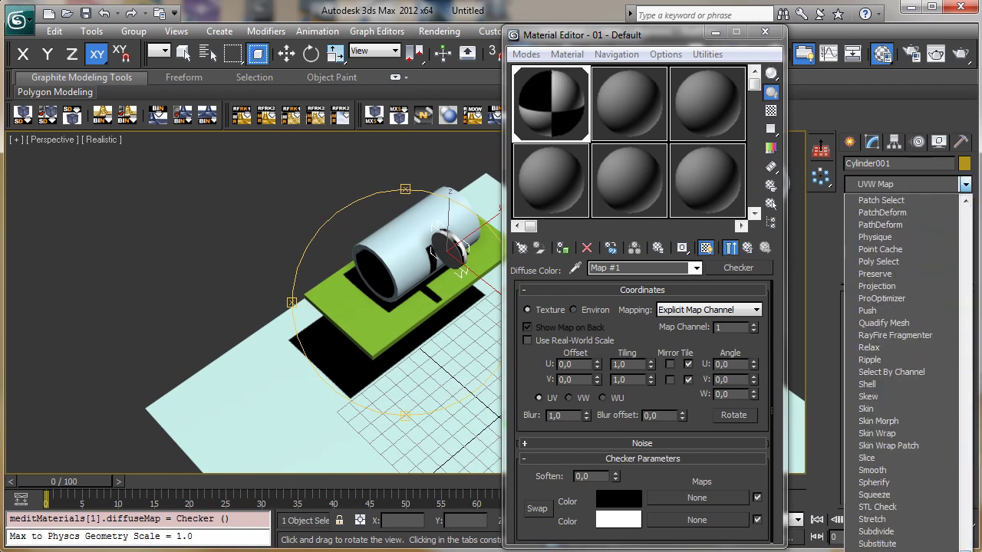
Set the Checker map's U tiling to 0.8 and close the Material Editor.
drag(400, 279, 432, 253)
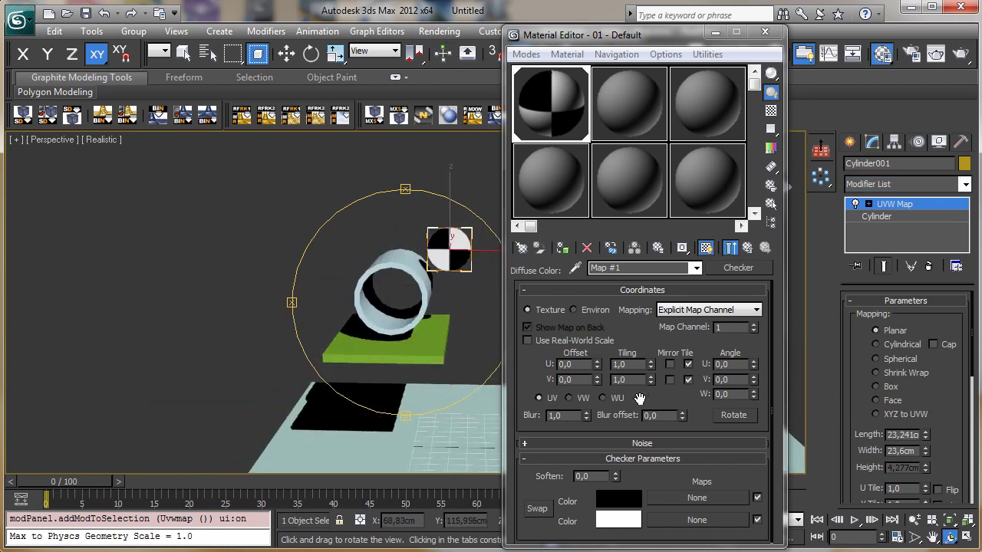
mouse_move(651, 363)
mouse_down()
mouse_move(649, 350)
mouse_move(651, 366)
mouse_up()
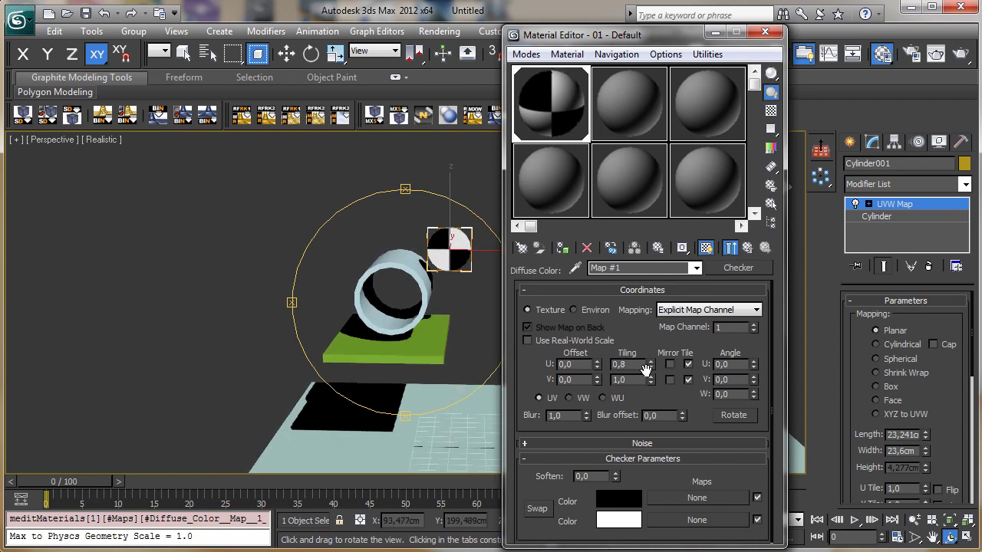
click(765, 32)
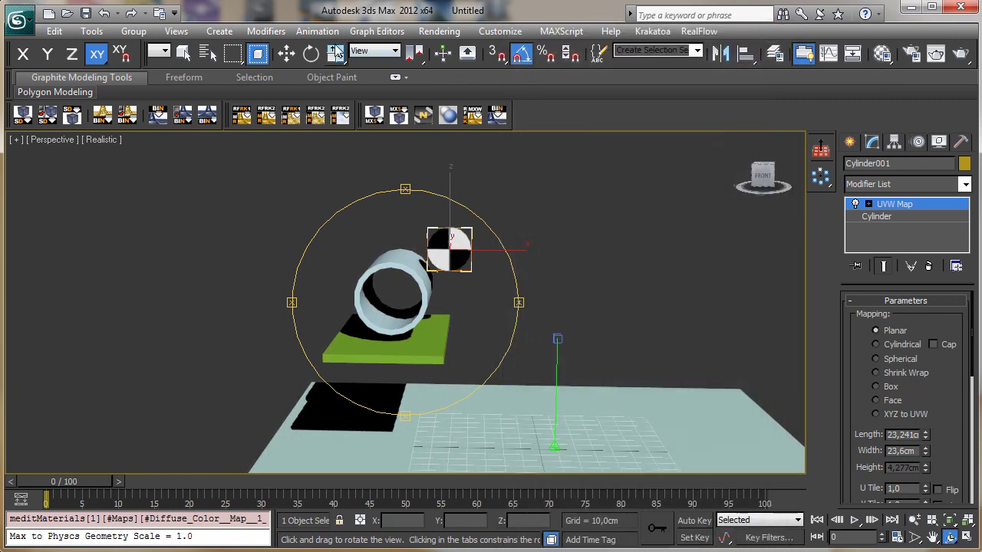
Set the animation's end time to frame 300 in the time configuration.
click(287, 53)
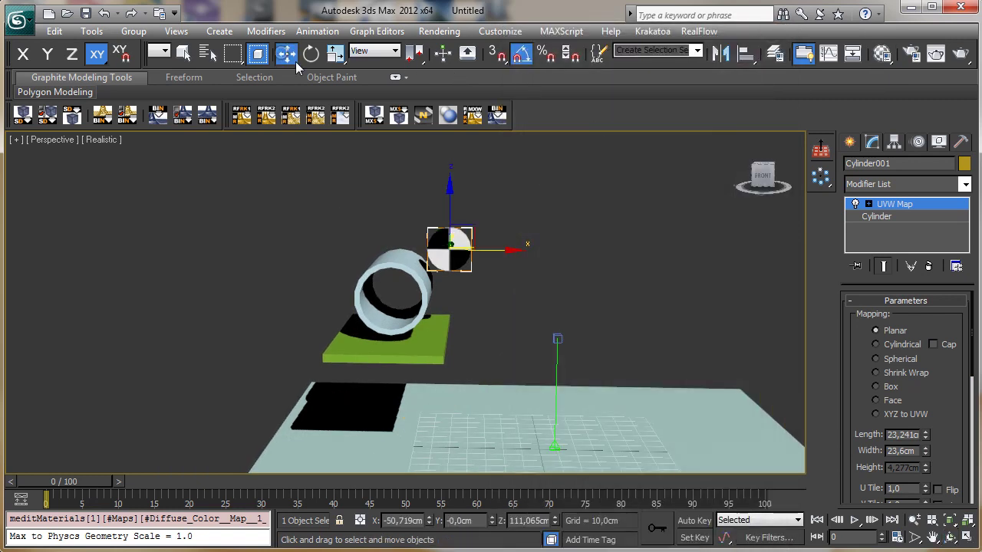
click(915, 538)
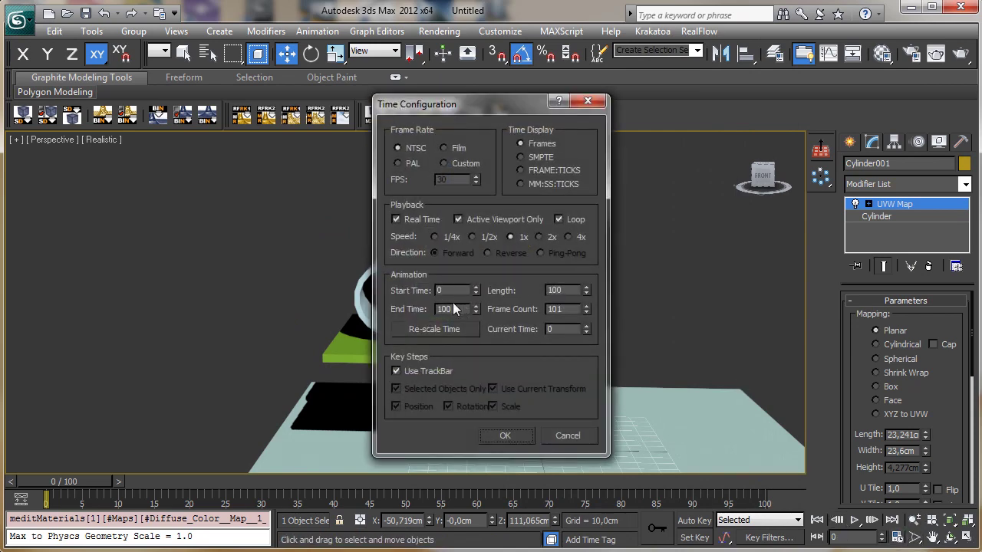
double_click(456, 308)
text(300)
key(Return)
click(495, 439)
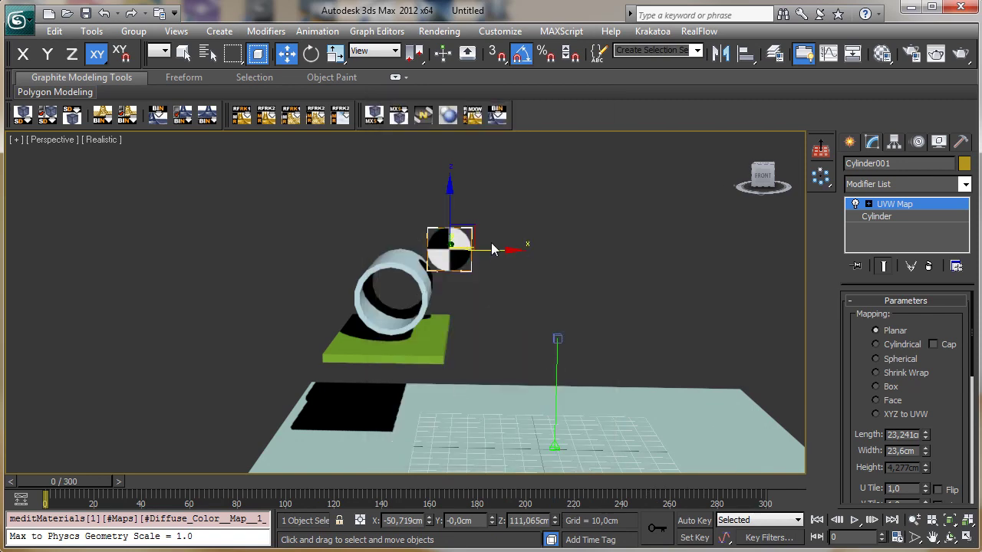
Draw a thin box in the Front view, about 31.1 cm wide and 4.9 cm long, extending from the checkered cylinder's center along X.
click(851, 141)
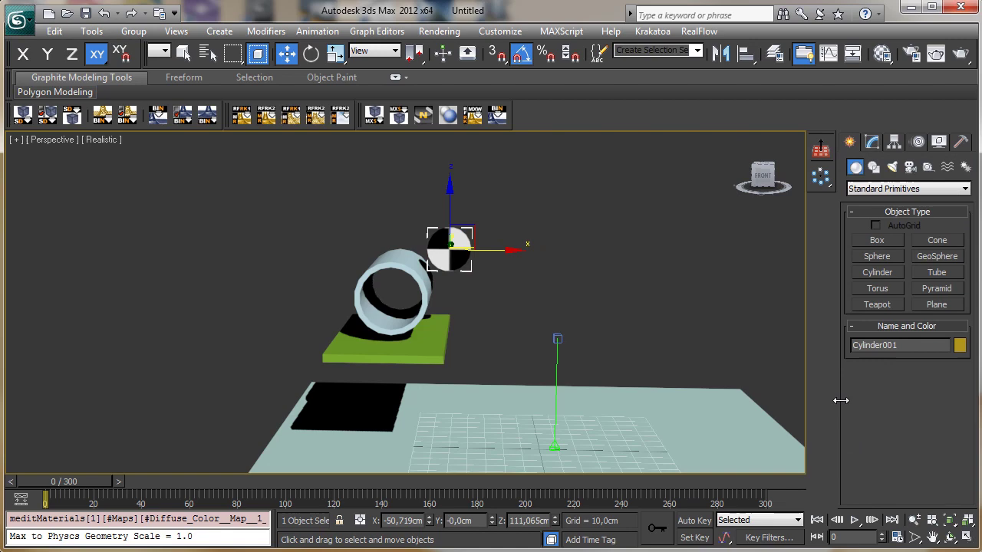
click(968, 521)
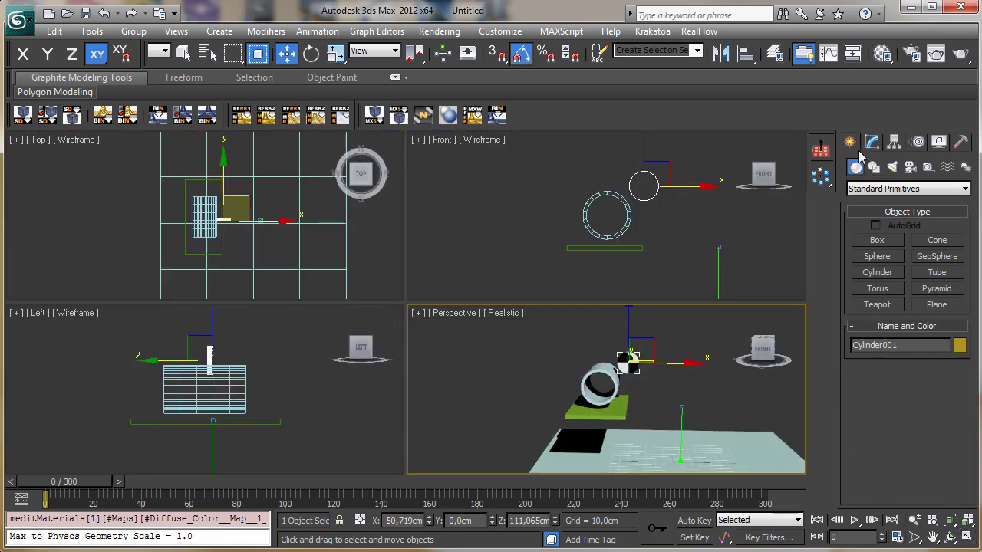
click(869, 238)
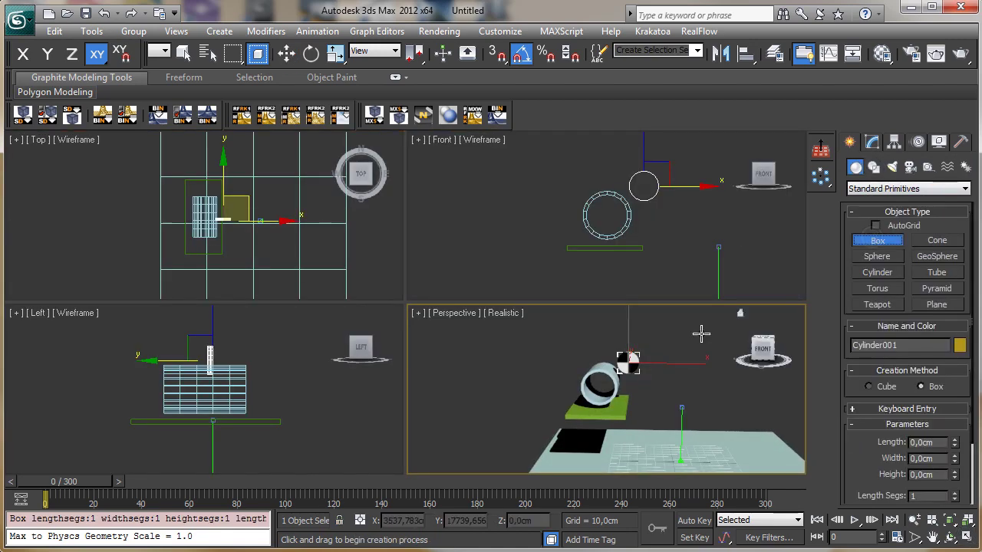
drag(643, 184, 682, 188)
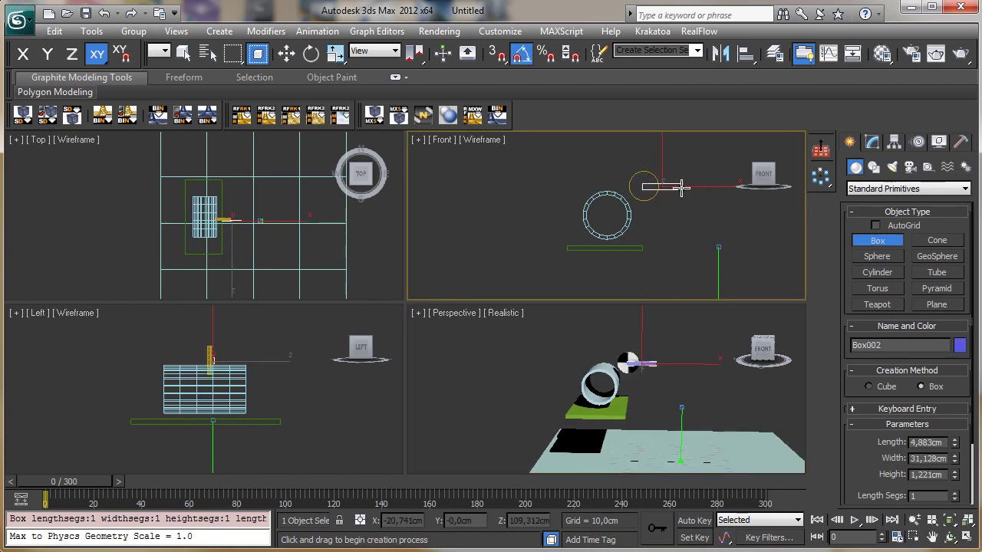
click(681, 188)
click(286, 54)
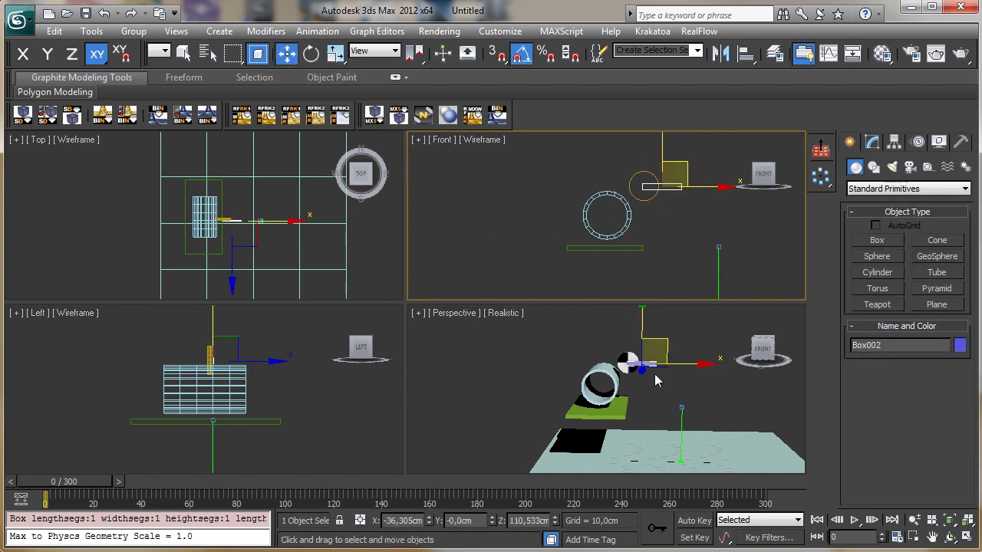
Move the thin box along Y by about -1.76 cm to one flat side of the checkered cylinder.
click(966, 537)
click(950, 537)
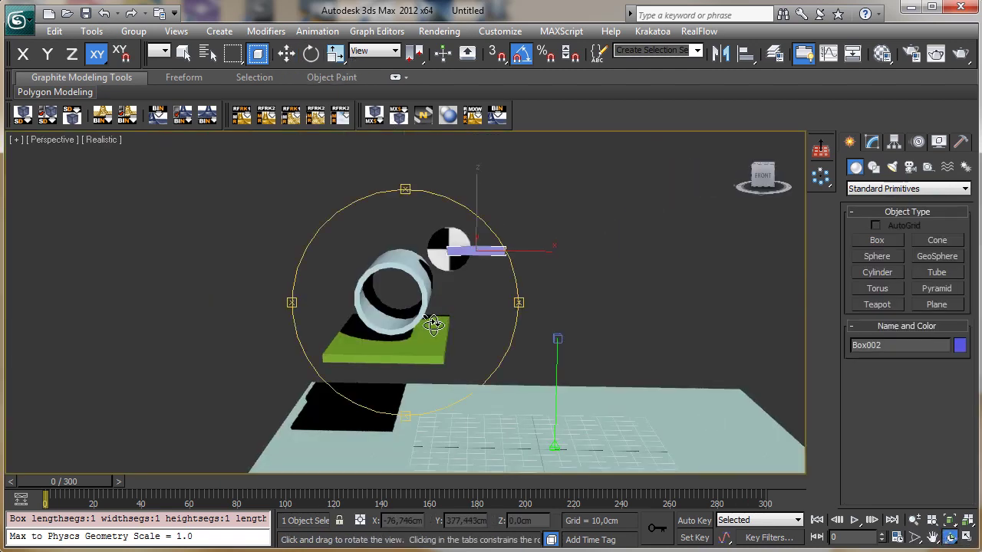
drag(433, 322, 325, 363)
click(286, 54)
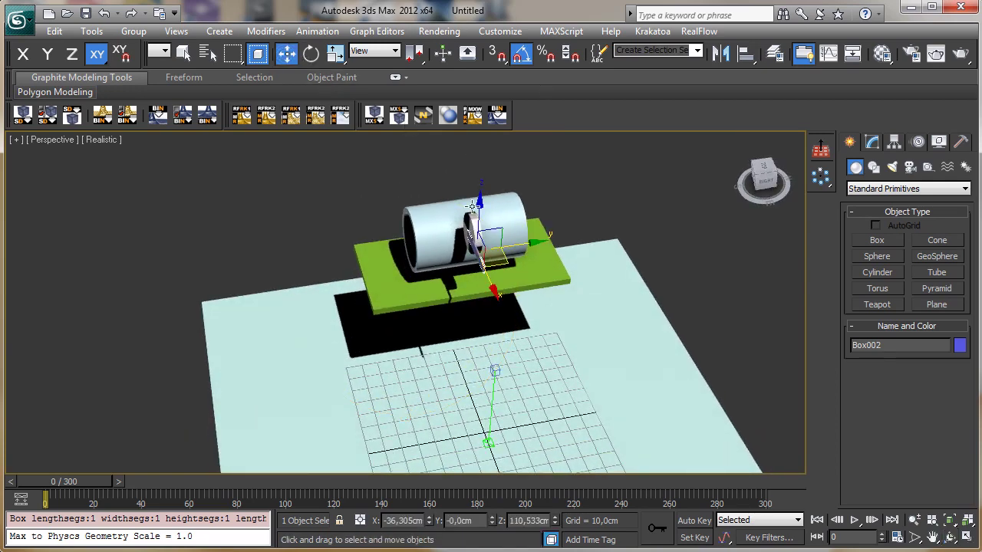
right_click(519, 244)
click(513, 254)
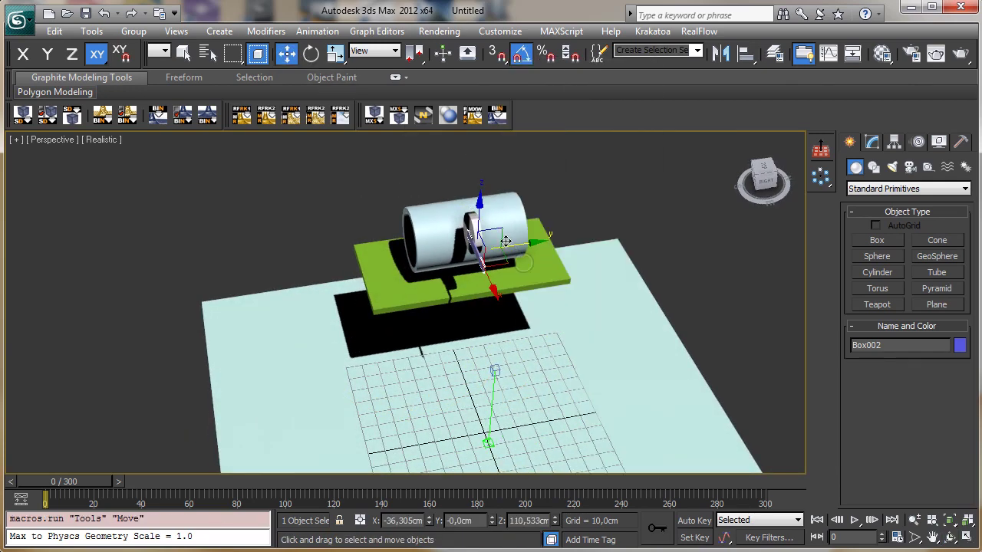
mouse_move(519, 246)
mouse_down()
mouse_move(497, 249)
mouse_move(516, 246)
mouse_up()
Center the thin box's pivot on the object, and move it about 15.3 cm along X to the end away from the cylinder.
click(893, 142)
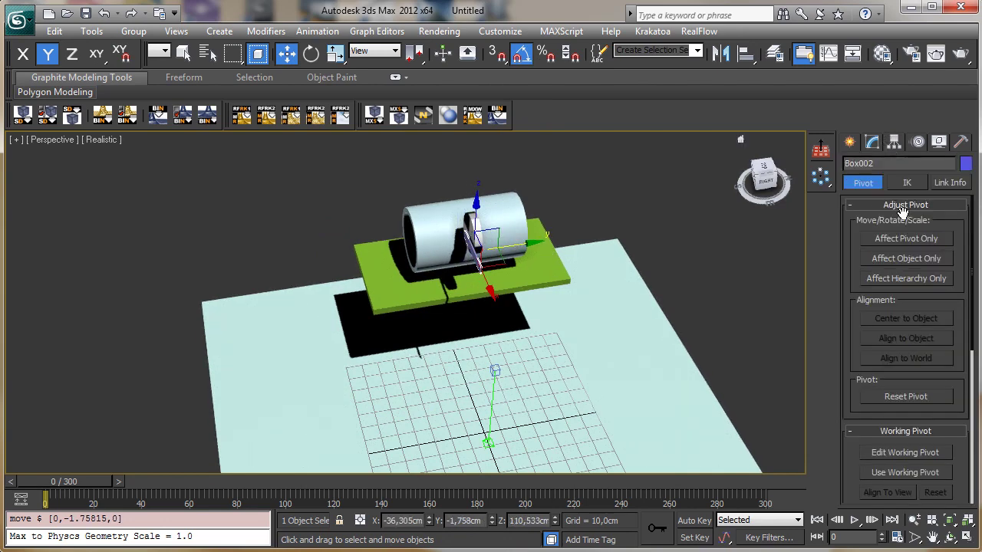
click(899, 241)
click(912, 322)
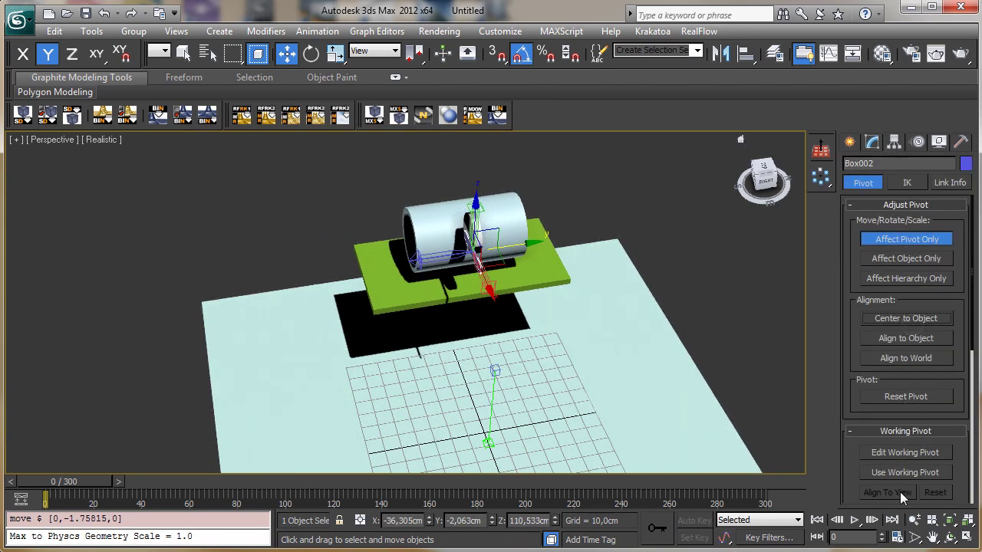
click(951, 540)
drag(417, 305, 551, 256)
click(286, 54)
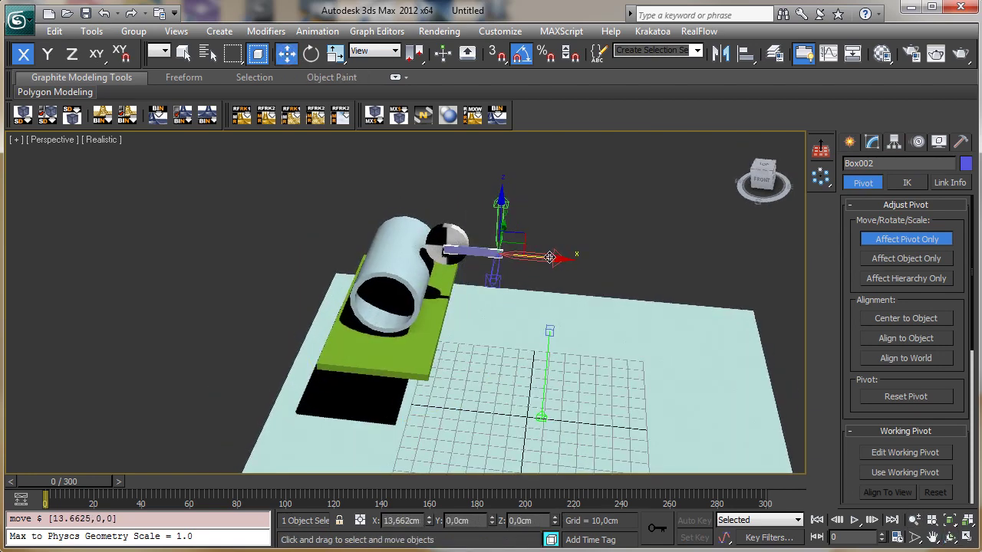
click(921, 241)
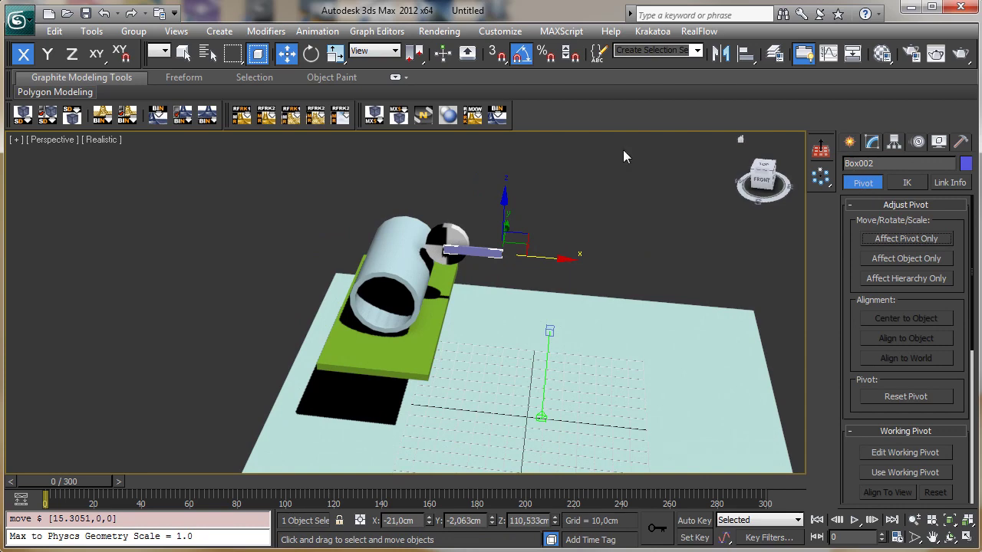
Clone the thin box along Y as one copy on the checkered cylinder's opposite side, at Y about 5.54 cm.
click(949, 537)
drag(418, 300, 327, 305)
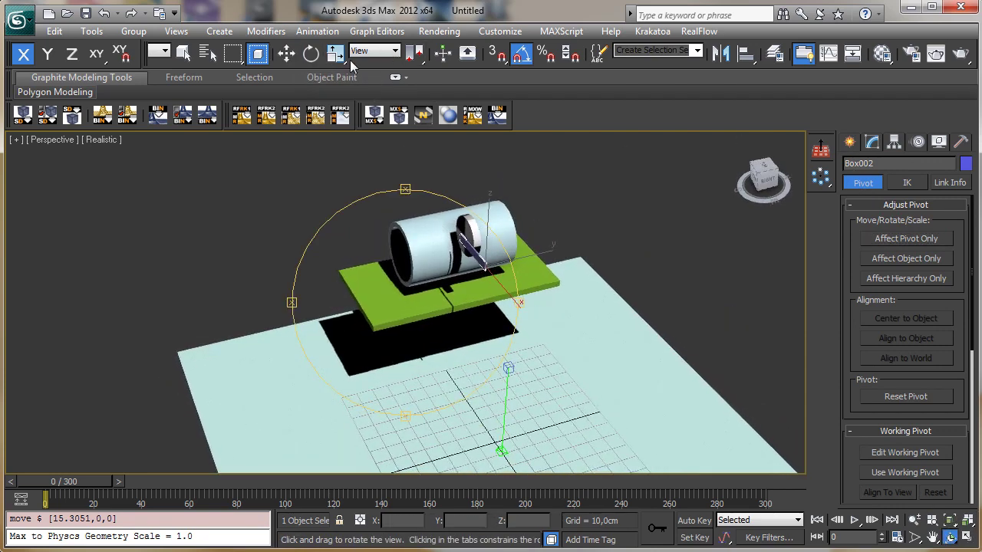
click(287, 53)
shift+drag(528, 257, 541, 254)
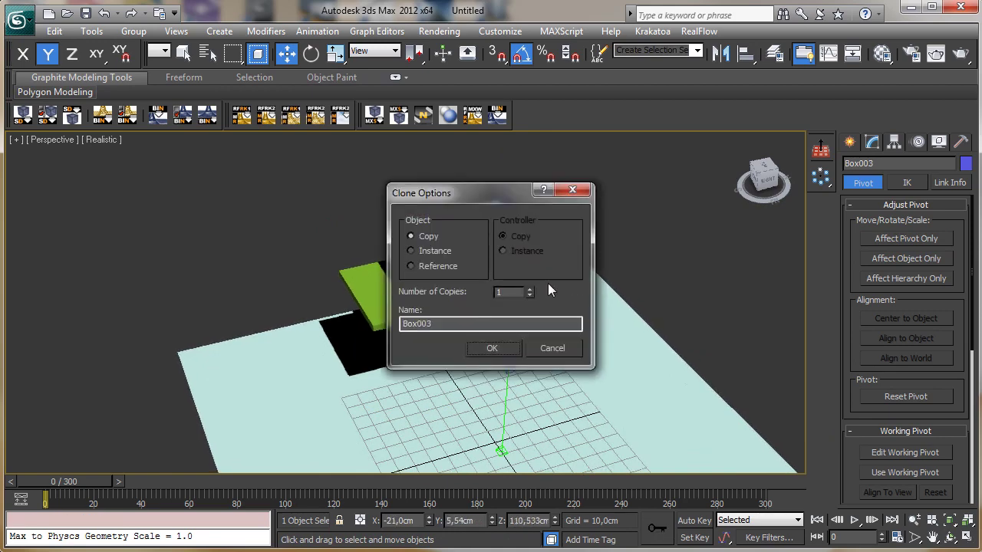
click(493, 346)
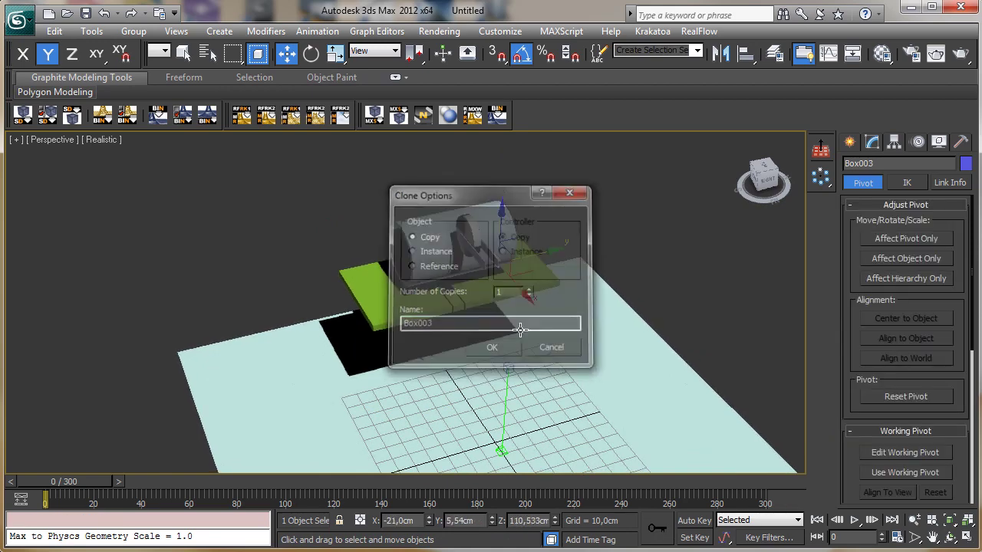
Create a Dummy helper on the ground beside the tube.
click(948, 540)
drag(384, 330, 480, 253)
key(alt+z)
click(933, 538)
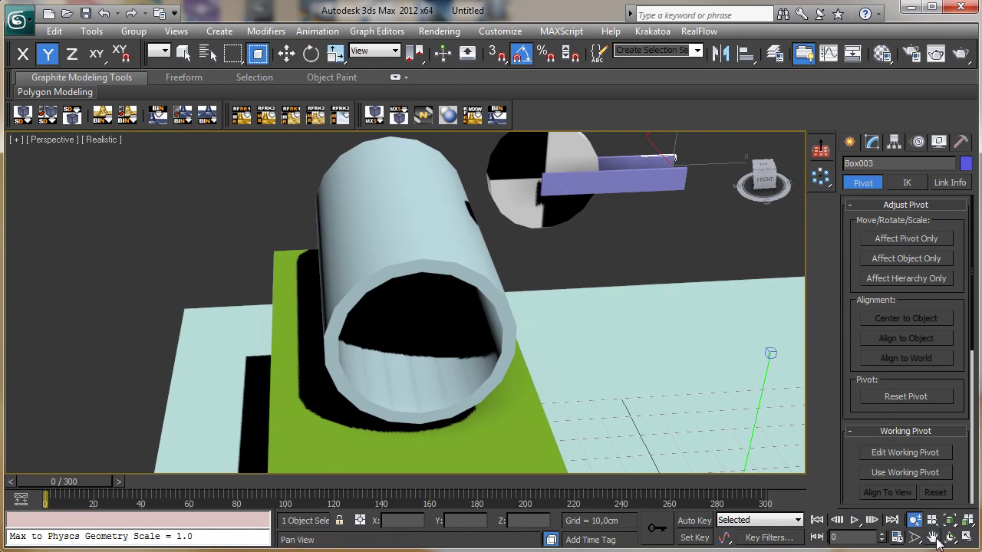
drag(477, 372, 433, 378)
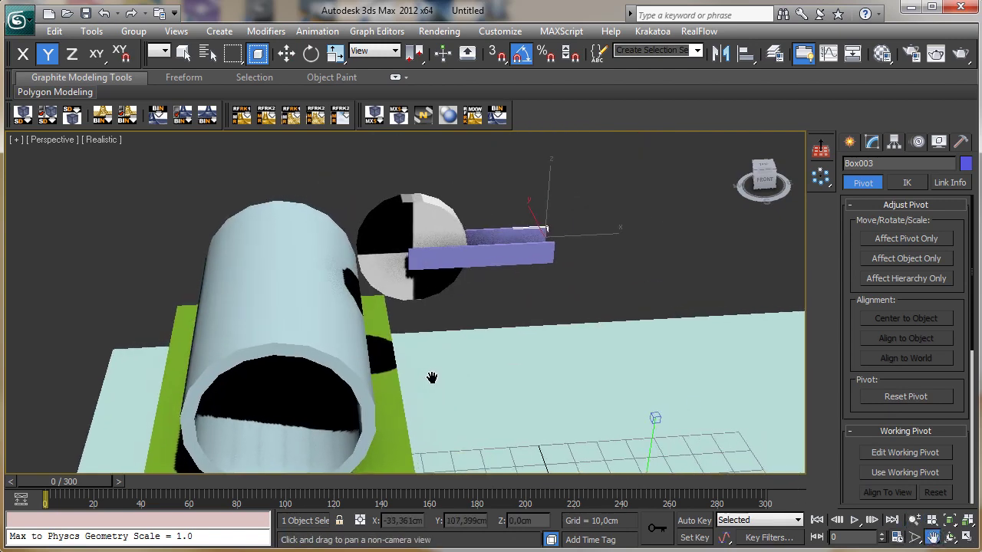
click(287, 54)
click(850, 143)
click(928, 167)
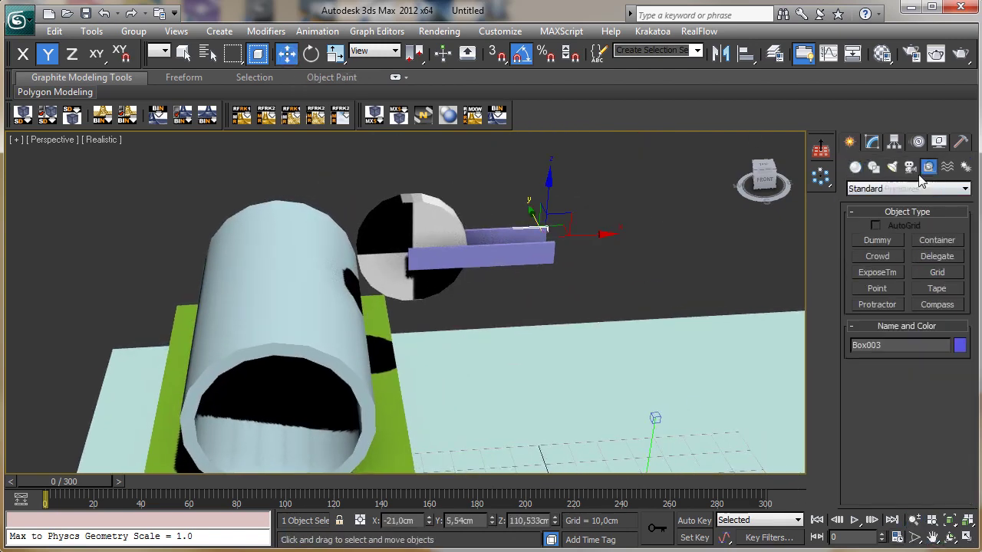
click(878, 240)
drag(560, 408, 631, 410)
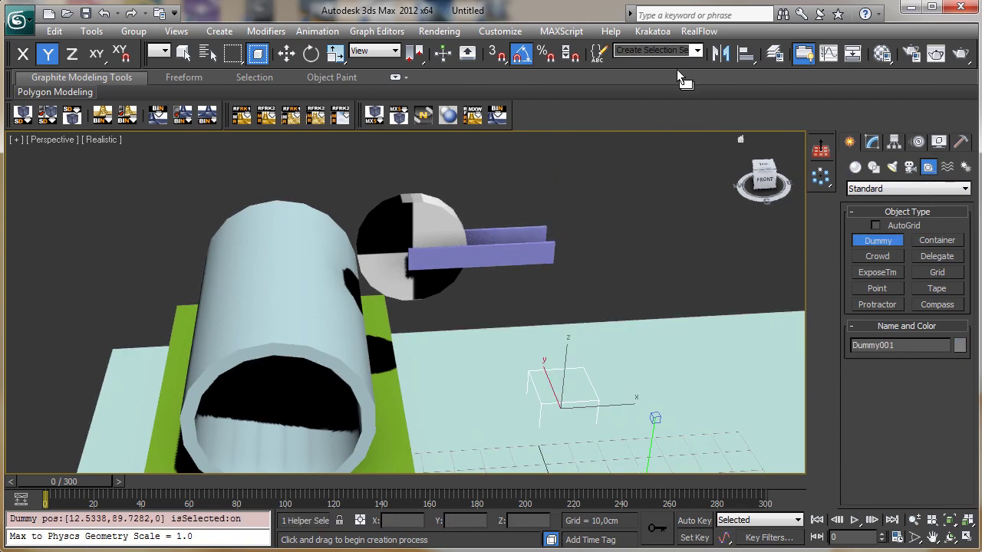
Align the dummy to the checkered cylinder, and move it about 29.5 cm along X to the far ends of the two thin boxes.
click(745, 52)
click(414, 213)
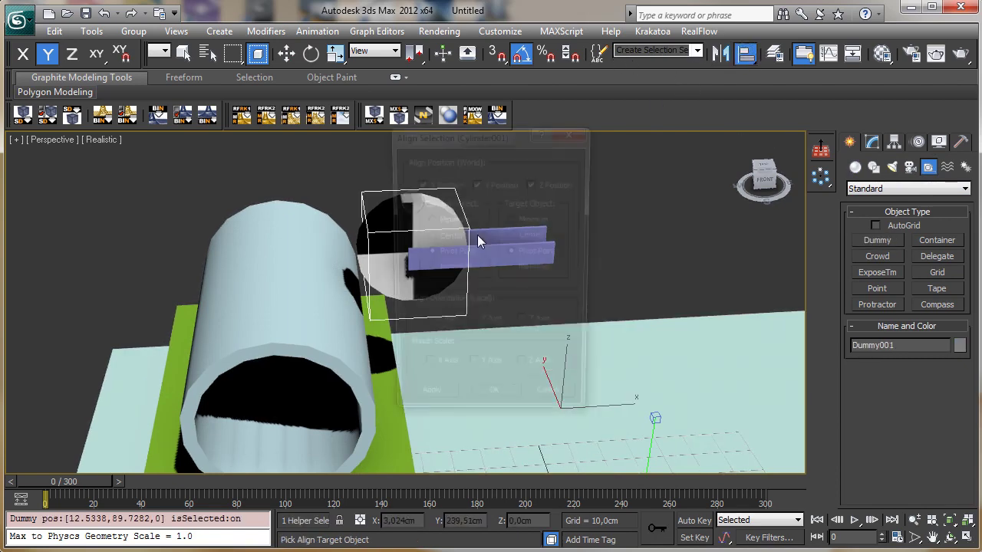
click(493, 407)
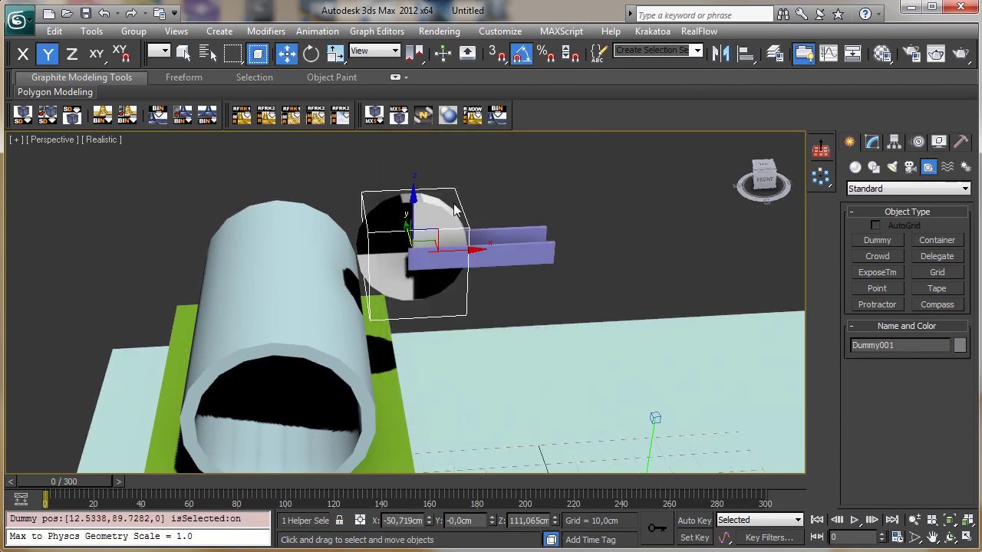
drag(467, 252, 577, 263)
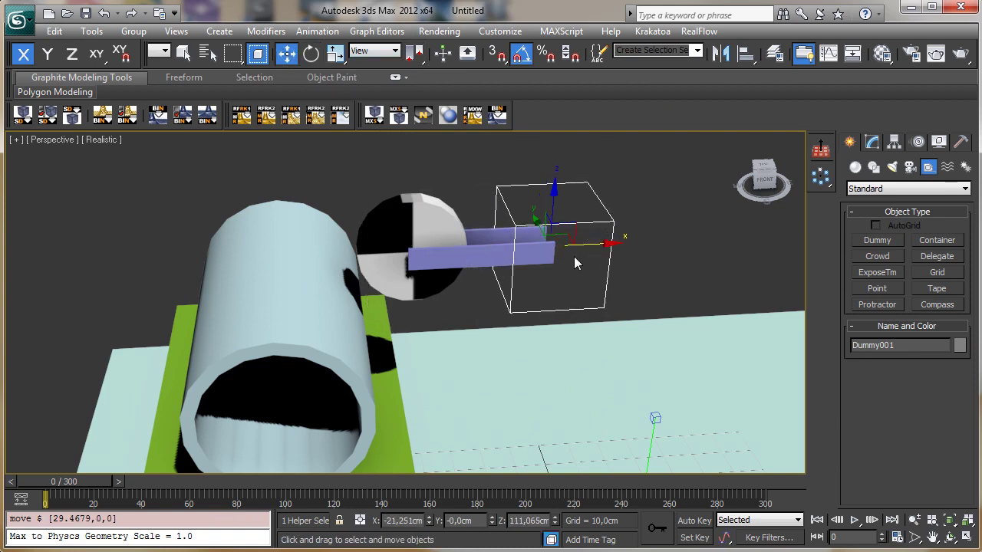
Scale the dummy uniformly to about 63%.
click(872, 143)
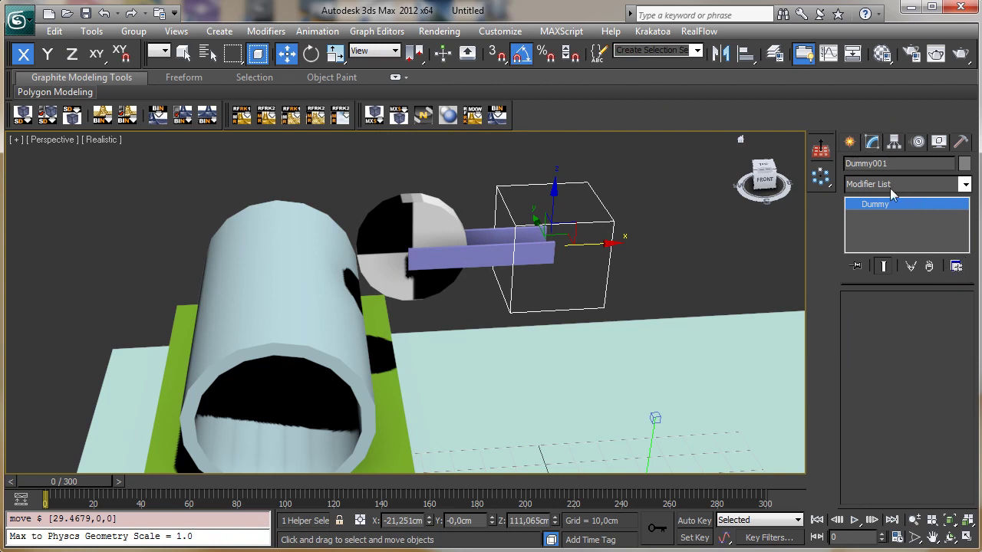
click(335, 52)
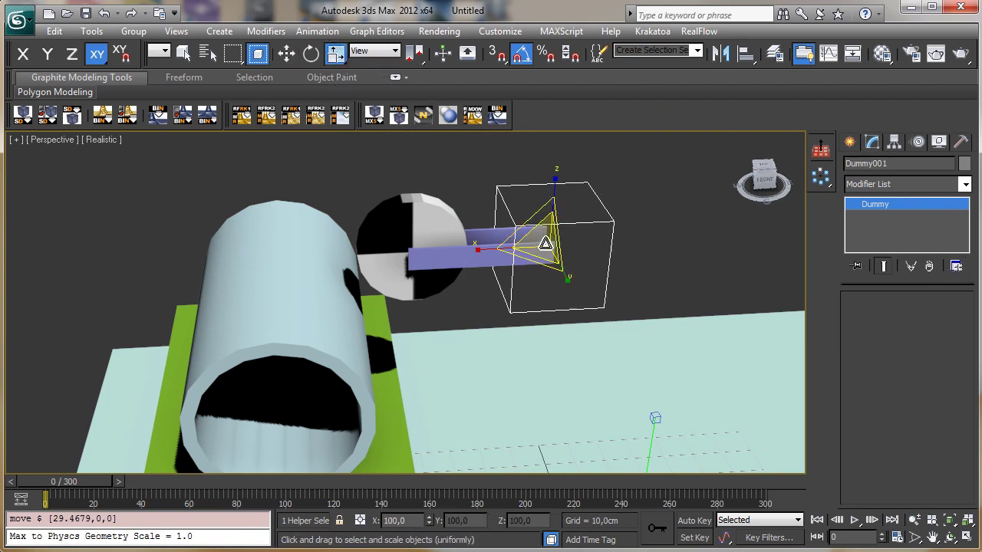
drag(544, 244, 532, 285)
Link the checkered cylinder to the dummy as its parent.
click(183, 52)
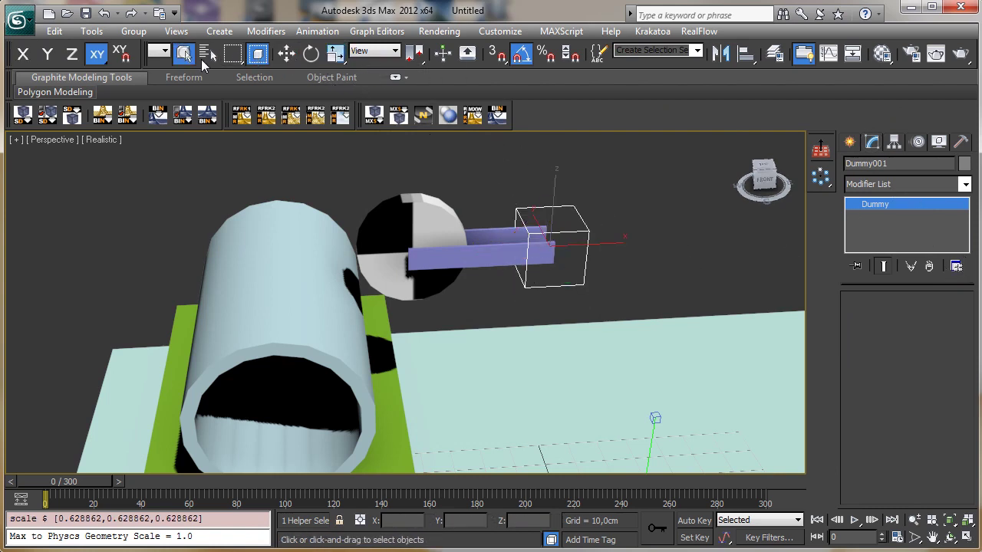
click(413, 214)
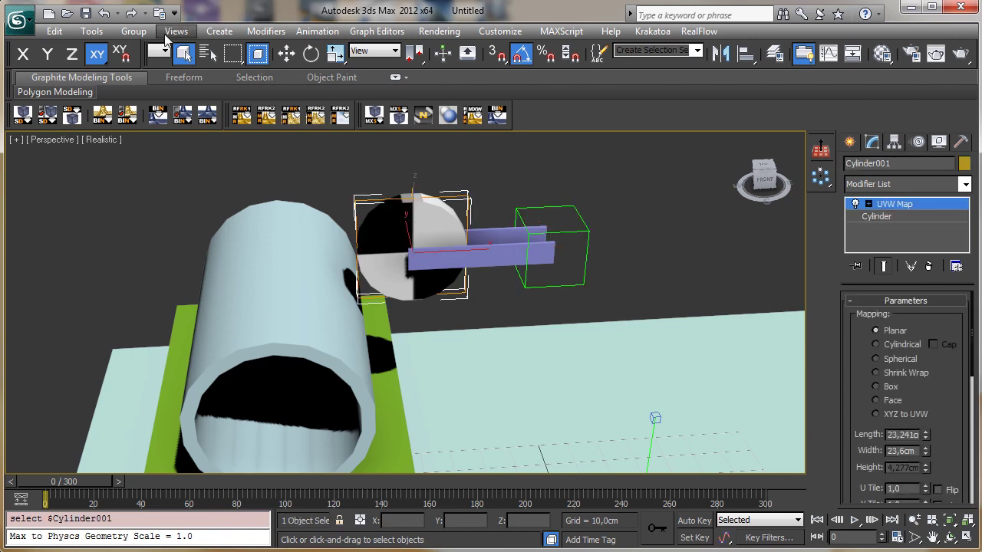
drag(339, 73, 447, 75)
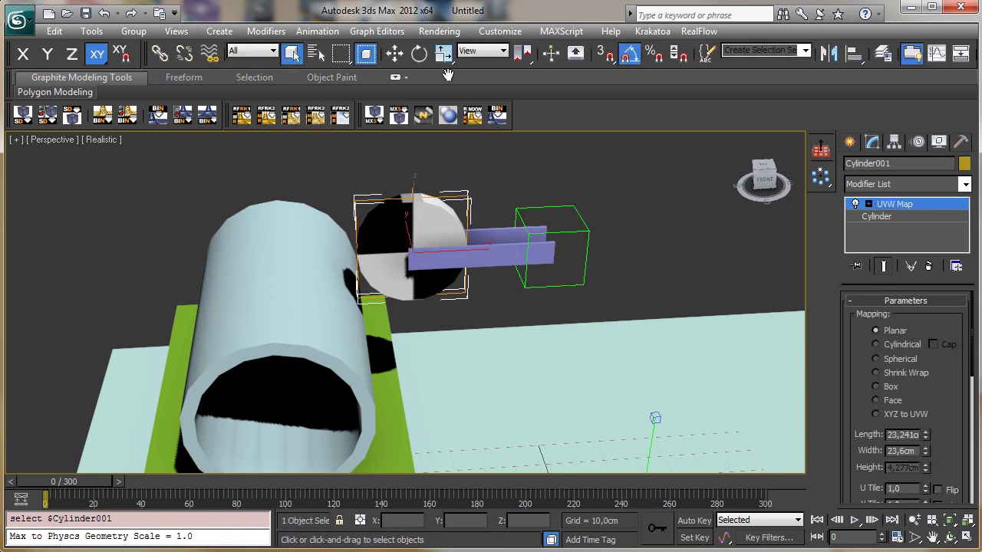
click(160, 53)
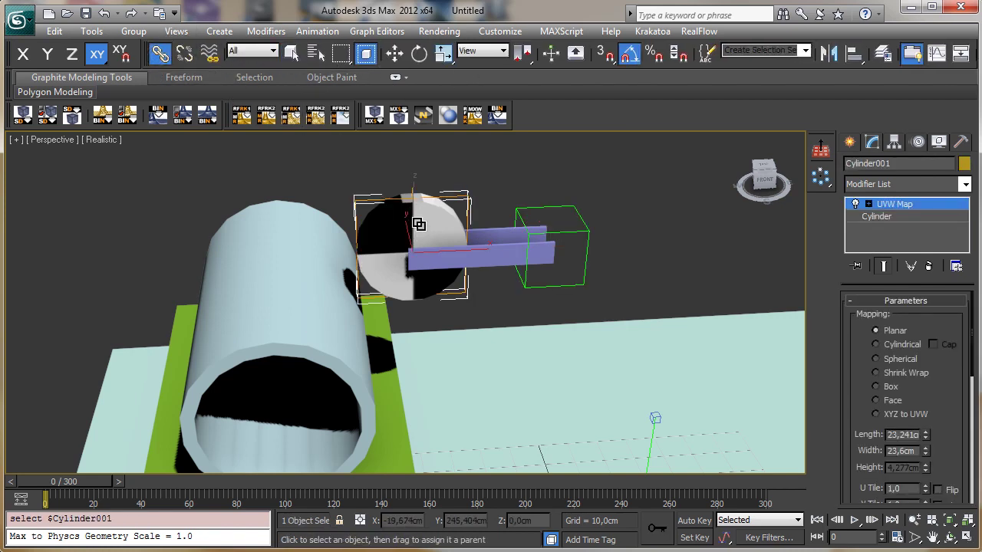
drag(497, 231, 527, 213)
Select both thin arm boxes and link them to the dummy as their parent.
click(486, 257)
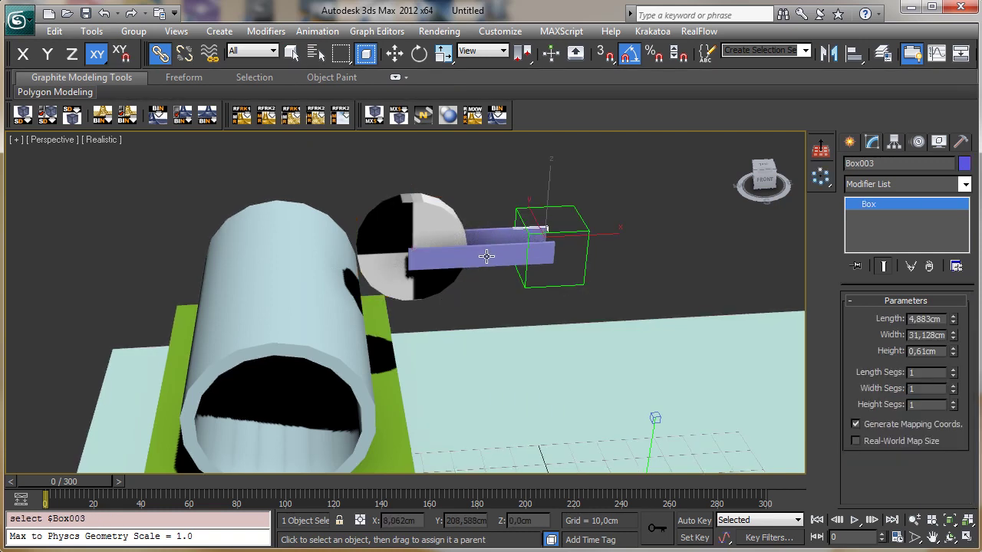
ctrl+click(485, 257)
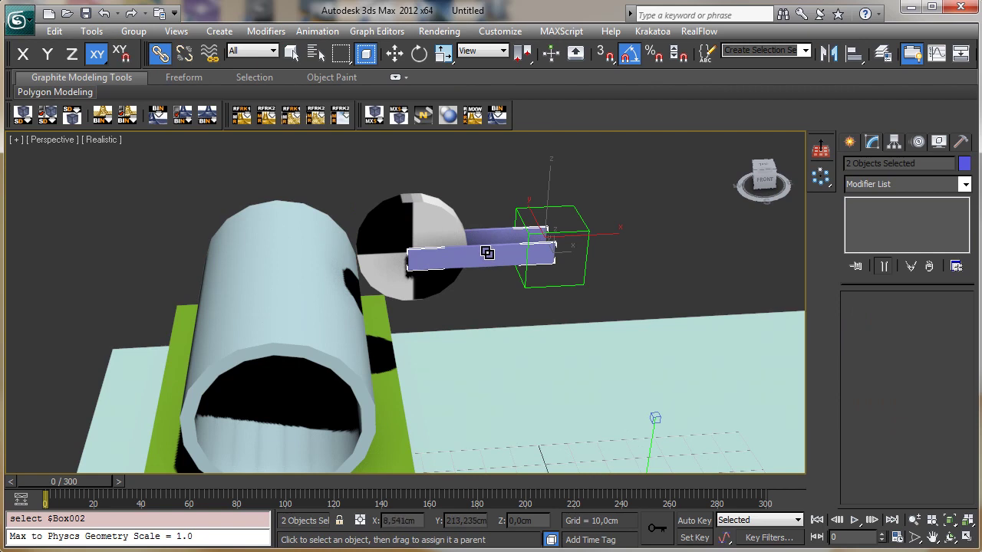
drag(555, 214, 554, 216)
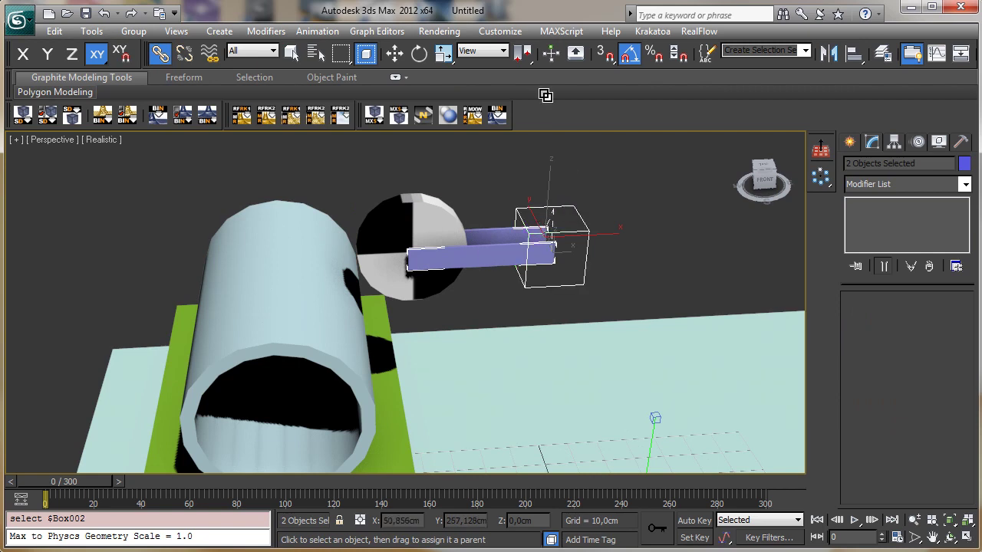
Move the dummy about 2.7 cm along the X axis, away from the tube.
key(w)
click(564, 216)
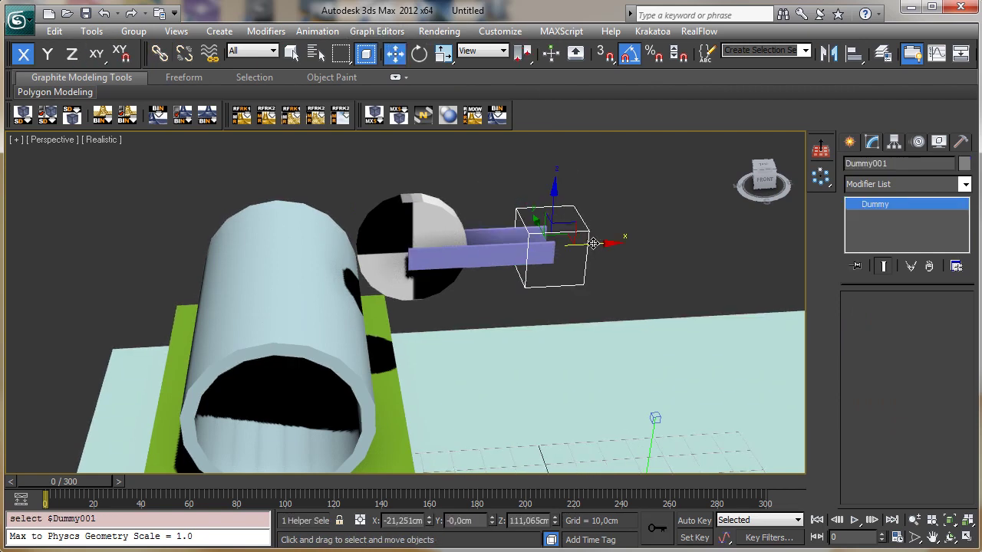
mouse_move(594, 243)
mouse_down()
mouse_move(567, 243)
mouse_move(627, 243)
mouse_move(597, 243)
mouse_move(606, 242)
mouse_up()
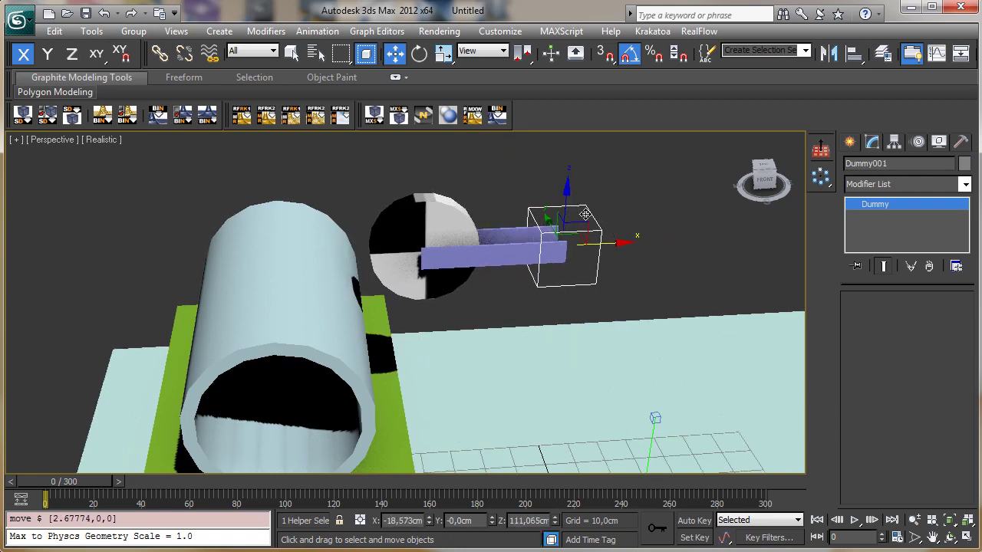
Try rotating the dummy with its linked parts, and undo the rotation.
click(419, 55)
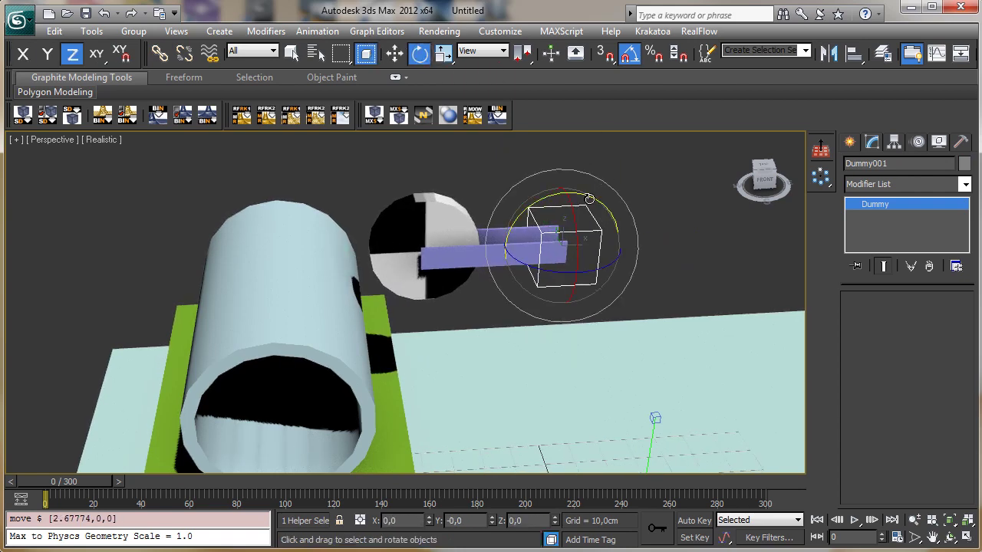
drag(588, 197, 608, 198)
click(105, 15)
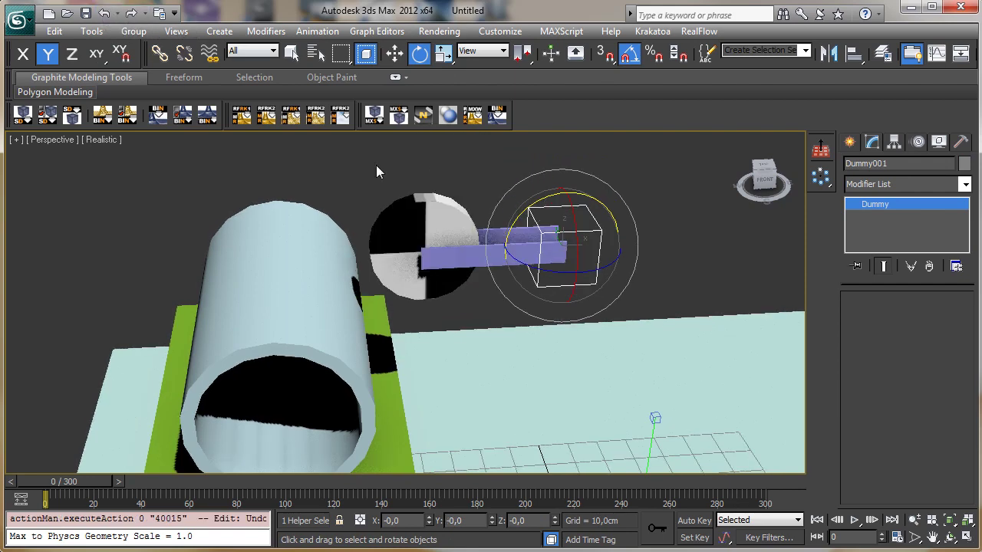
Try rotating the checkered cylinder 65 degrees about the Y axis on its own, and undo the rotation.
click(442, 206)
drag(398, 207, 355, 223)
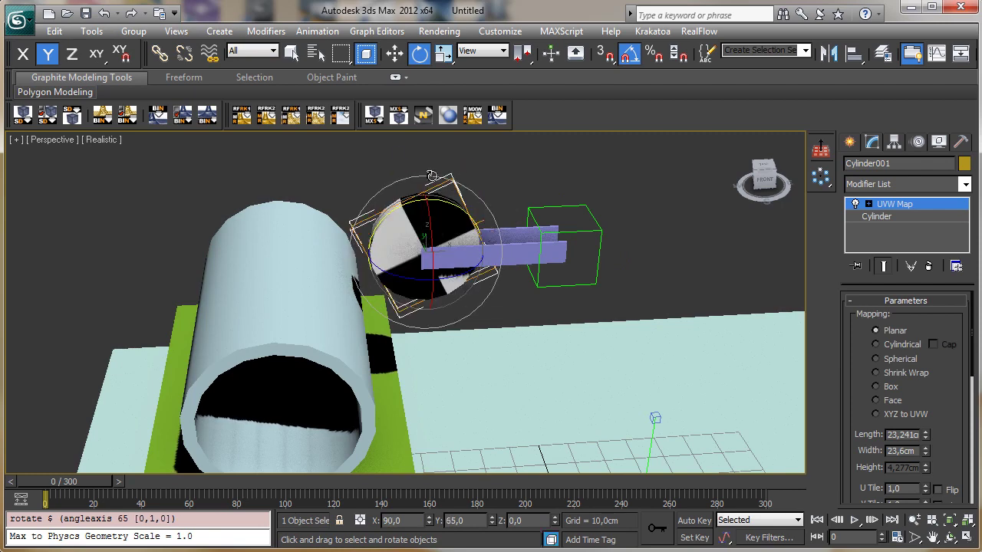
click(106, 14)
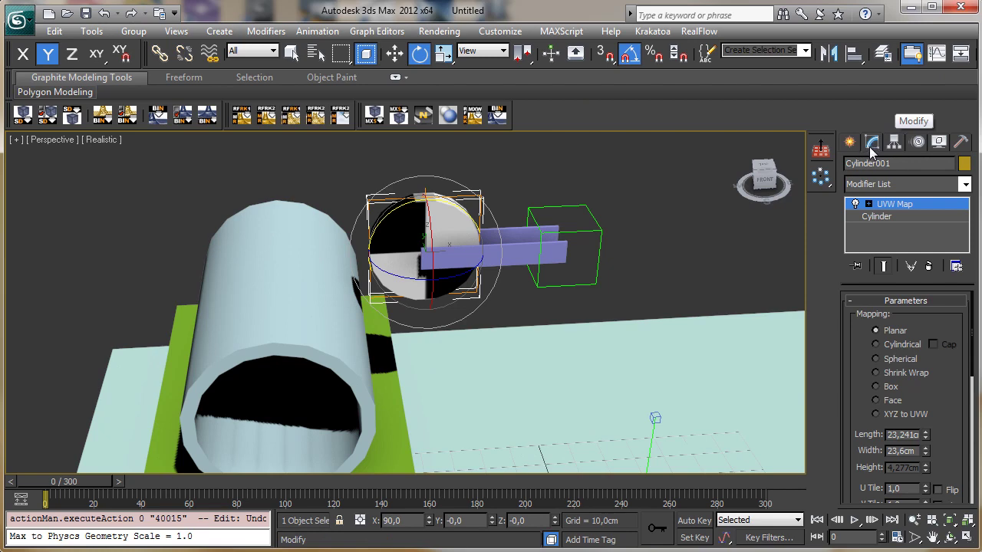
Assign a Float List controller to the checkered cylinder's Y Rotation track.
click(895, 141)
click(918, 141)
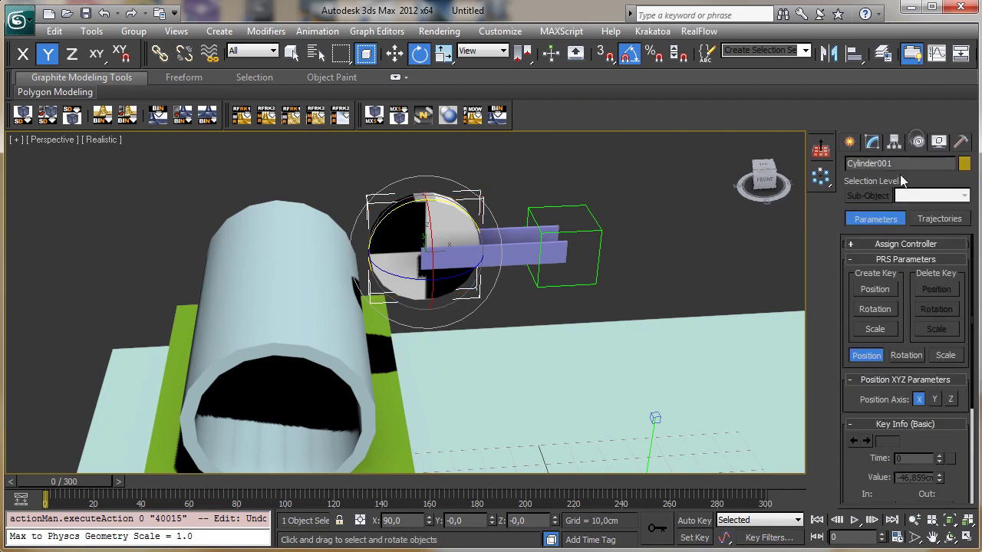
click(913, 244)
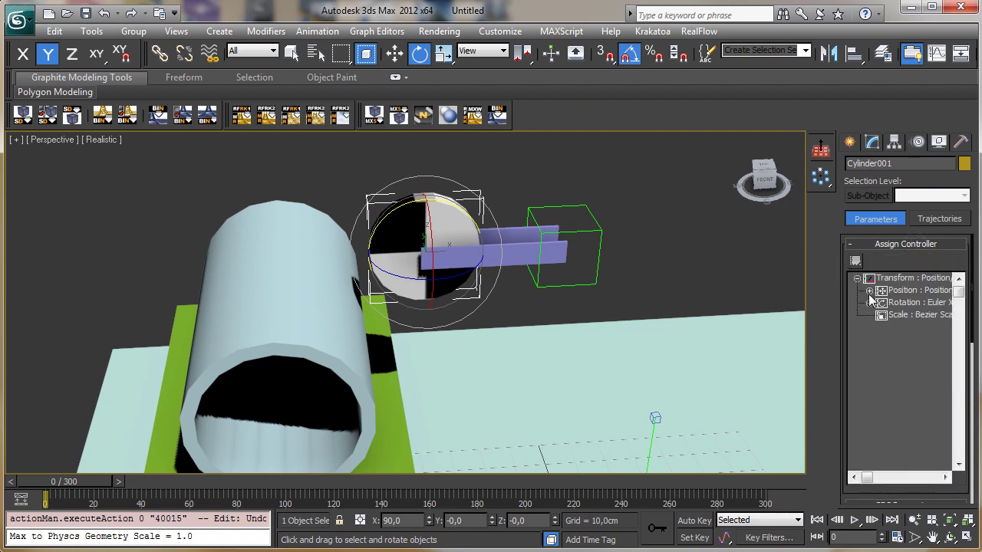
click(869, 302)
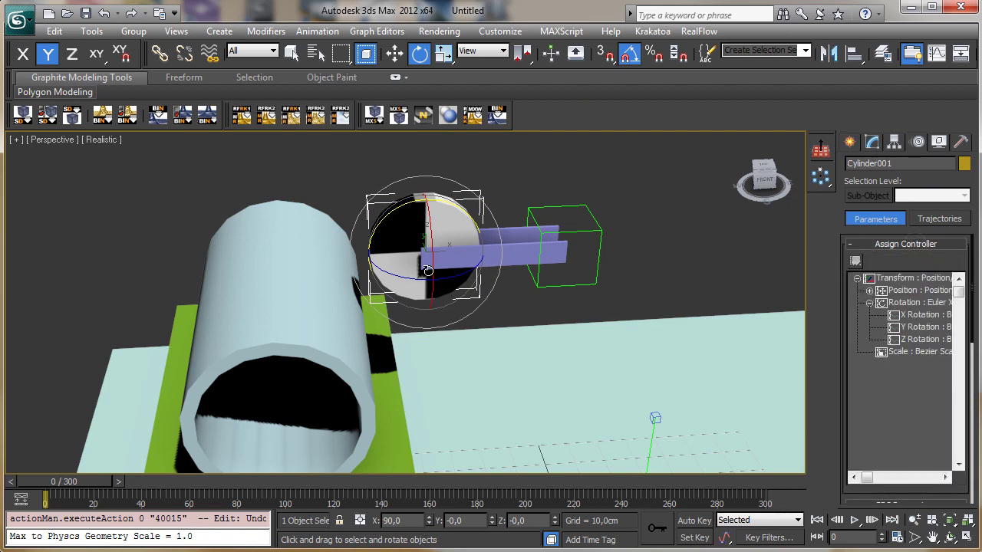
click(924, 327)
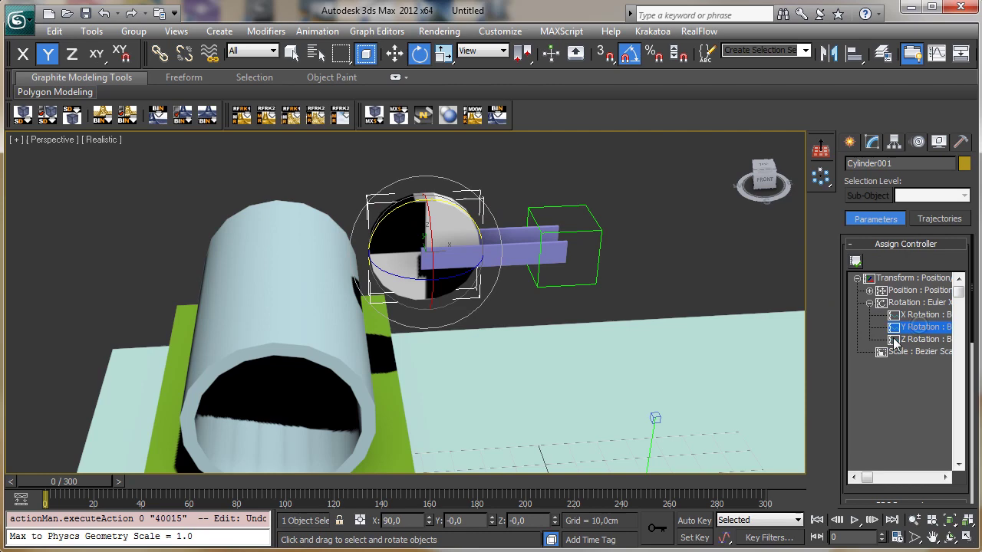
click(855, 261)
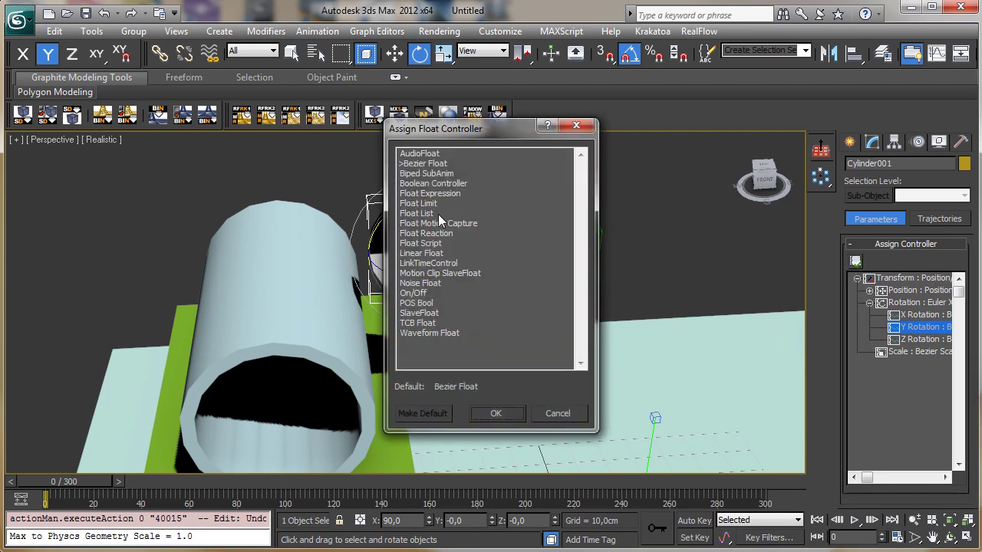
click(438, 214)
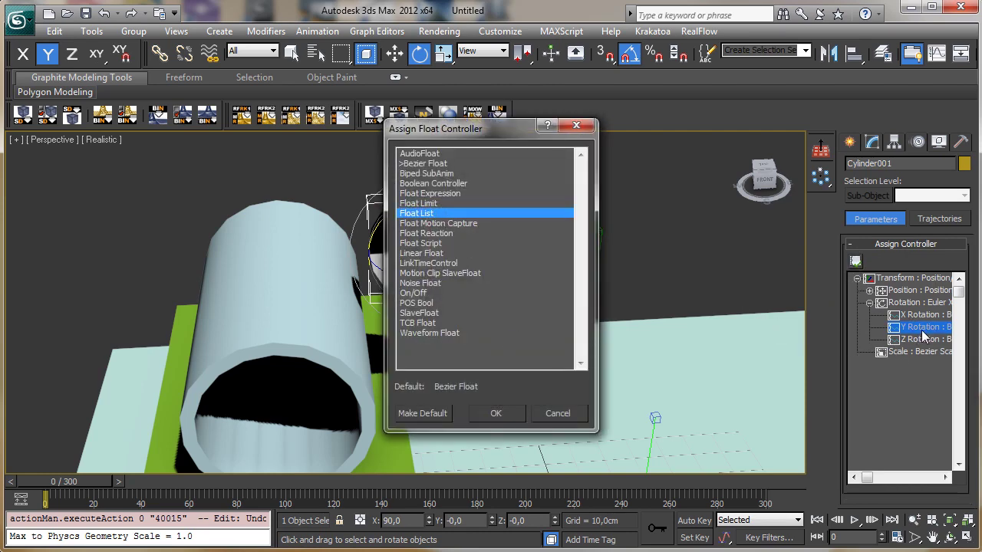
click(495, 414)
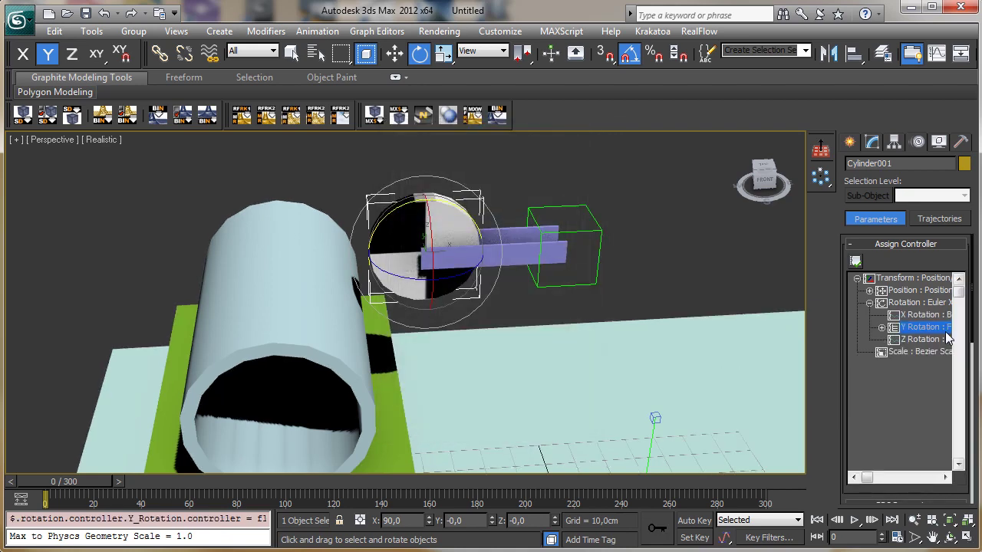
Assign a Float Expression controller to the Available slot in the cylinder's Y Rotation list.
click(881, 327)
click(930, 352)
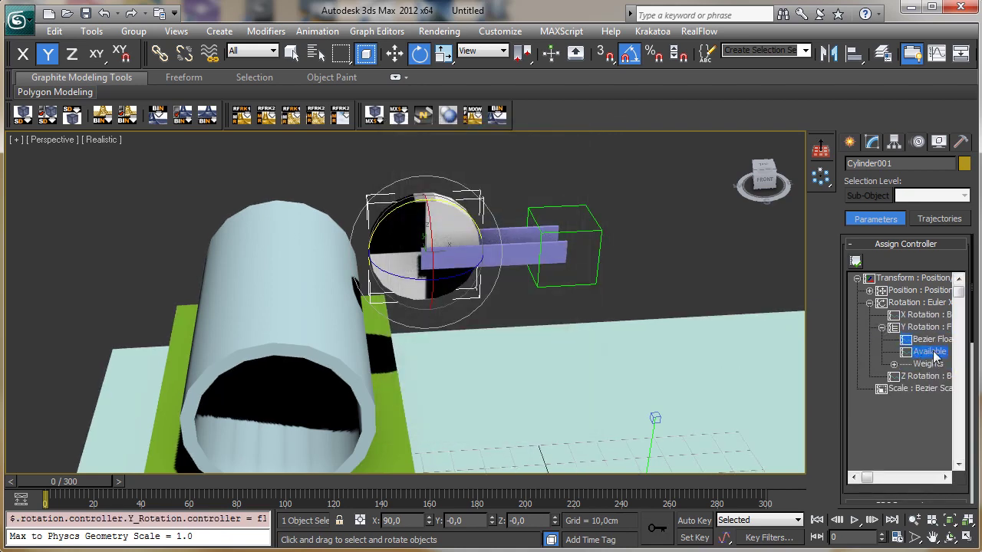
click(857, 264)
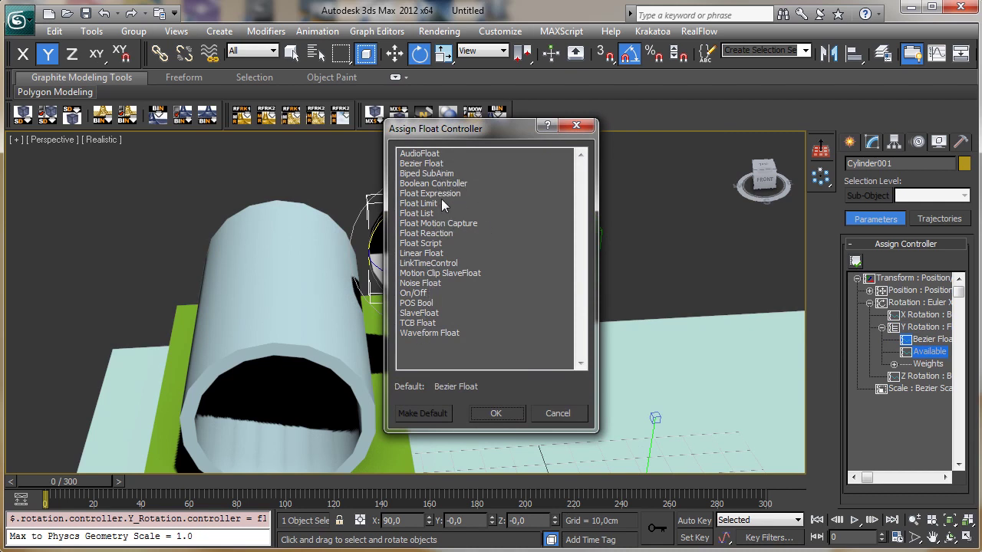
click(422, 194)
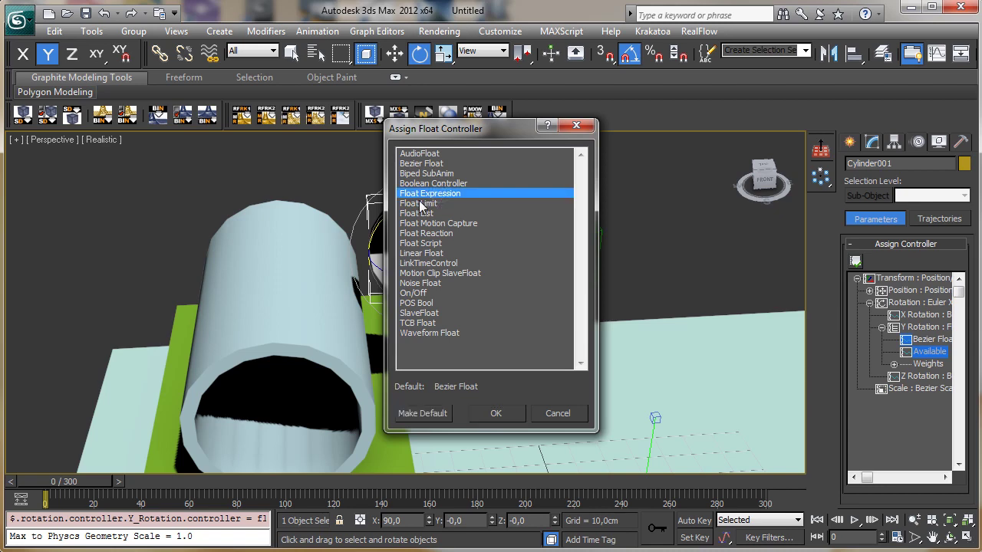
click(495, 413)
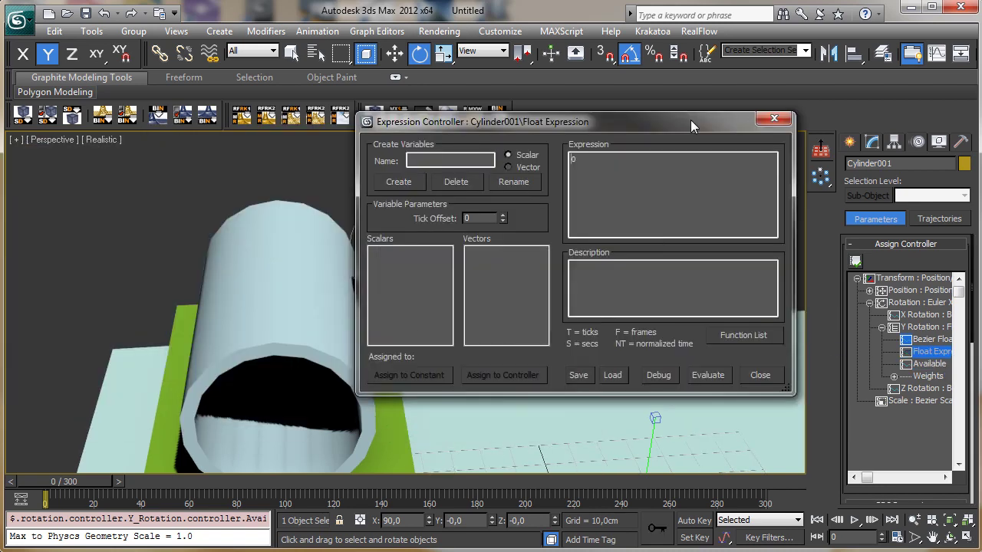
Enter the expression 0 + (F * 5) for the cylinder's Y rotation and close the Expression Controller.
drag(691, 119, 744, 214)
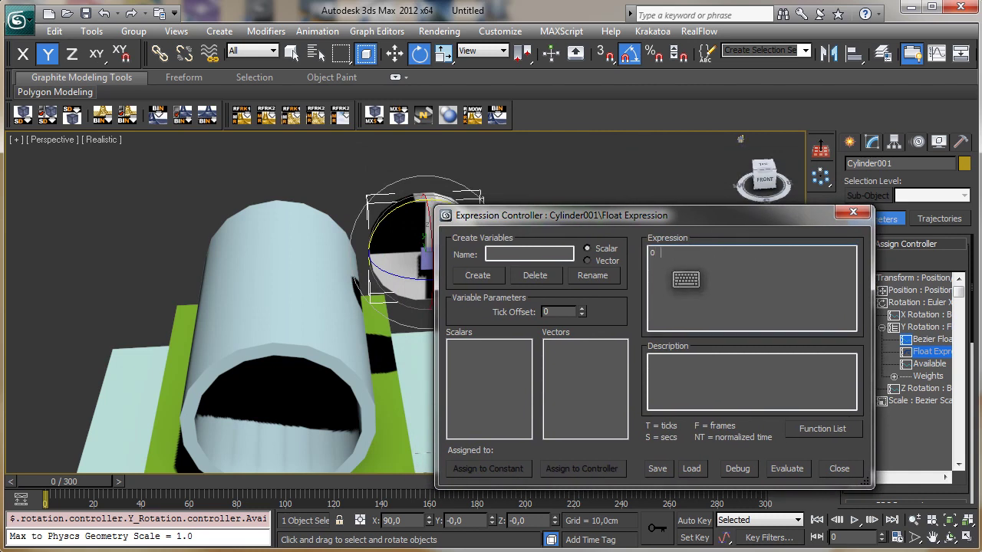
text(+)
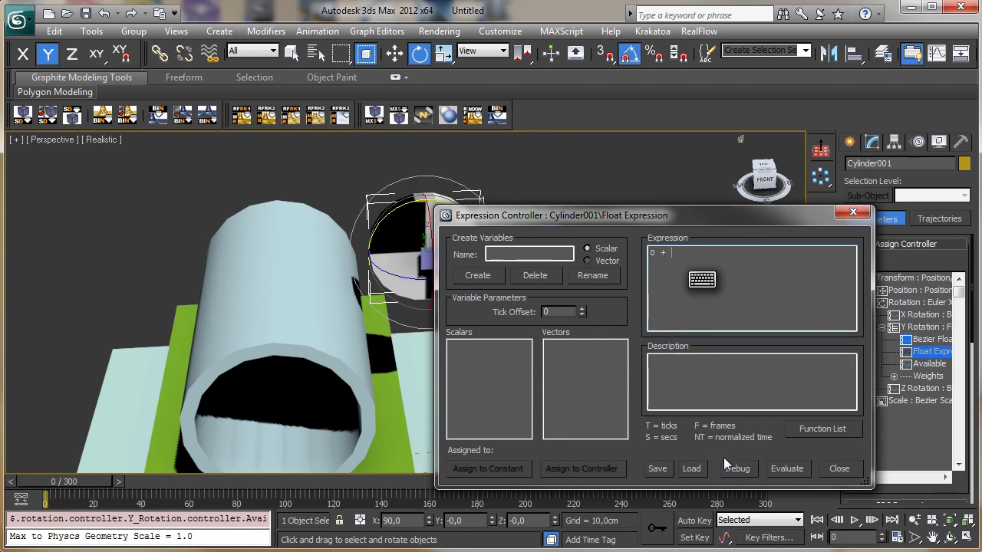
text(F * 5))
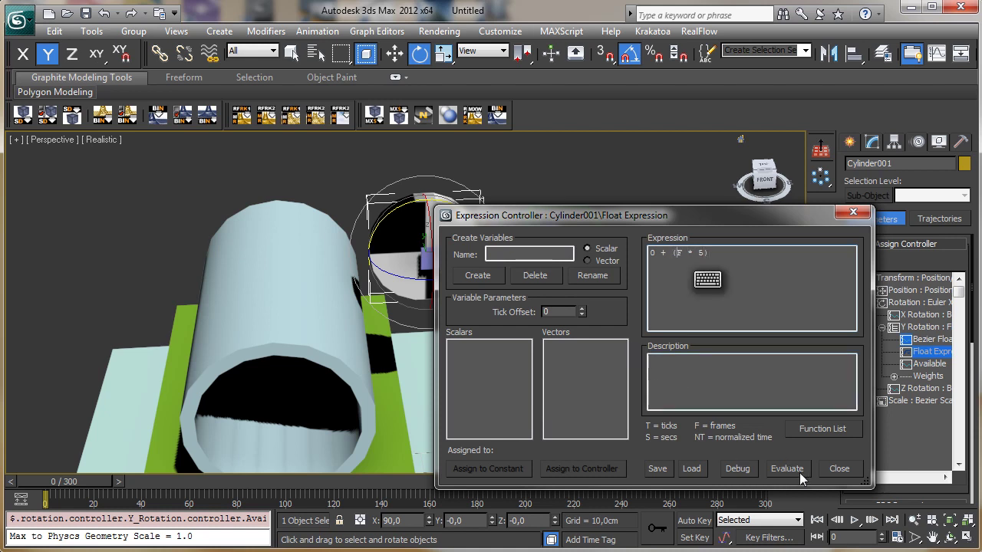
click(840, 470)
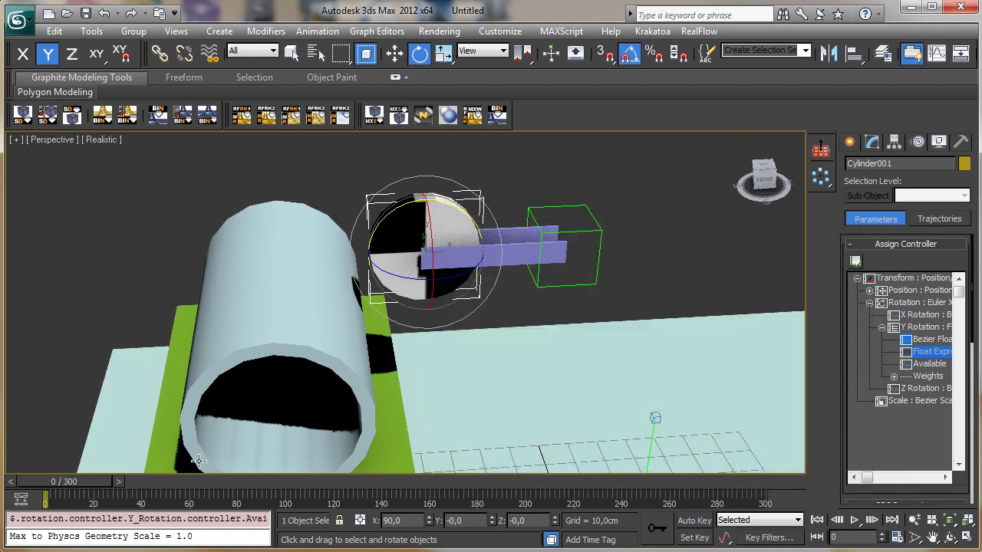
Scrub the timeline forward and return to frame 0 to preview the cylinder's spin.
drag(90, 480, 204, 493)
drag(207, 493, 82, 510)
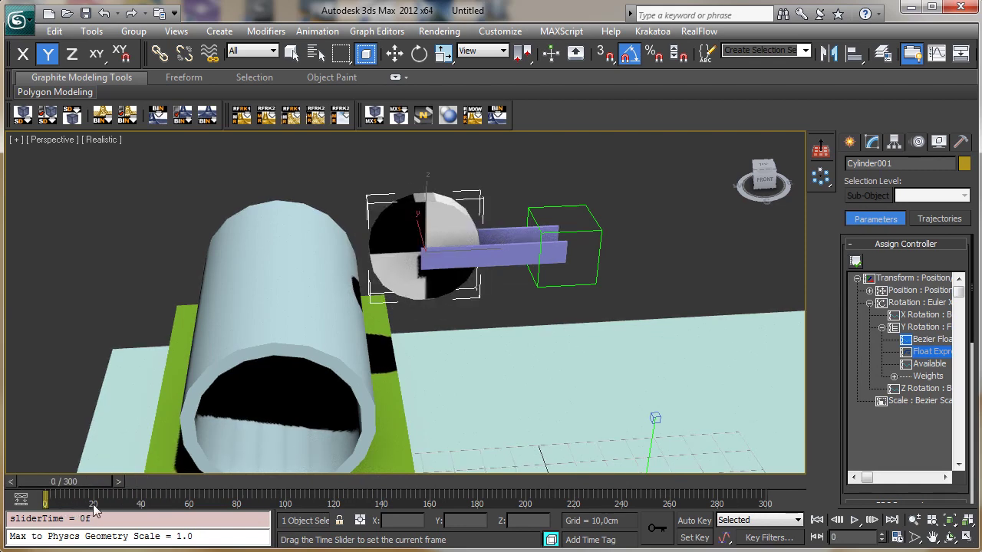
key(e)
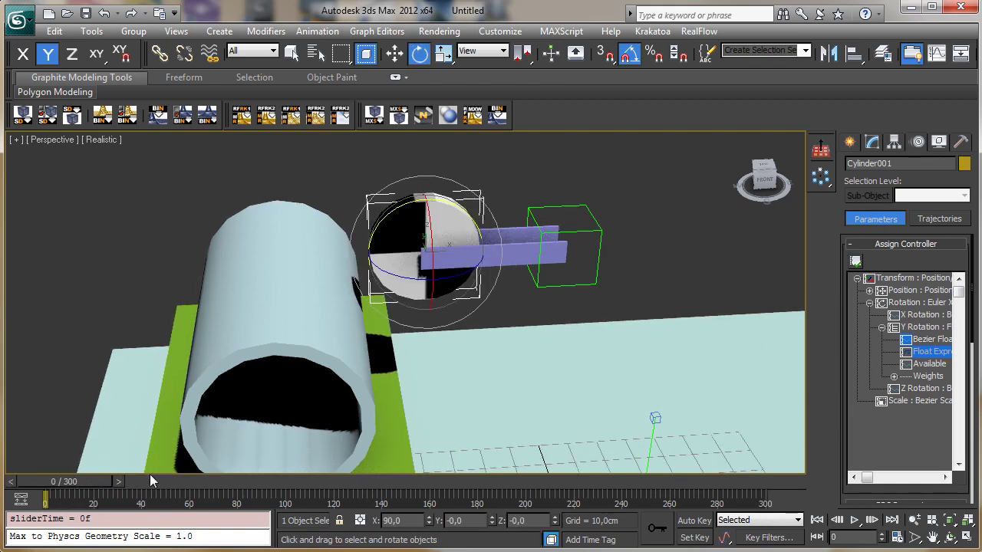
Change the cylinder's Y rotation expression to 0 + (F * 1), and scrub the timeline to check the spin.
right_click(924, 354)
click(958, 415)
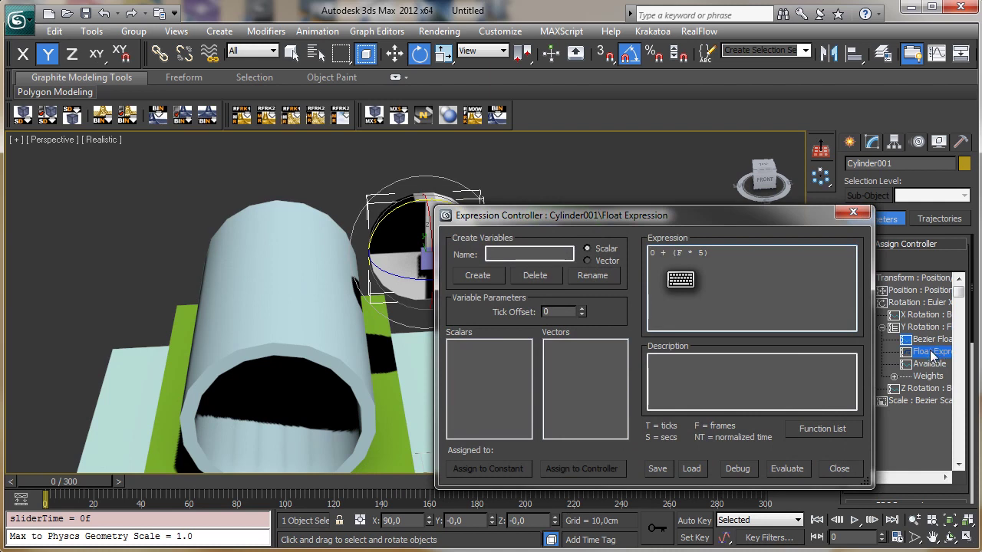
key(BackSpace)
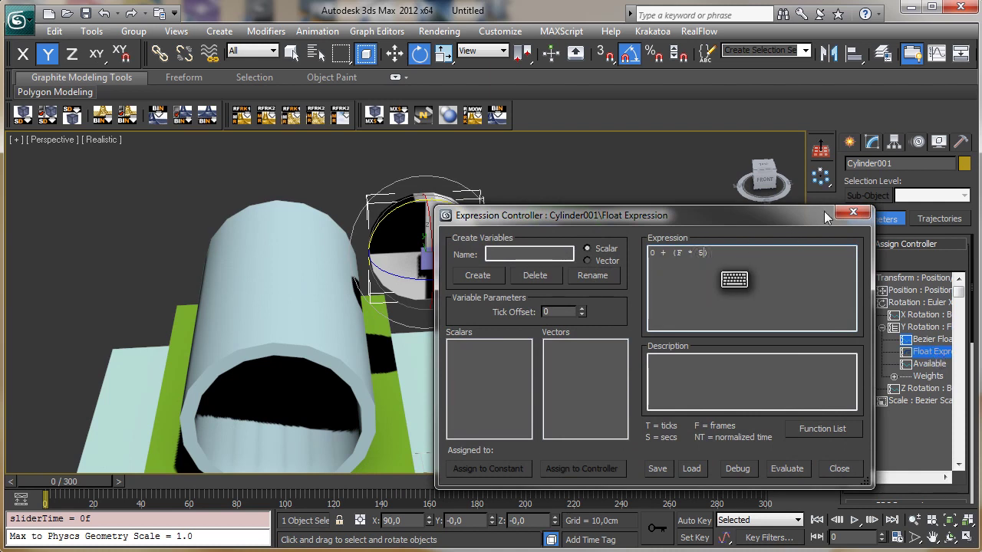
text(1)
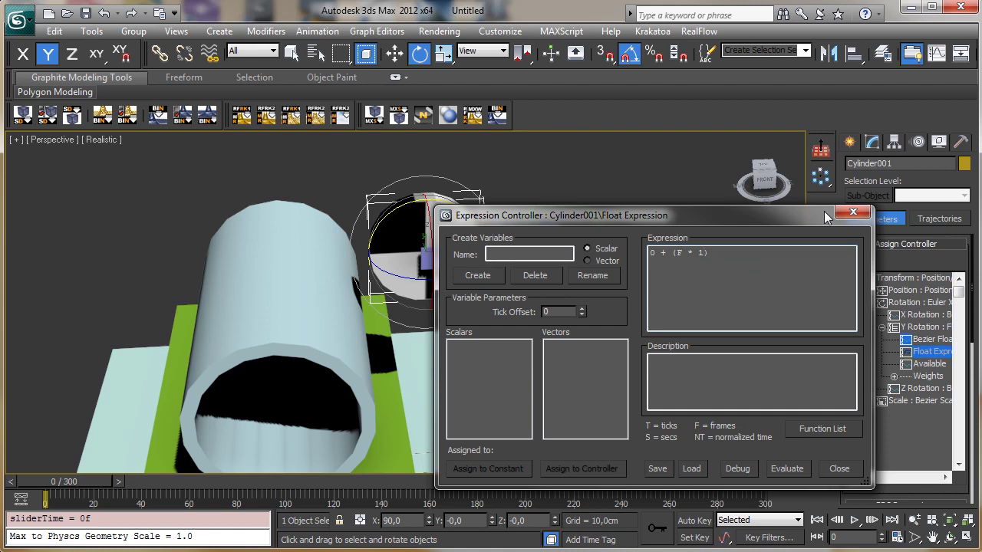
click(848, 471)
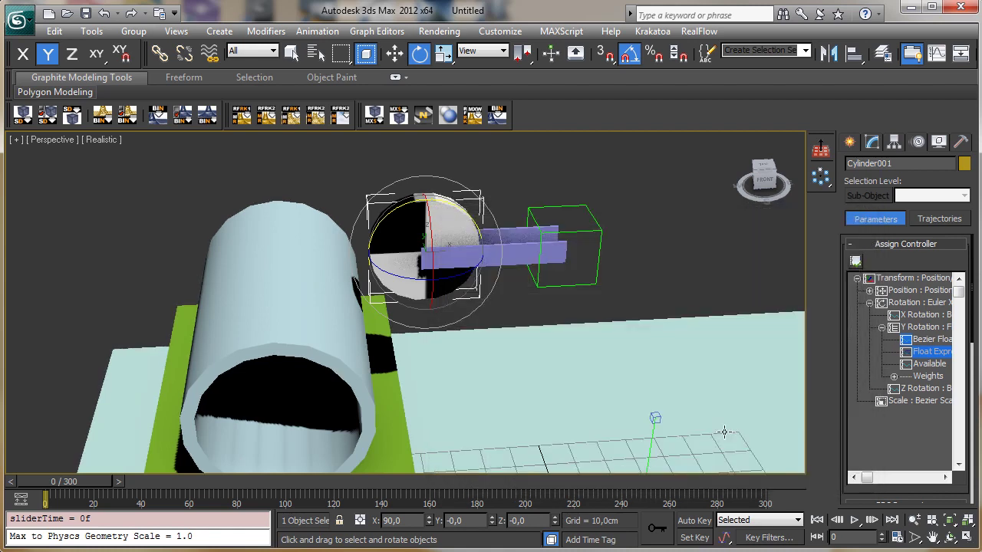
mouse_move(69, 485)
mouse_down()
mouse_move(227, 491)
mouse_move(69, 495)
mouse_up()
key(e)
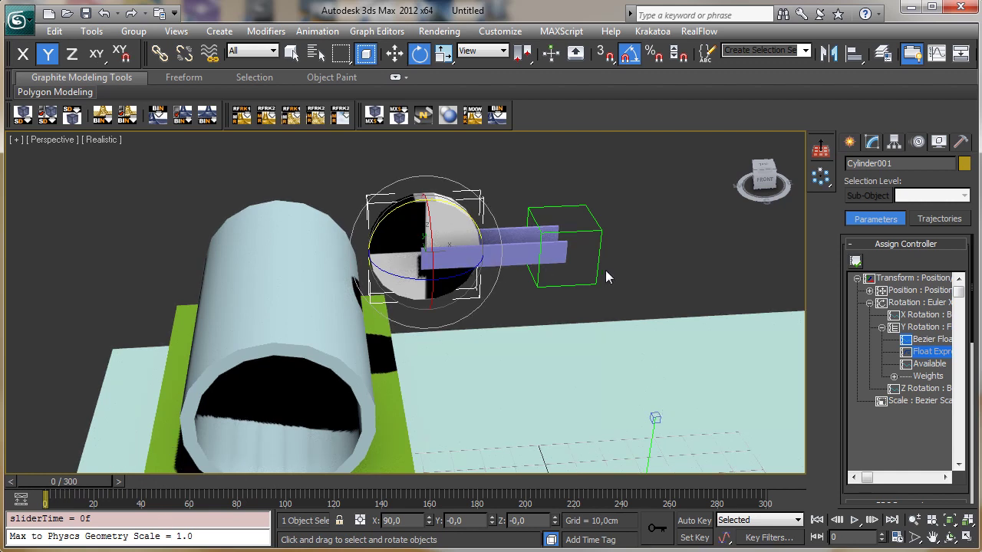
Move the dummy about 19 cm along negative X, toward the tube.
click(599, 241)
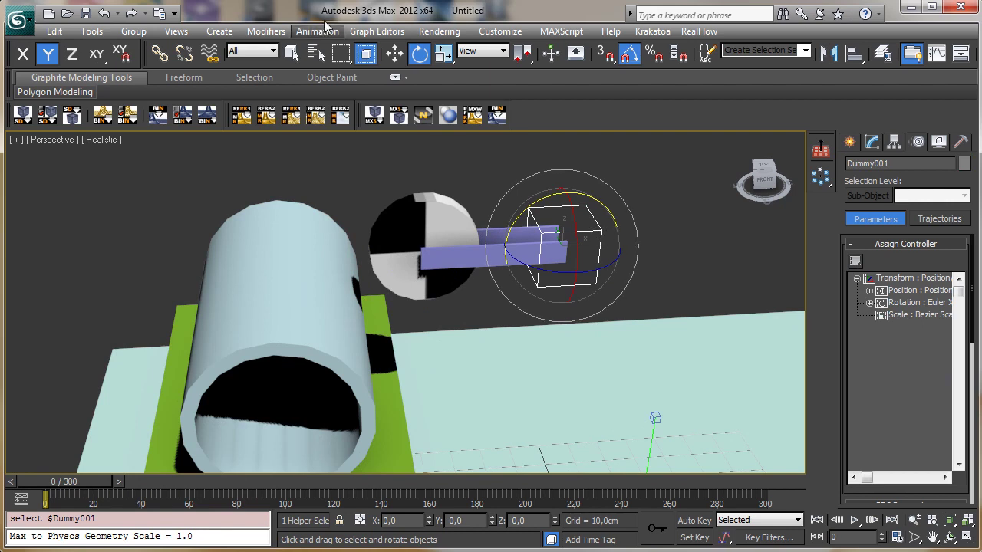
click(395, 52)
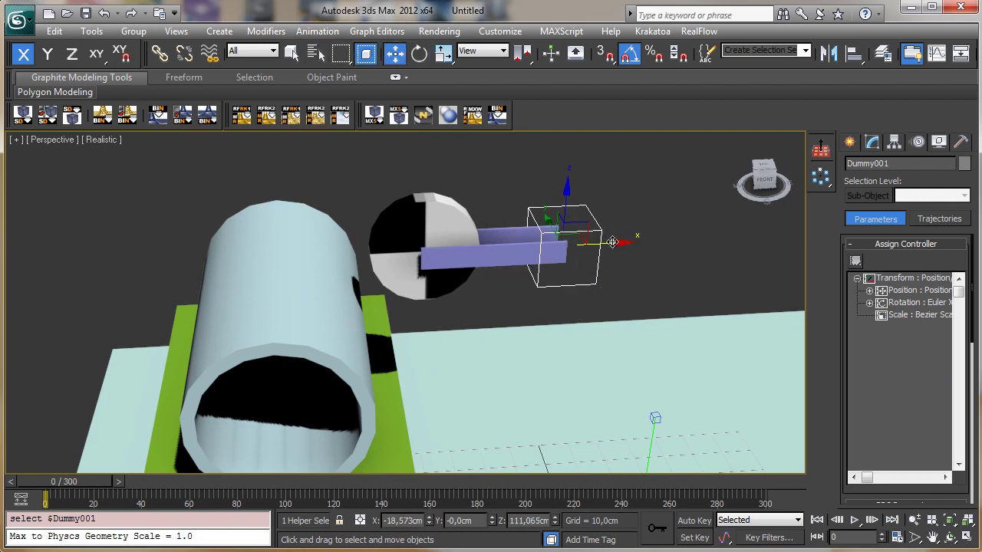
drag(612, 242, 527, 235)
Rotate the dummy 40 degrees about the Y axis to lift the cylinder, and move it about 20.4 cm along positive X.
click(419, 52)
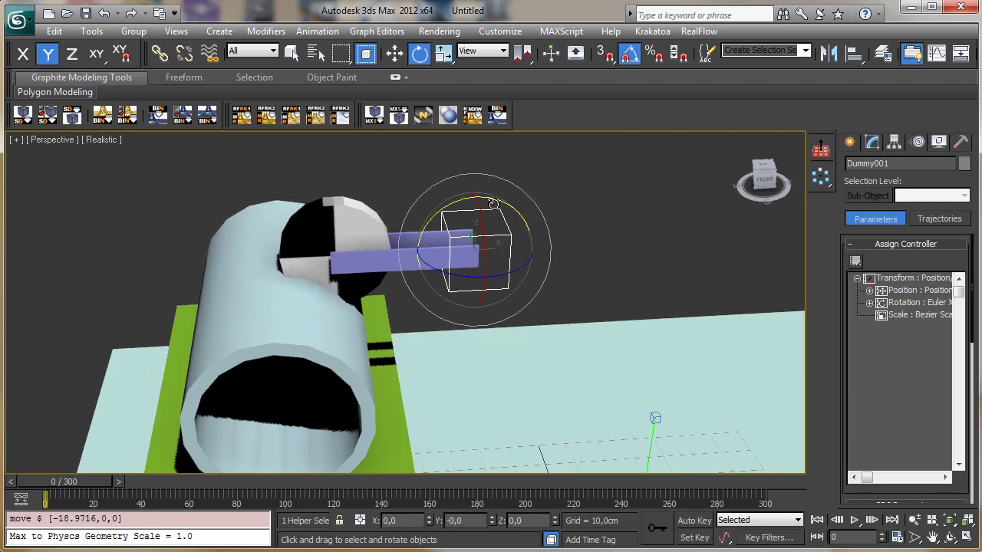
drag(494, 204, 527, 202)
click(394, 52)
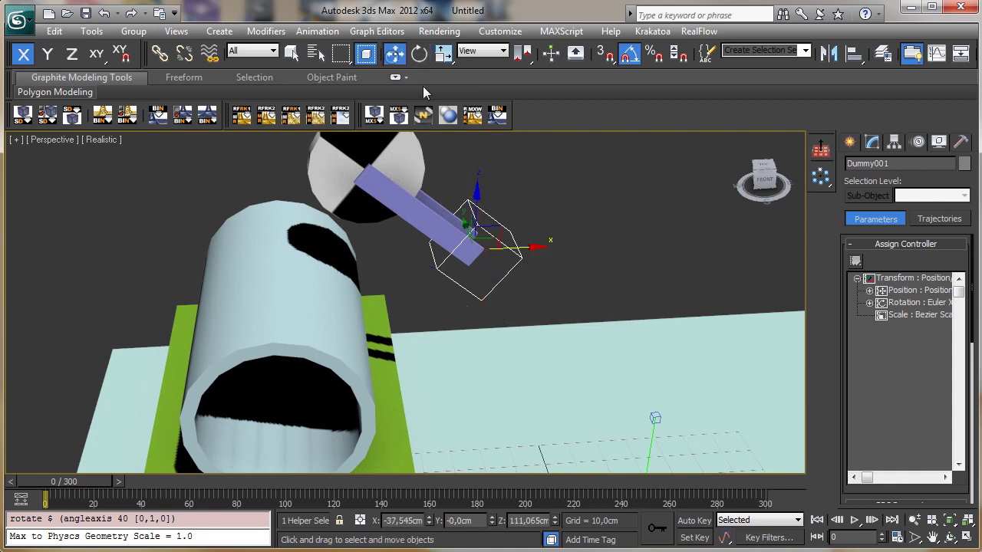
drag(524, 244, 617, 244)
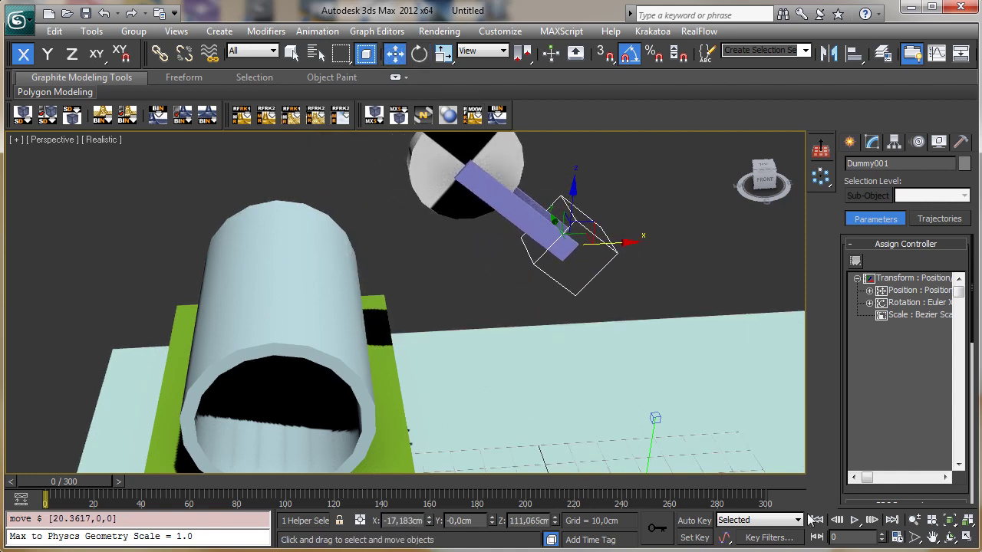
Turn on Auto Key and, at frame 36, move the dummy about 20.9 cm along negative X, toward the tube.
click(694, 520)
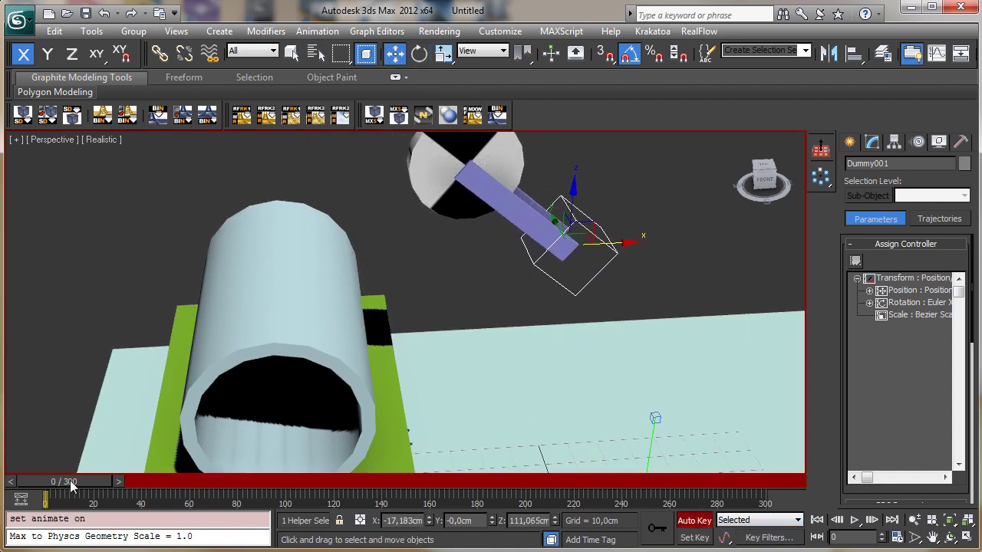
drag(69, 483, 151, 482)
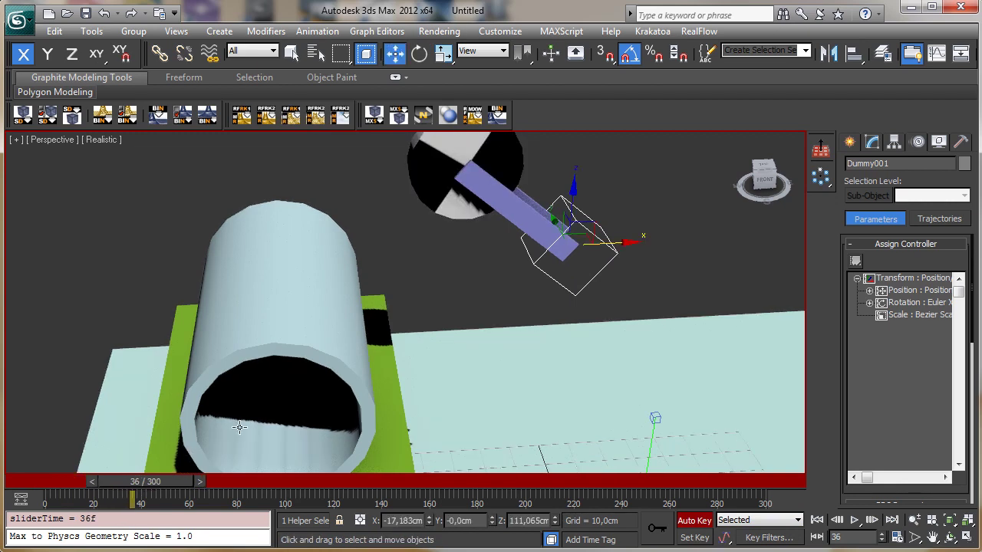
drag(615, 244, 443, 163)
At frame 60, rotate the dummy -30 degrees about the Y axis to lower the cylinder onto the tube.
key(e)
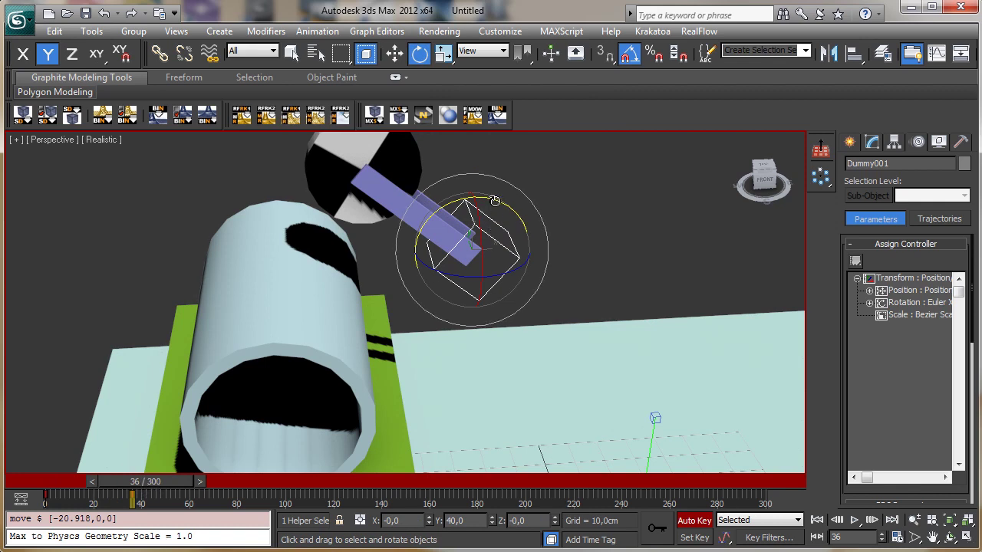
drag(165, 487, 219, 486)
drag(494, 201, 514, 172)
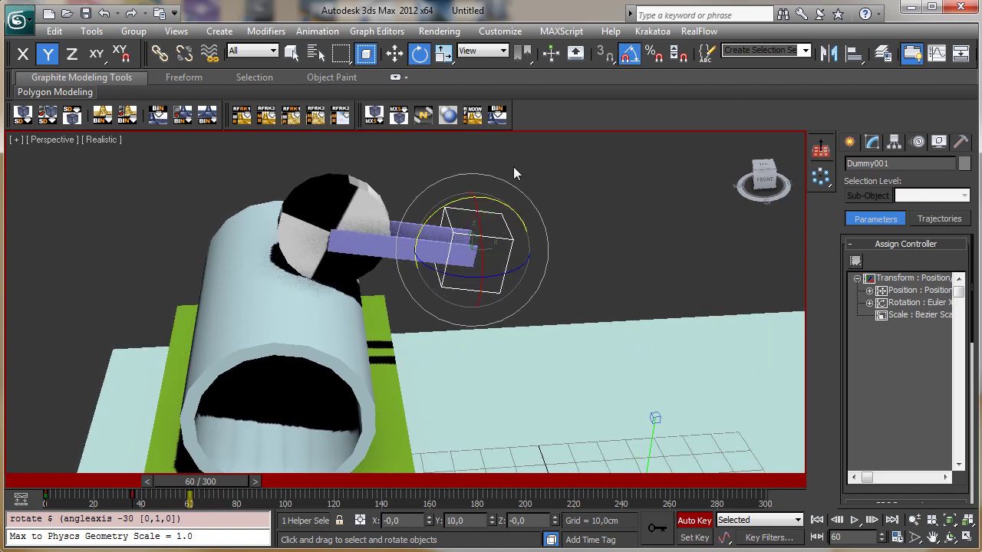
Turn off angle snap and fine-tune the dummy's Y rotation at frame 60 to about 8.89 degrees.
click(629, 52)
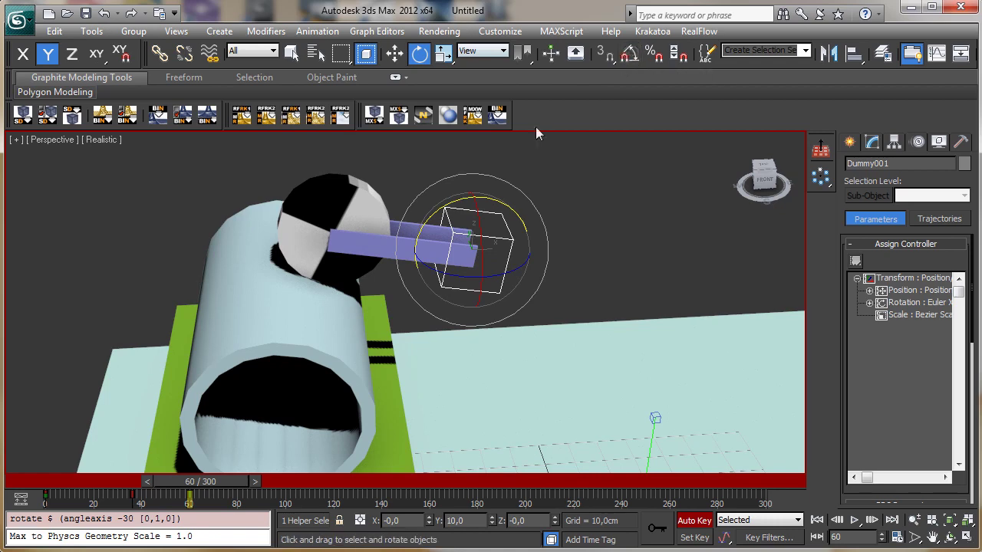
right_click(493, 200)
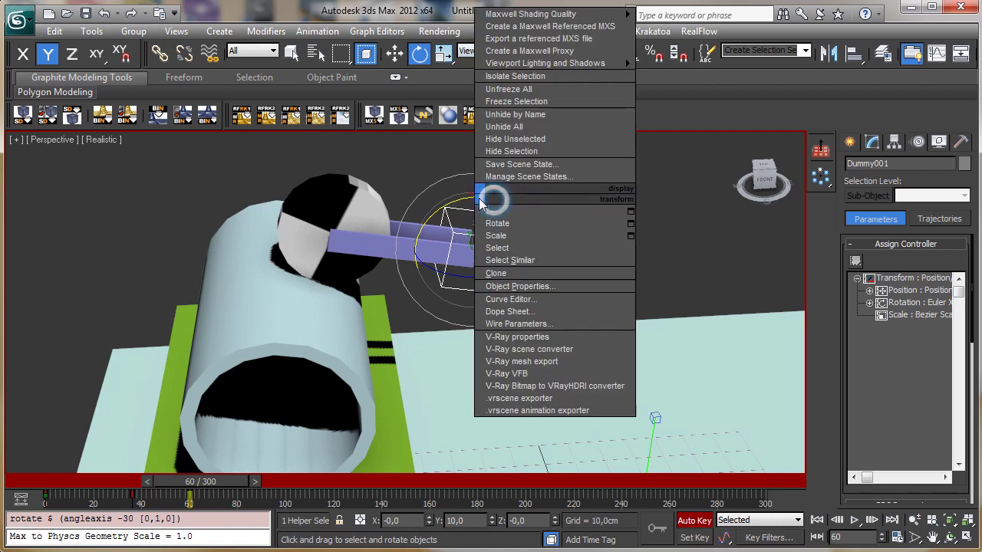
click(512, 223)
right_click(485, 200)
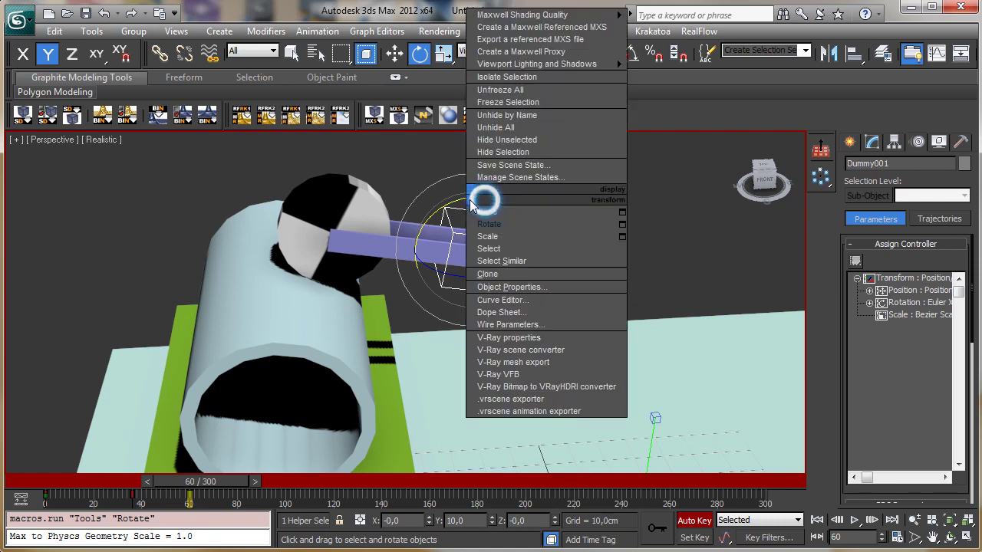
click(490, 221)
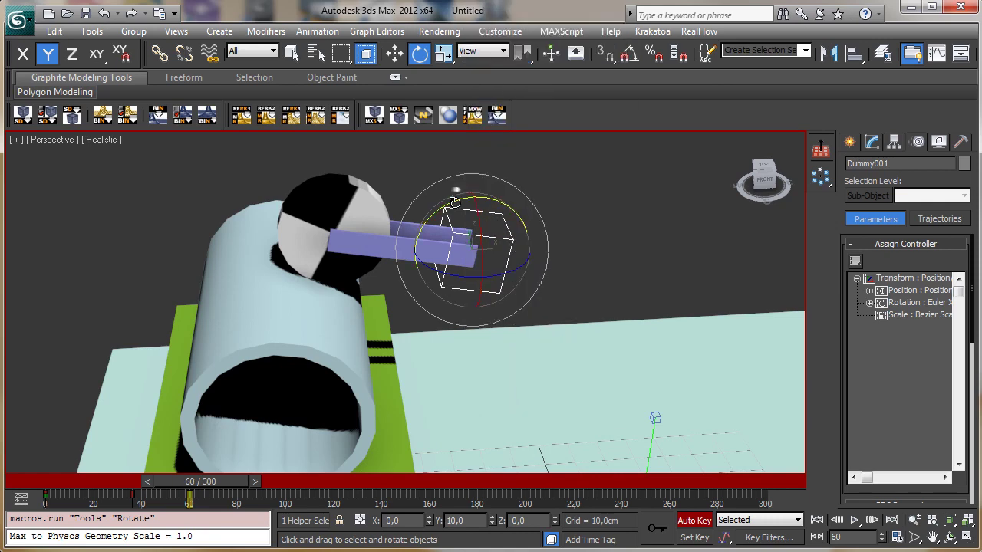
mouse_move(455, 202)
mouse_down()
mouse_move(441, 205)
mouse_move(456, 202)
mouse_up()
Key the dummy's held pose at frame 140, and at frame 170 rotate it about 31.9 degrees about Y to lift the cylinder.
drag(44, 484, 386, 482)
key(e)
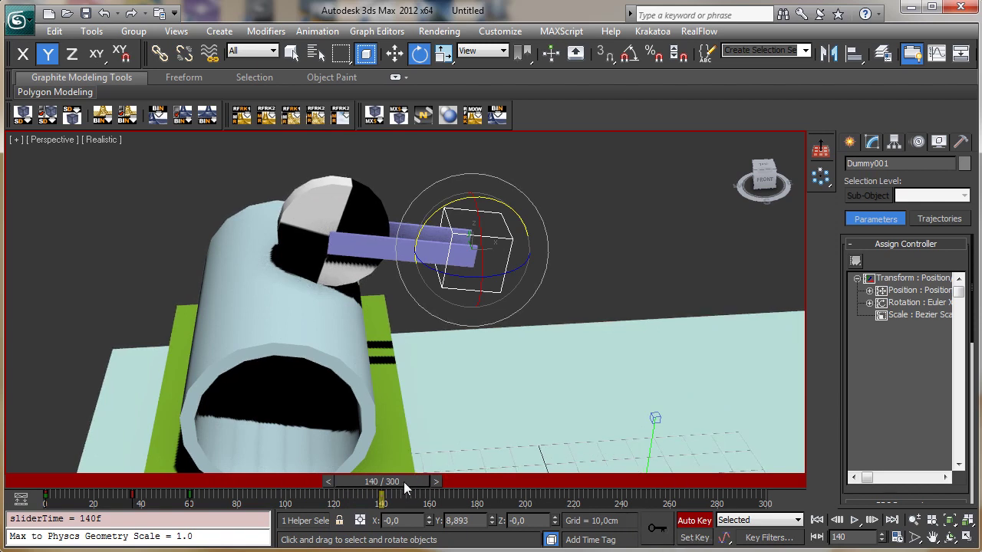
drag(403, 481, 474, 482)
key(e)
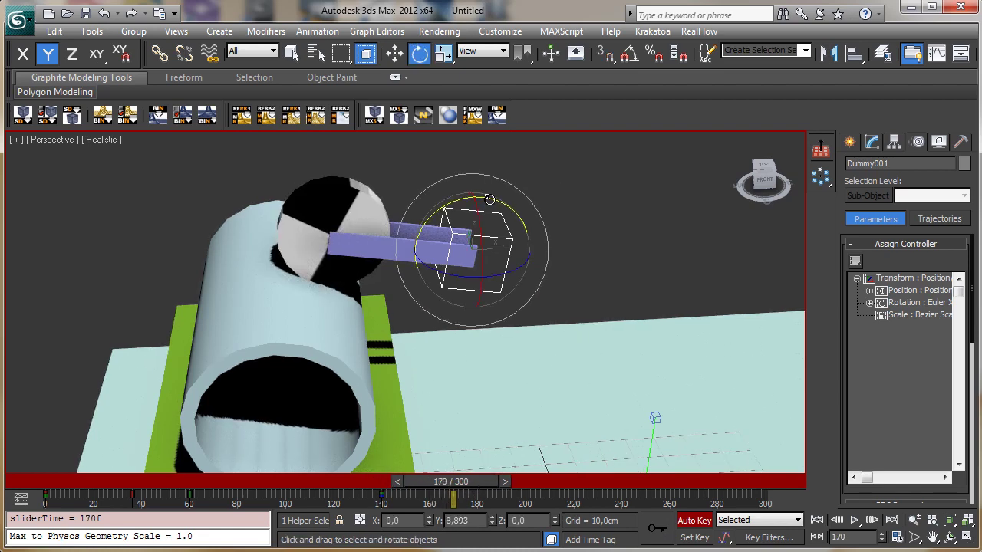
drag(490, 200, 539, 201)
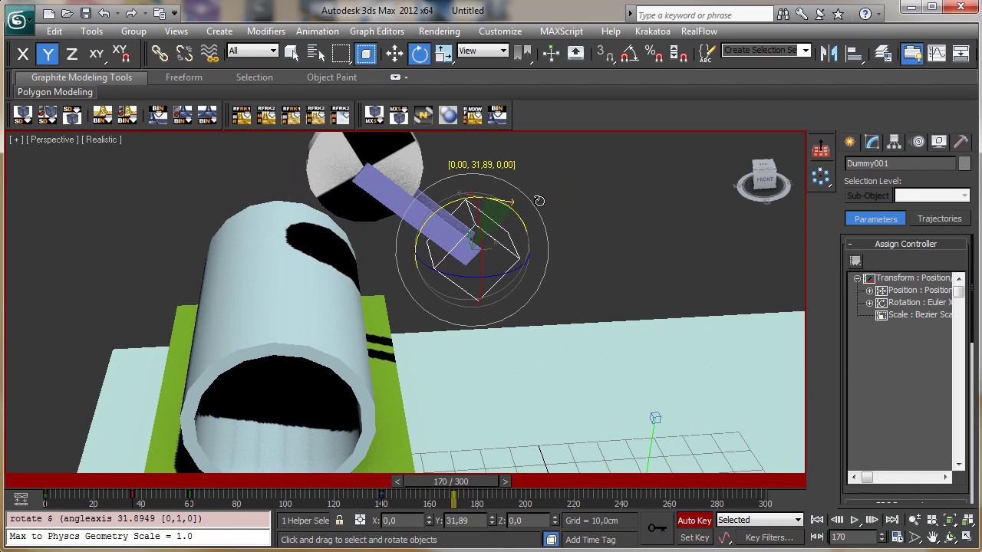
At frame 200, move the dummy about 17.1 cm along positive X, away from the tube.
drag(454, 483, 523, 482)
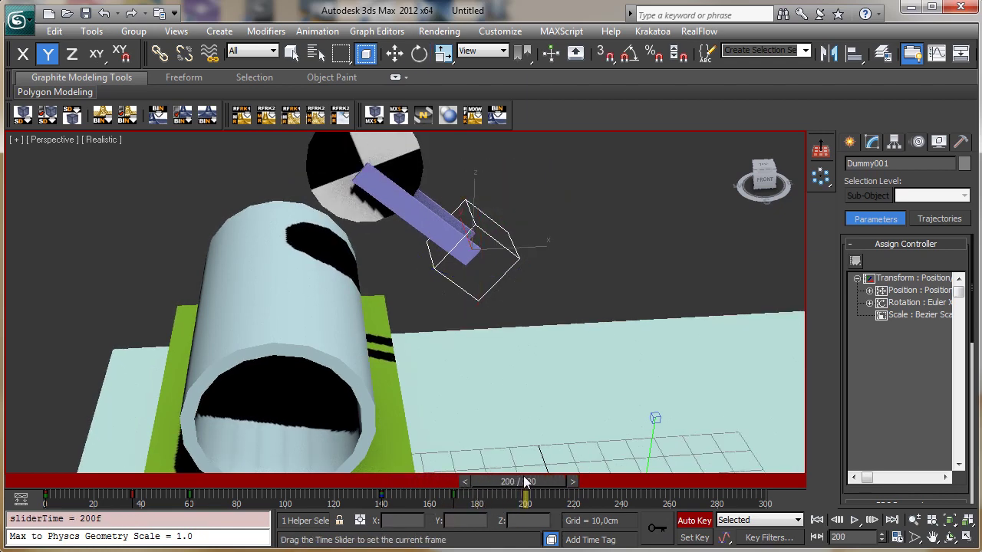
click(395, 53)
drag(529, 247, 629, 247)
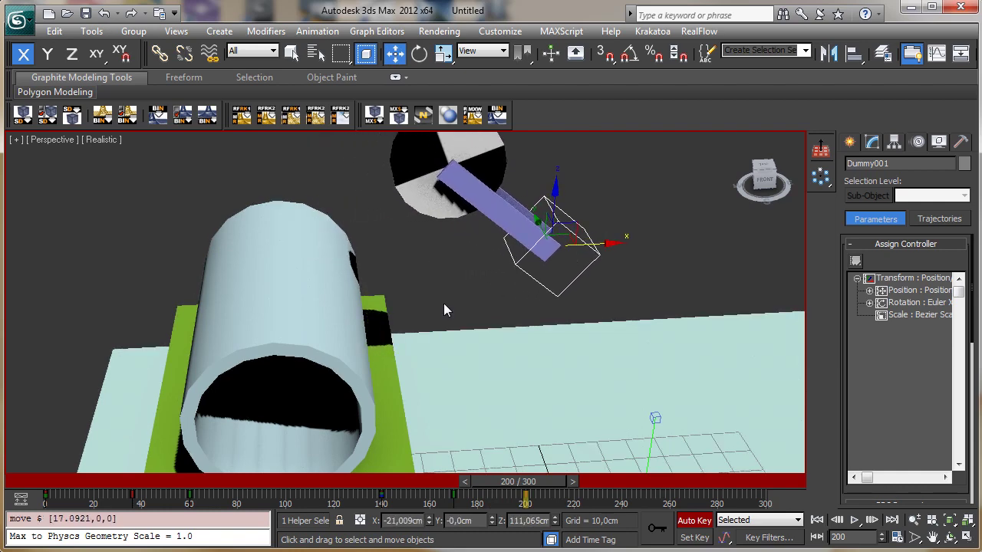
Return the timeline to frame 0 and turn off Auto Key.
click(6, 483)
drag(6, 484, 51, 450)
key(w)
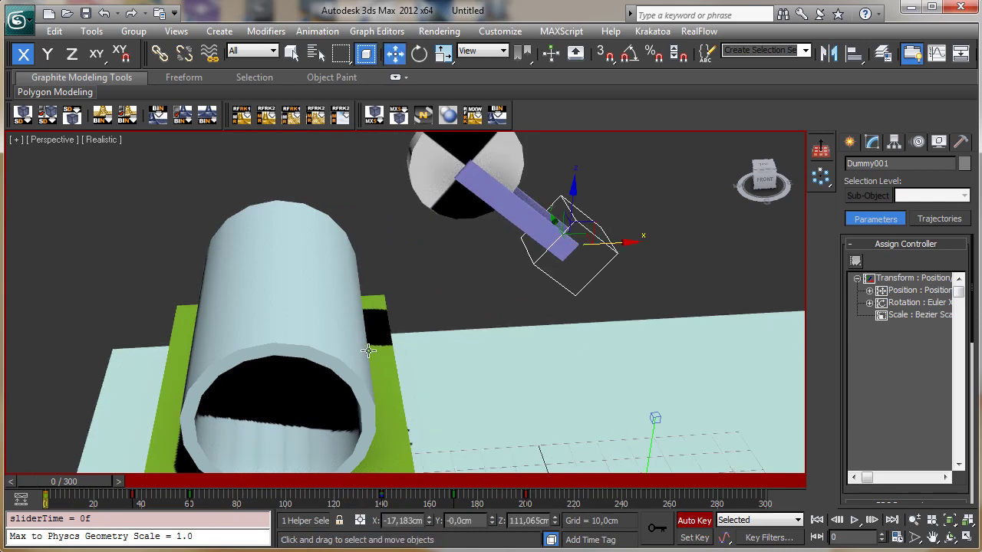
click(694, 521)
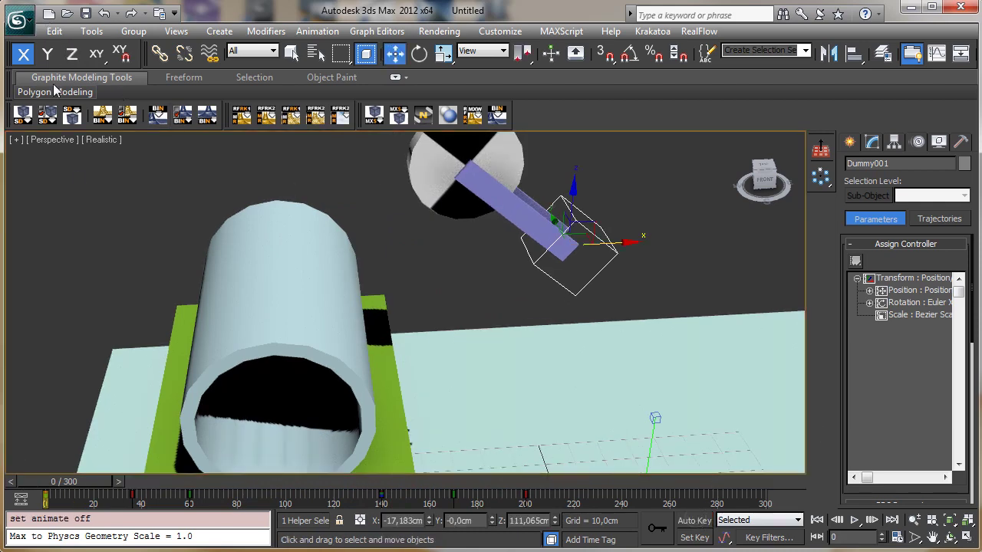
Start saving the scene under a new name and browse to the Tutorials\2011 MAXCookie folder in Dropbox on drive D.
click(17, 20)
click(63, 192)
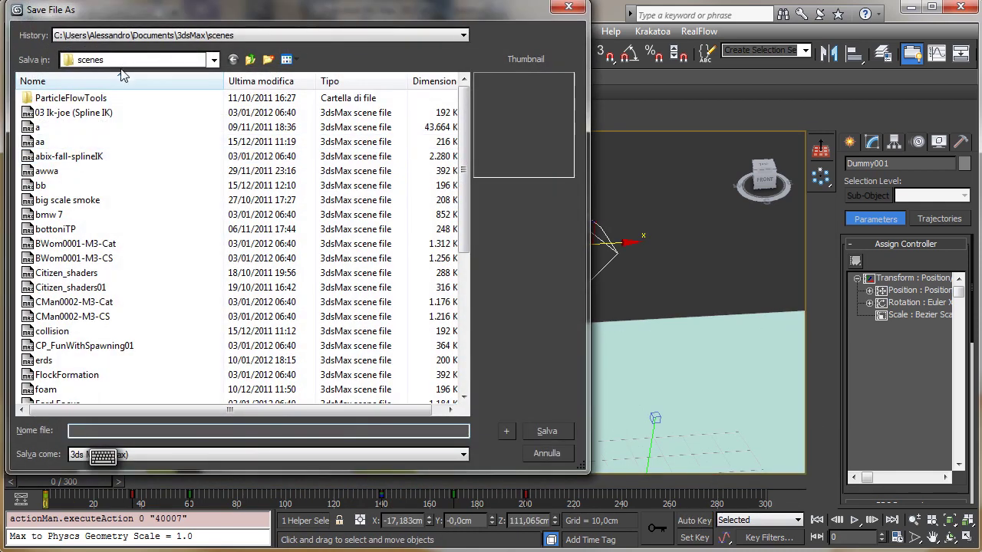
click(122, 62)
click(115, 203)
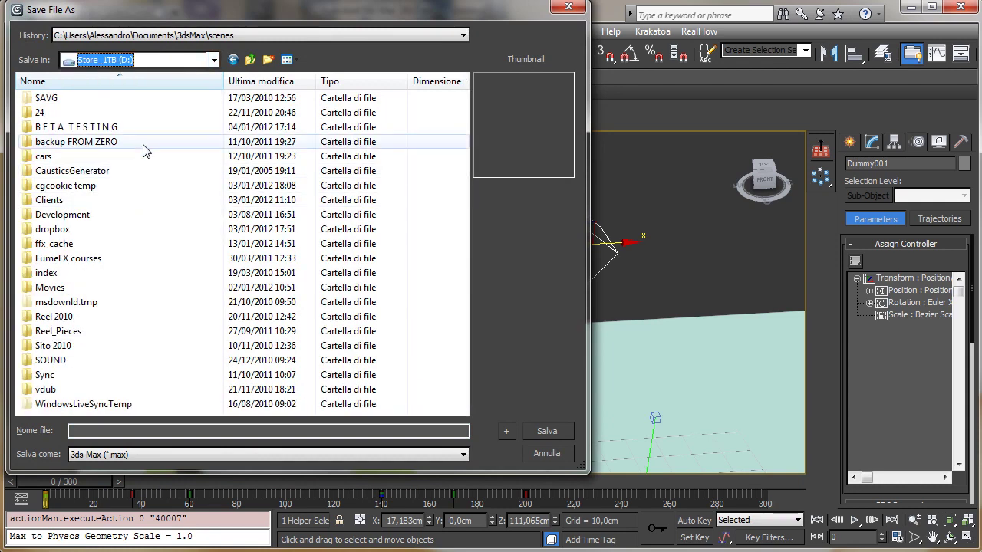
double_click(61, 229)
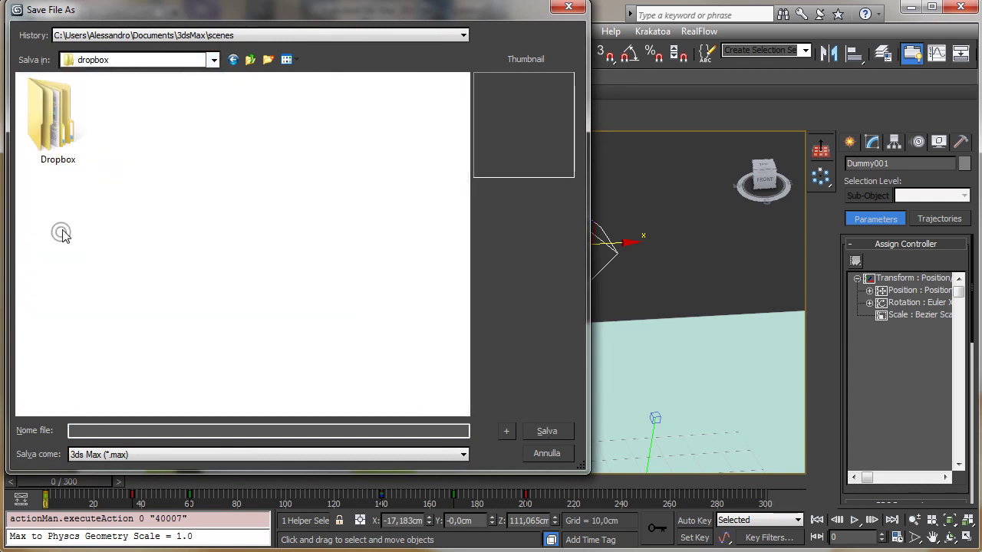
double_click(61, 100)
double_click(60, 97)
double_click(56, 144)
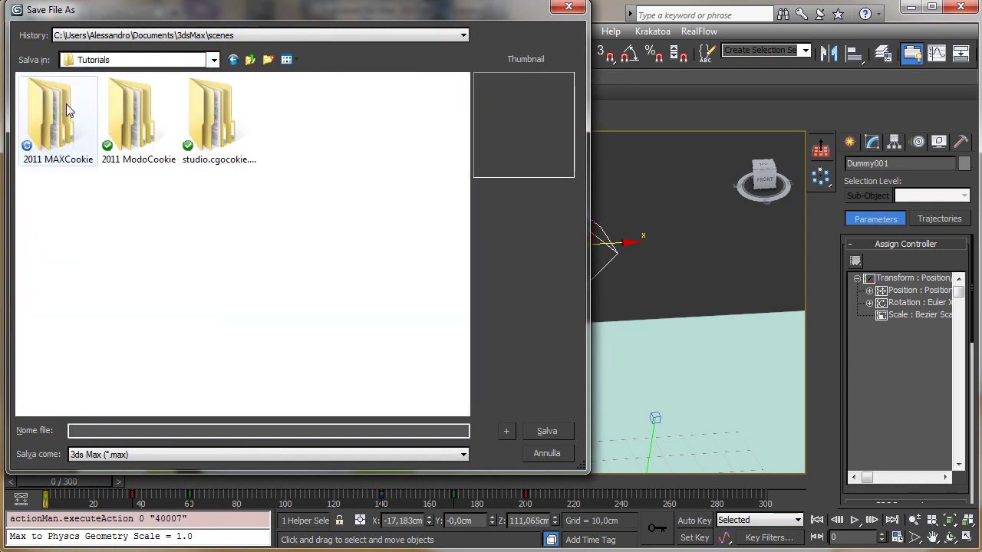
double_click(64, 114)
Create a folder named 3dsmax_particles_Playing_with_sparks and open it.
click(268, 59)
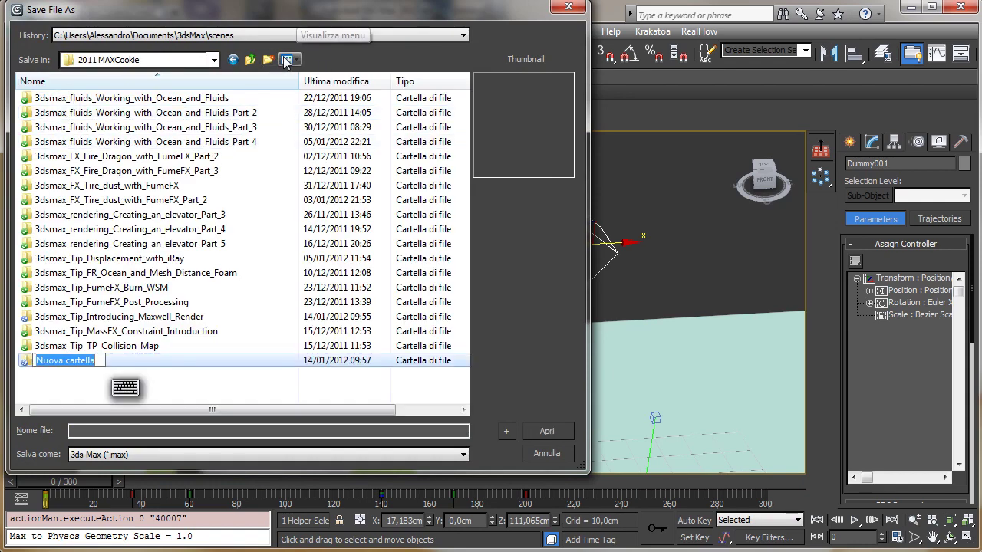
text(3dsmax)
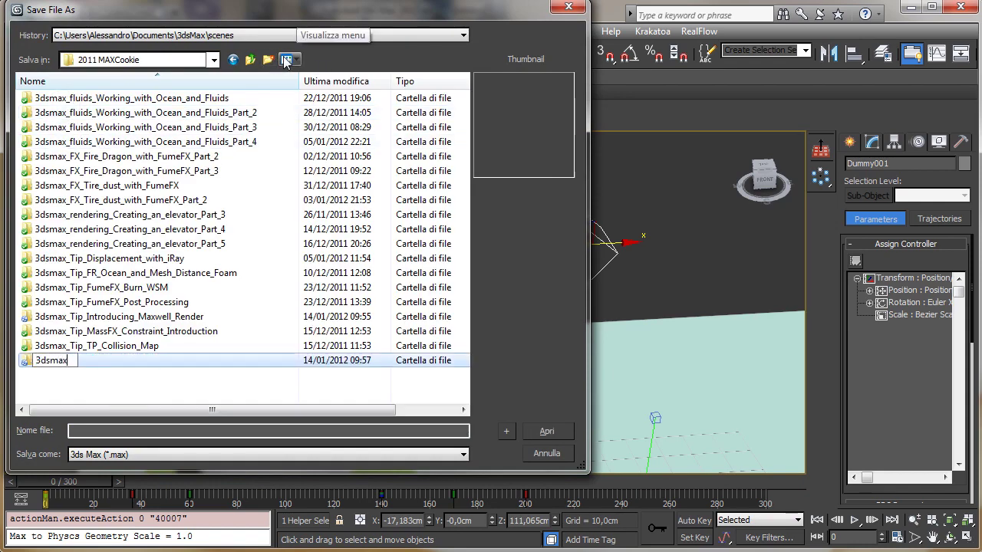
text(_Tuto)
key(BackSpace)
key(BackSpace)
key(BackSpace)
key(BackSpace)
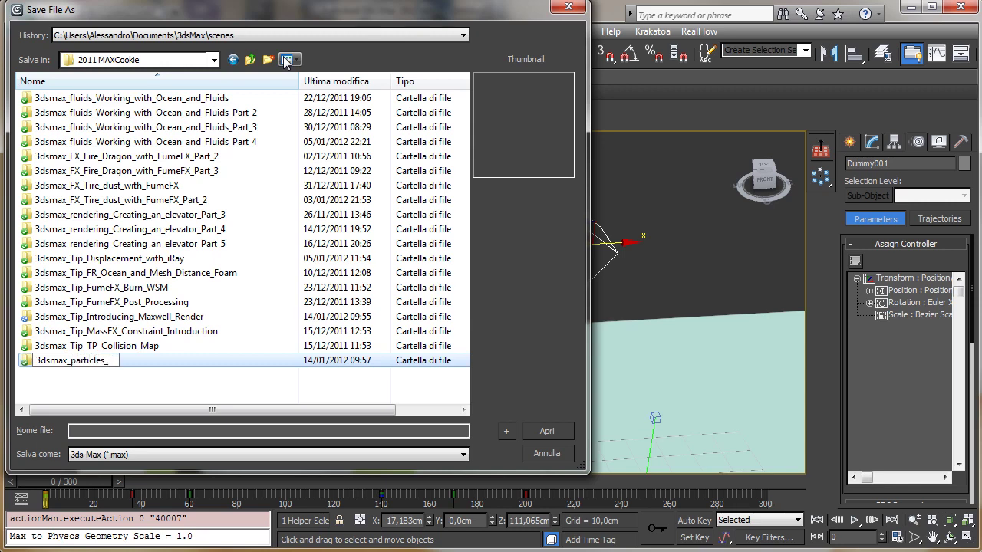
text(aying_with)
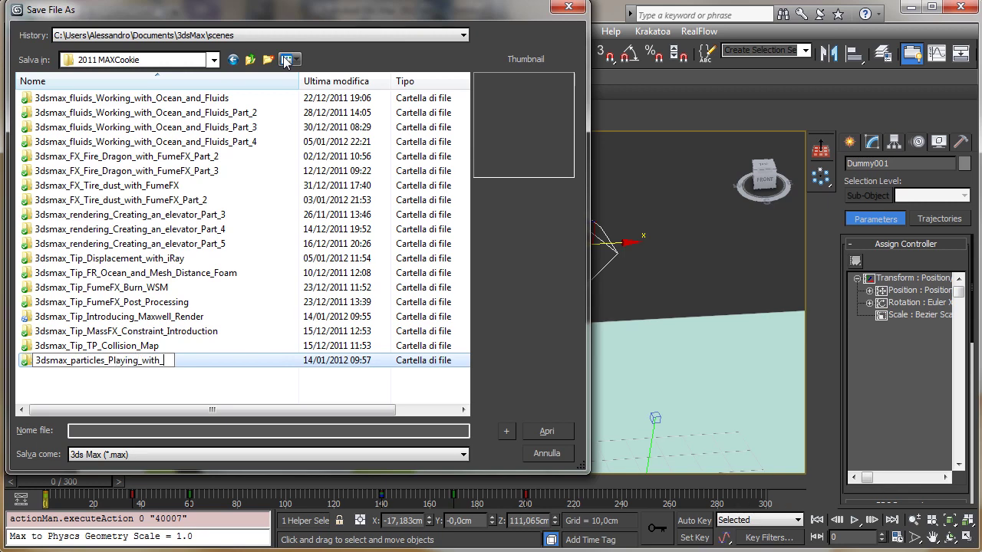
text(_sparks)
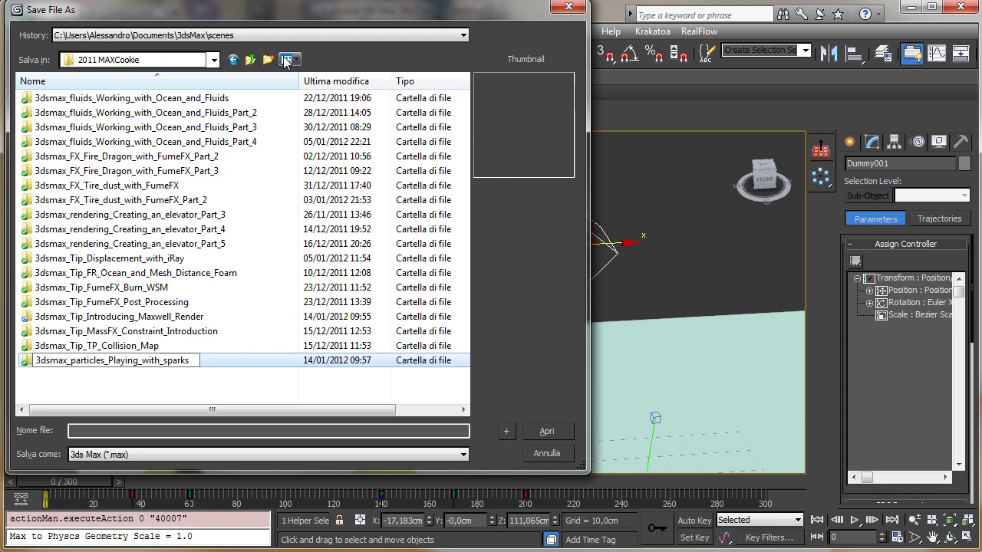
key(Return)
key(Return)
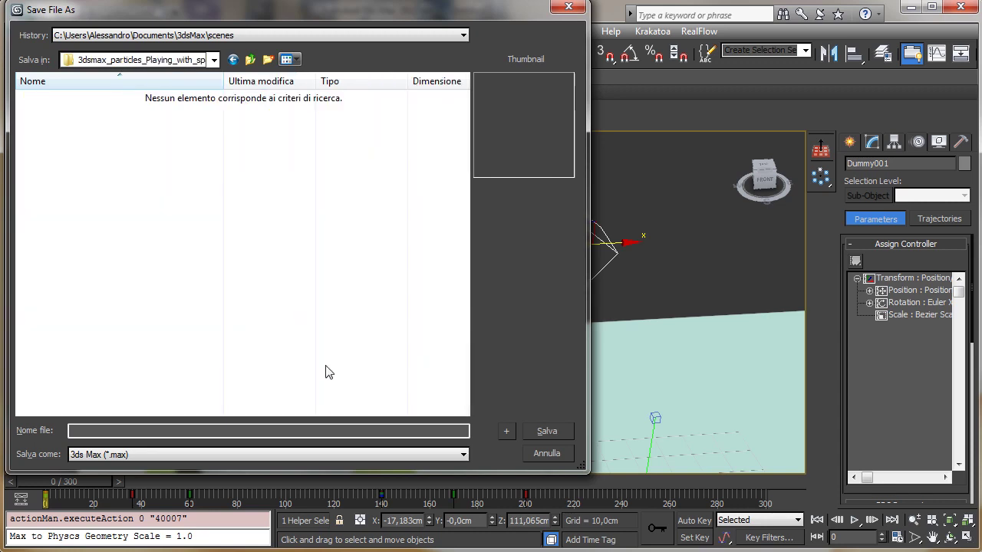
Save the scene as 3dsmax_particles_Playing_with_sparks.
click(147, 430)
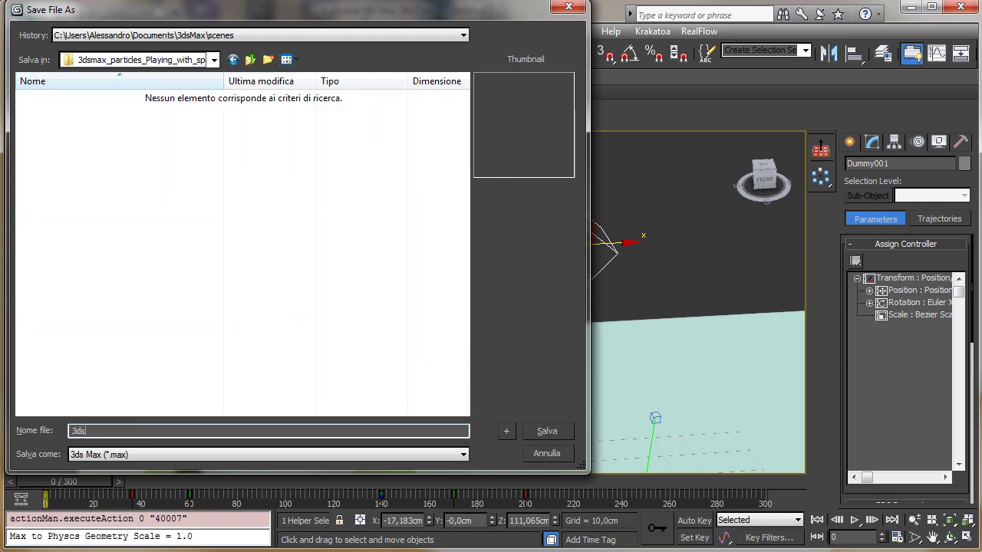
text(3dsmax_particles_Playing_with_sparks)
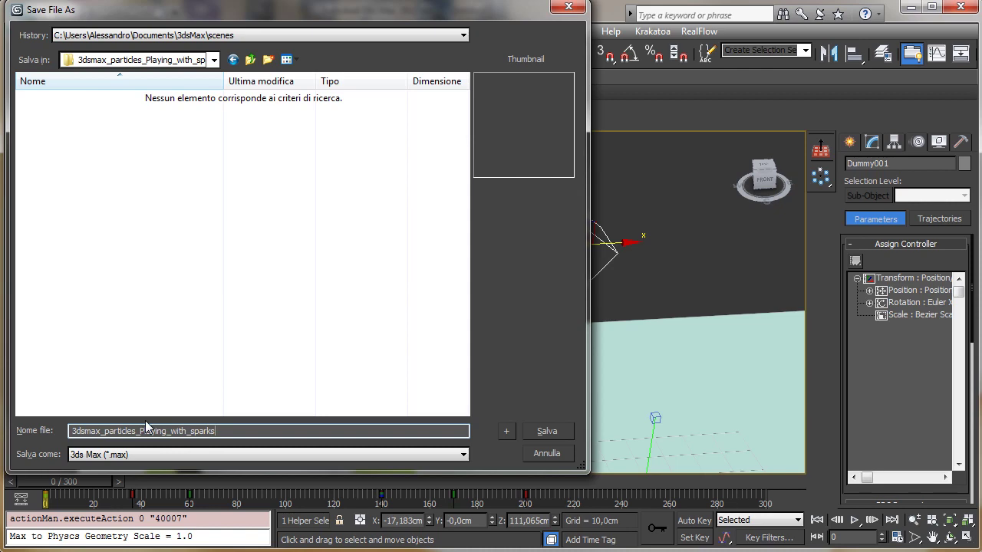
key(Return)
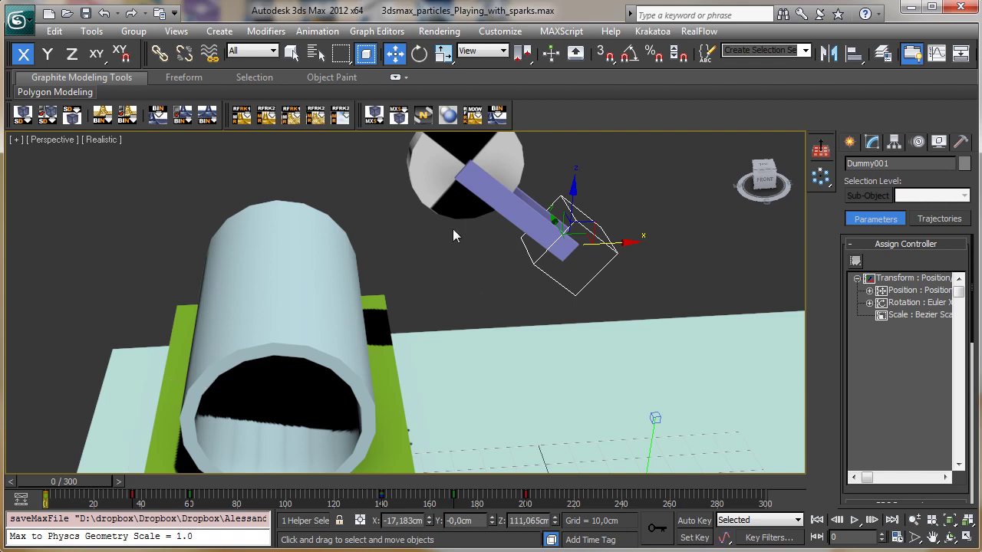
Place a standard Skylight near the edge of the ground plane and open its parameters for editing.
mouse_move(42, 481)
mouse_down()
mouse_move(249, 481)
mouse_move(46, 481)
mouse_up()
click(291, 52)
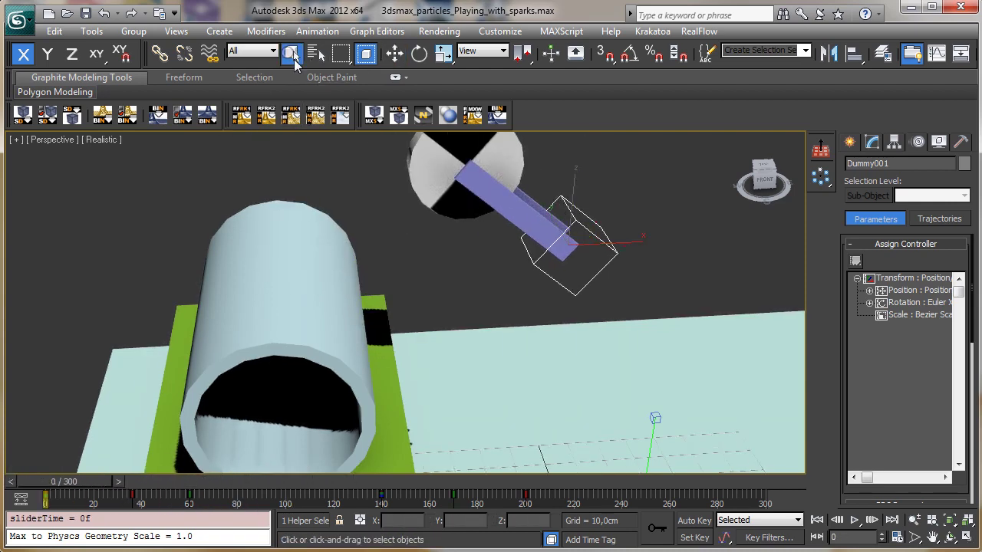
click(950, 537)
drag(359, 338, 331, 326)
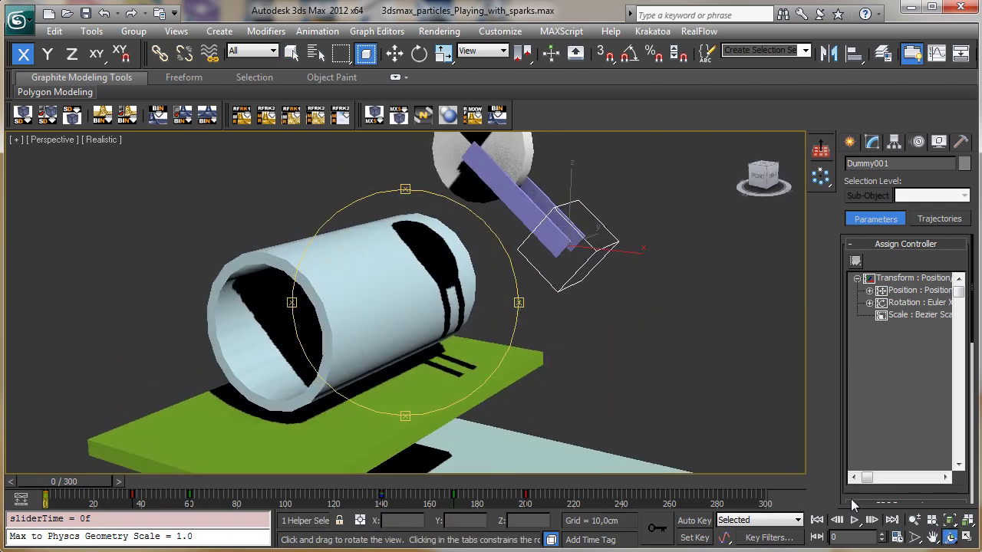
click(915, 520)
drag(463, 338, 342, 354)
click(932, 537)
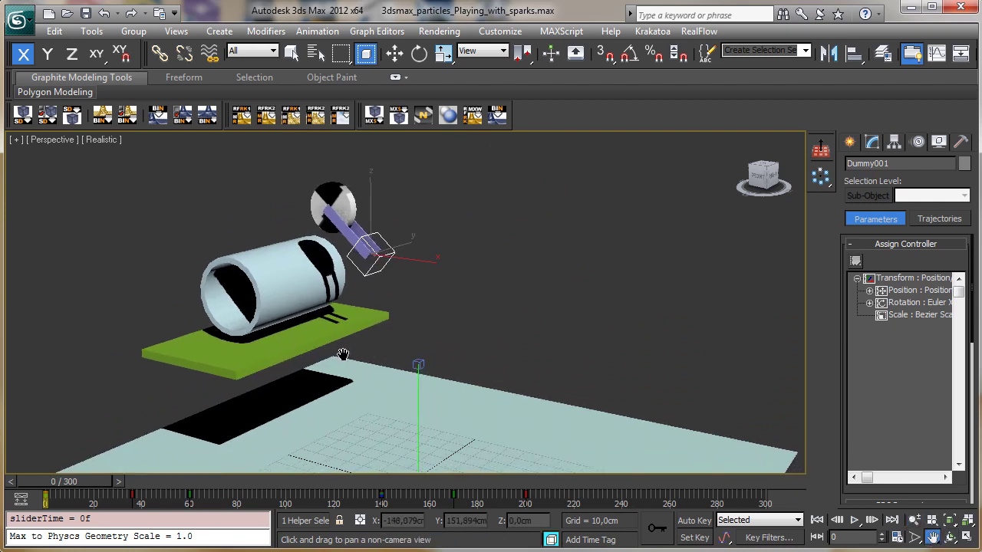
click(849, 142)
click(893, 167)
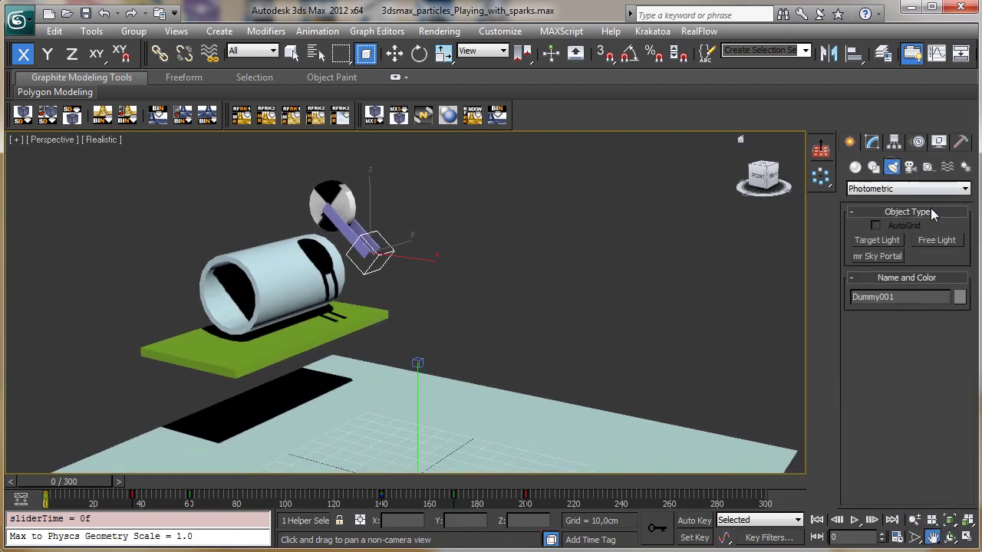
click(896, 189)
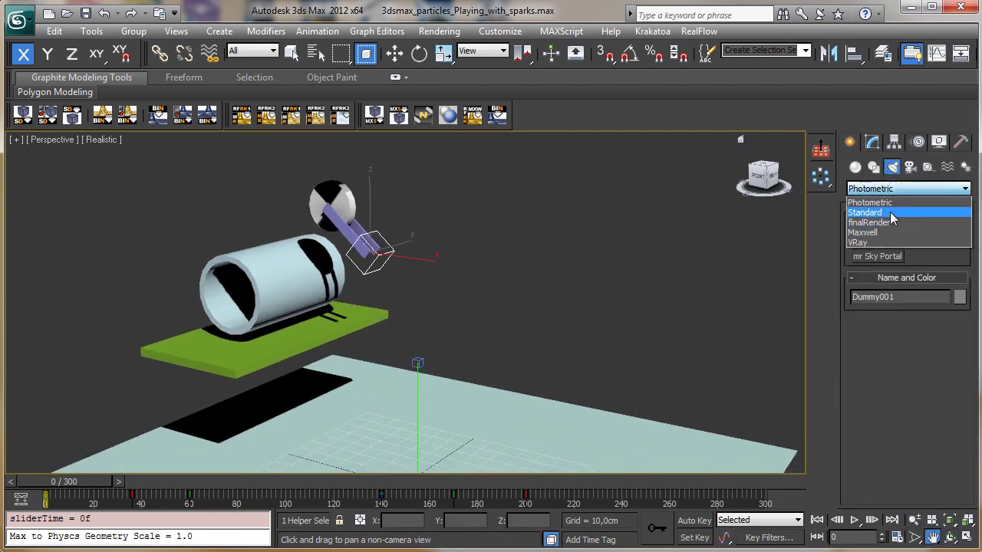
click(882, 210)
click(936, 272)
click(621, 417)
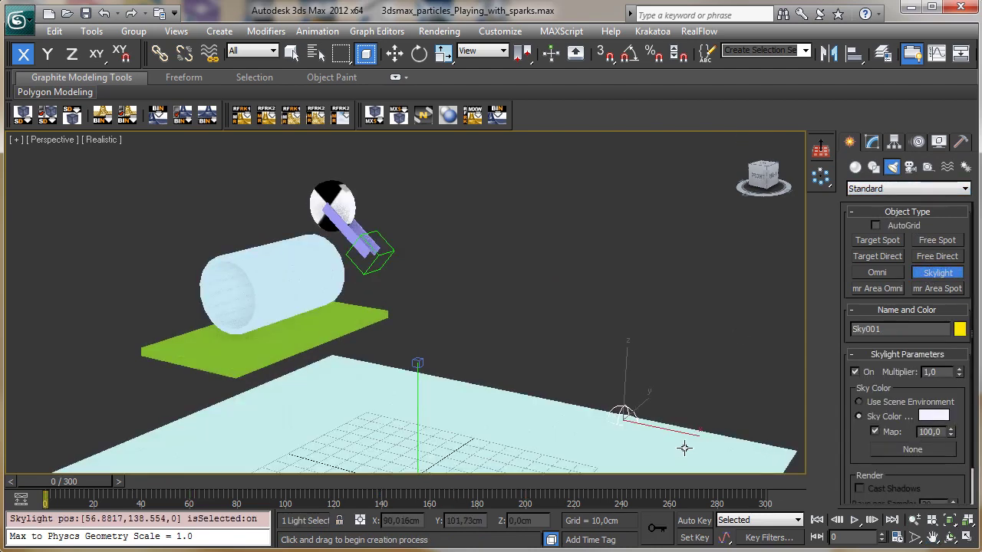
click(871, 141)
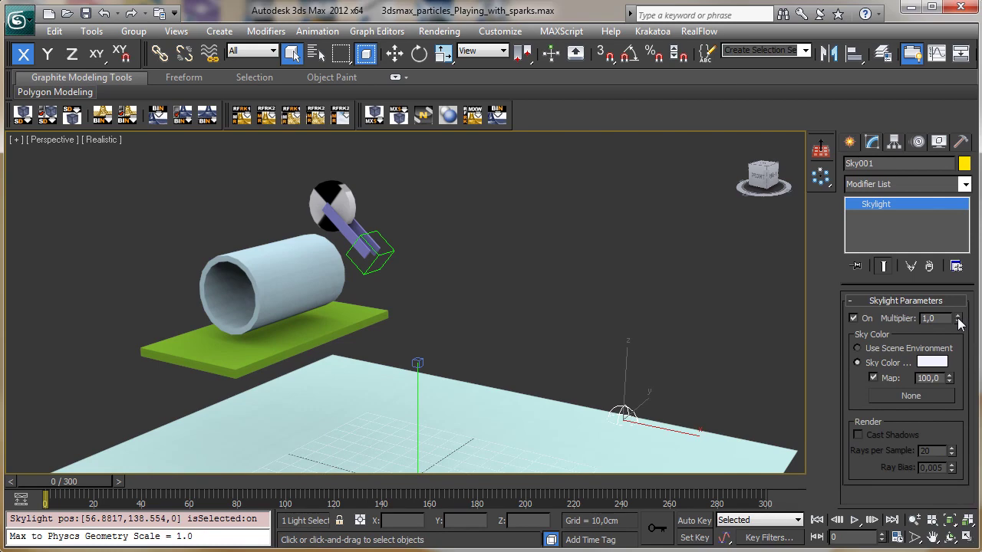
Lower the skylight's multiplier to 0,61.
drag(958, 323, 959, 347)
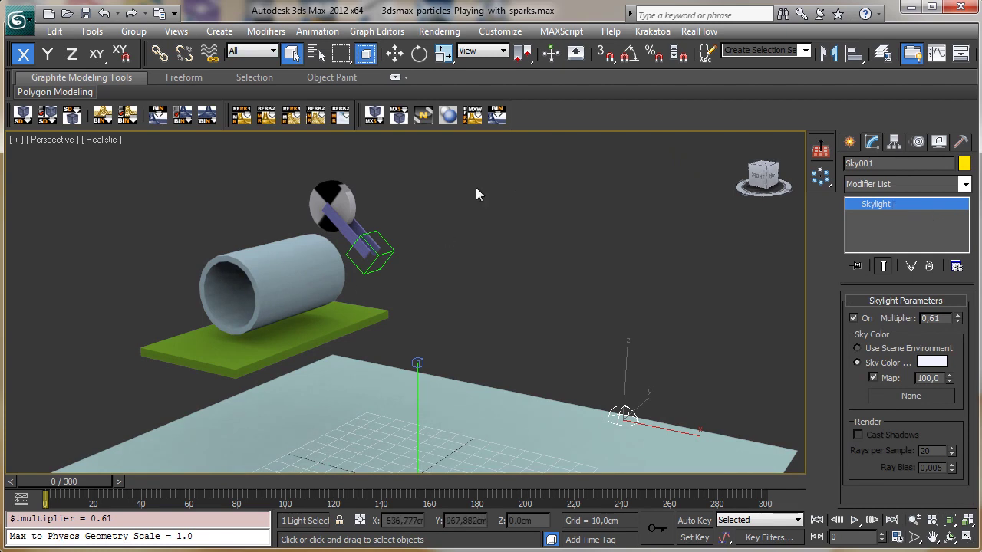
Place a PF Source particle emitter about 56 cm long and 30 cm wide beside the skylight.
click(849, 141)
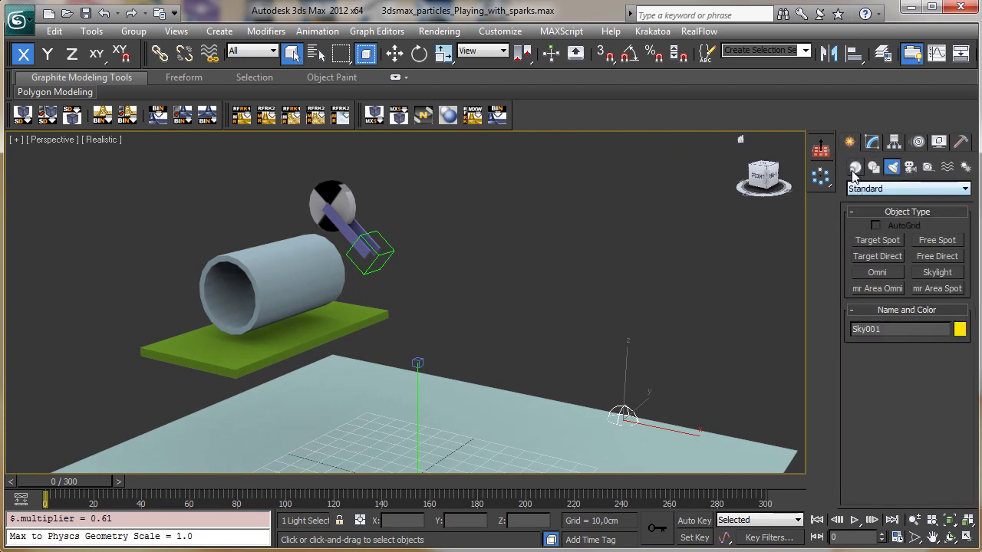
click(855, 167)
click(908, 188)
click(888, 228)
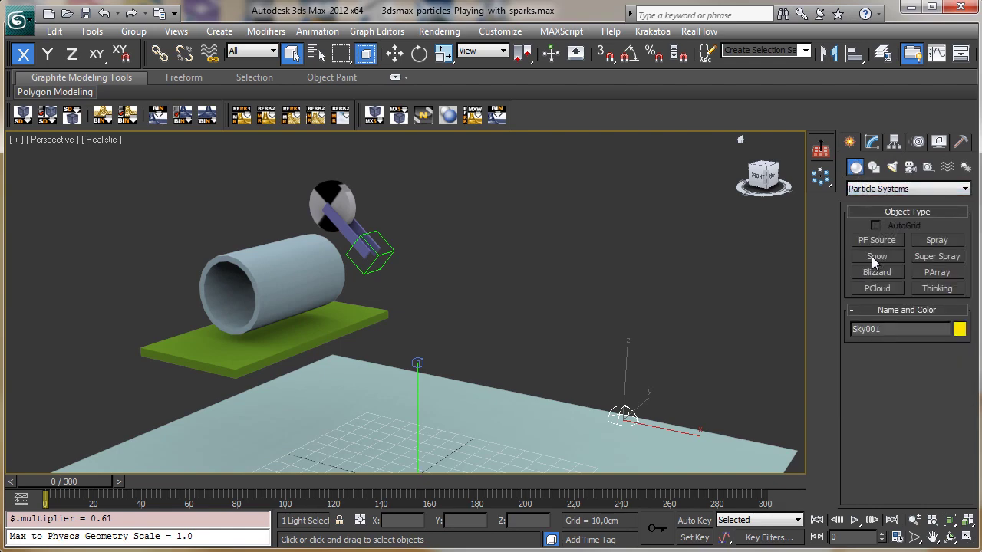
click(877, 240)
drag(675, 364, 717, 388)
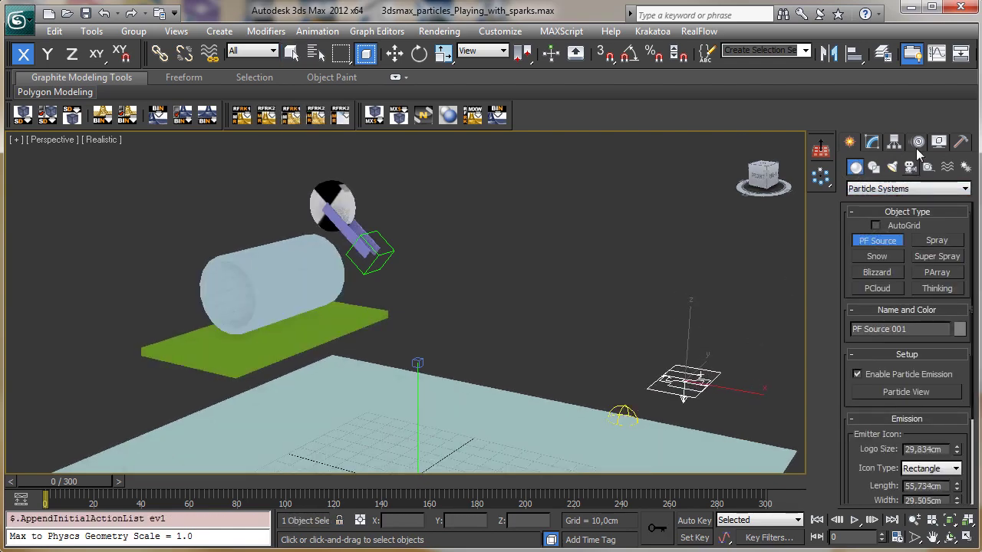
Open the PF Source's Particle View, enlarge the window and its event area, and move Event 001 slightly down.
click(872, 141)
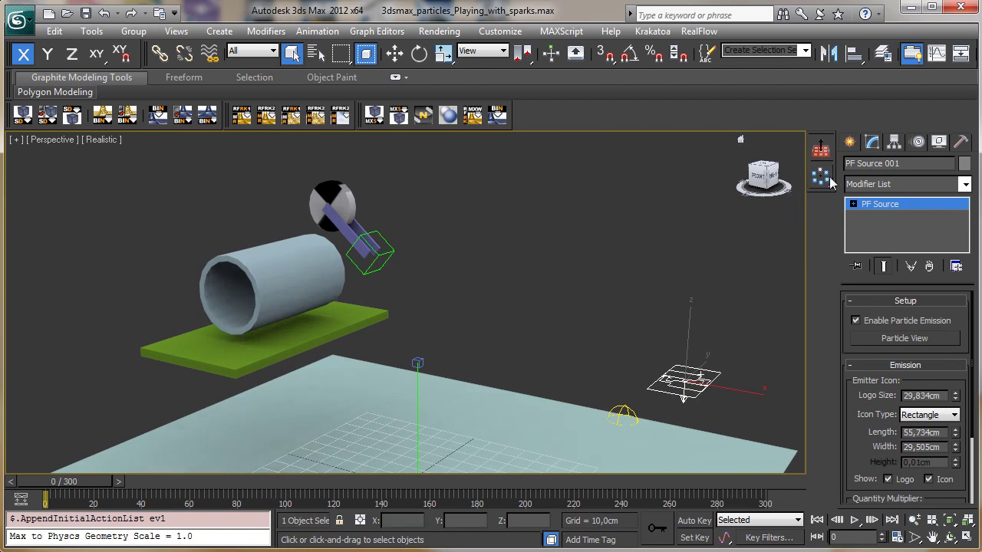
click(884, 342)
drag(208, 63, 812, 59)
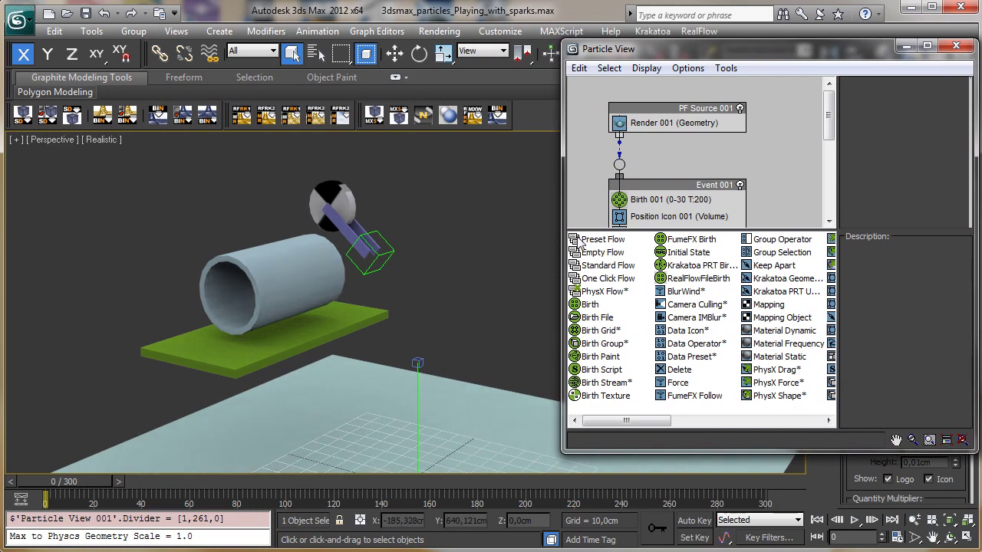
drag(564, 453, 450, 531)
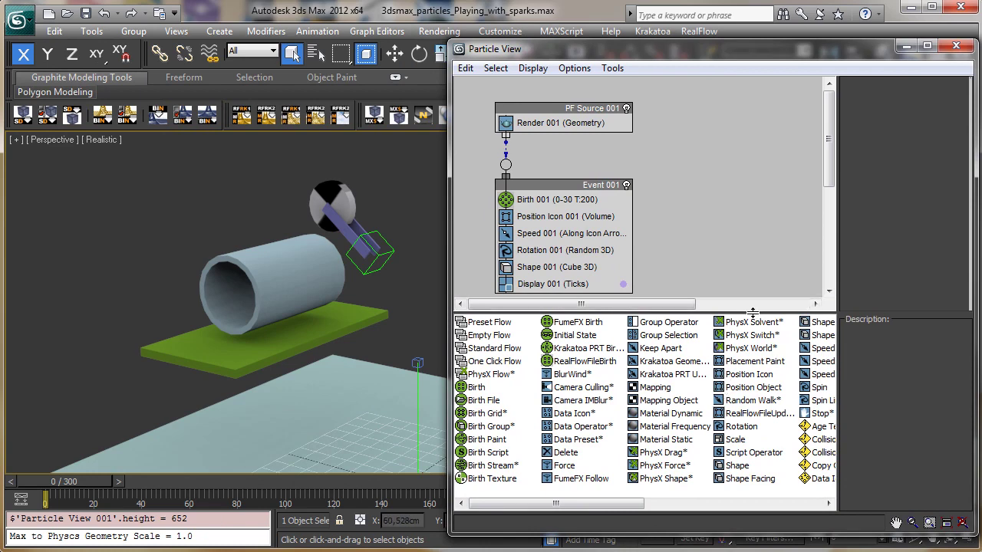
drag(753, 313, 753, 393)
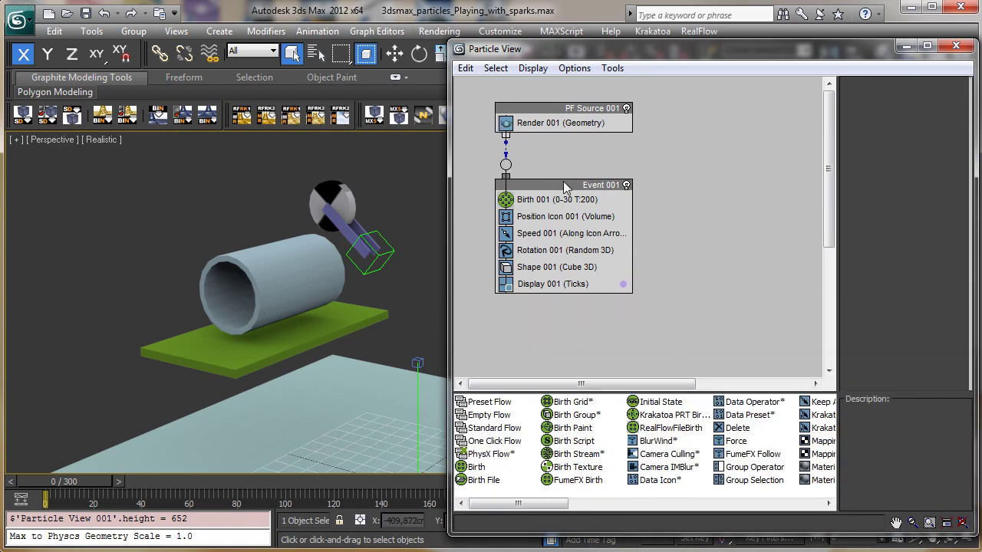
drag(563, 188, 568, 208)
Delete the Rotation operator from Event 001.
click(561, 274)
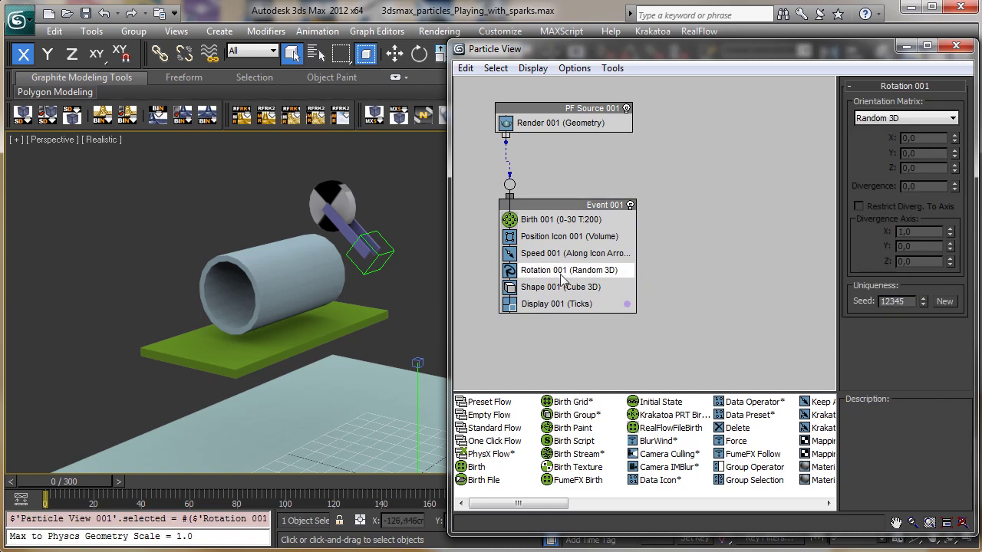
right_click(570, 274)
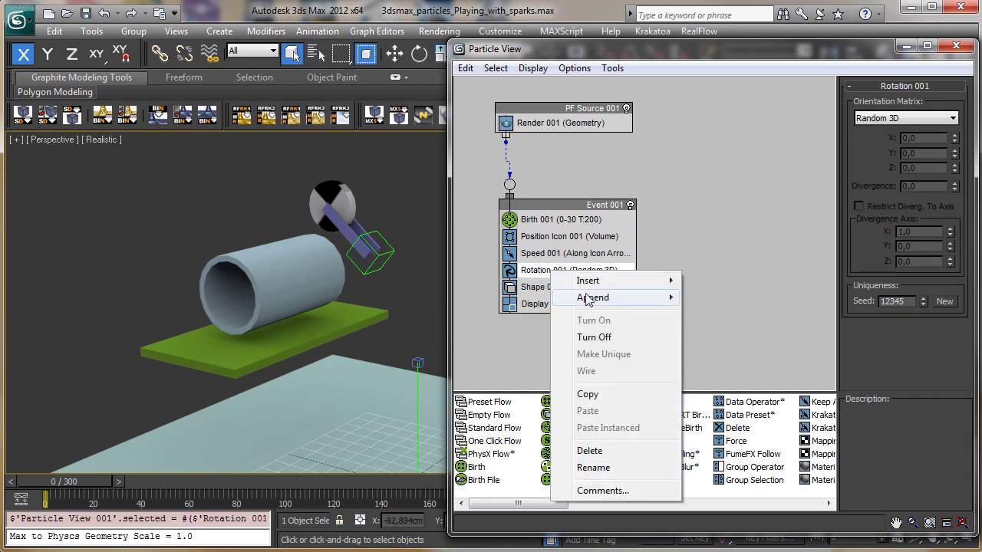
click(600, 458)
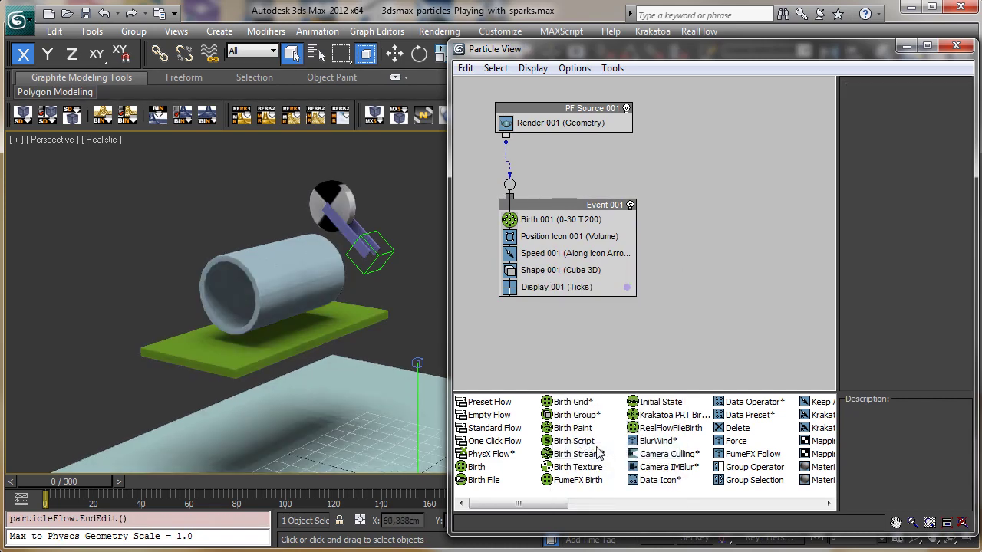
Replace the Position Icon operator with a Position Object operator that uses the checkered cylinder as its emitter object.
click(569, 237)
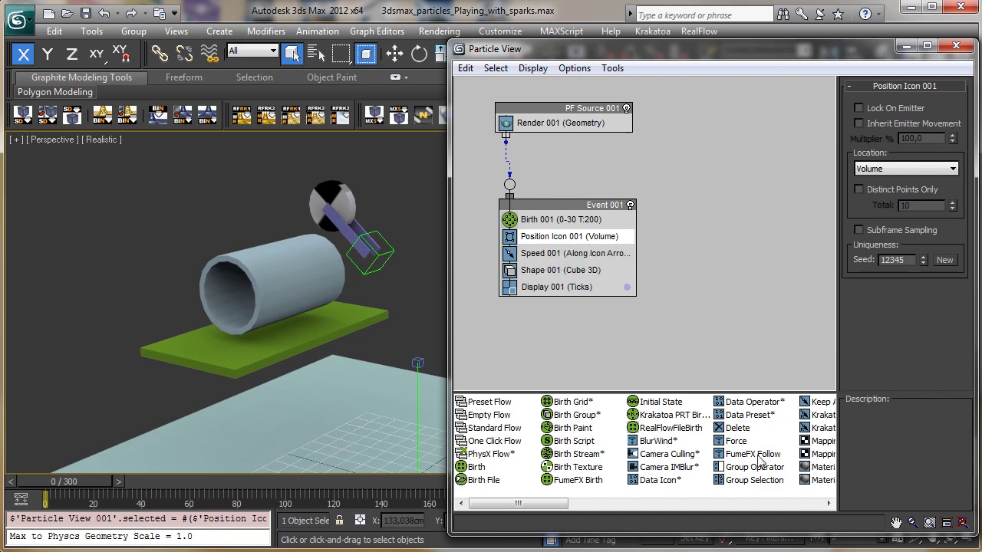
click(667, 504)
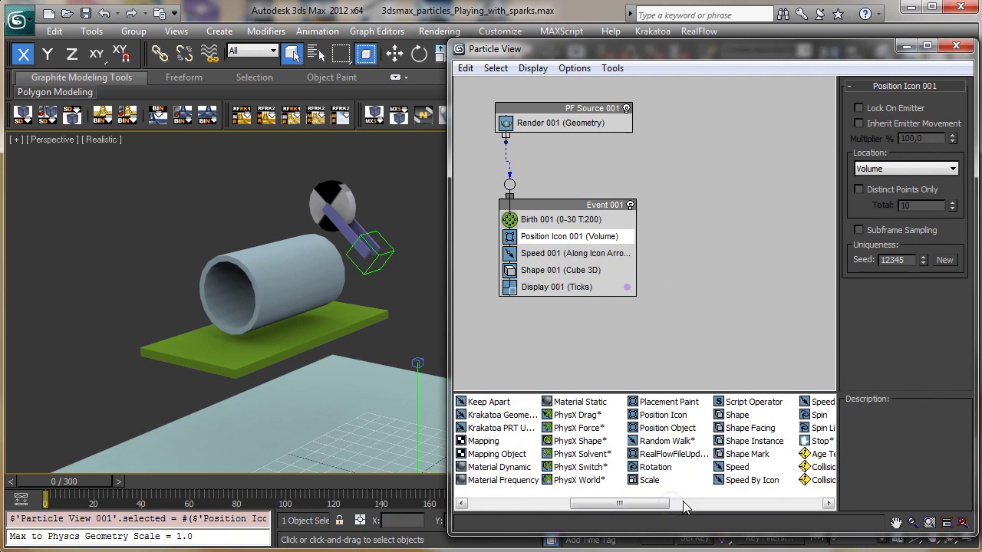
drag(679, 432, 597, 239)
click(599, 242)
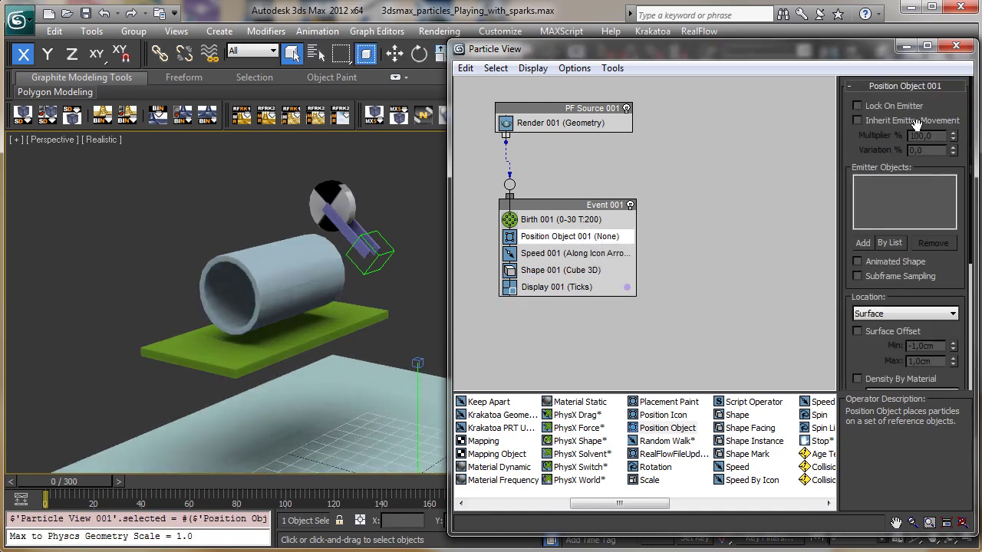
click(864, 243)
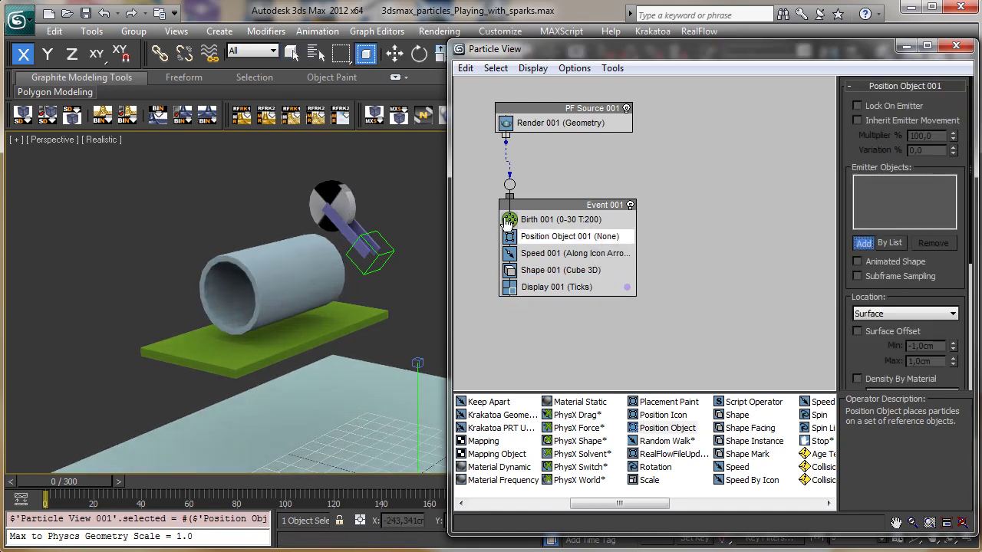
click(326, 188)
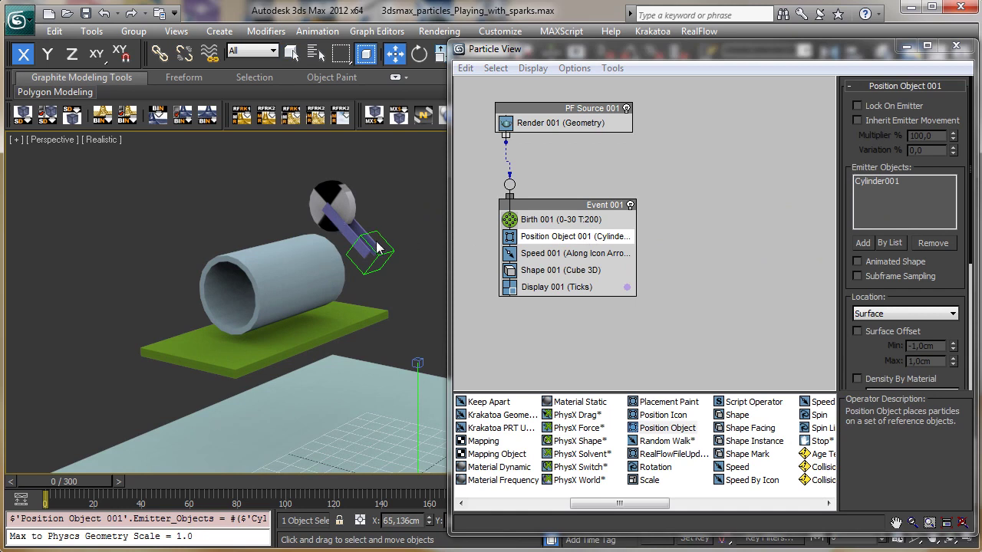
Set the Birth operator's Emit Stop to 0 and scrub the animation from frame 0 to check the particles.
click(571, 221)
text(0)
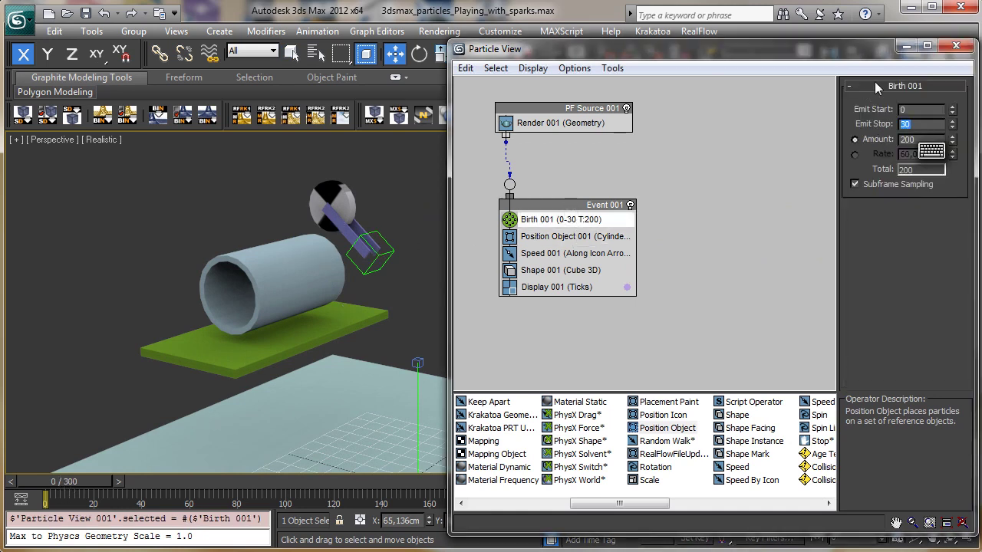
key(Return)
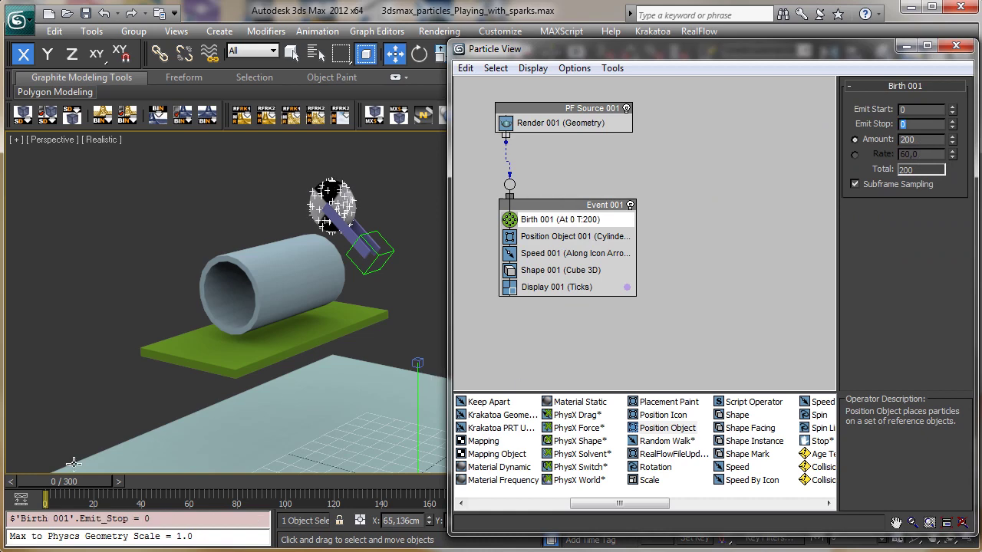
mouse_move(78, 481)
mouse_down()
mouse_move(100, 480)
mouse_move(75, 477)
mouse_up()
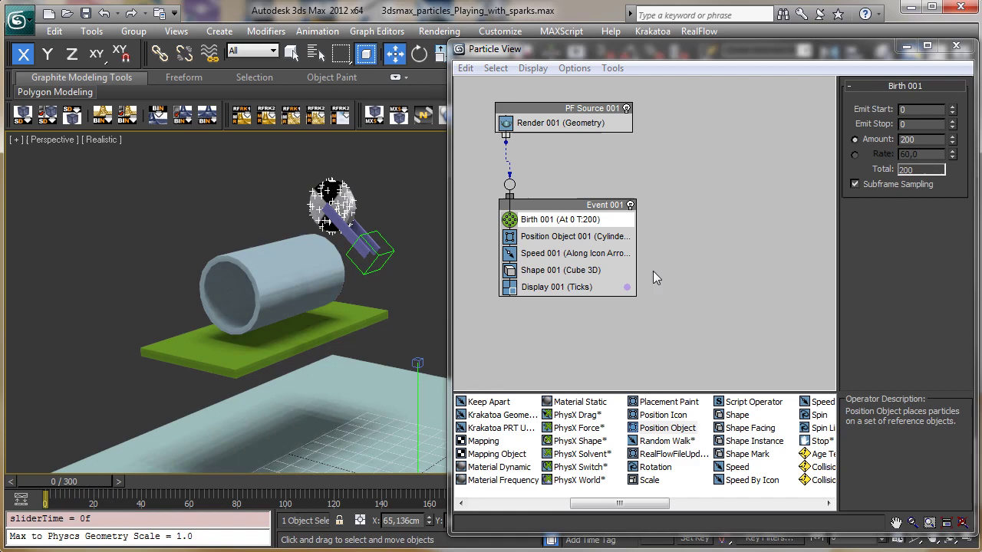
Delete the Speed operator from Event 001 and scrub the animation to check the particles.
click(560, 255)
right_click(560, 257)
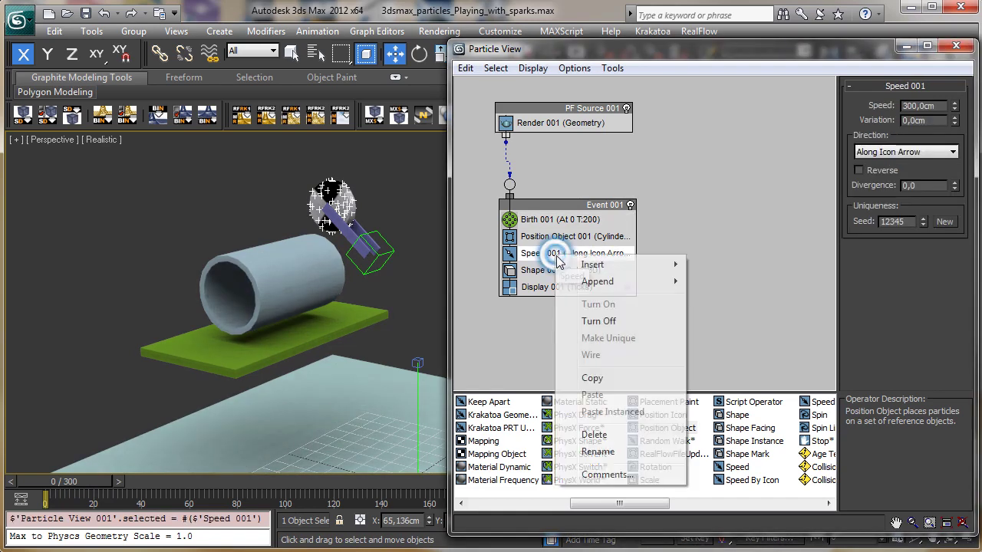
click(594, 435)
mouse_move(46, 481)
mouse_down()
mouse_move(98, 479)
mouse_move(46, 479)
mouse_up()
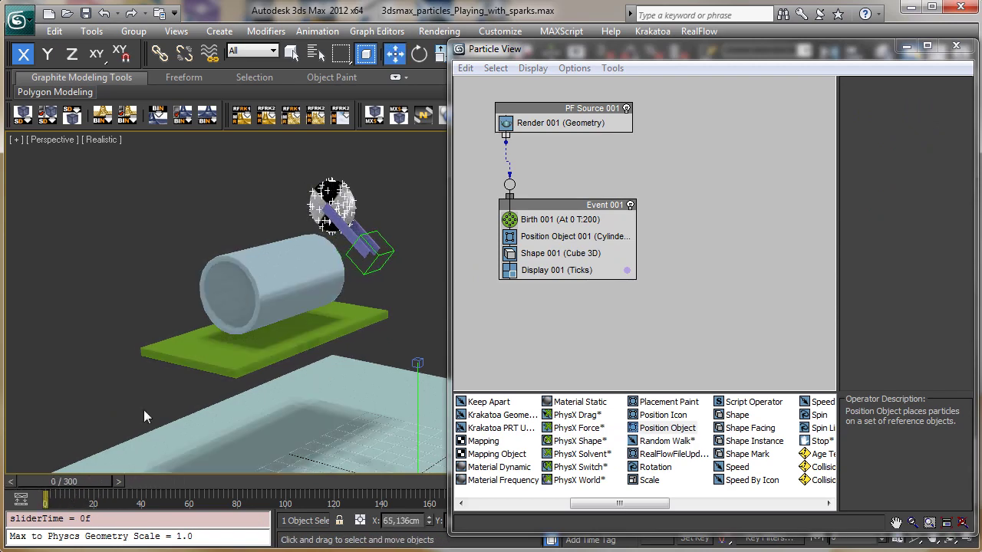
key(w)
Enable Lock On Emitter for the Position Object operator and scrub the animation to check the particles on the cylinder.
click(558, 237)
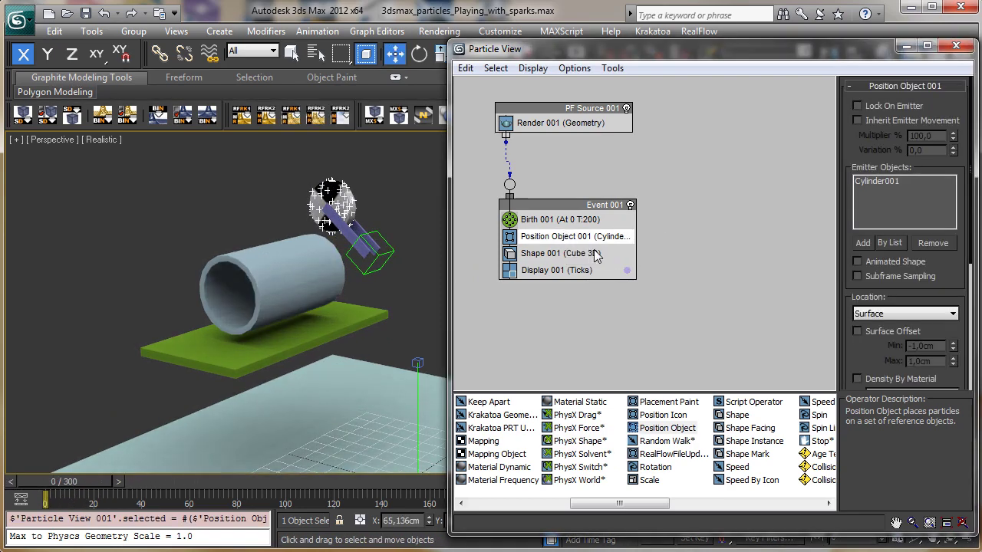
click(882, 105)
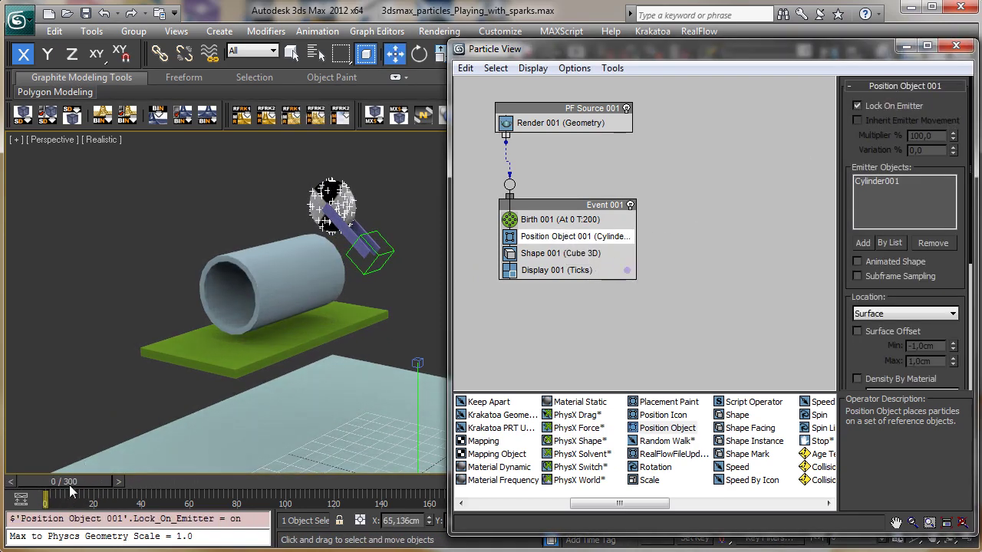
drag(67, 489, 46, 485)
key(w)
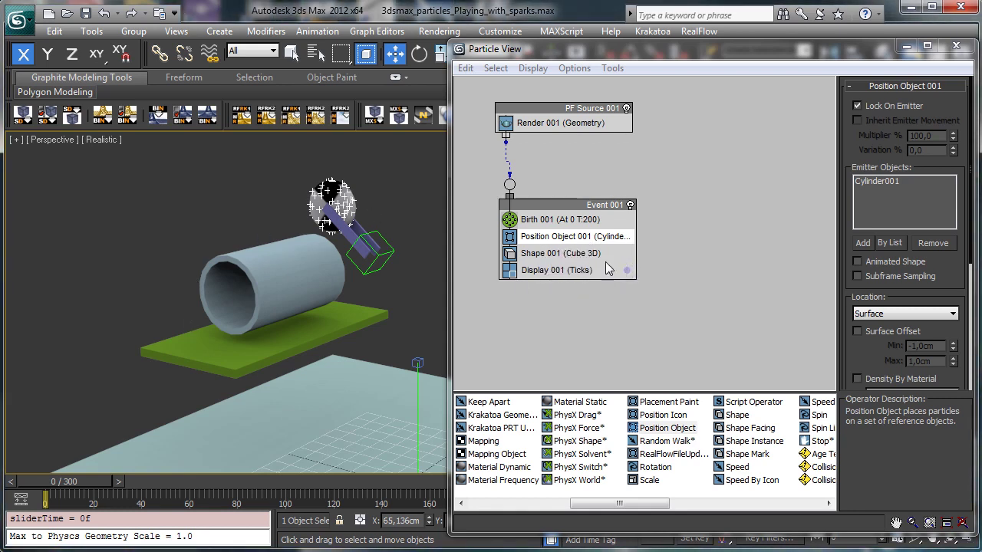
Close Particle View and place a UDeflector space warp near the PF Source icon.
drag(656, 504, 685, 504)
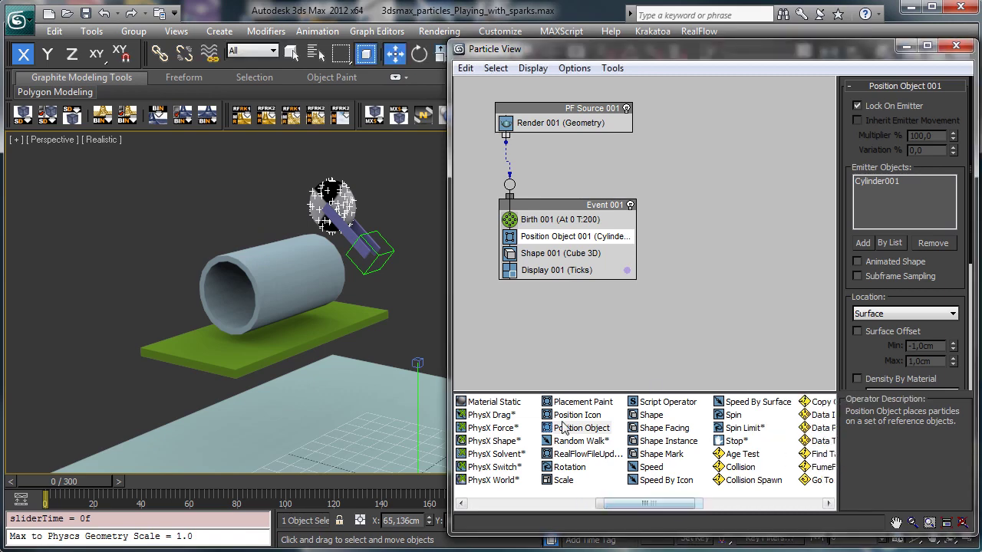
click(955, 46)
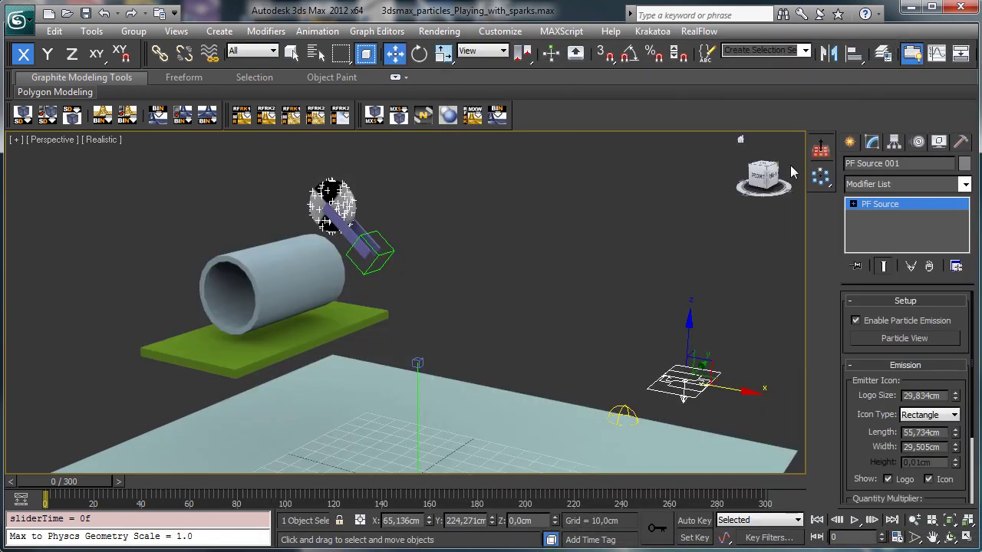
click(851, 143)
click(930, 169)
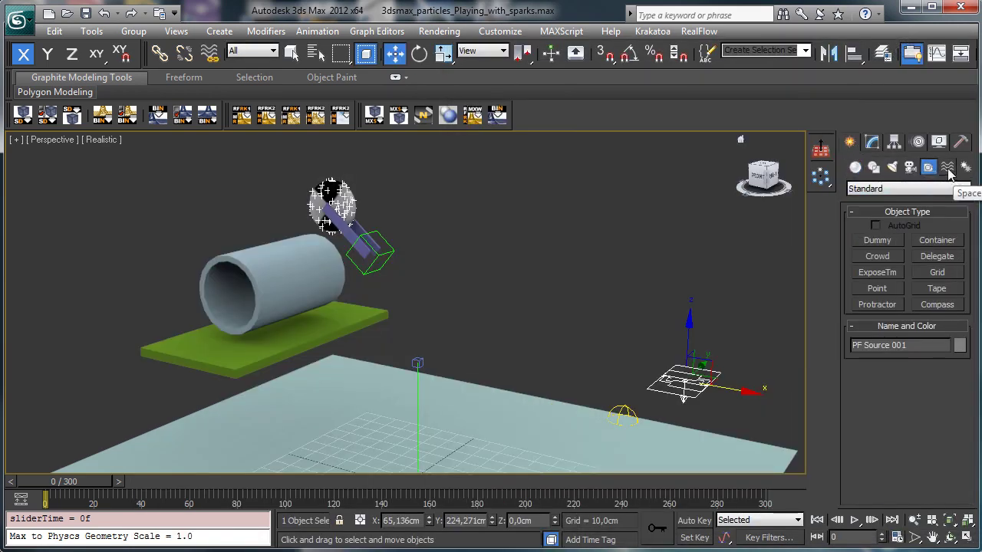
click(947, 167)
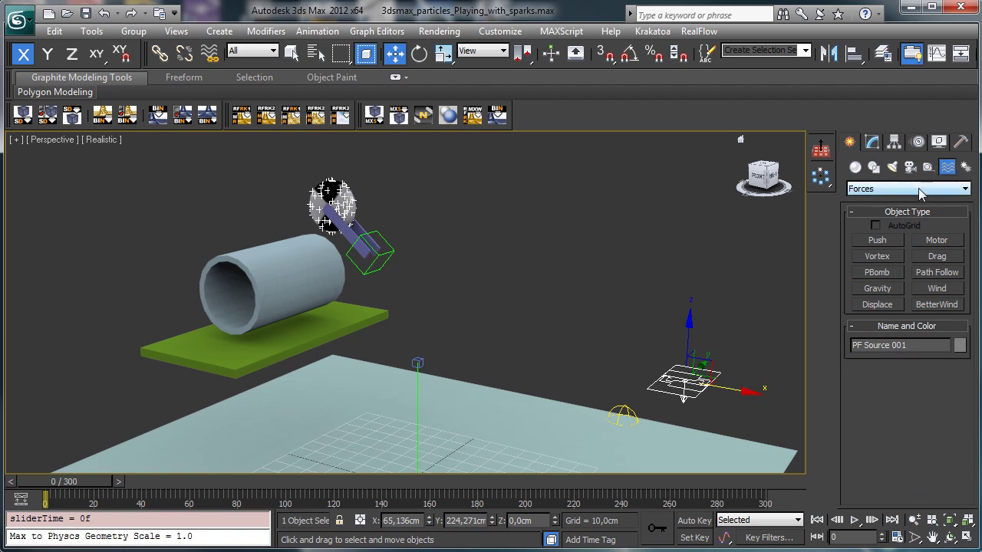
click(921, 190)
click(914, 213)
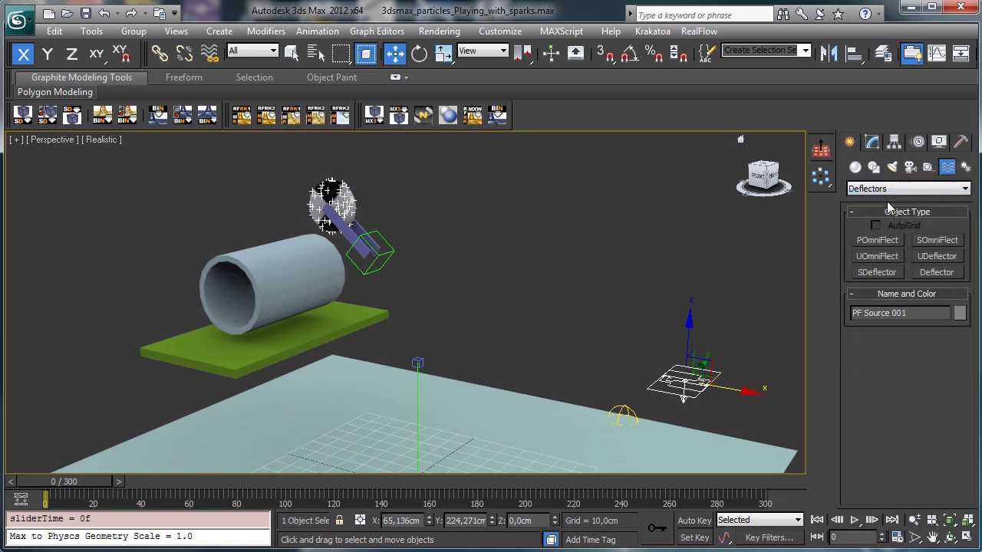
click(925, 273)
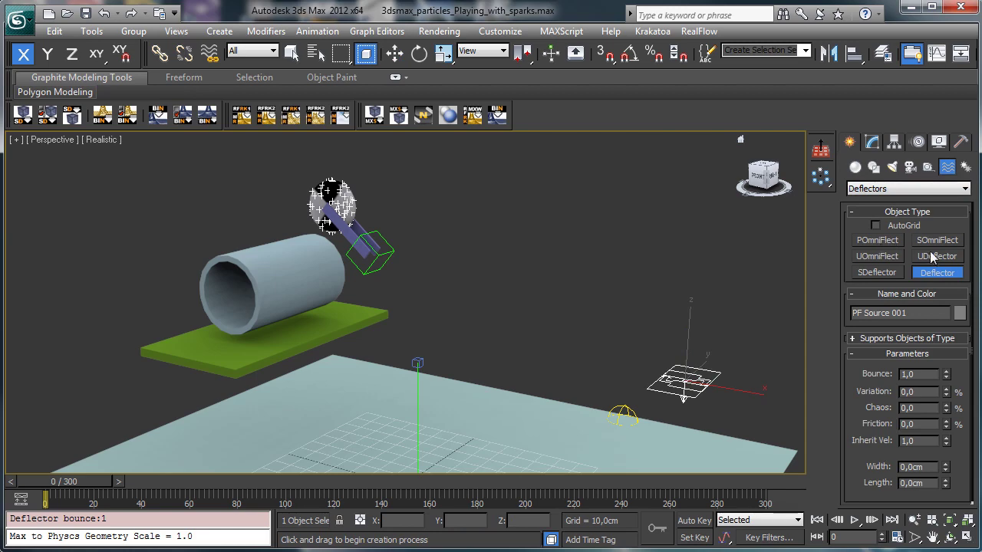
click(936, 256)
drag(587, 361, 602, 362)
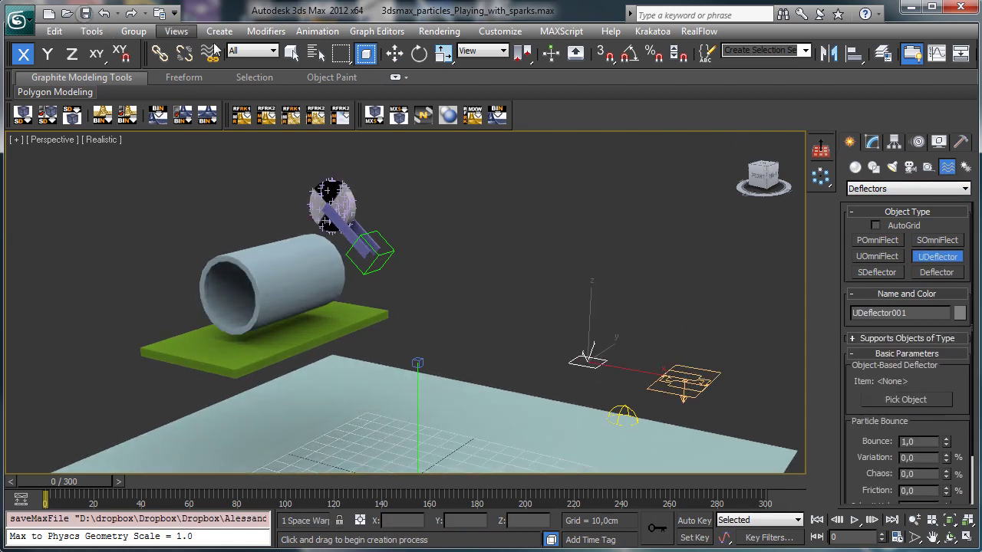
Assign the tube as the UDeflector's object-based deflector.
click(874, 144)
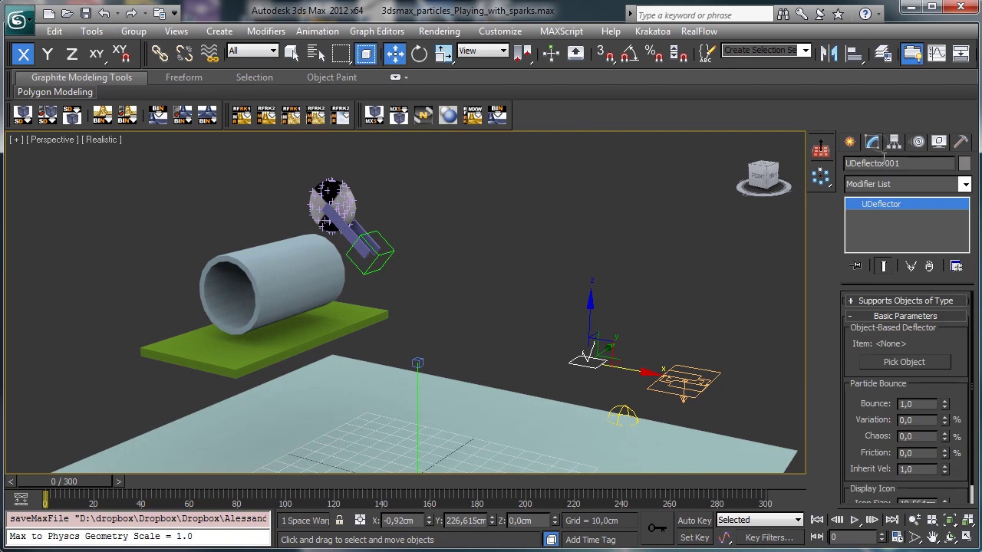
click(903, 364)
click(225, 271)
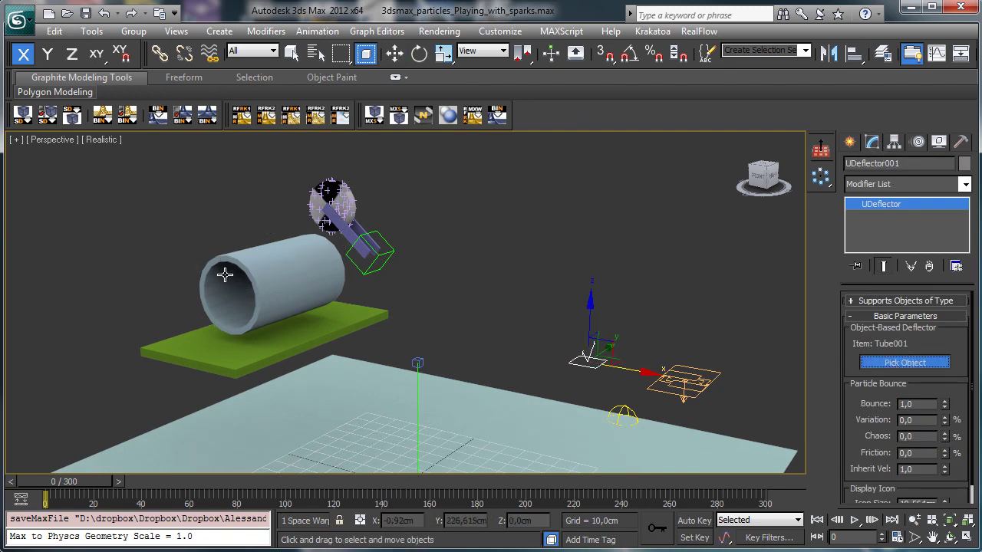
click(291, 53)
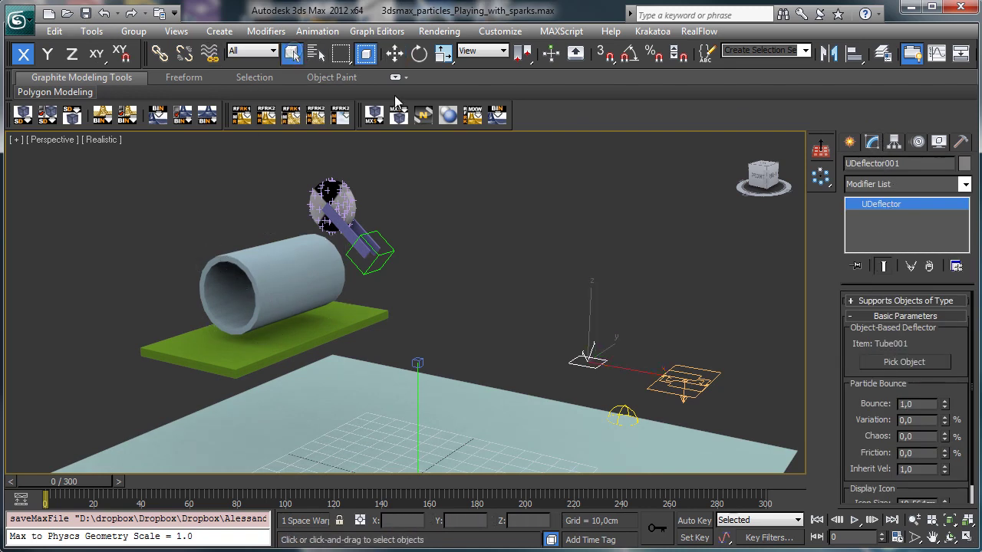
Open Particle View for the PF Source and insert a Collision Spawn test below Position Object 001 in Event 001.
click(673, 373)
click(883, 339)
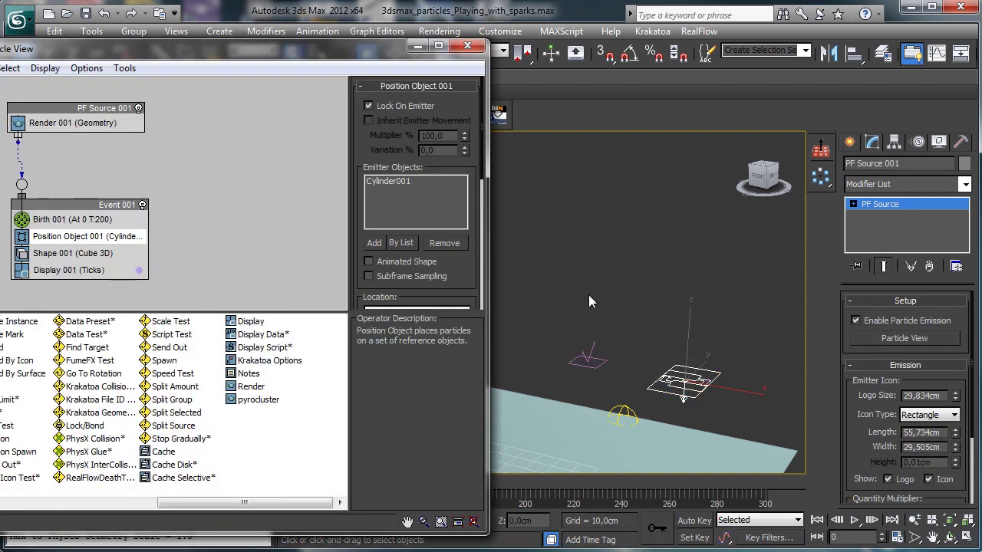
drag(210, 46, 693, 41)
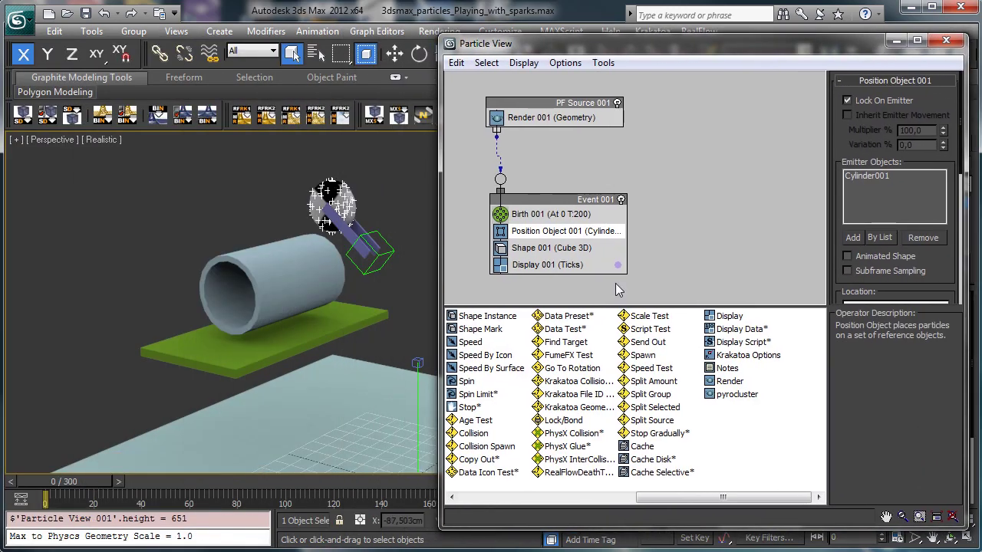
click(471, 434)
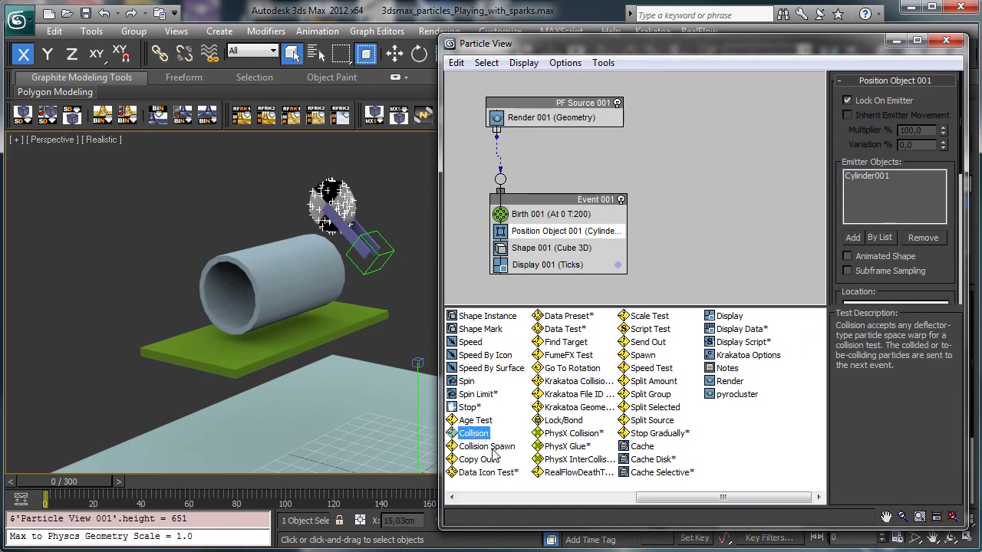
drag(491, 448, 576, 241)
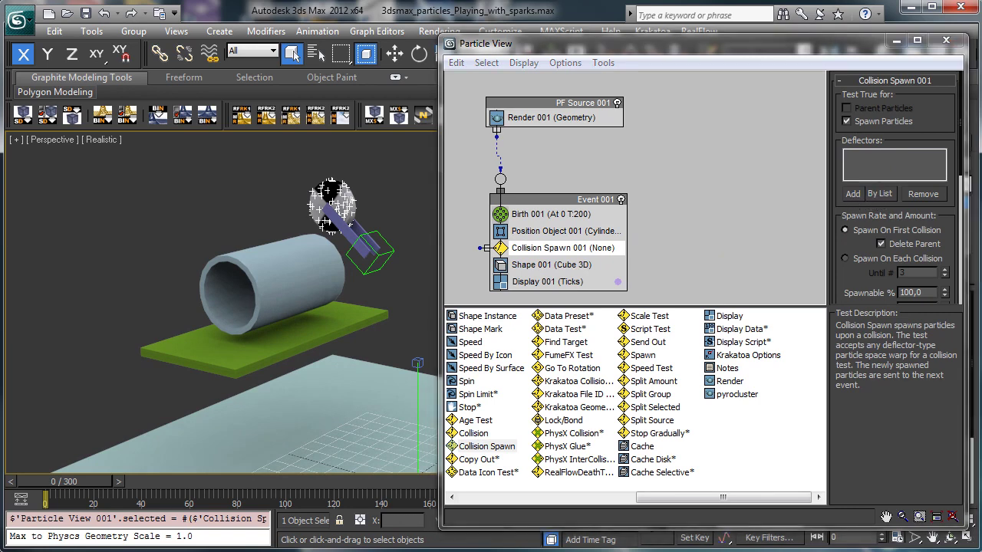
Assign UDeflector001 as the Collision Spawn deflector and scrub the animation to check the collision.
click(879, 193)
drag(499, 35, 378, 34)
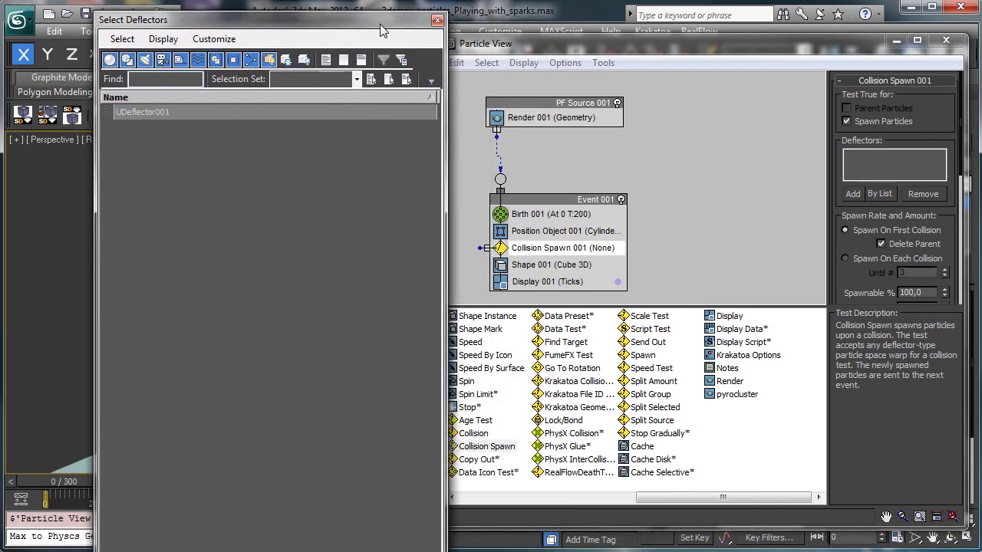
double_click(123, 113)
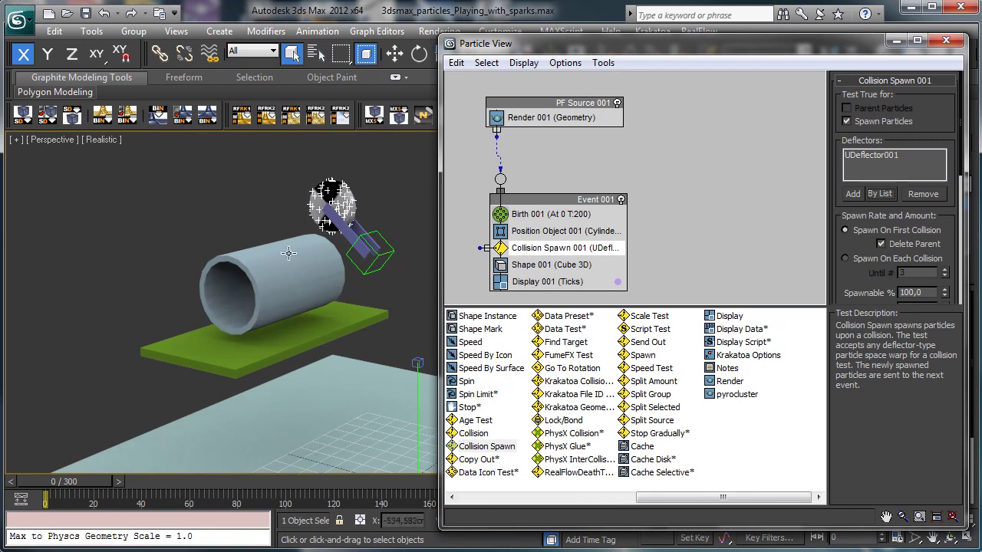
mouse_move(65, 489)
mouse_down()
mouse_move(253, 457)
mouse_move(173, 473)
mouse_move(223, 460)
mouse_move(57, 466)
mouse_up()
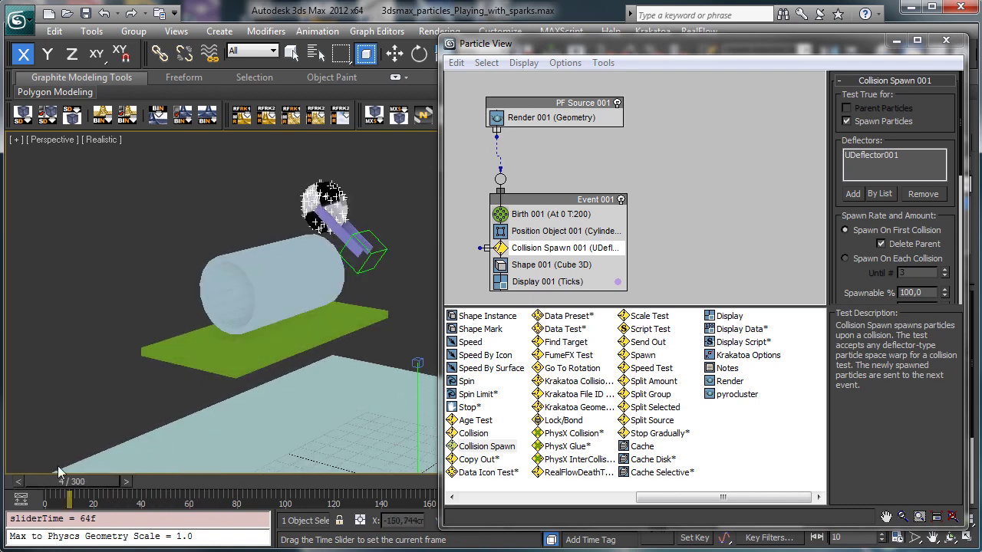
Raise the tube slightly to a Z position of about 89.4 cm and scrub the animation to check its contact with the cylinder.
key(q)
click(282, 246)
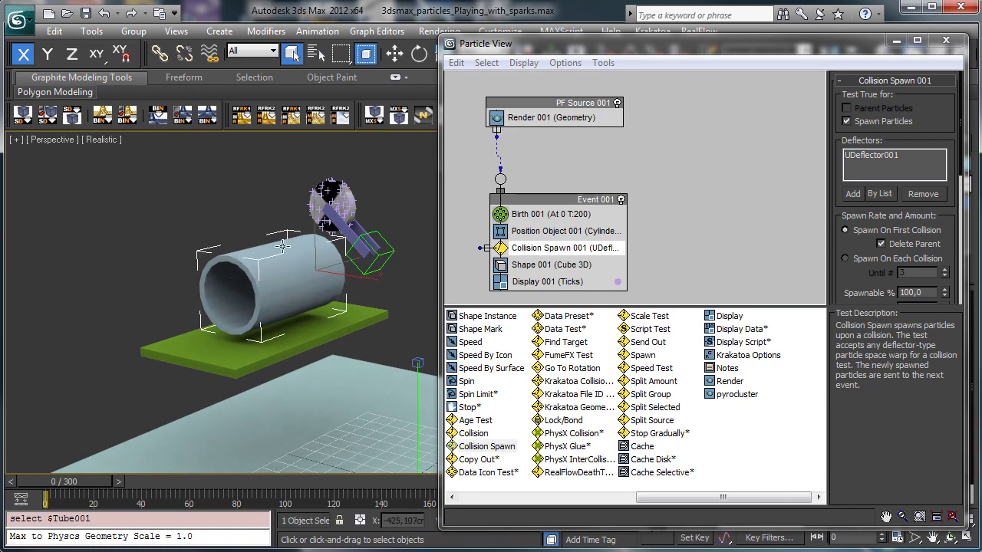
key(6)
key(w)
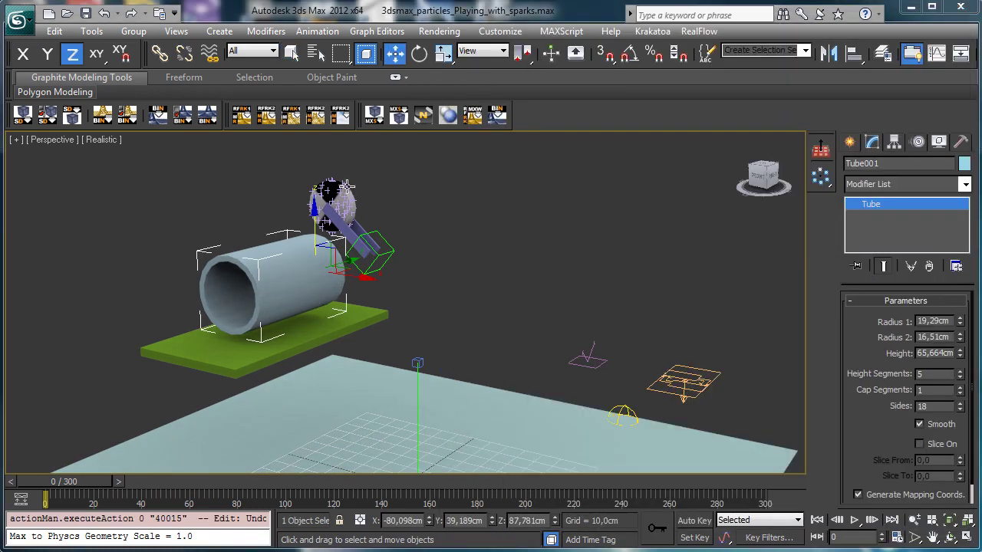
drag(314, 227, 315, 224)
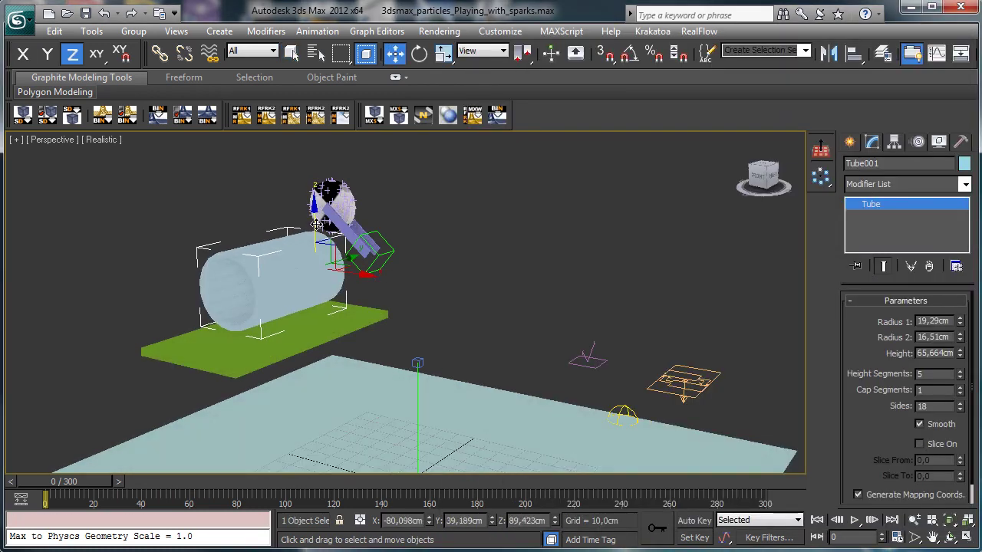
drag(70, 483, 23, 462)
Create a new event with a Display operator in Particle View and wire the Collision Spawn output to it.
click(683, 382)
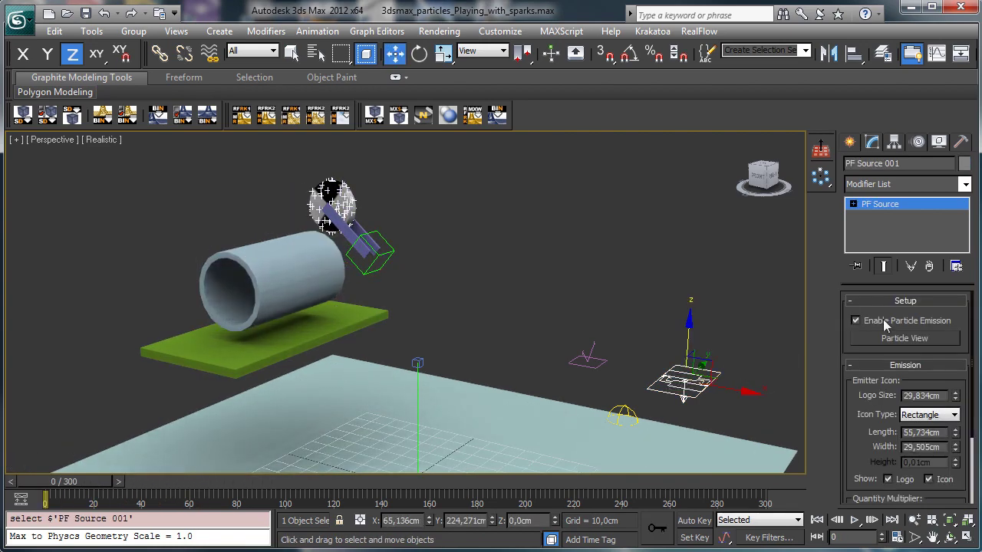
key(6)
drag(290, 47, 735, 42)
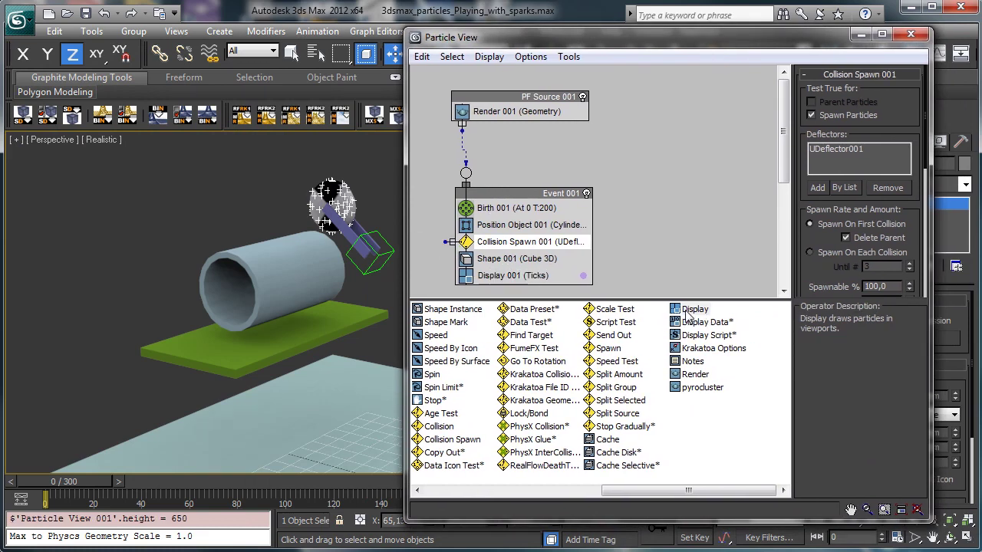
drag(686, 314, 628, 267)
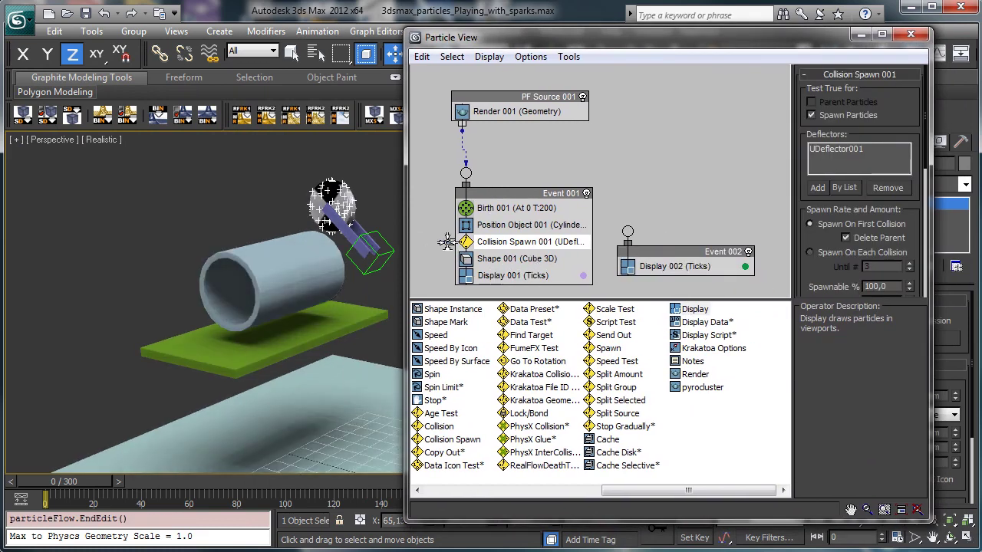
click(616, 244)
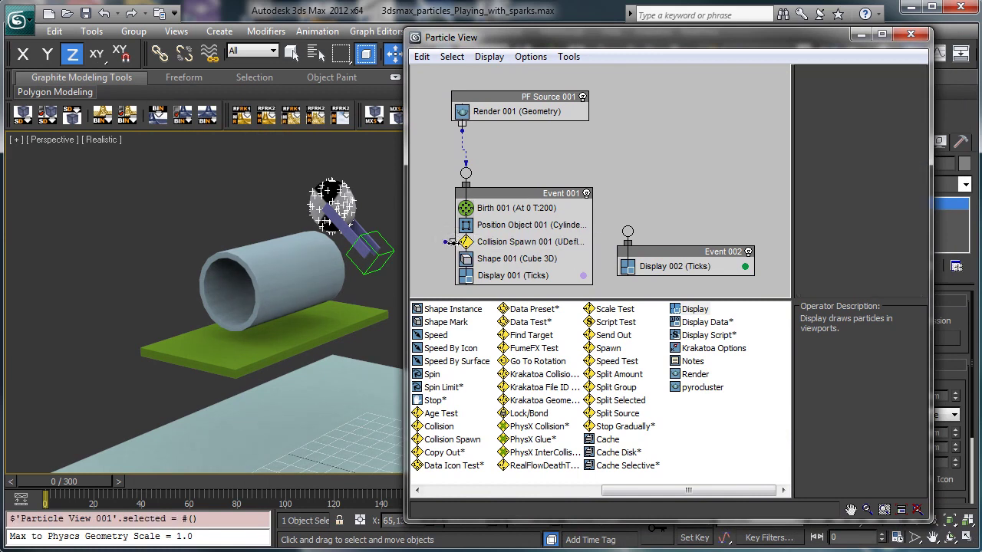
drag(595, 241, 613, 259)
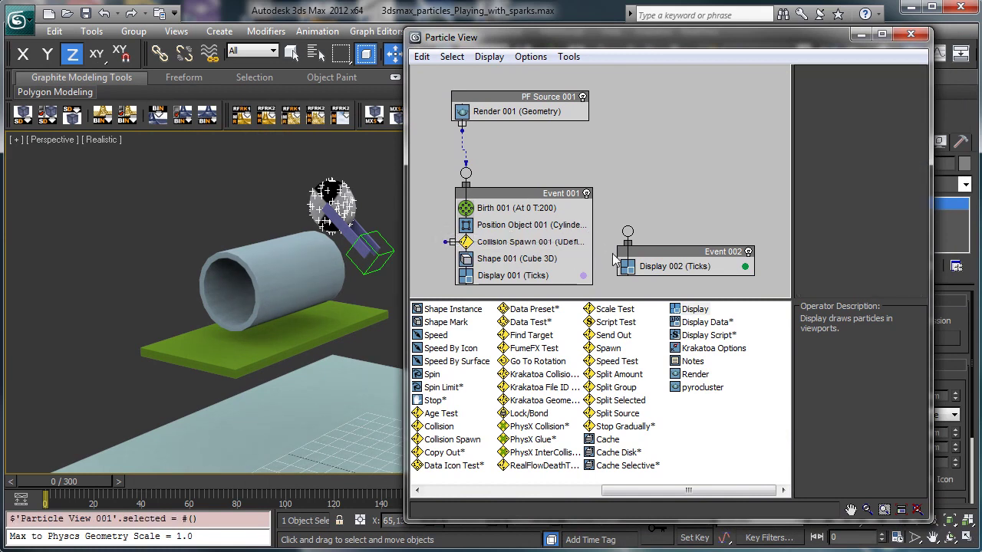
click(451, 242)
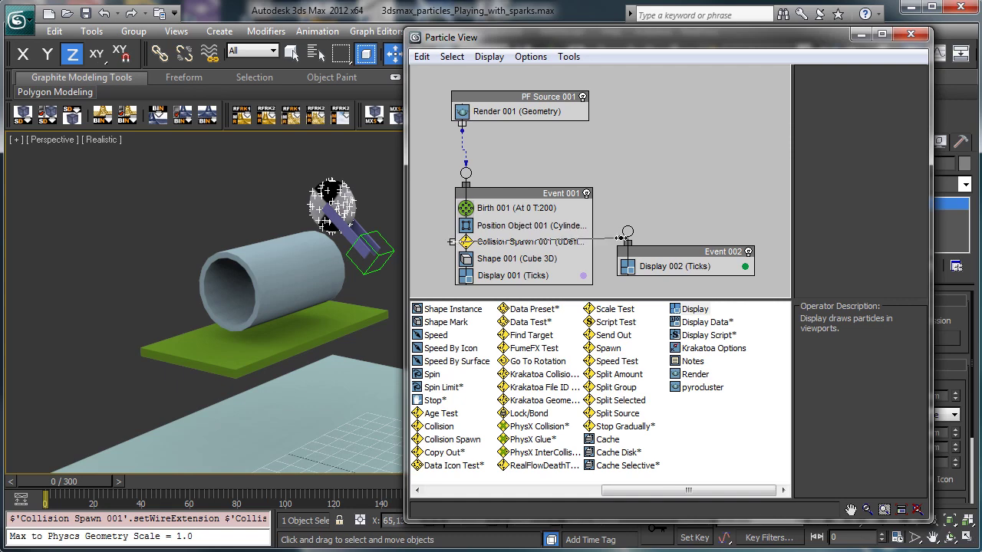
drag(597, 244, 651, 261)
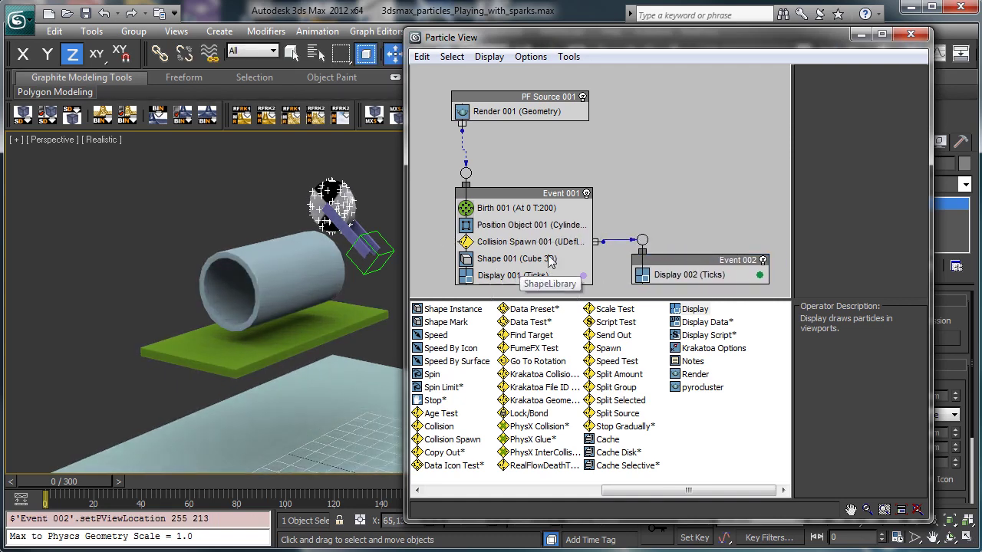
Set the Display 002 type to Circles and scrub the animation to check the spawned particles.
click(729, 275)
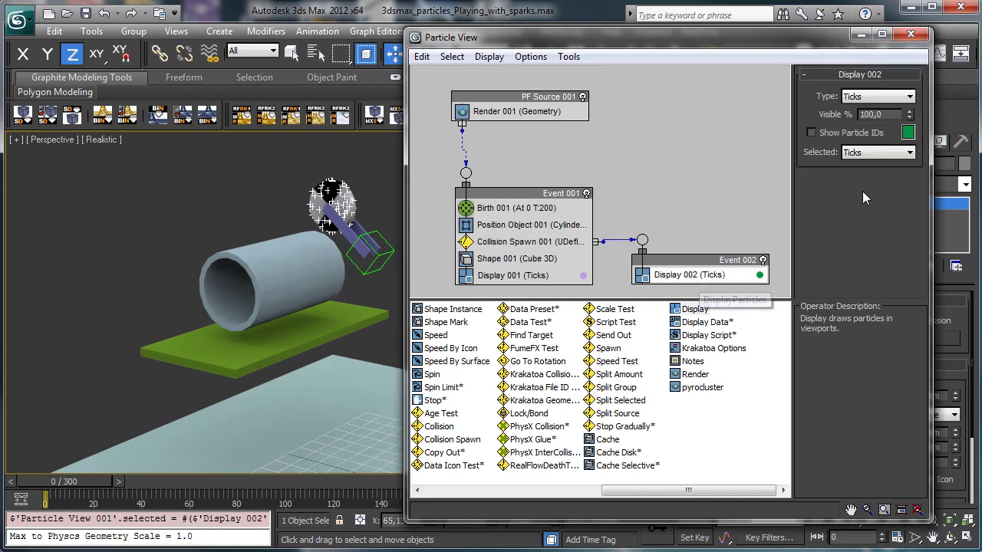
click(888, 98)
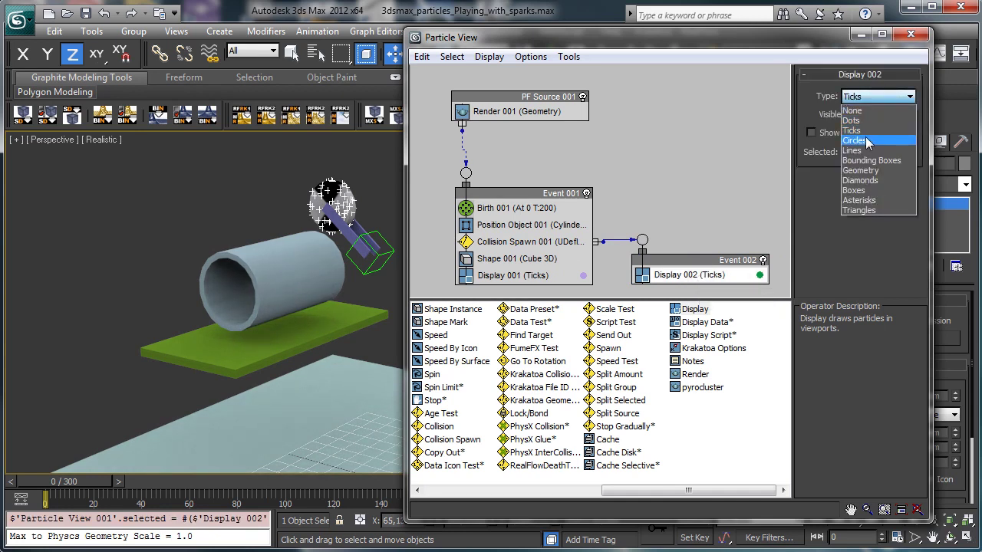
click(867, 141)
drag(69, 482, 111, 483)
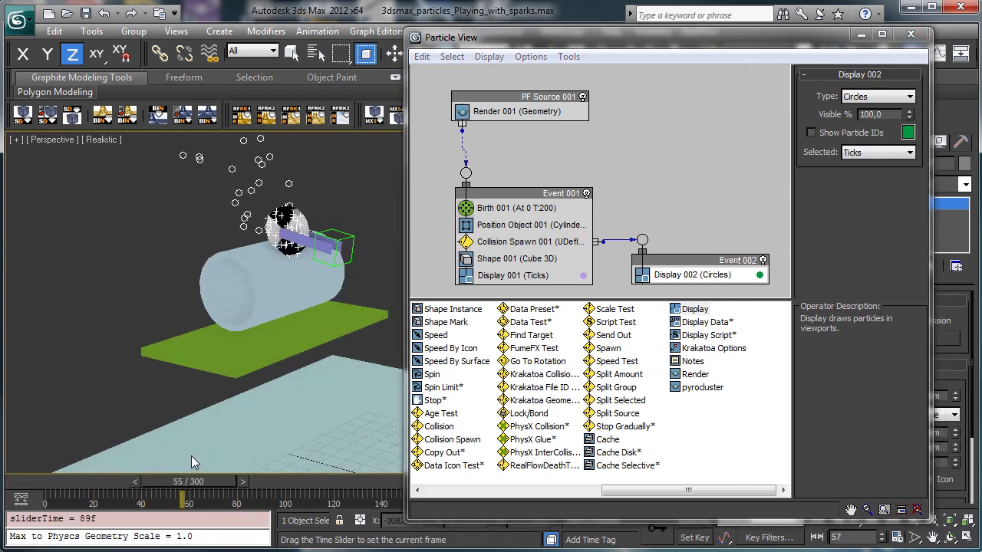
drag(199, 455, 44, 453)
key(w)
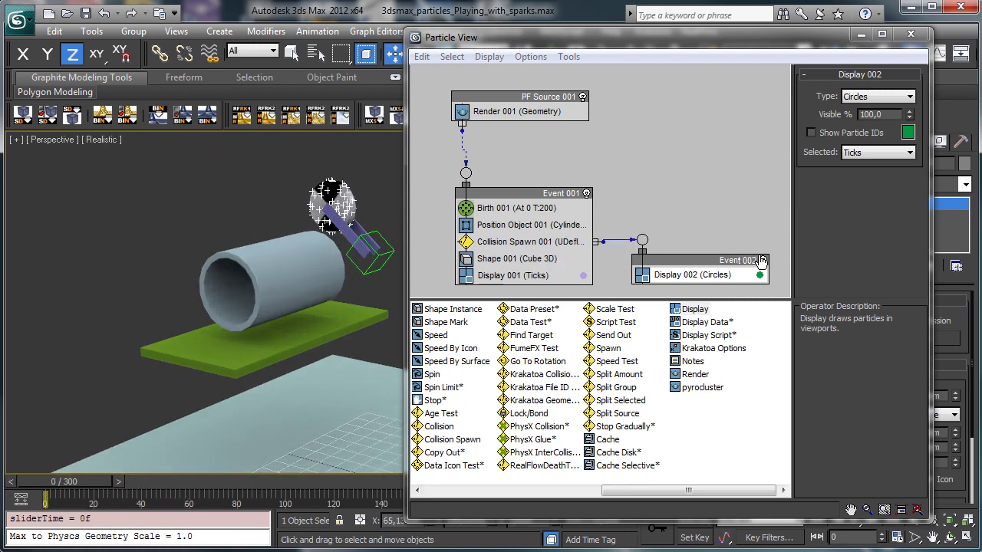
Turn off Collision Spawn 001 and insert a Krakatoa Collision Test below it, wired to Event 002.
click(549, 247)
right_click(551, 249)
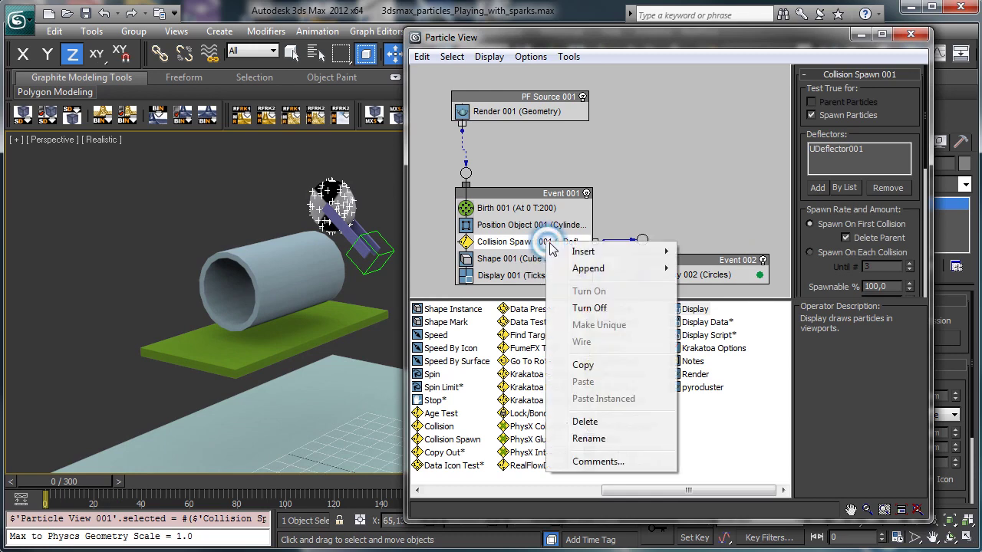
click(614, 308)
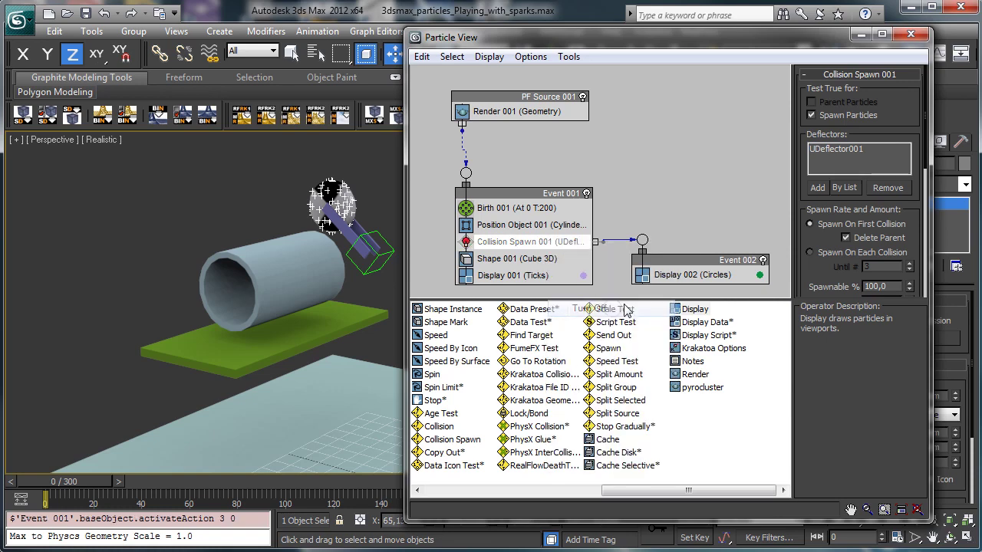
click(456, 492)
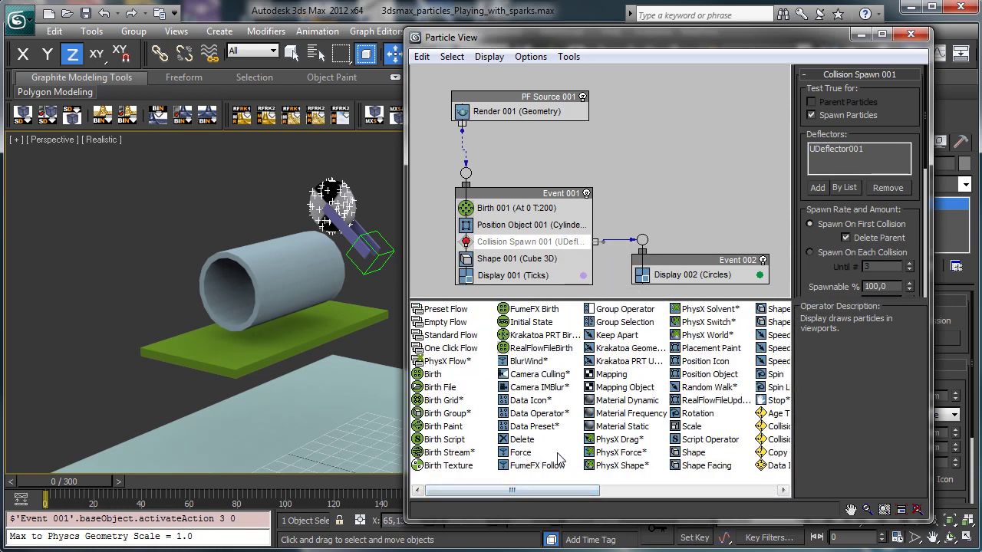
click(615, 492)
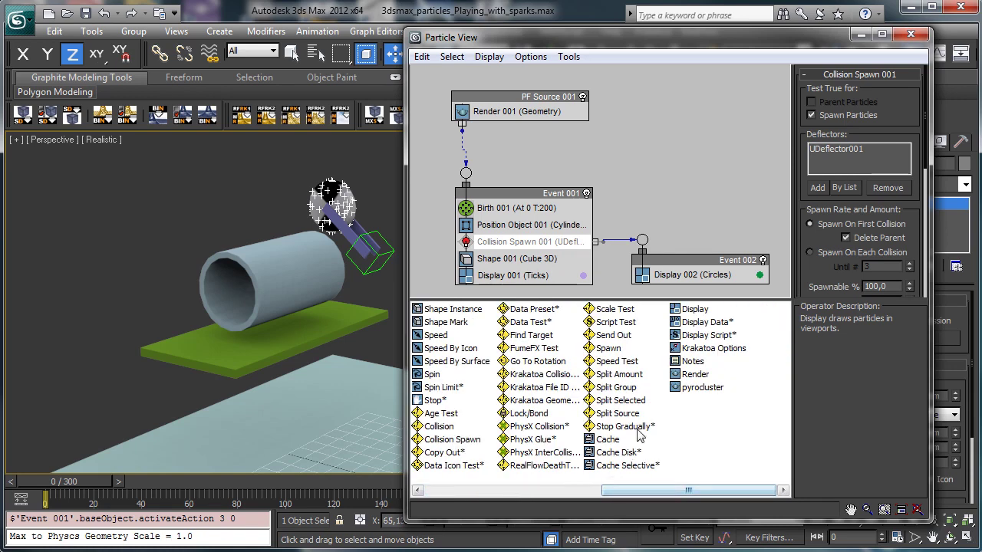
click(541, 376)
drag(529, 384, 563, 259)
drag(445, 259, 642, 240)
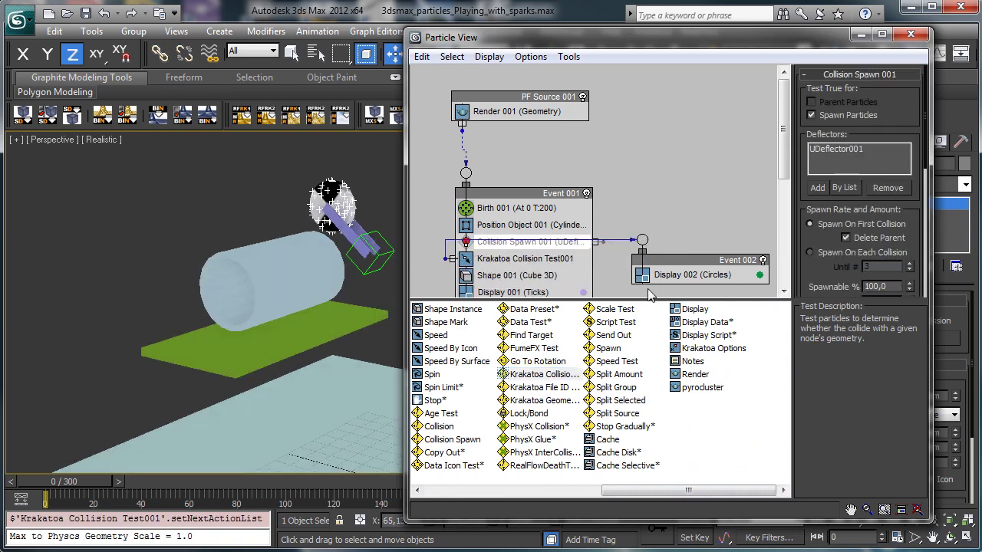
Pick the tube as the geometry node of the Krakatoa Collision Test and scrub the animation to check the collisions.
click(522, 259)
click(843, 132)
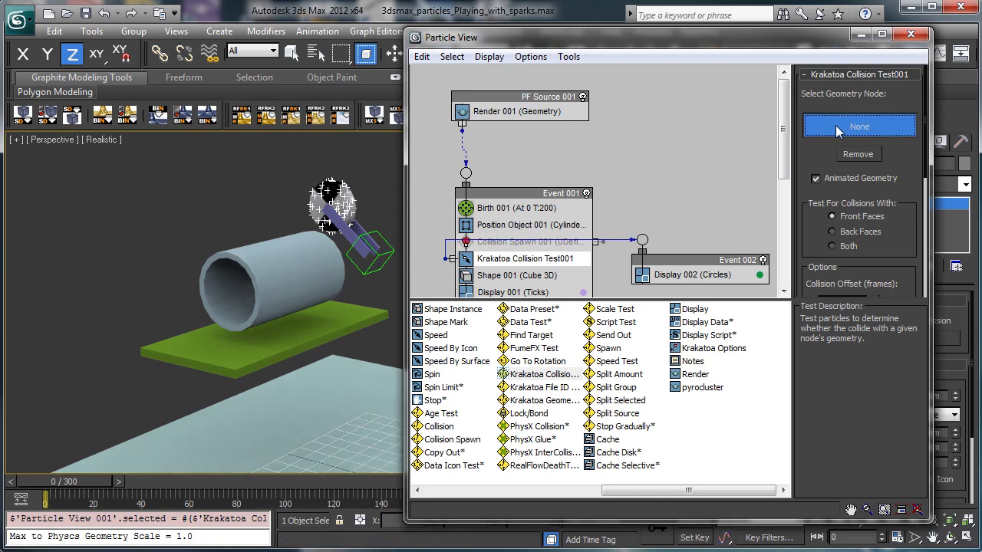
click(260, 276)
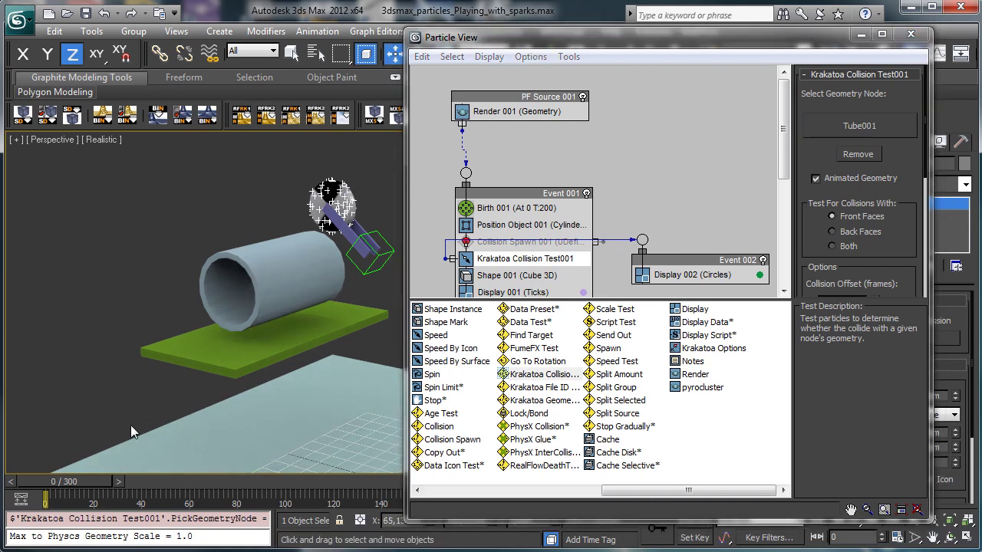
drag(81, 475, 31, 431)
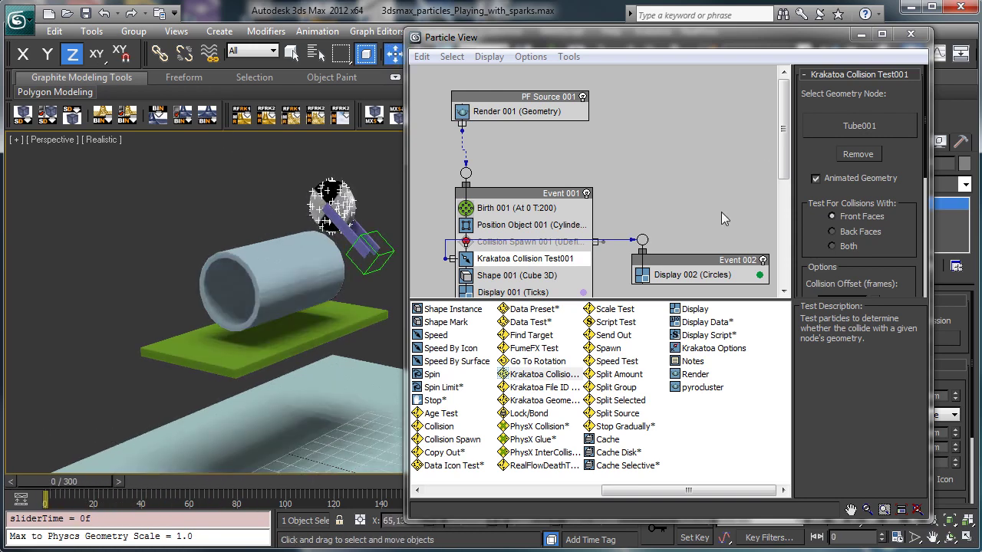
Turn off the Krakatoa Collision Test and move Event 002 slightly higher in the flow diagram.
right_click(535, 269)
click(557, 331)
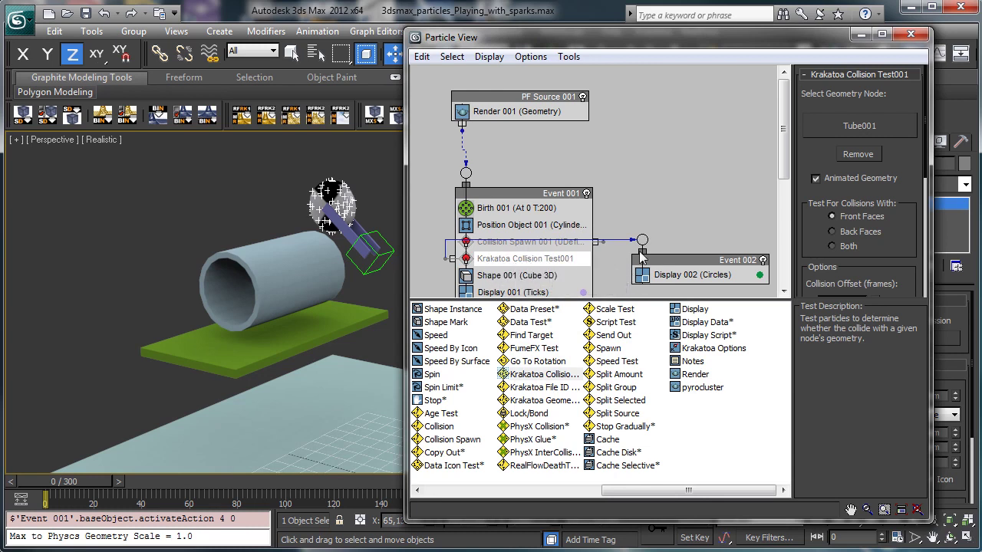
drag(685, 258, 696, 245)
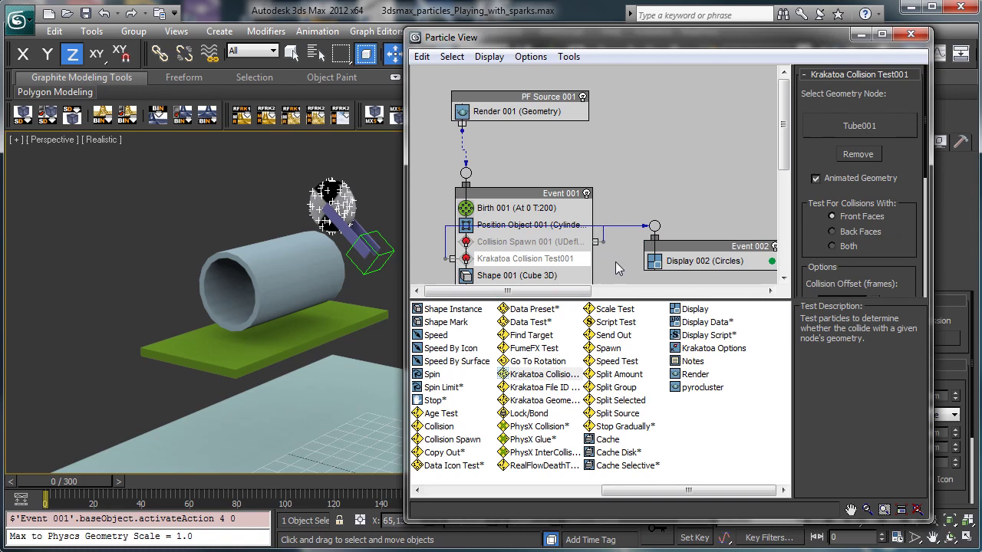
Turn Collision Spawn 001 back on and scrub the animation to check the spawned particles.
click(527, 245)
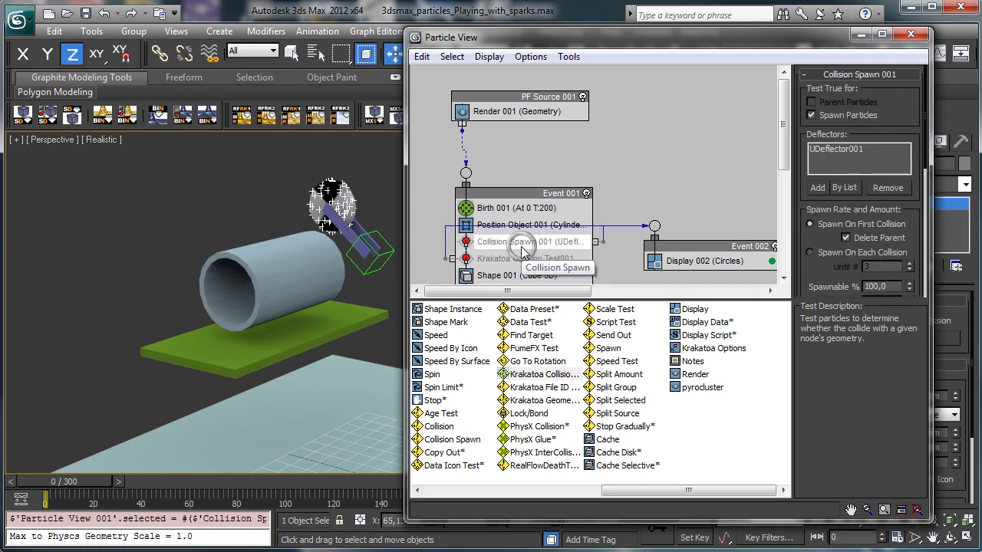
right_click(522, 250)
click(564, 295)
drag(62, 473, 53, 442)
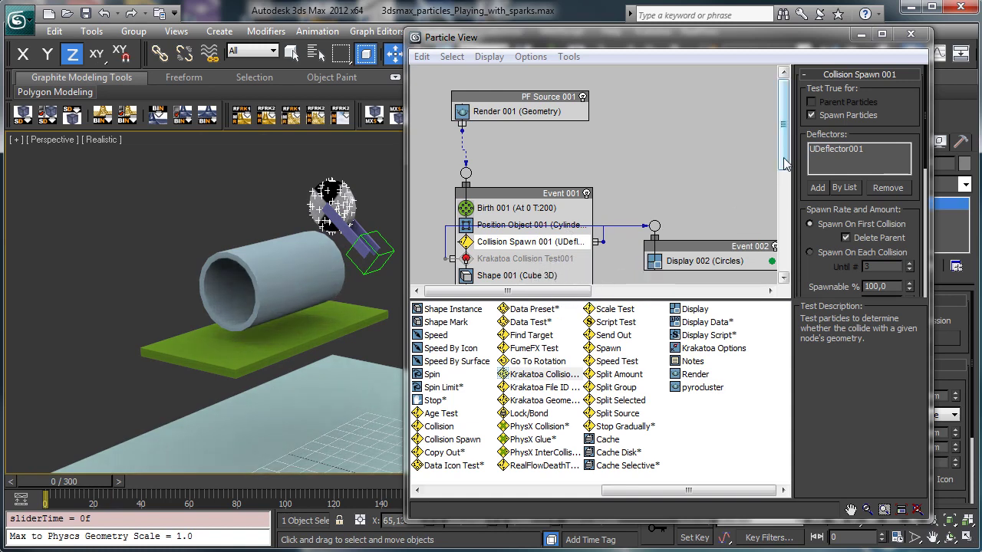
Set the display type of Display 001 in Event 001 to None and check the Shape 001 settings.
drag(784, 158, 786, 195)
click(515, 214)
click(520, 205)
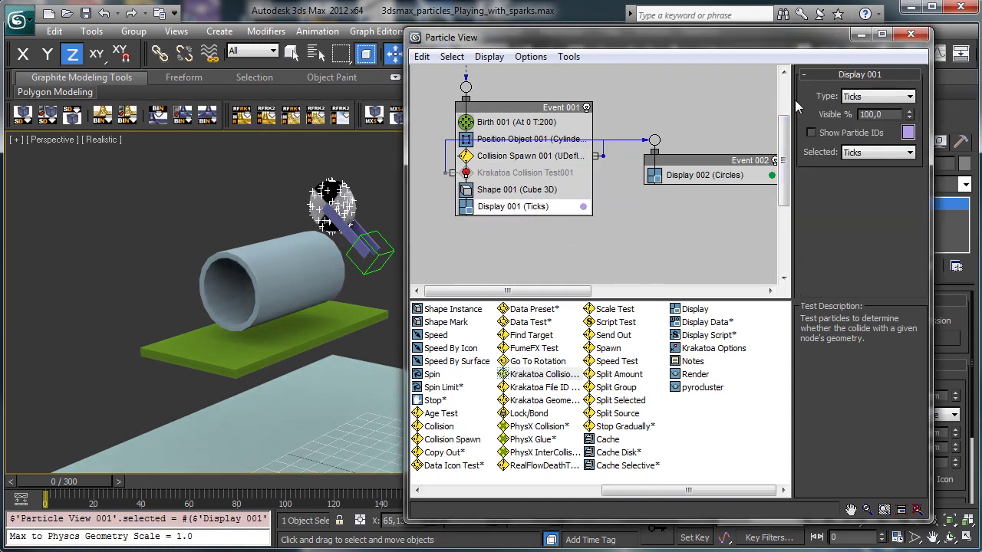
click(862, 102)
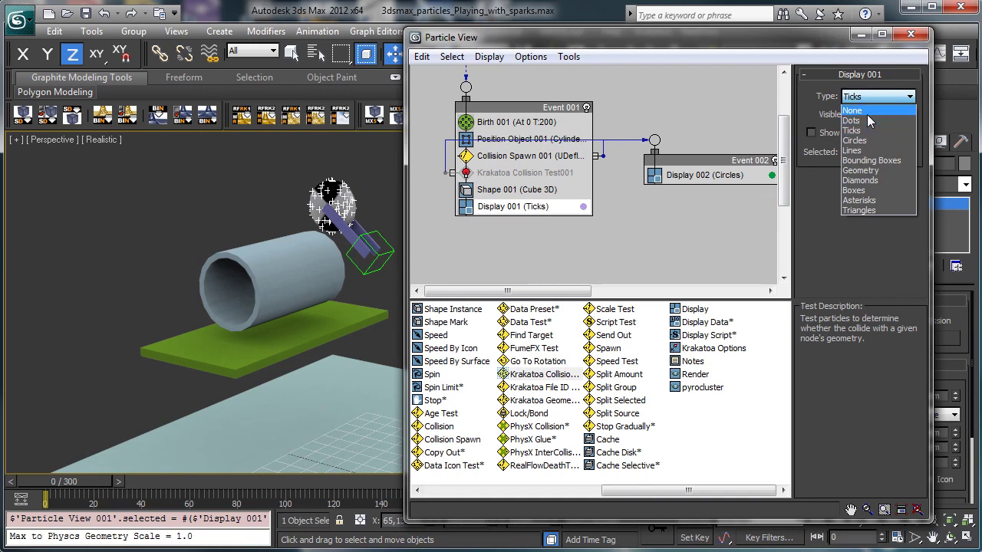
click(857, 108)
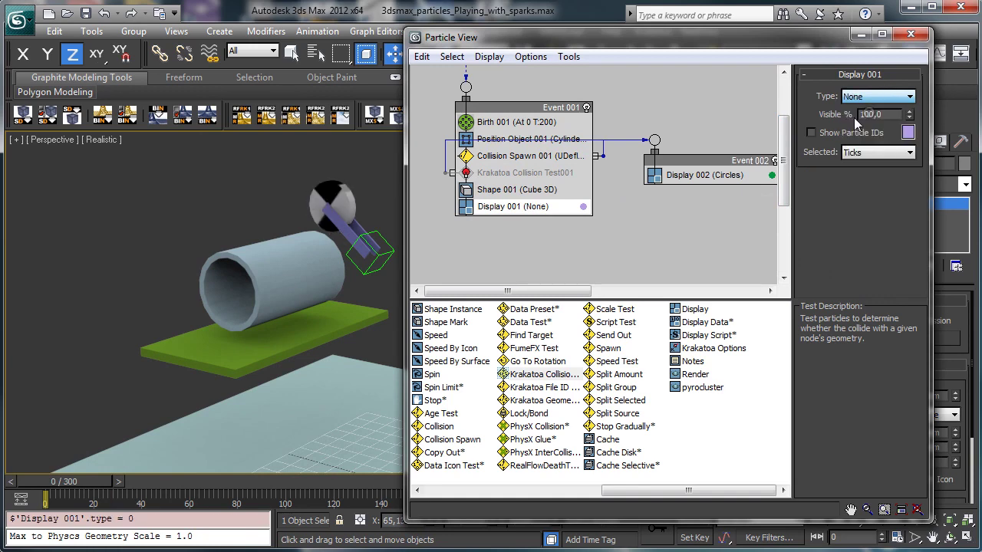
click(516, 191)
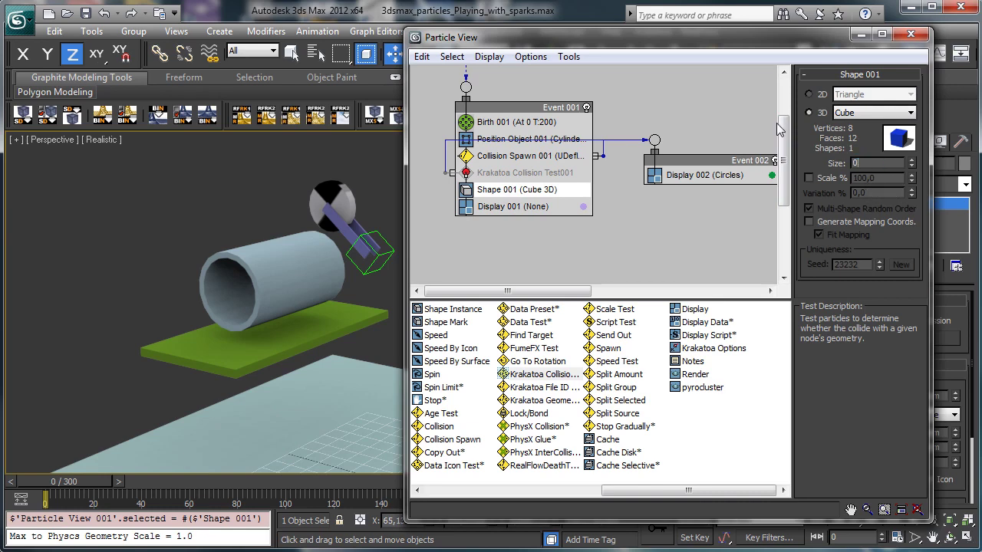
mouse_move(88, 486)
mouse_down()
mouse_move(239, 477)
mouse_move(98, 476)
mouse_up()
Turn on the Krakatoa Collision Test, turn off Collision Spawn 001 and scrub the animation to compare the collisions.
click(559, 173)
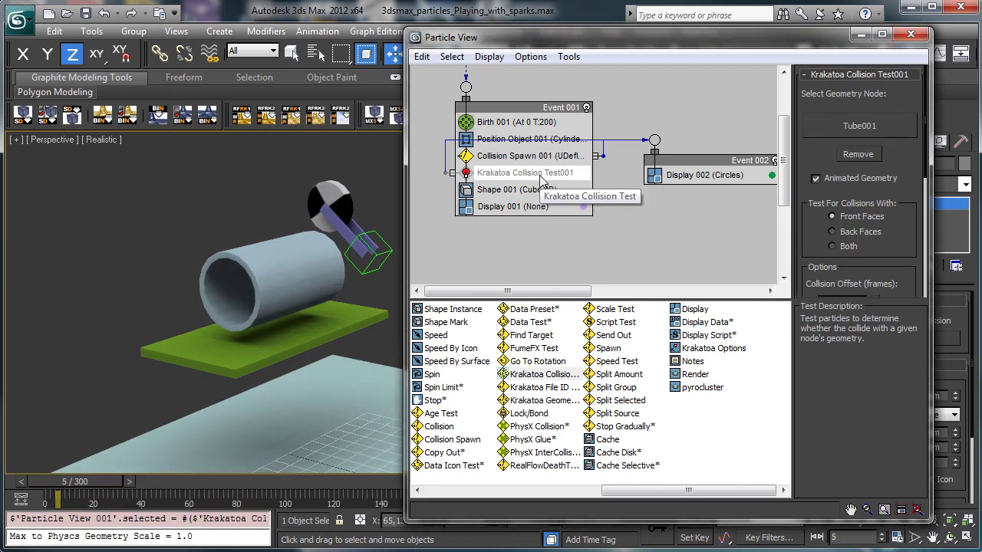
right_click(559, 173)
click(586, 224)
click(537, 156)
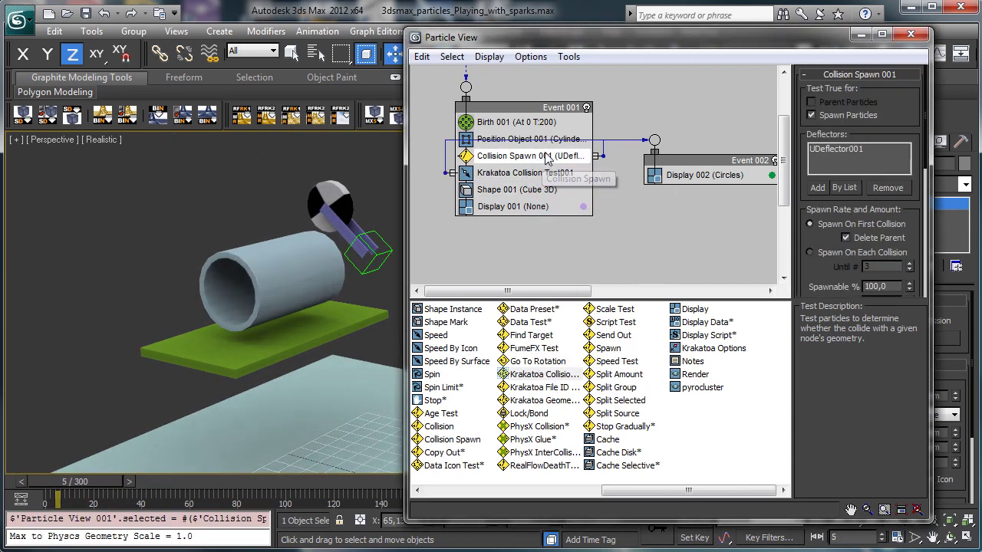
right_click(543, 157)
click(586, 223)
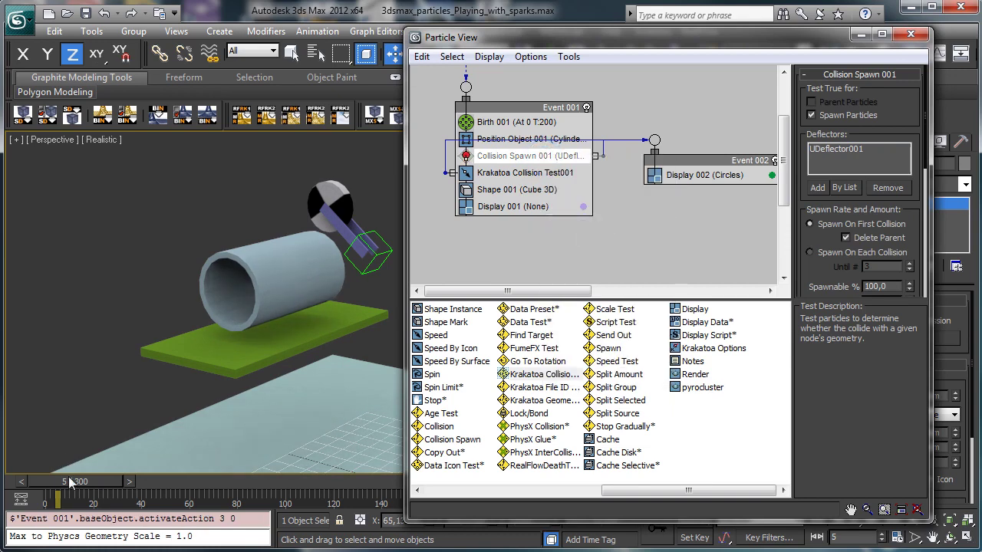
mouse_move(69, 482)
mouse_down()
mouse_move(244, 455)
mouse_move(245, 446)
mouse_move(177, 456)
mouse_move(229, 444)
mouse_up()
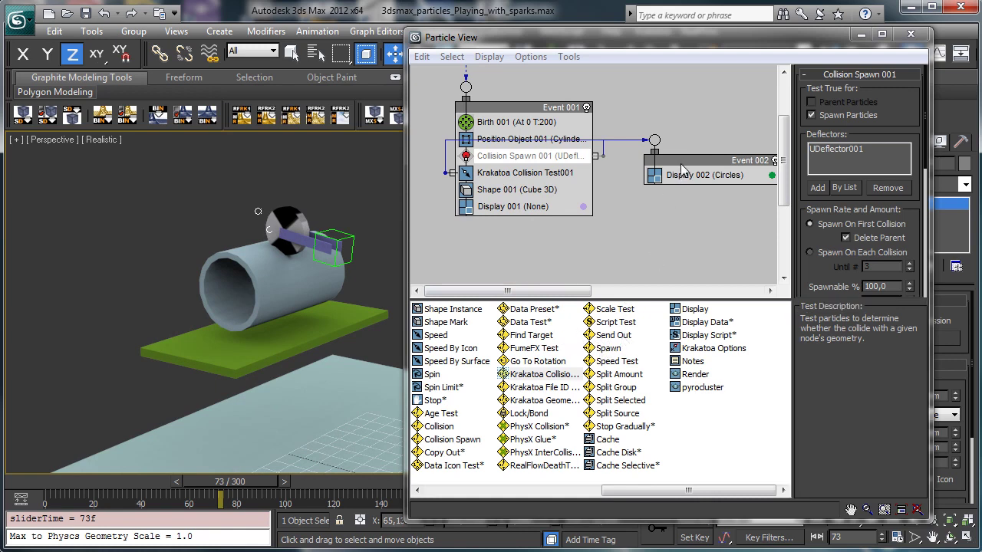
Turn off the Krakatoa Collision Test, save the scene and turn Collision Spawn 001 back on.
click(529, 175)
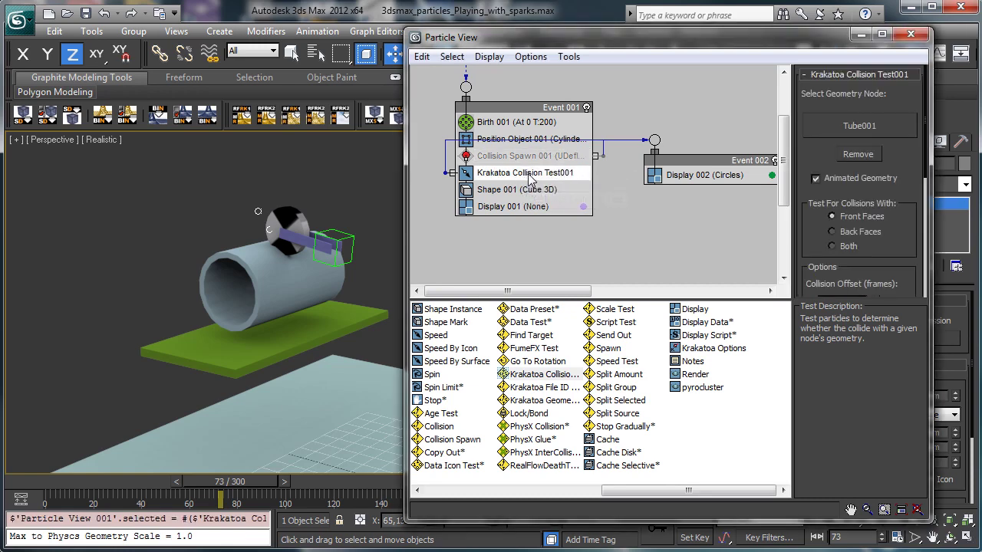
right_click(528, 178)
click(563, 241)
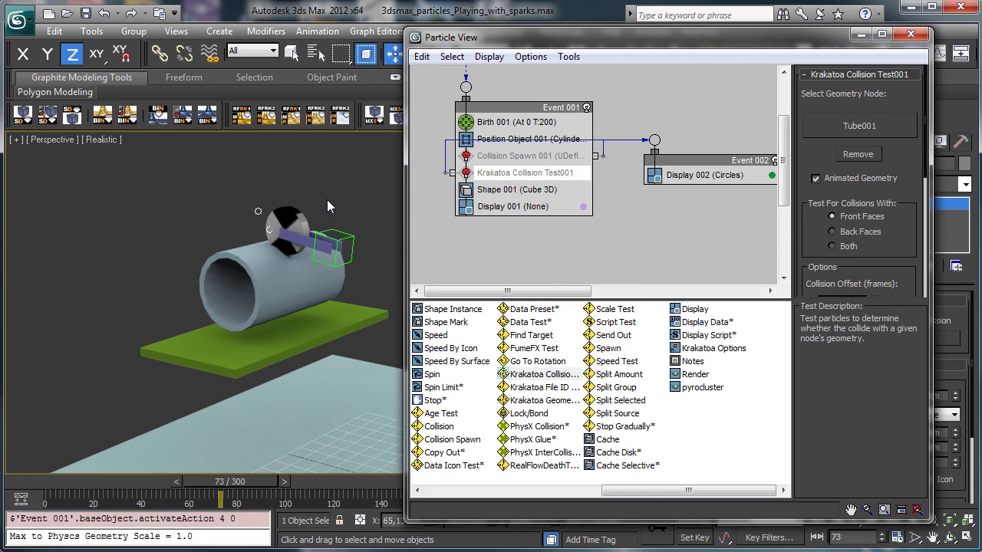
key(ctrl+s)
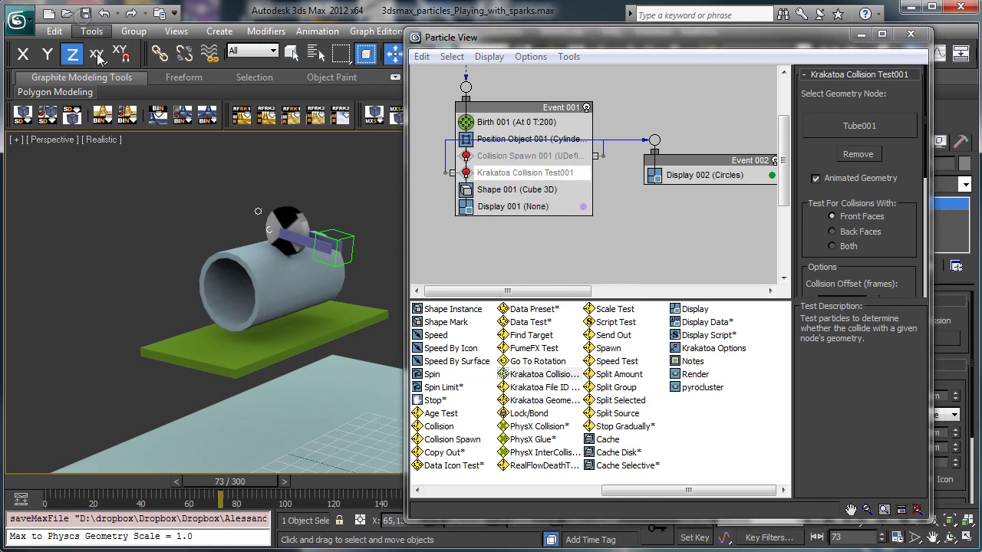
click(508, 157)
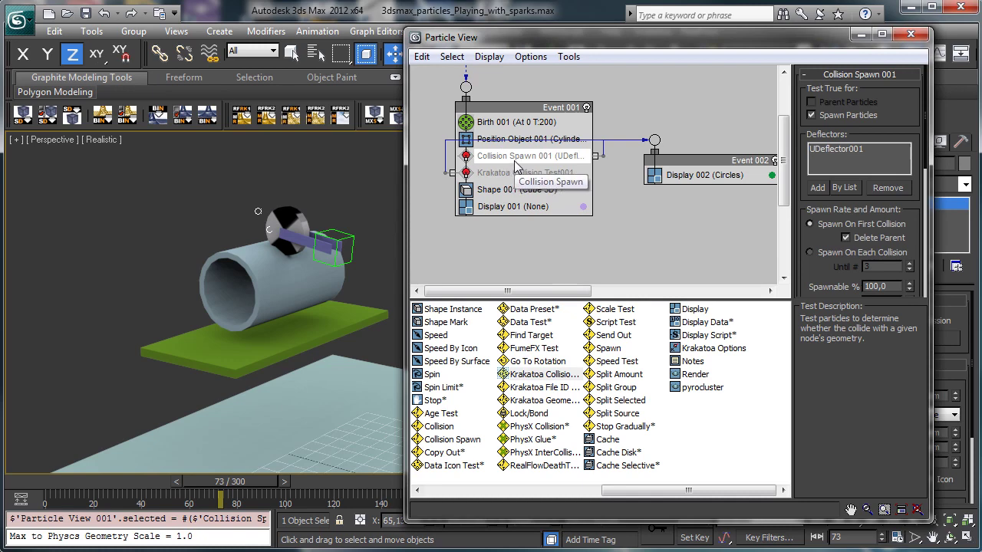
right_click(515, 168)
click(556, 210)
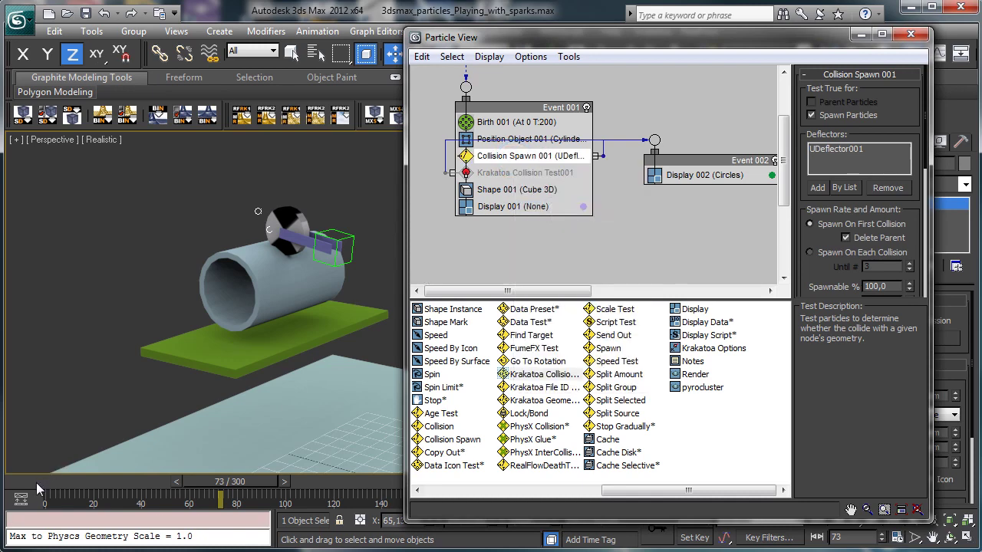
Set the viewport quantity multiplier of PF Source 001 to 100% and scrub from frame 0 to check the particles.
drag(38, 489, 4, 439)
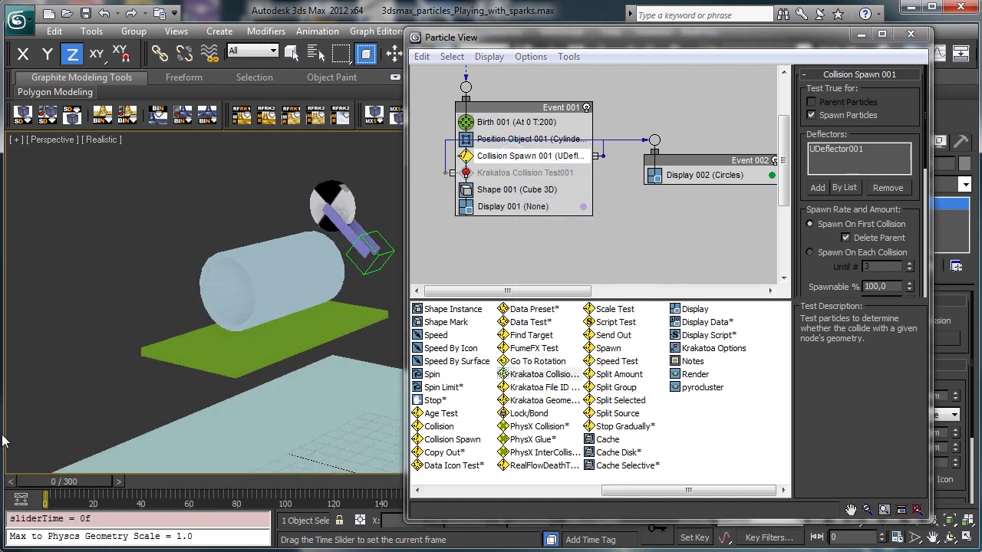
scroll(521, 115, up, 3)
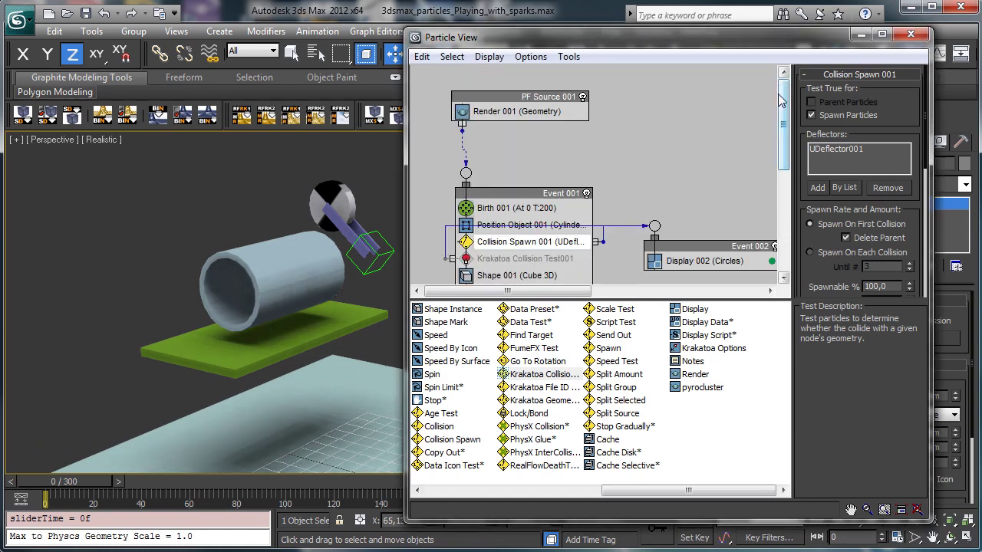
click(546, 98)
drag(831, 112, 881, 242)
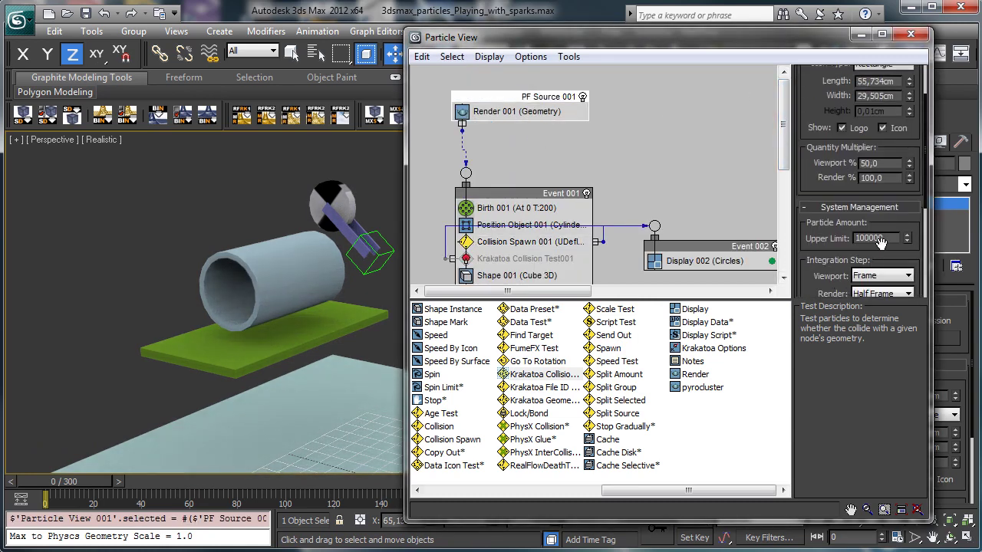
text(100)
key(Return)
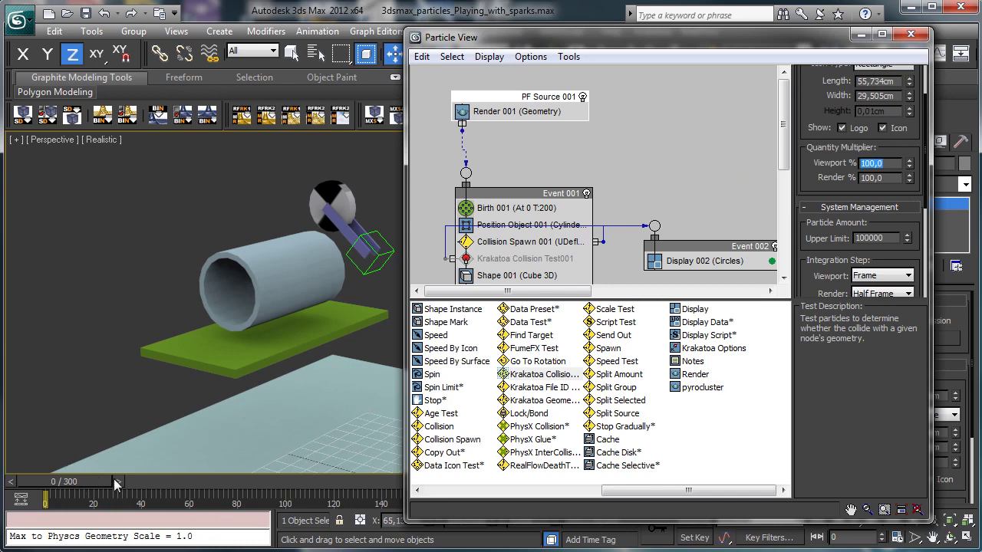
mouse_move(115, 483)
mouse_down()
mouse_move(261, 469)
mouse_move(159, 470)
mouse_move(221, 464)
mouse_move(193, 467)
mouse_up()
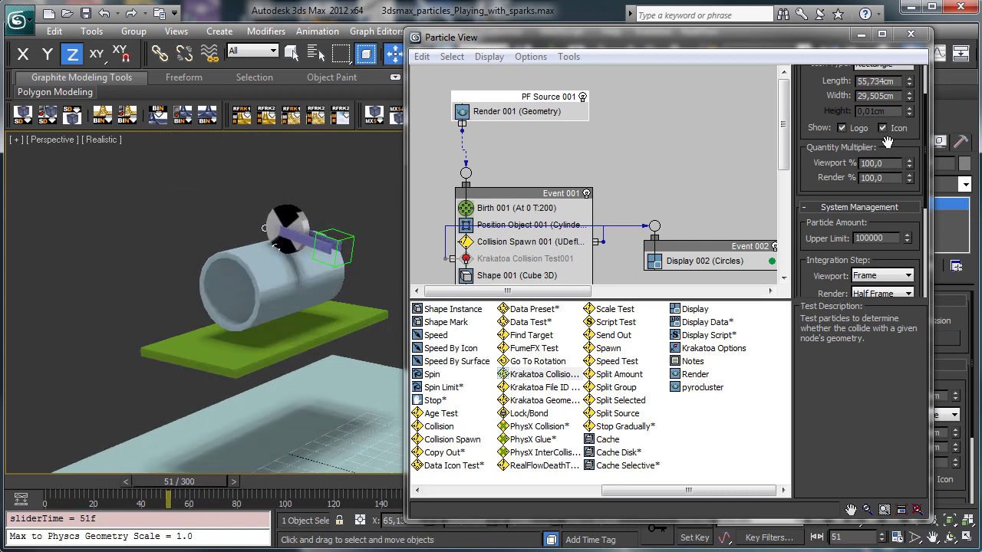
Try Collision Spawn 001 with Delete Parent turned off and scrub the animation to check the spawned particles.
scroll(562, 182, down, 3)
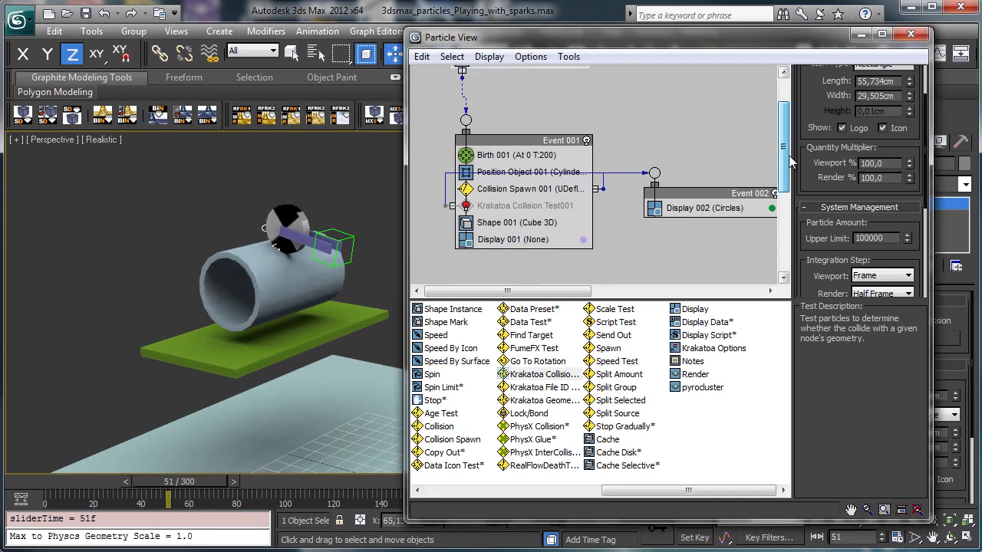
click(560, 178)
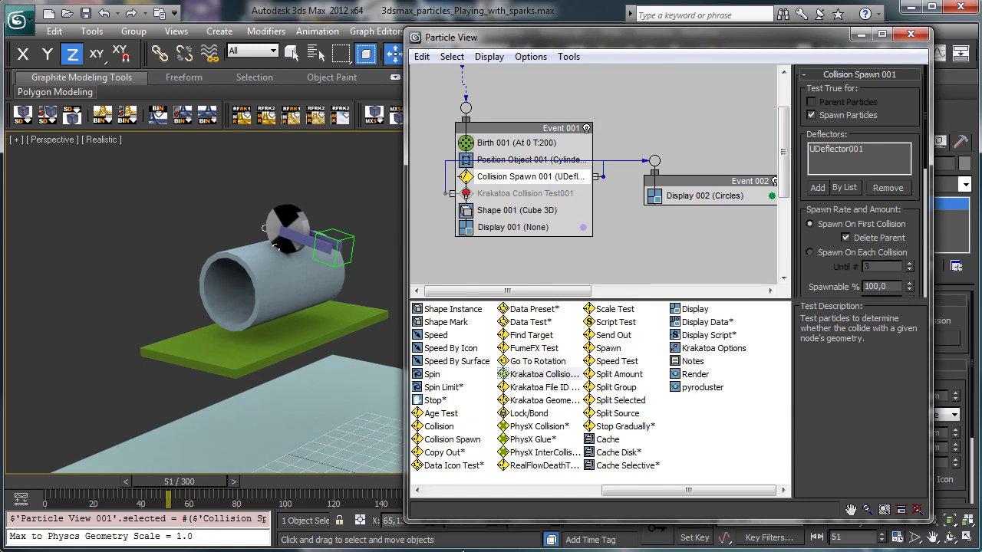
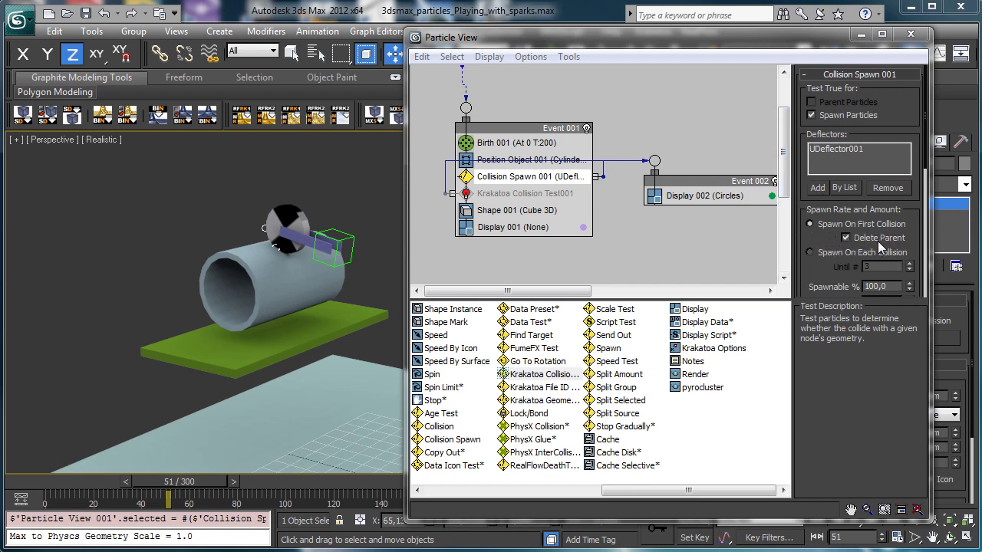
click(868, 241)
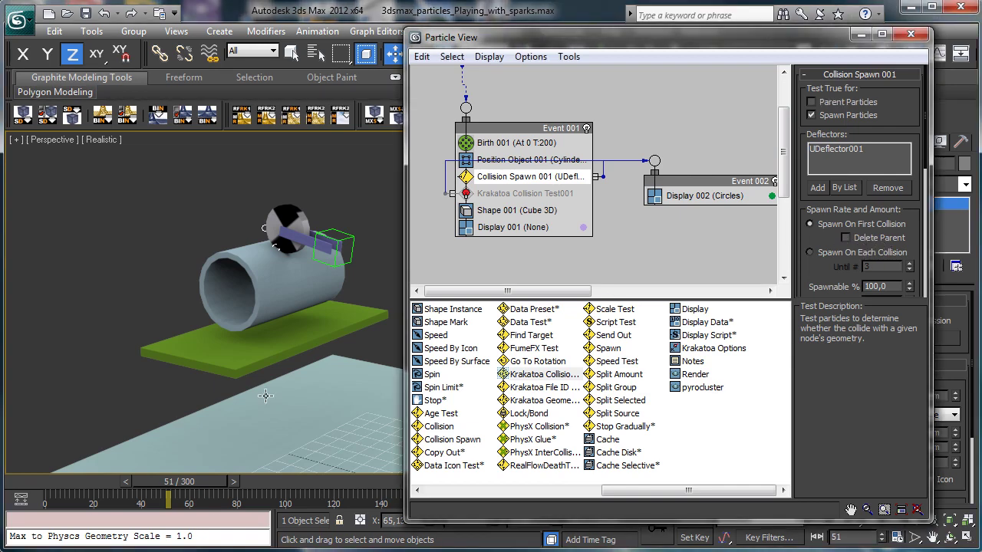
drag(132, 481, 149, 461)
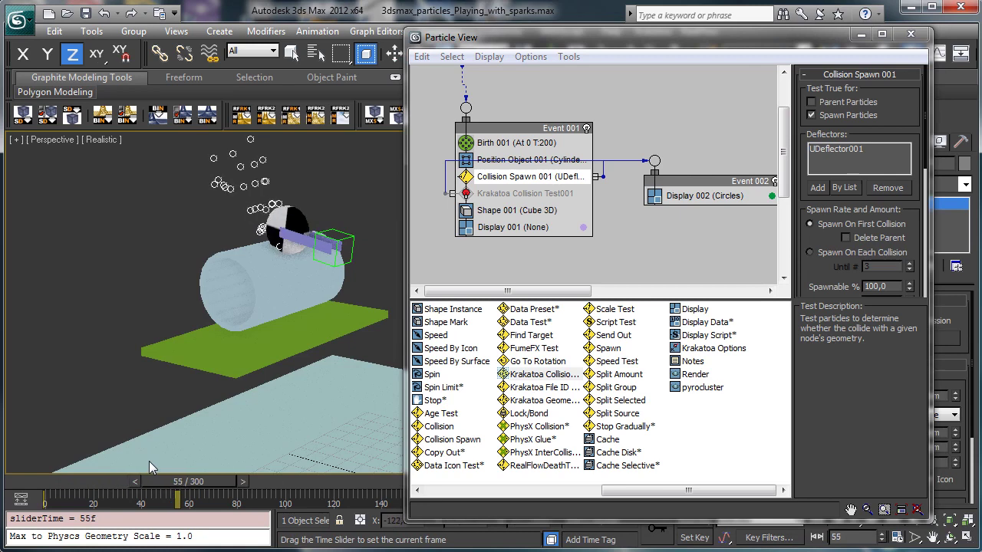
alt+middle_drag(295, 376, 333, 205)
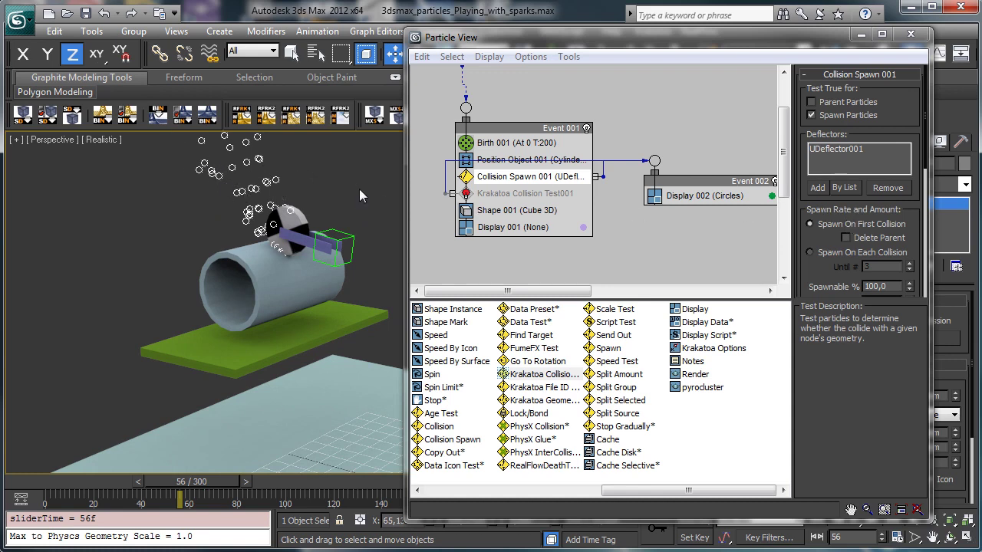
Turn Delete Parent back on in Collision Spawn 001, scrub the animation and review its spawn rate and speed settings.
click(847, 238)
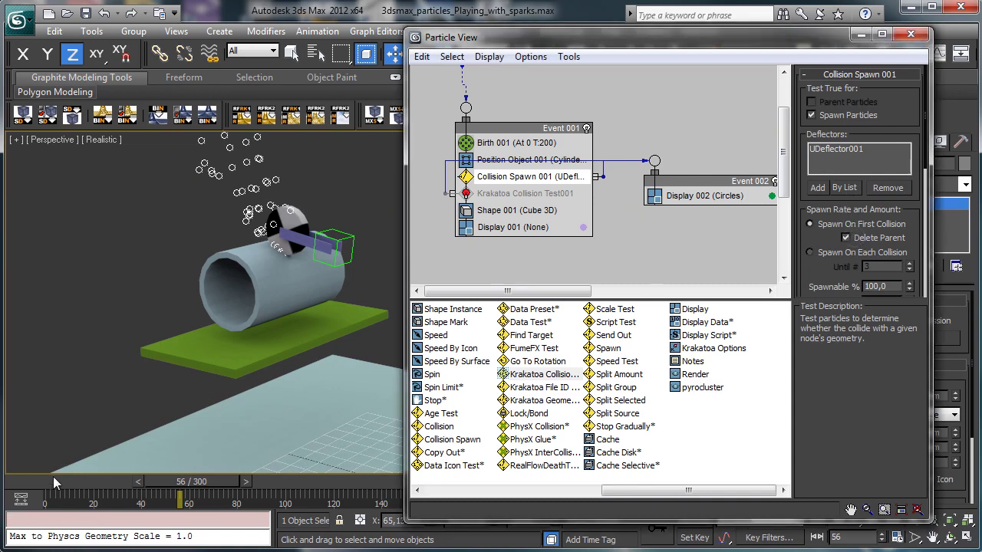
drag(53, 476, 194, 439)
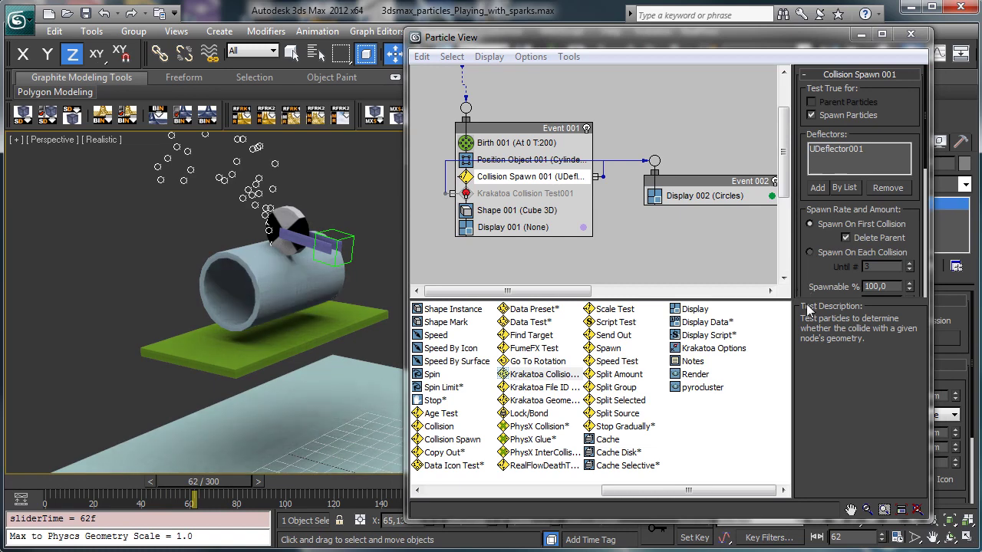
scroll(874, 231, down, 4)
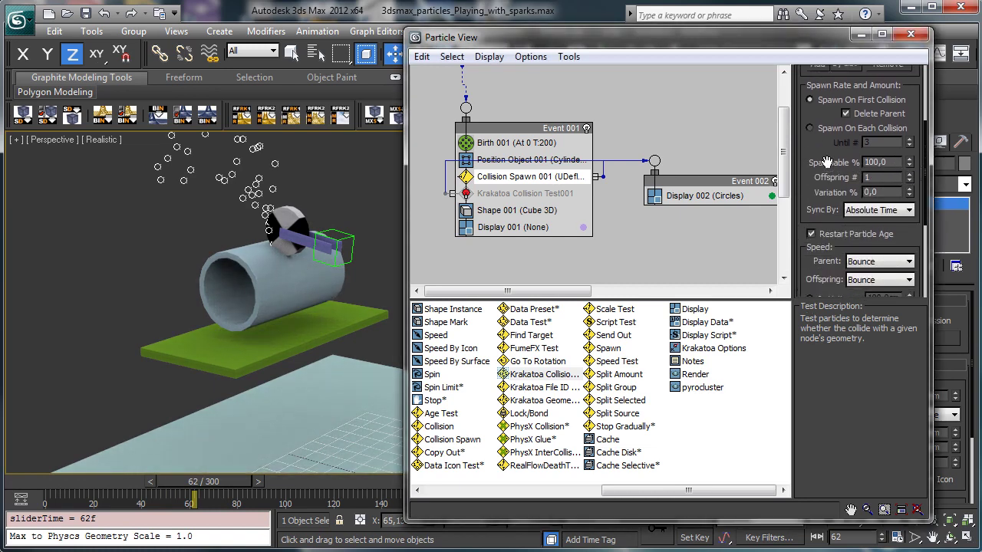
Set the display type of Display 002 in Event 002 to Lines and scrub the animation to check the sparks.
click(702, 196)
click(888, 98)
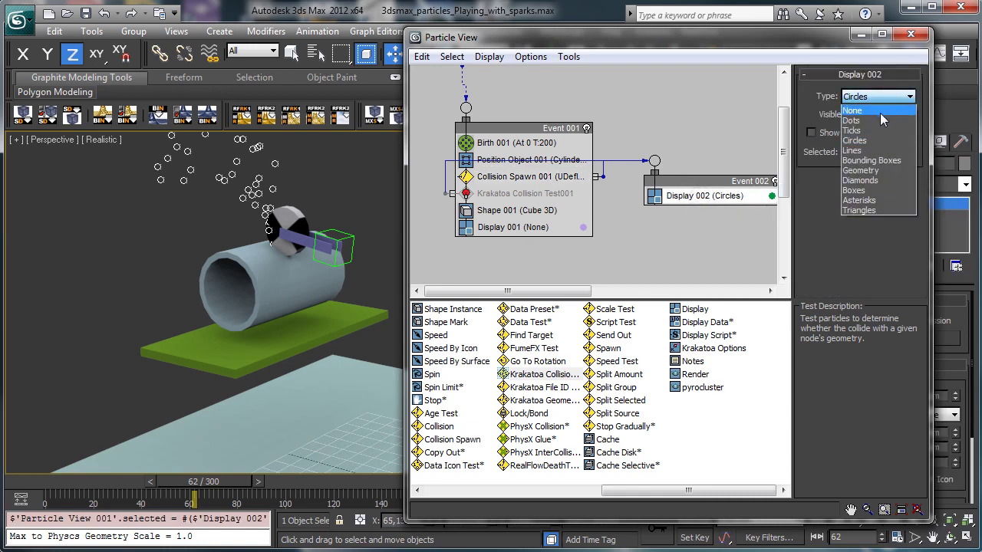
click(866, 151)
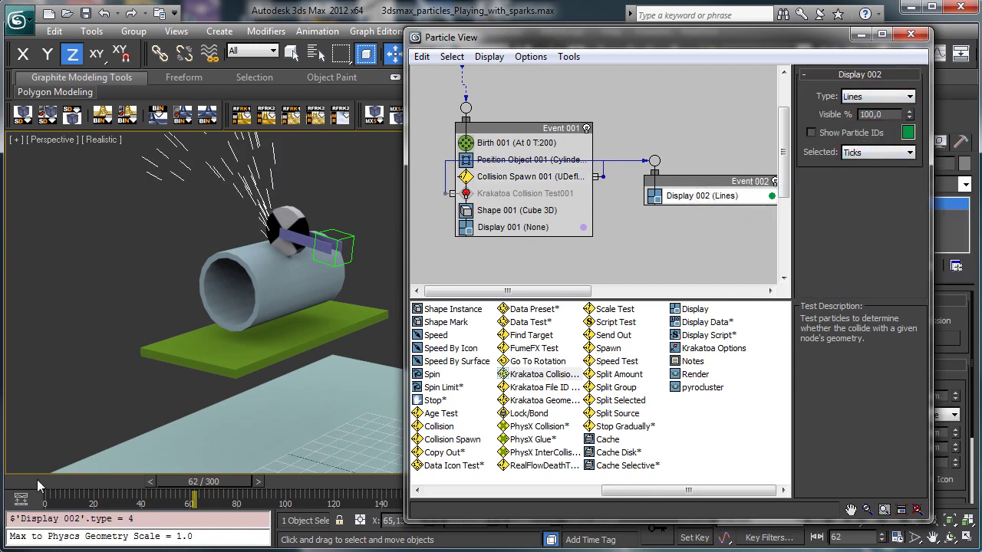
drag(173, 481, 204, 484)
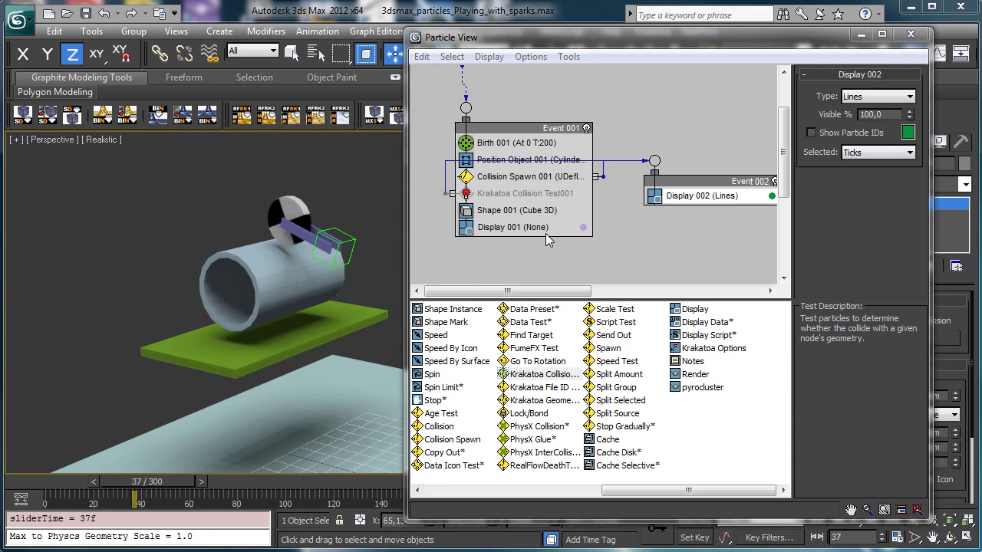
mouse_move(122, 484)
mouse_down()
mouse_move(184, 485)
mouse_move(147, 471)
mouse_move(172, 471)
mouse_move(163, 473)
mouse_up()
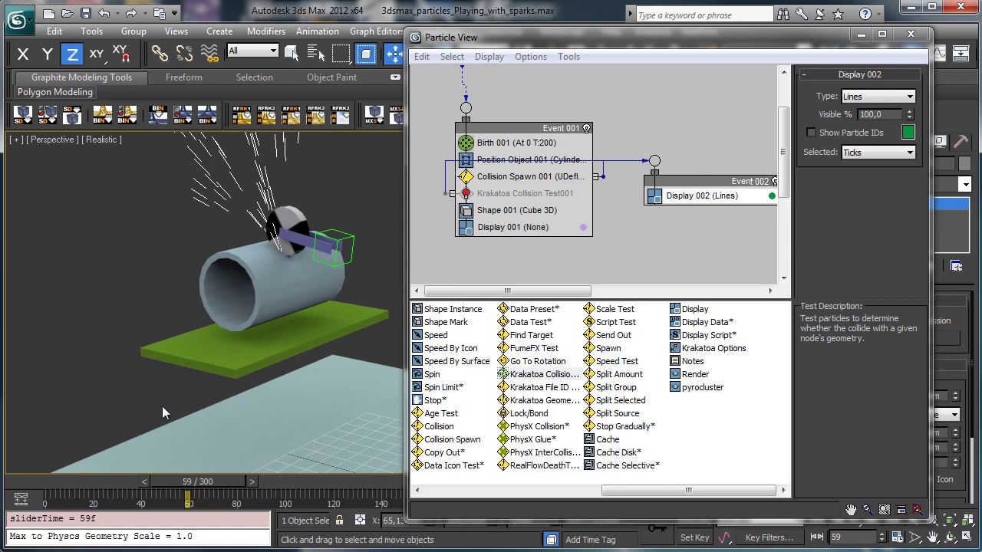
drag(93, 482, 192, 443)
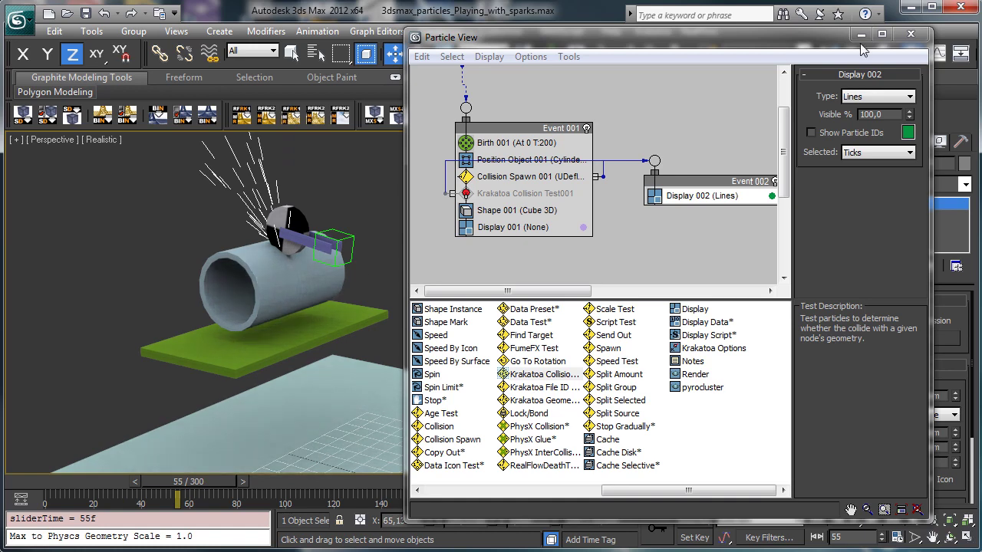
Return to frame 0 and create a Gravity force with an icon size of about 11.2 on the ground near the particle source.
key(6)
click(23, 483)
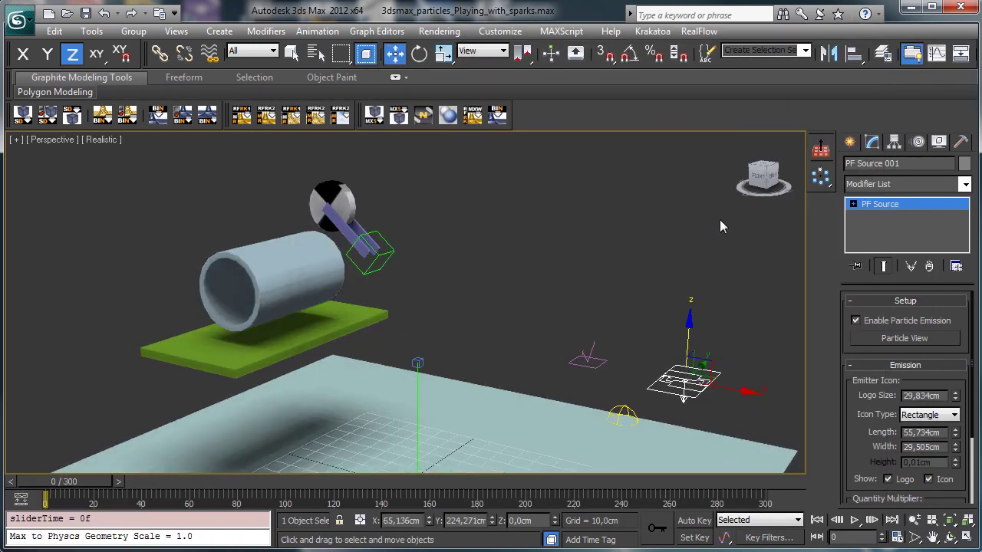
click(851, 143)
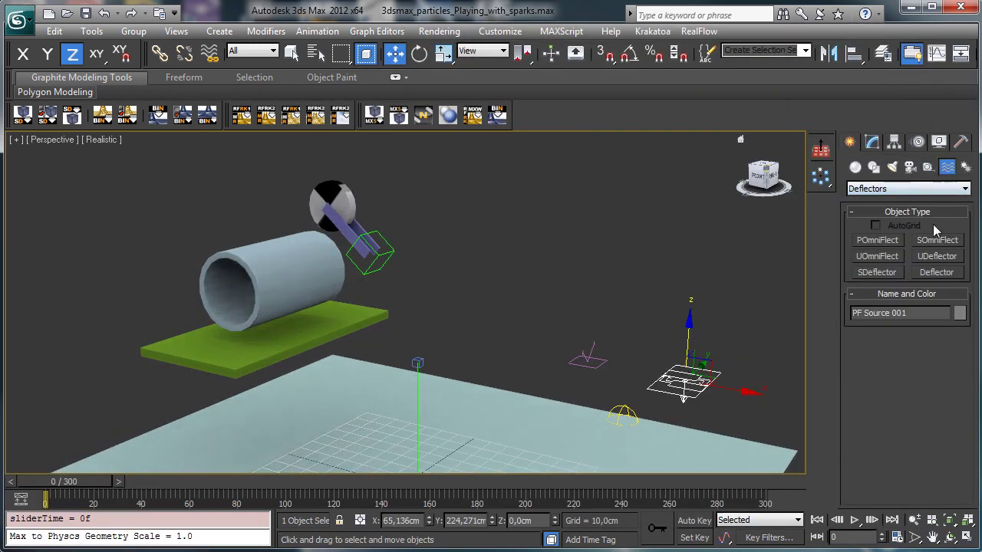
click(918, 190)
click(897, 199)
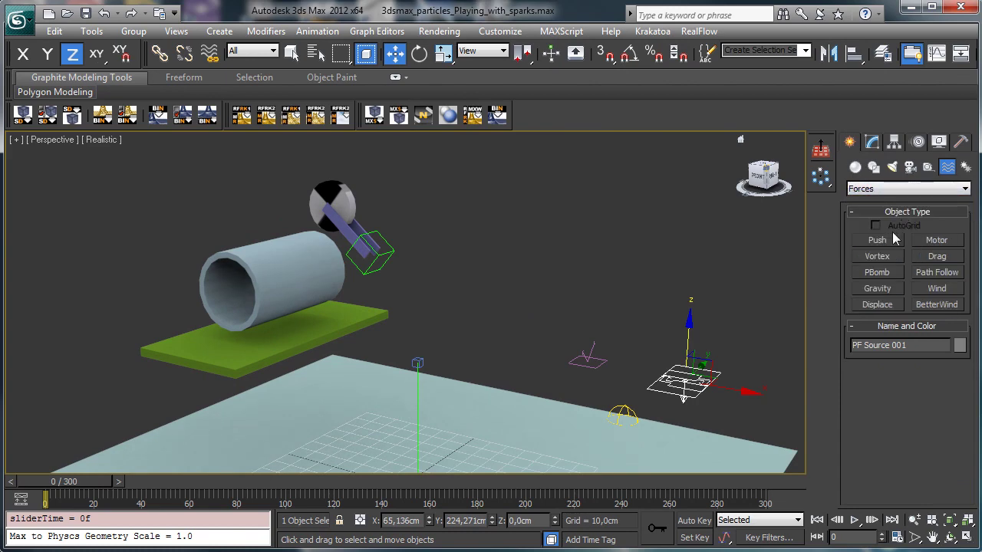
click(876, 288)
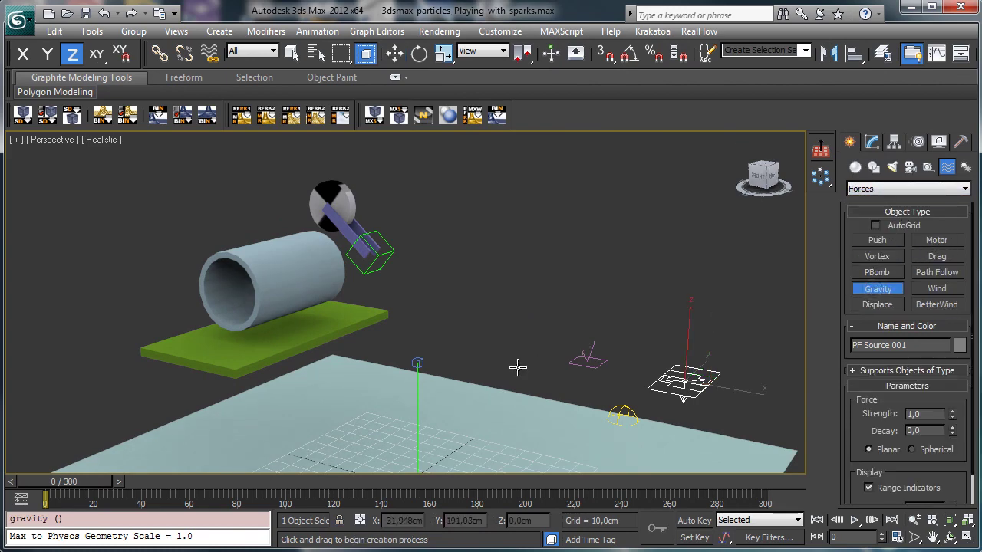
drag(515, 368, 525, 370)
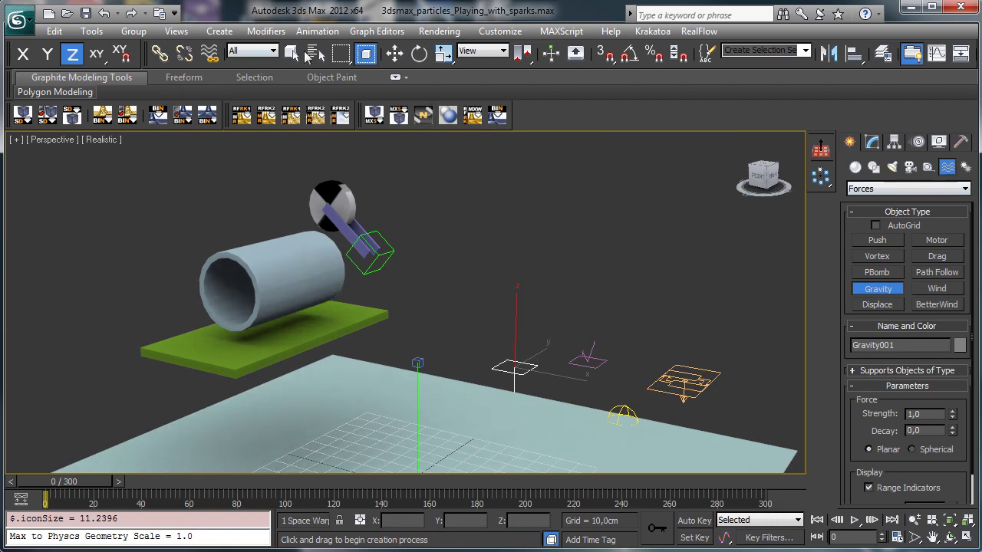
click(293, 54)
Add a Force operator above Display 002 in Event 002 of PF Source 001.
click(674, 378)
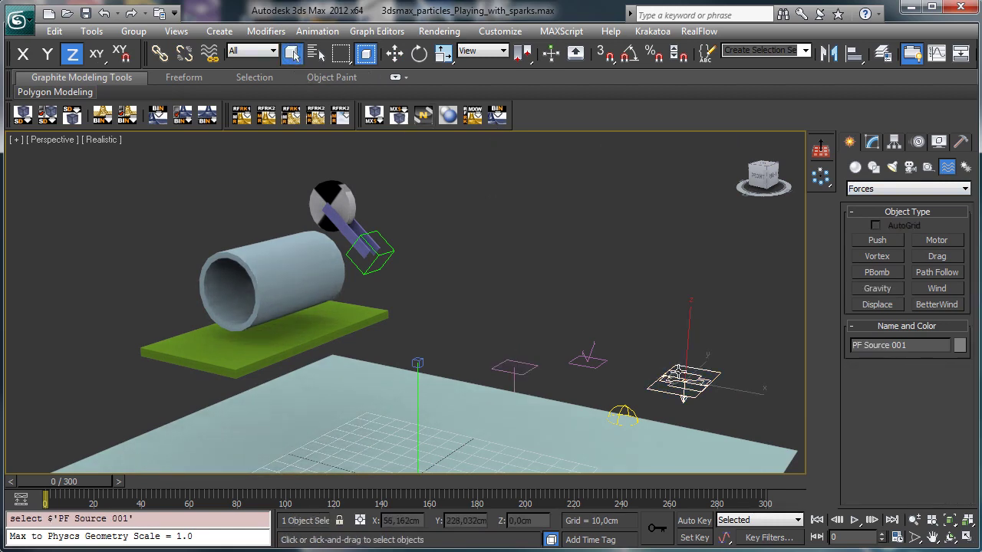
click(875, 143)
click(882, 337)
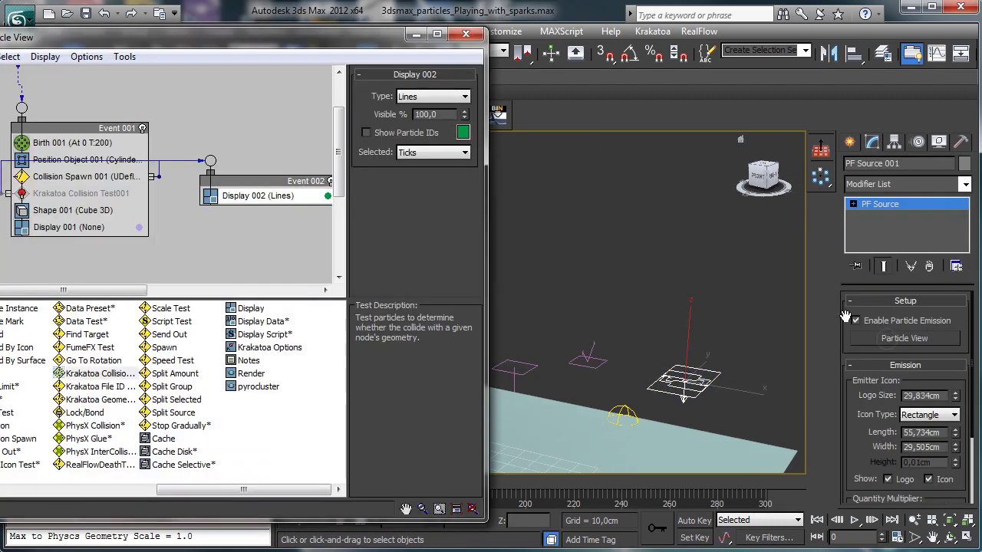
drag(250, 42, 654, 49)
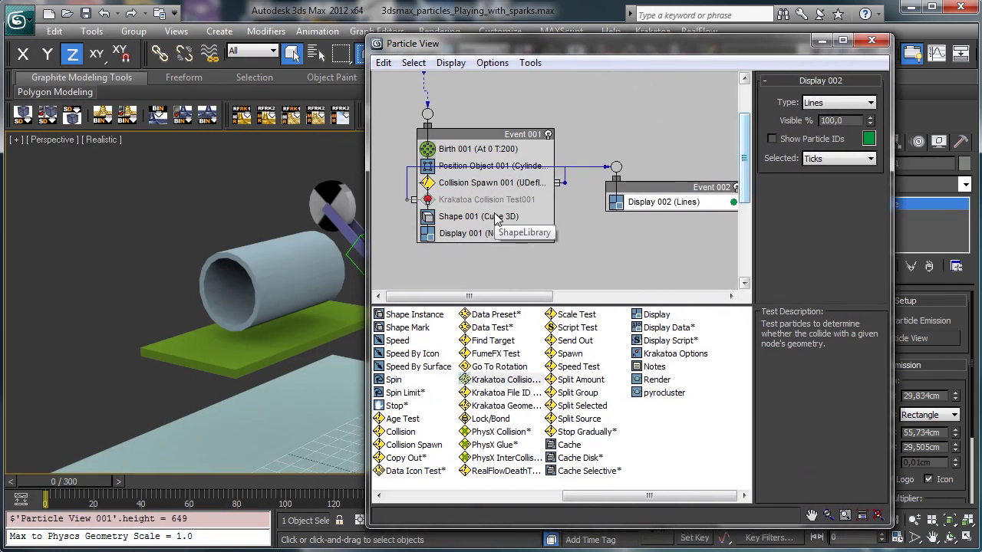
click(398, 495)
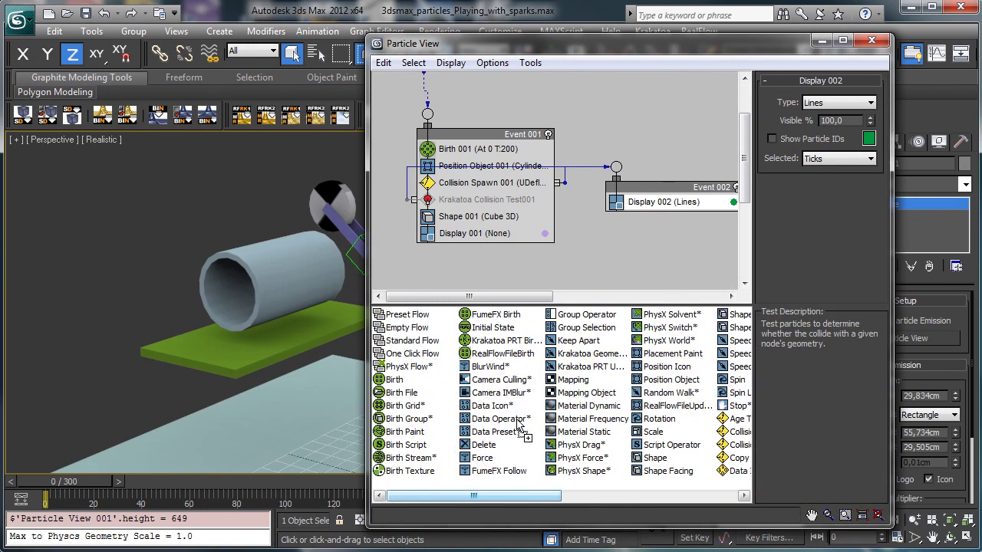
drag(519, 424, 660, 199)
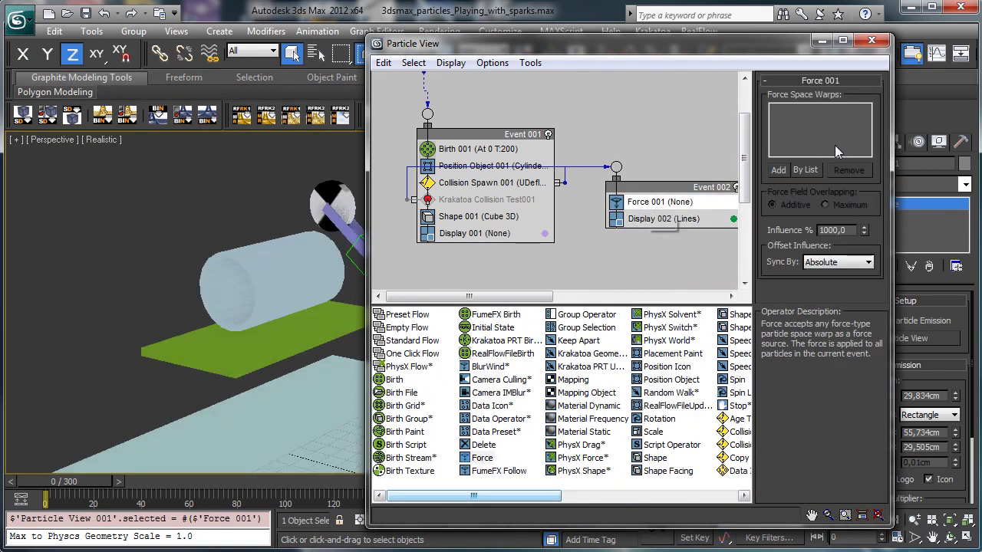
Assign Gravity001 as the force space warp of Force 001.
click(805, 169)
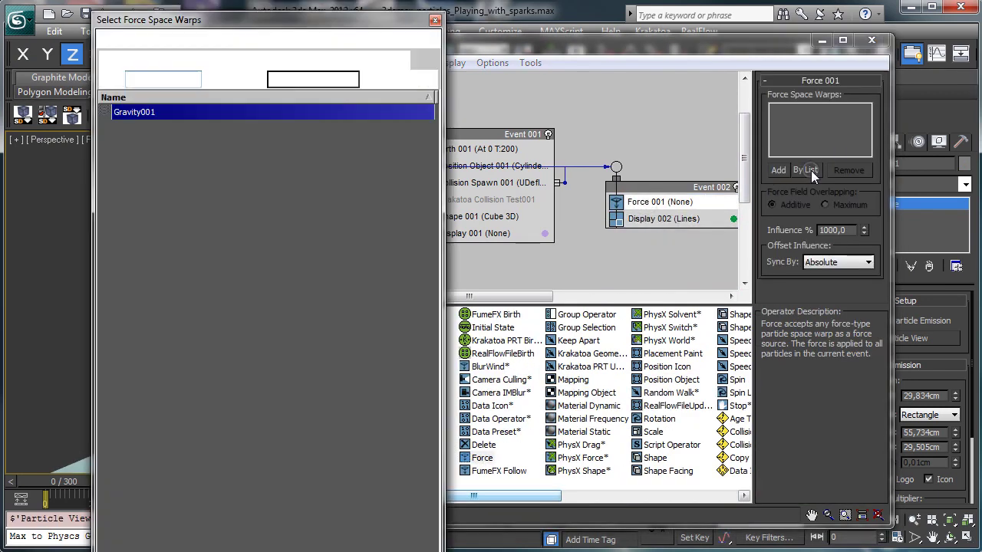
click(120, 123)
double_click(133, 116)
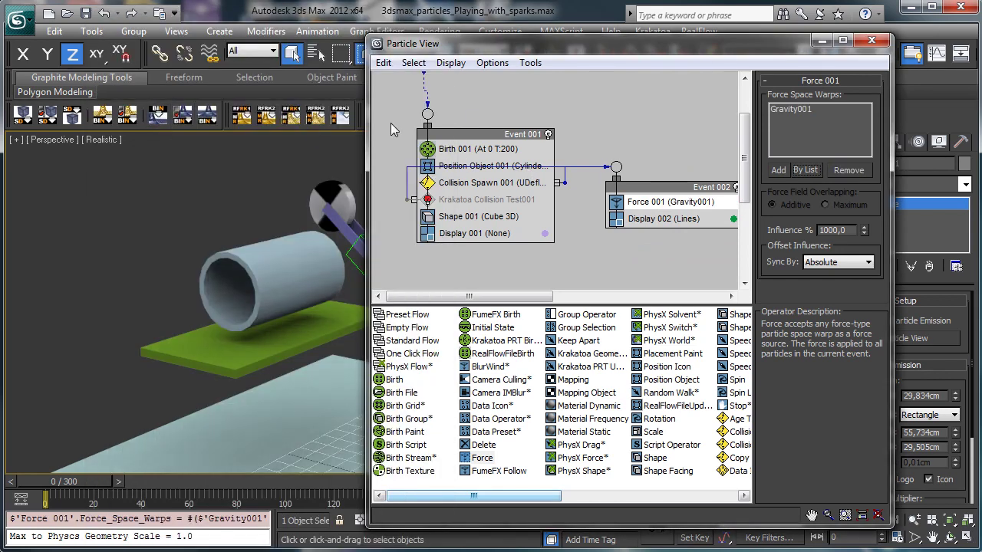
Scrub the animation to frame 71 to check how gravity affects the sparks, and return to frame 0.
click(821, 40)
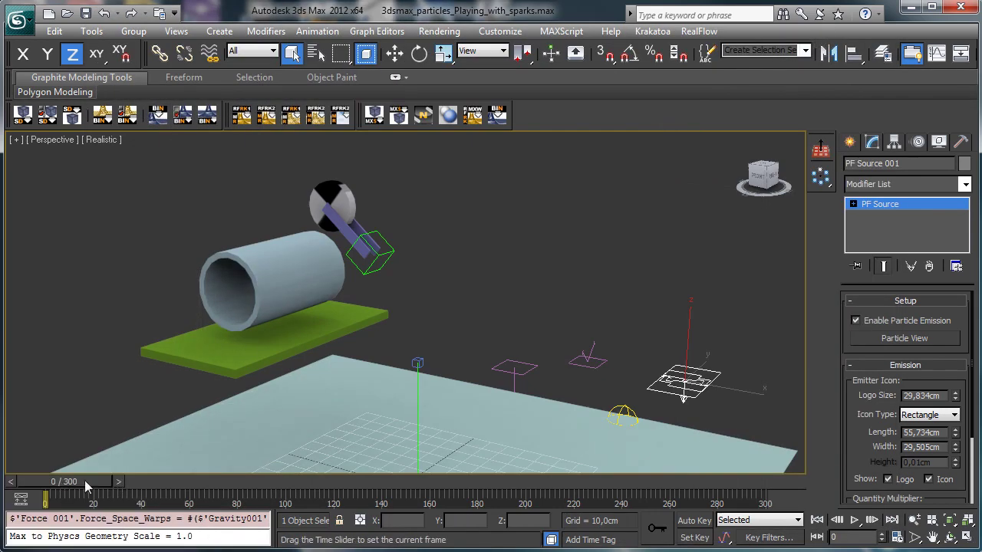
mouse_move(65, 481)
mouse_down()
mouse_move(201, 465)
mouse_move(156, 459)
mouse_move(215, 454)
mouse_move(182, 452)
mouse_move(221, 446)
mouse_move(181, 443)
mouse_move(221, 437)
mouse_up()
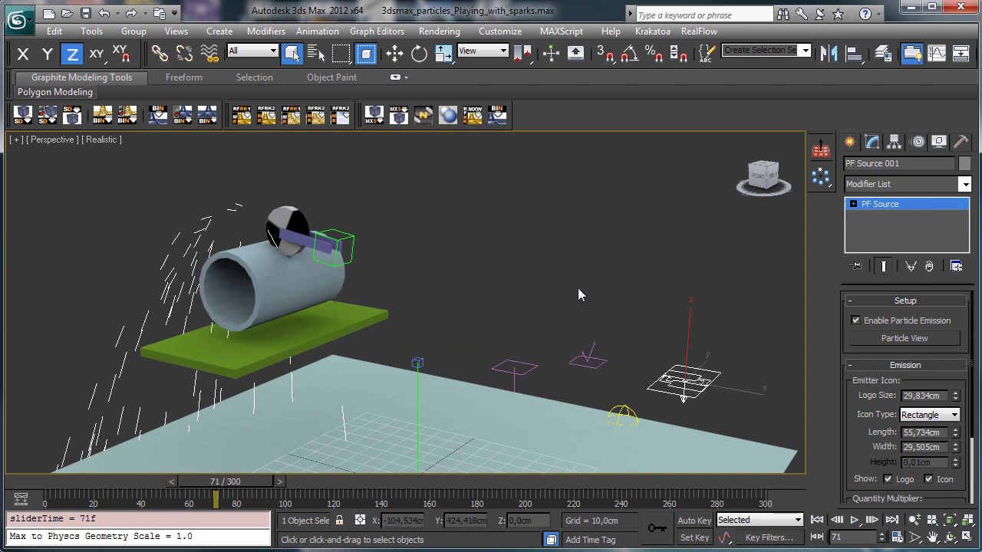
click(48, 482)
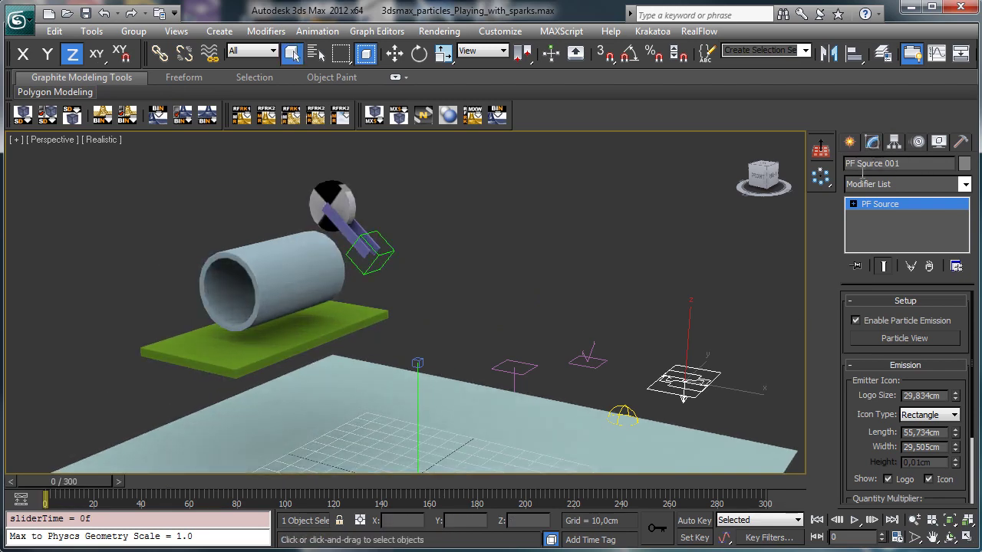
Reopen the Particle View of PF Source 001 and reposition its window to work on the event operators.
click(866, 338)
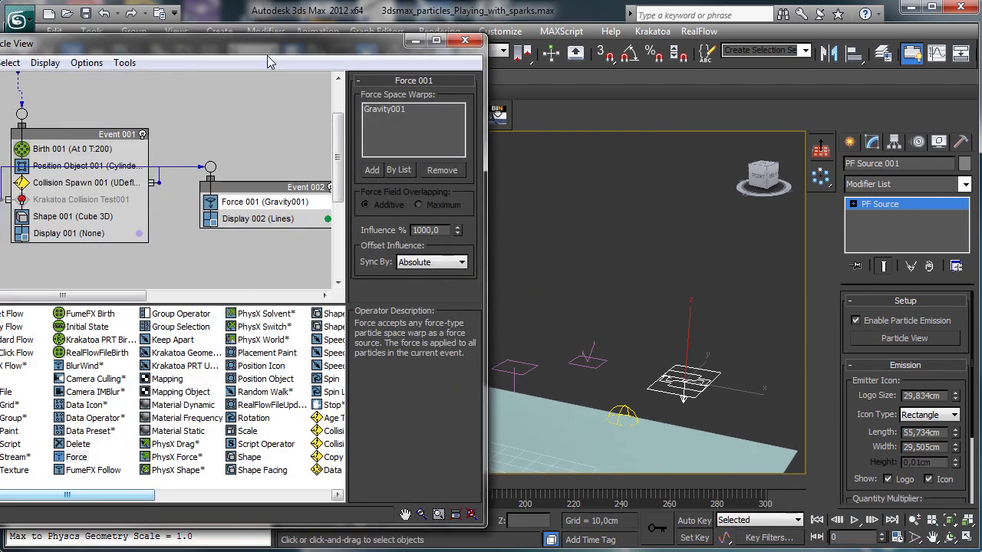
drag(268, 53, 657, 65)
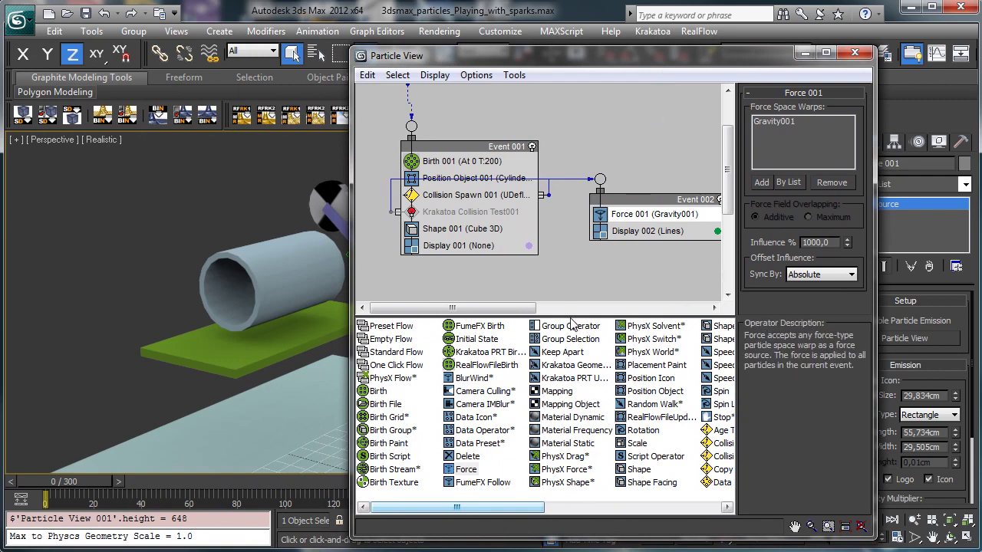
Add a Krakatoa Collision Test below Force 001 in Event 002, assign Tube001 as its geometry and disable Animated Geometry.
drag(571, 316, 571, 365)
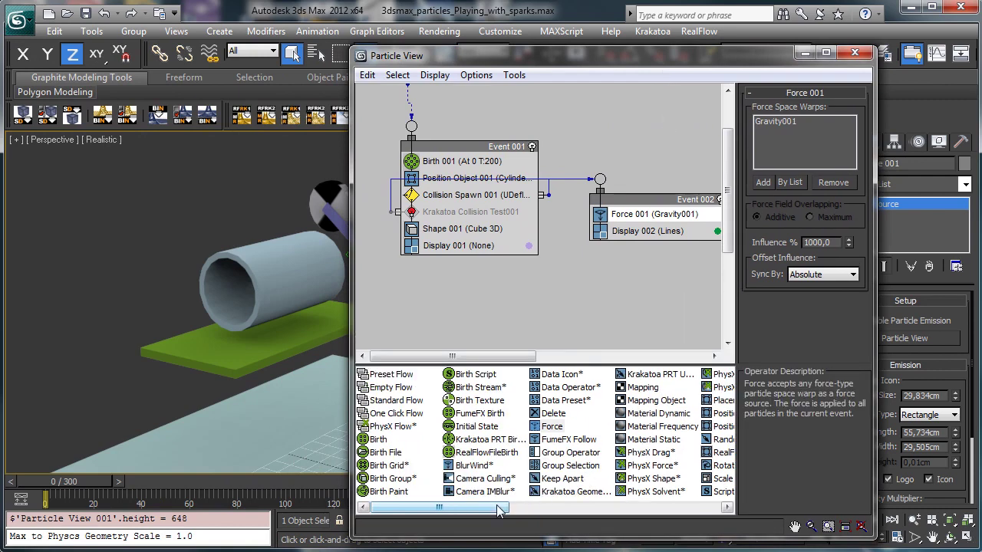
drag(497, 510, 680, 493)
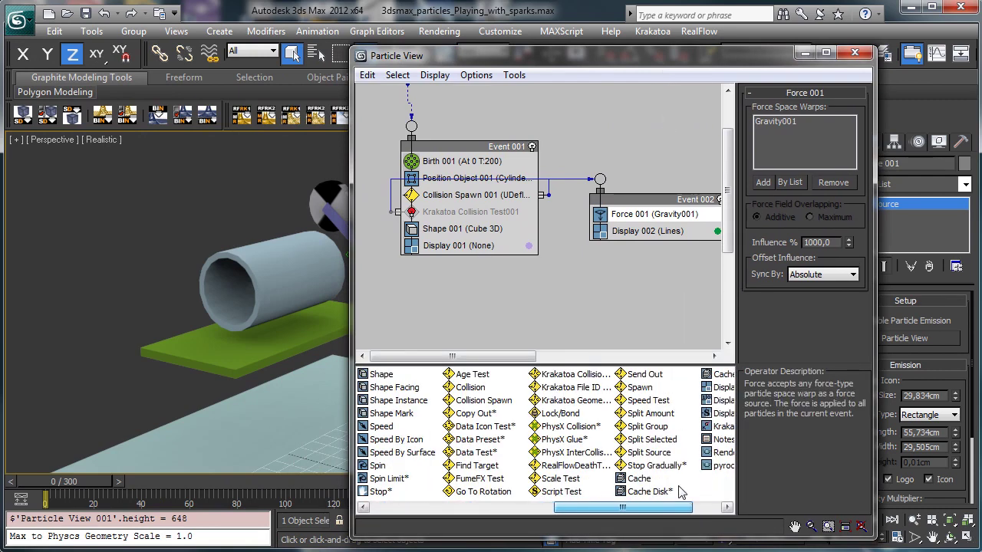
drag(570, 376, 606, 230)
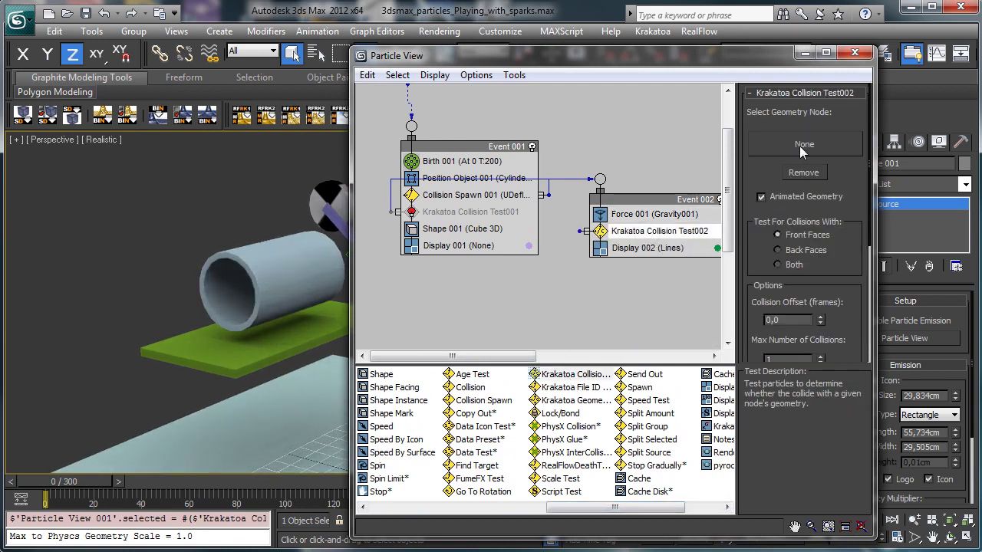
click(799, 146)
click(231, 267)
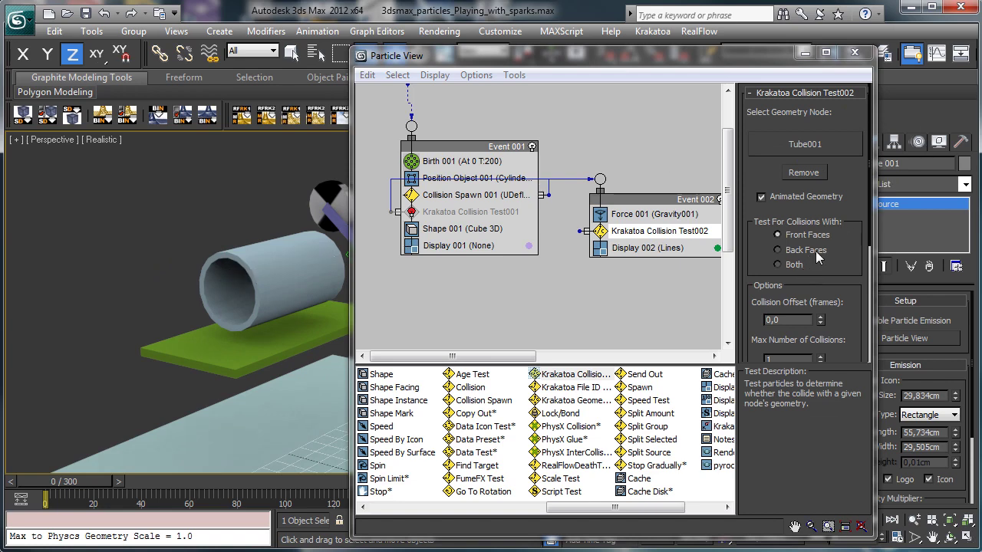
click(761, 198)
drag(768, 246, 763, 165)
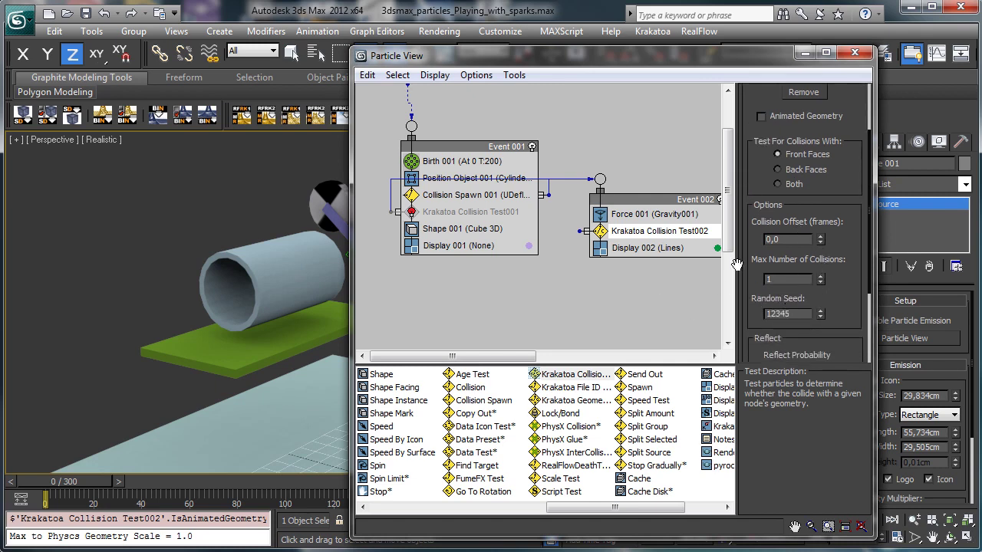
Add a second Krakatoa Collision Test to Event 002 using the green box as its geometry, with Animated Geometry disabled.
drag(567, 378, 649, 249)
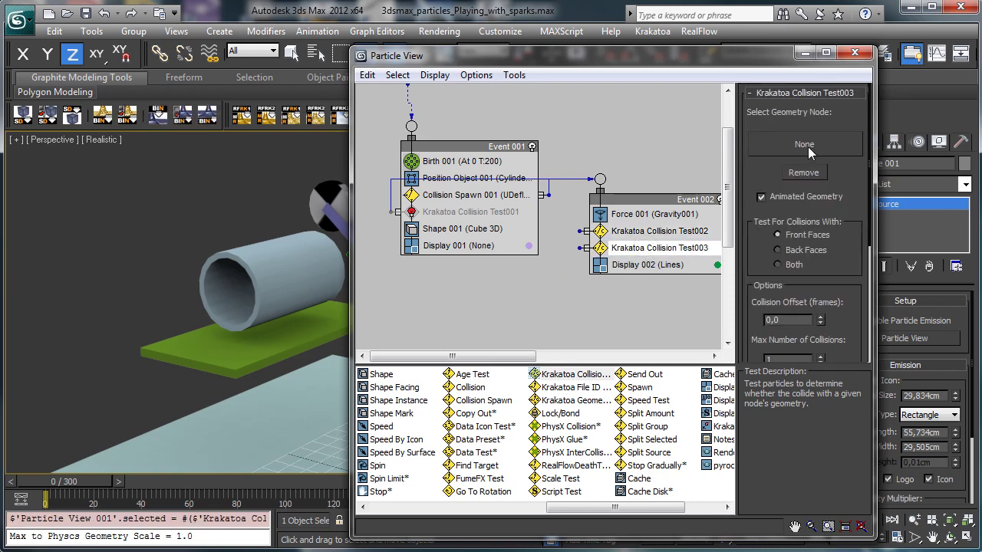
click(808, 146)
click(263, 340)
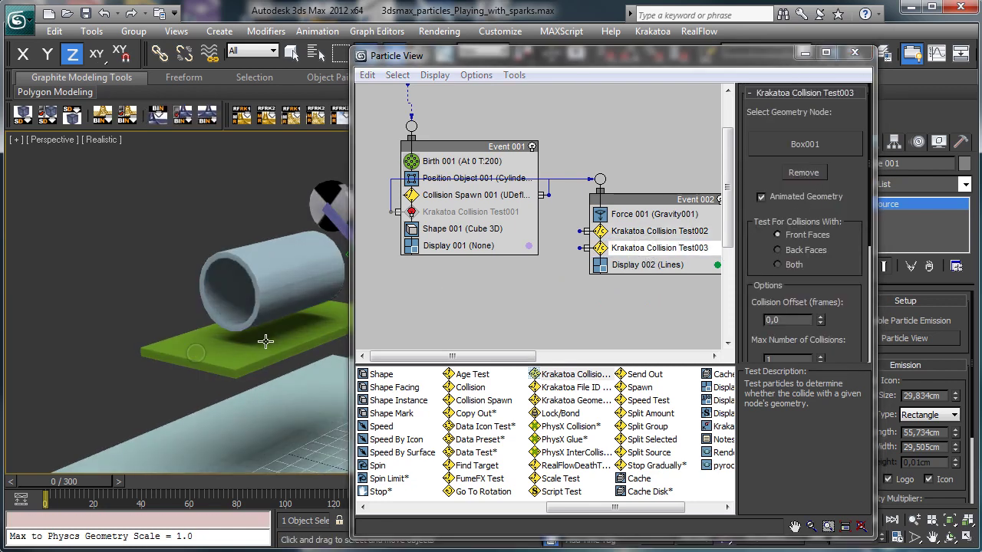
click(761, 198)
Add a third Krakatoa Collision Test to Event 002 using the ground plane as its geometry, with Animated Geometry disabled.
drag(559, 381, 628, 270)
click(761, 196)
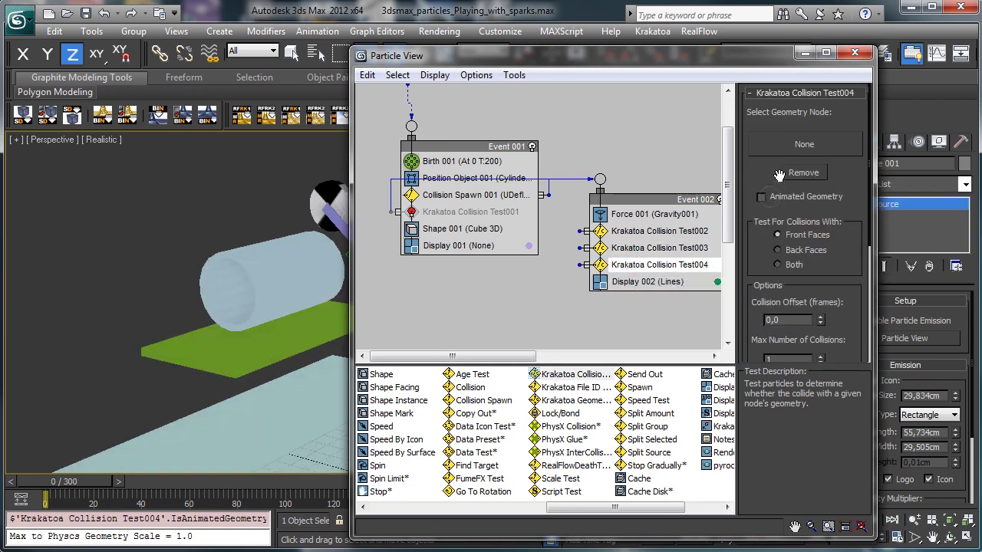
click(804, 144)
click(269, 445)
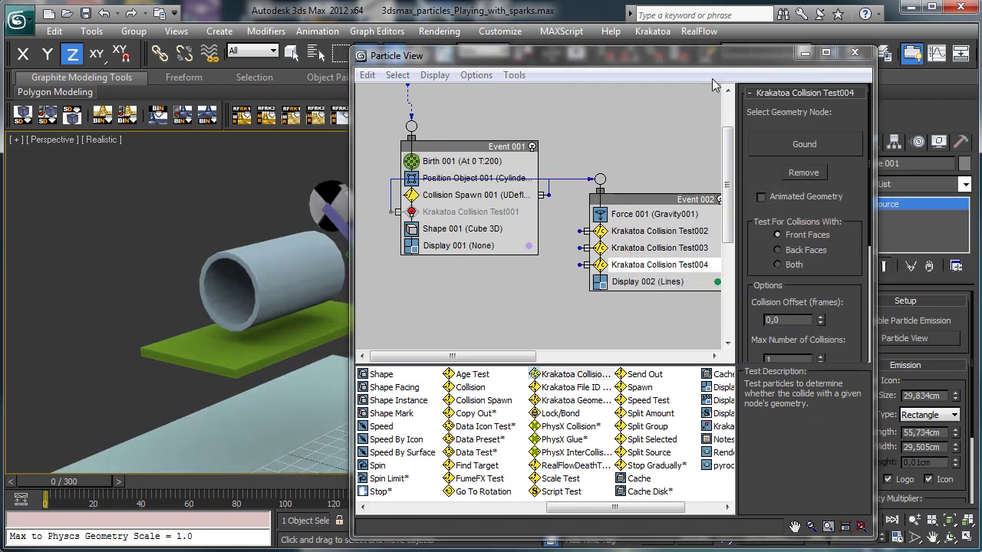
Uncover the viewport and scrub the animation to check how the particles collide with the objects.
drag(558, 55, 957, 214)
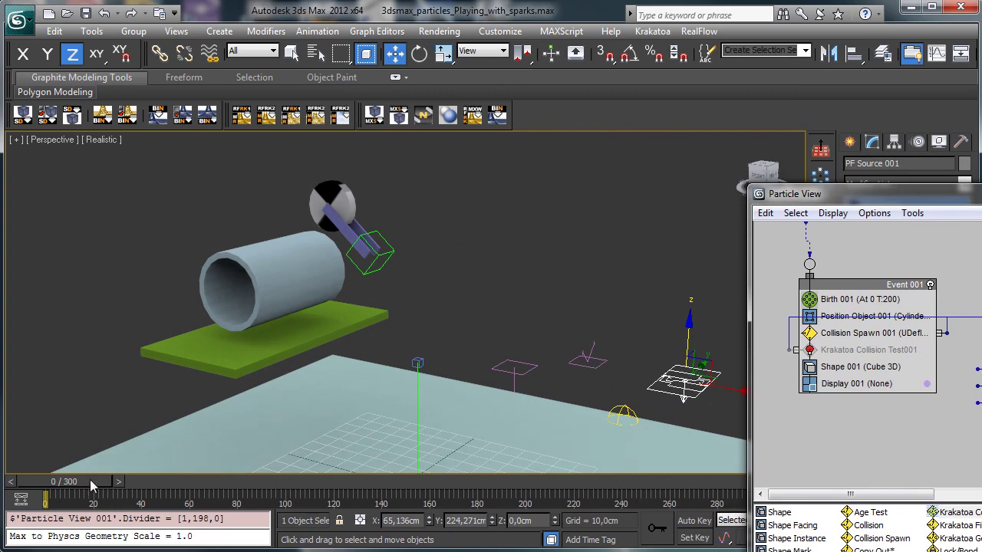
drag(91, 486, 68, 414)
drag(868, 198, 571, 66)
Set the tube's collision test to reflect with 35% magnitude, 35% variation and 30% chaos.
click(757, 237)
drag(926, 254, 934, 173)
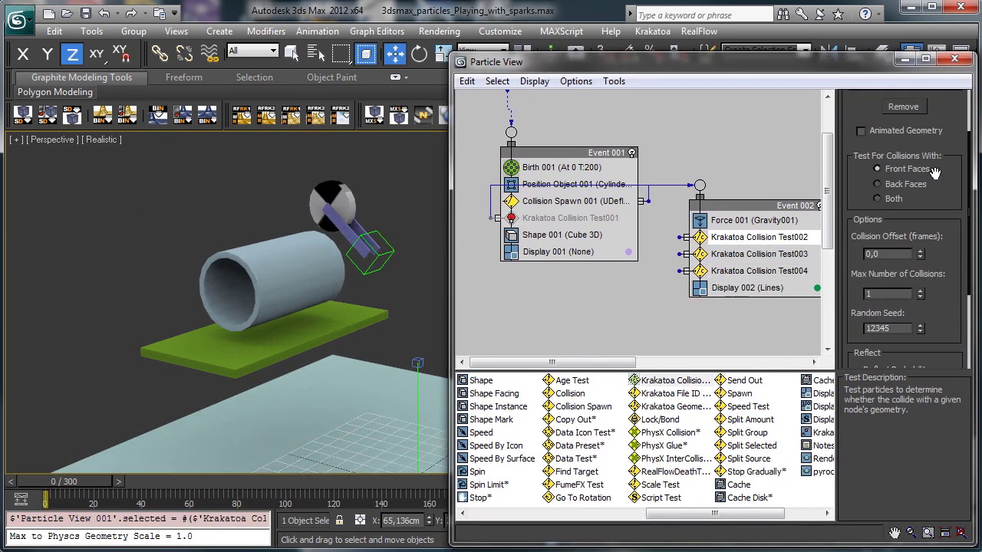
drag(935, 256, 940, 191)
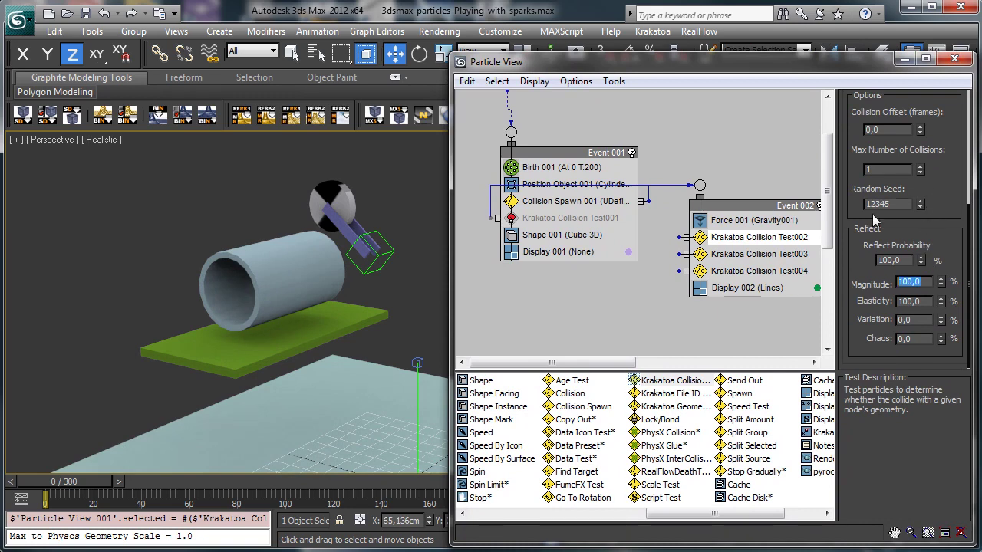
text(35)
key(Return)
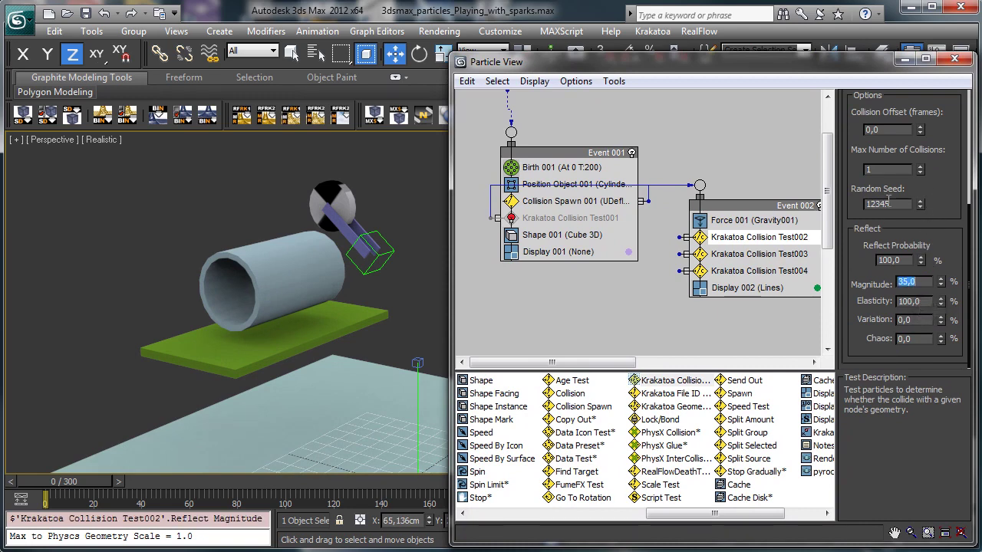
click(913, 320)
click(918, 342)
text(3)
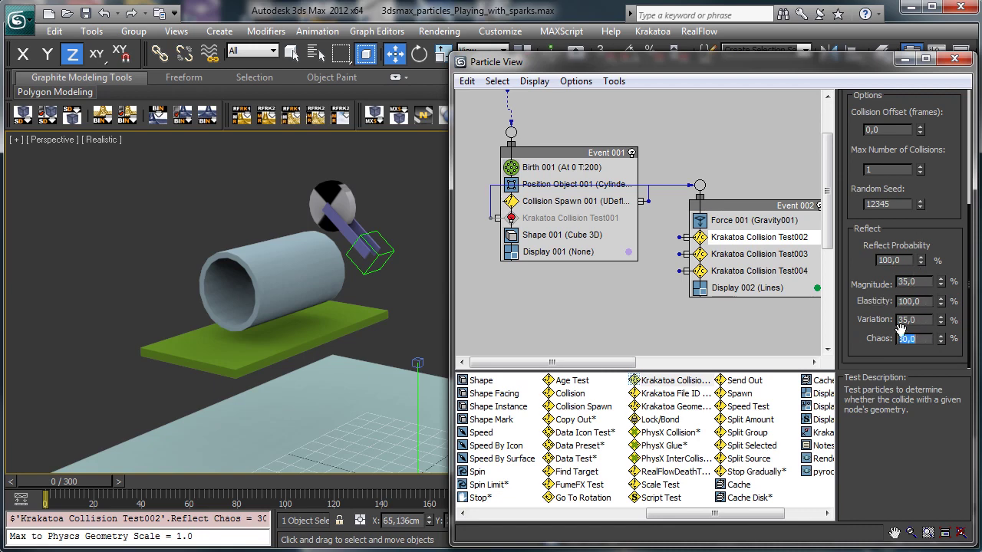
Set the reflect magnitude and variation of the green box's collision test to 35% each.
click(735, 256)
drag(954, 399, 953, 90)
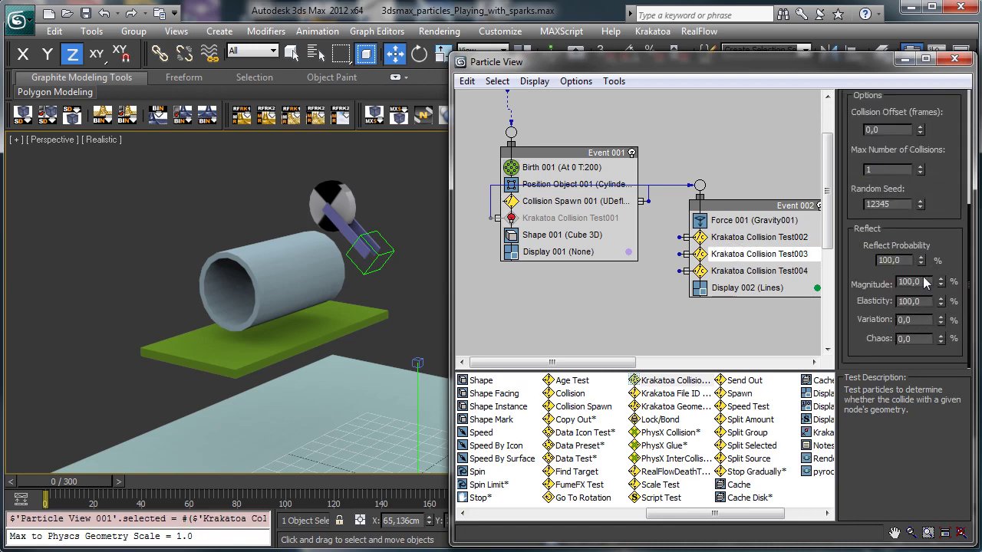
key(Return)
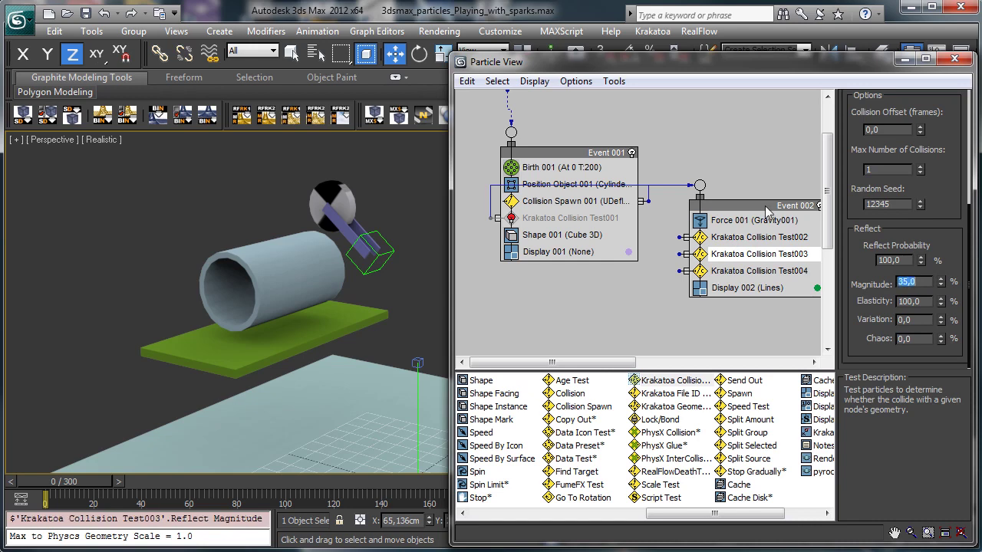
click(913, 320)
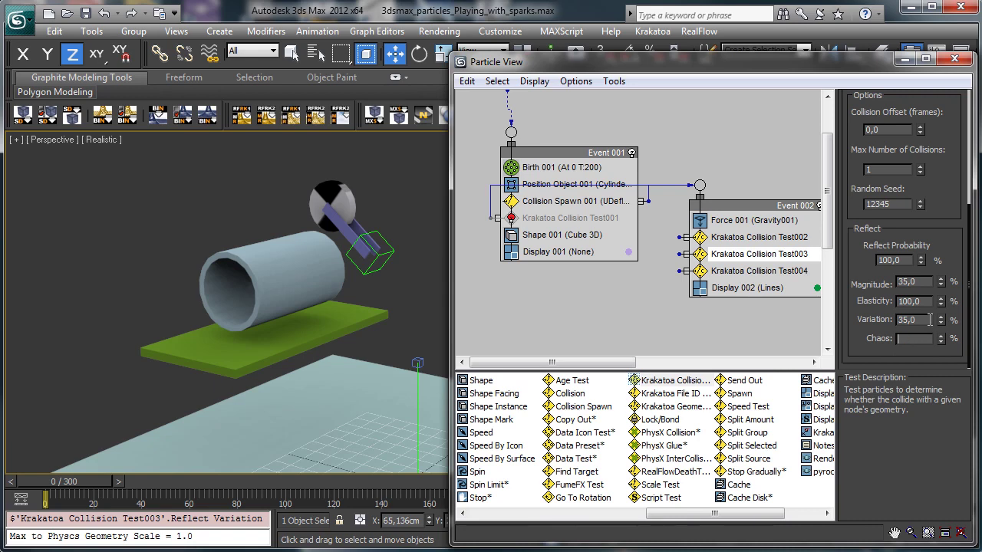
Set the ground plane's collision test to reflect with 35% magnitude, 35% variation and 30% chaos.
click(764, 273)
scroll(913, 265, down, 5)
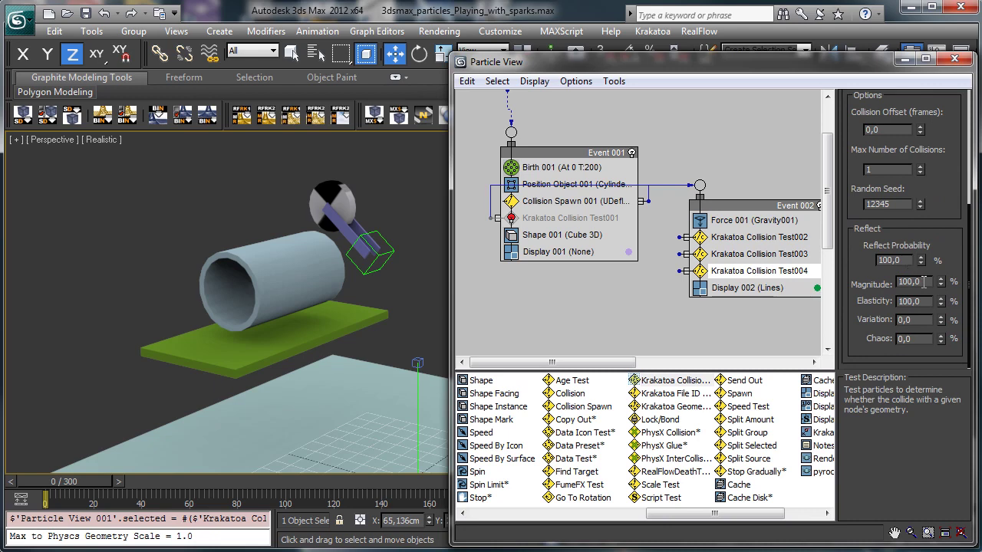
text(35)
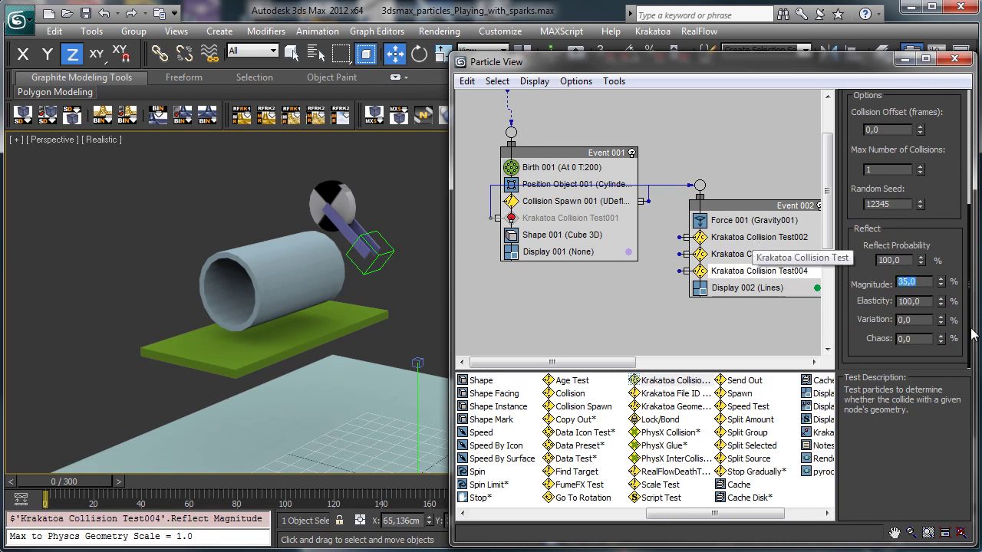
click(911, 320)
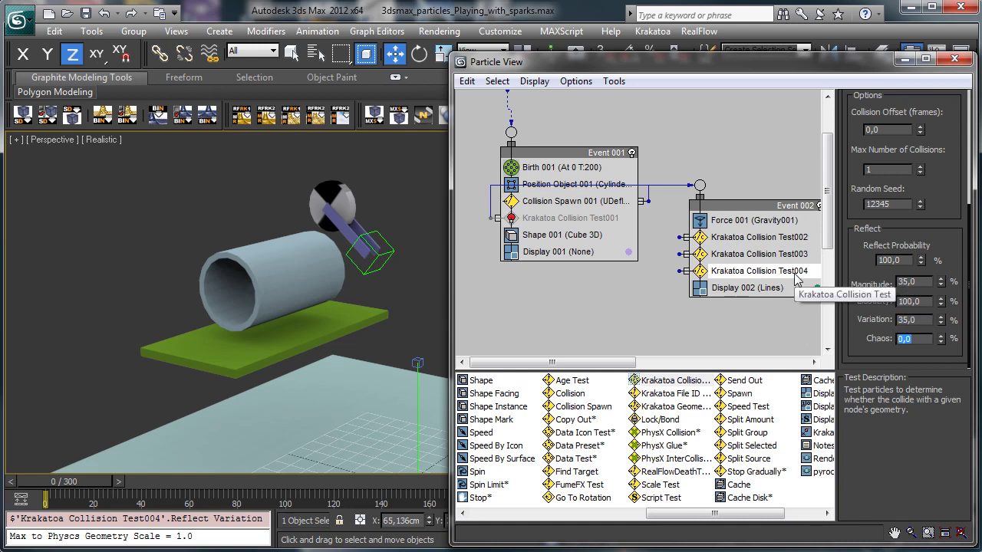
Go to frame 70 and move the ground plane along the X axis so it lies under the falling sparks.
mouse_move(46, 499)
mouse_down()
mouse_move(242, 499)
mouse_move(207, 514)
mouse_move(234, 514)
mouse_move(193, 516)
mouse_move(213, 511)
mouse_up()
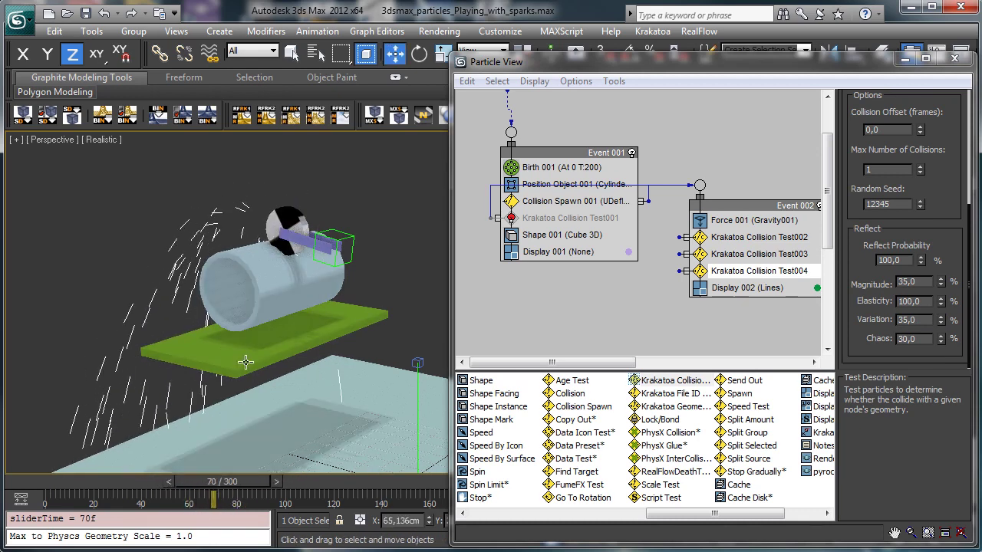
key(w)
click(292, 451)
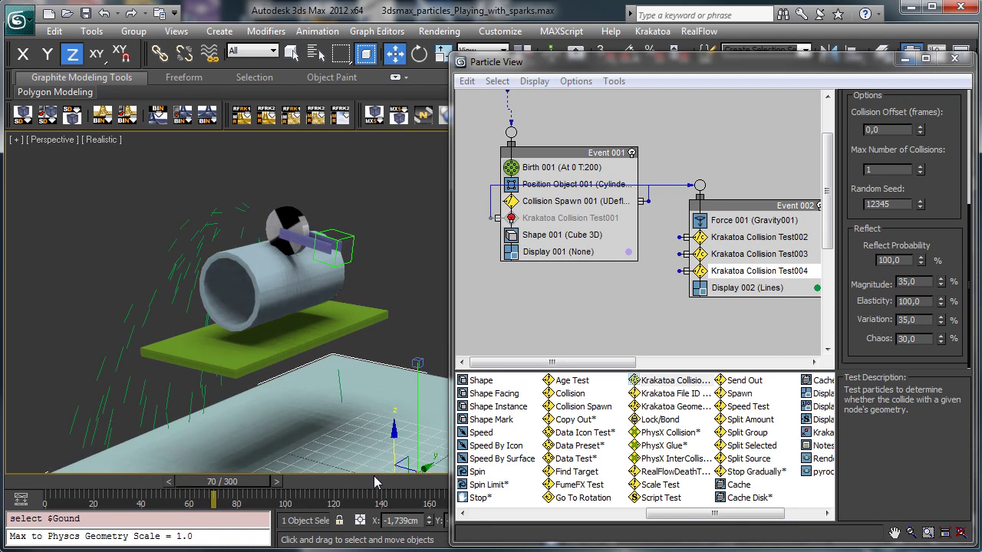
click(904, 60)
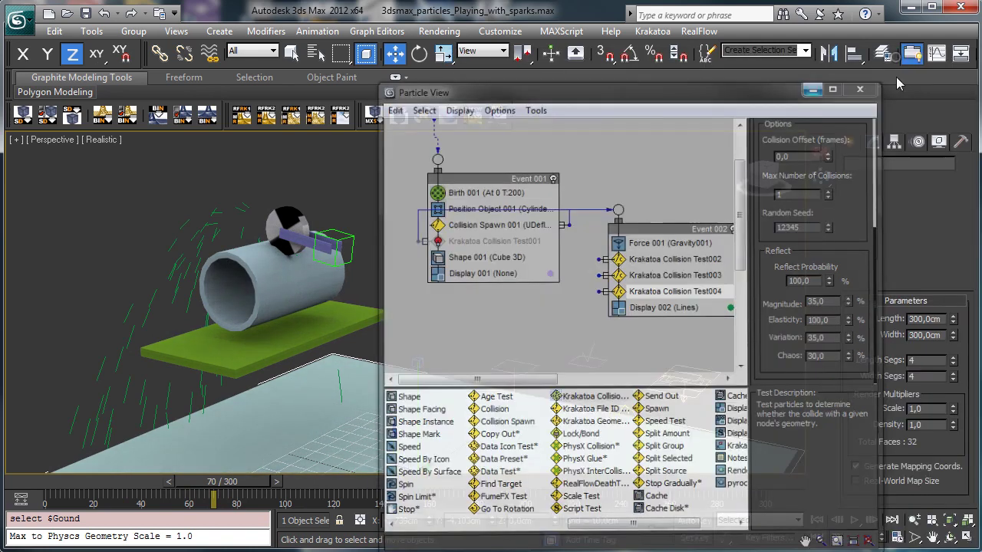
click(934, 537)
drag(425, 396, 539, 359)
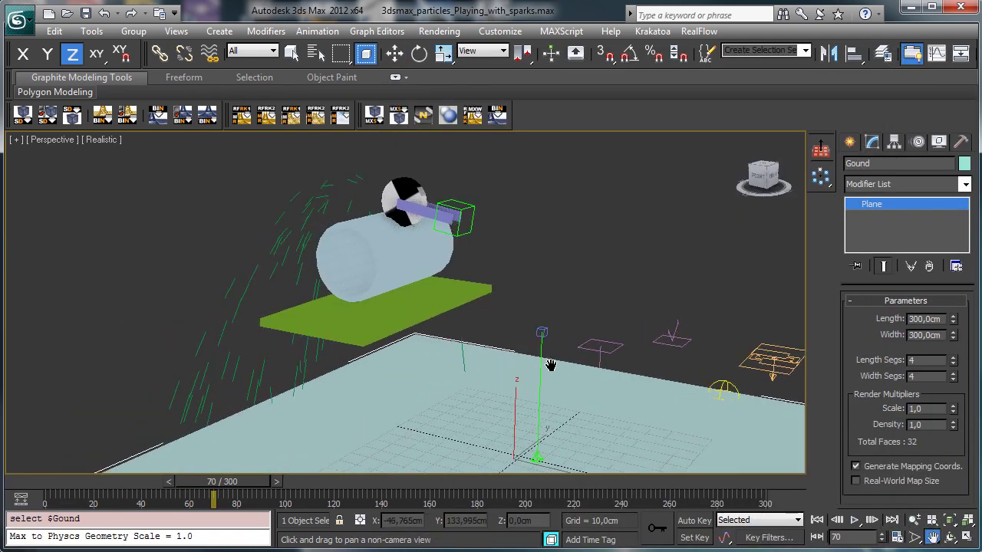
click(396, 53)
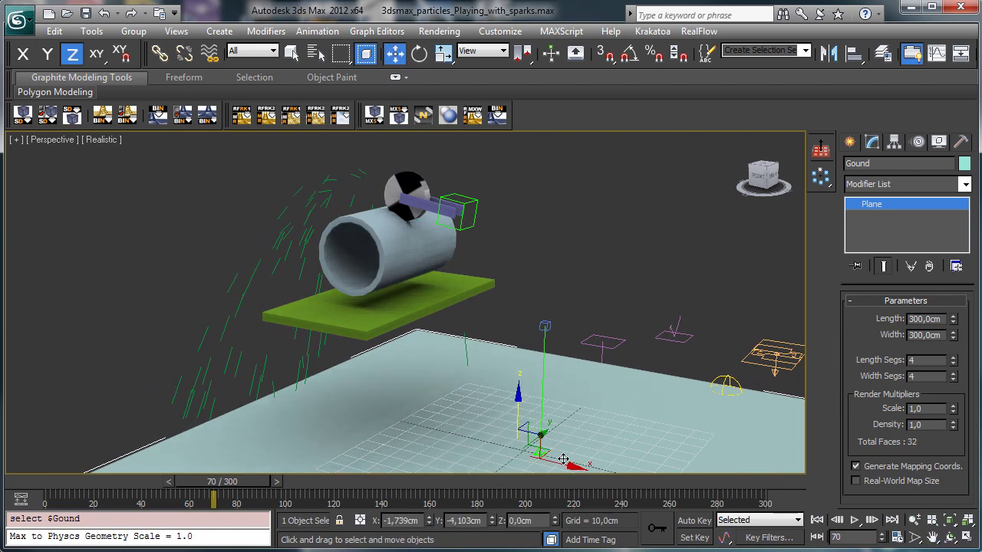
drag(486, 450, 436, 408)
Move the green box along the X axis to about -99.37 cm and return the animation to frame 0.
click(410, 308)
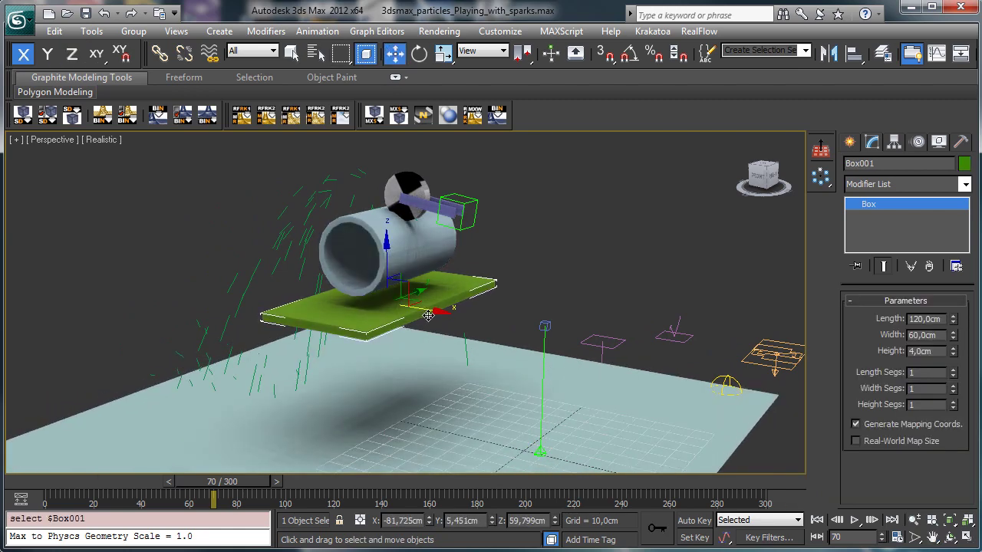
mouse_move(399, 303)
mouse_down()
mouse_move(382, 302)
mouse_move(399, 302)
mouse_up()
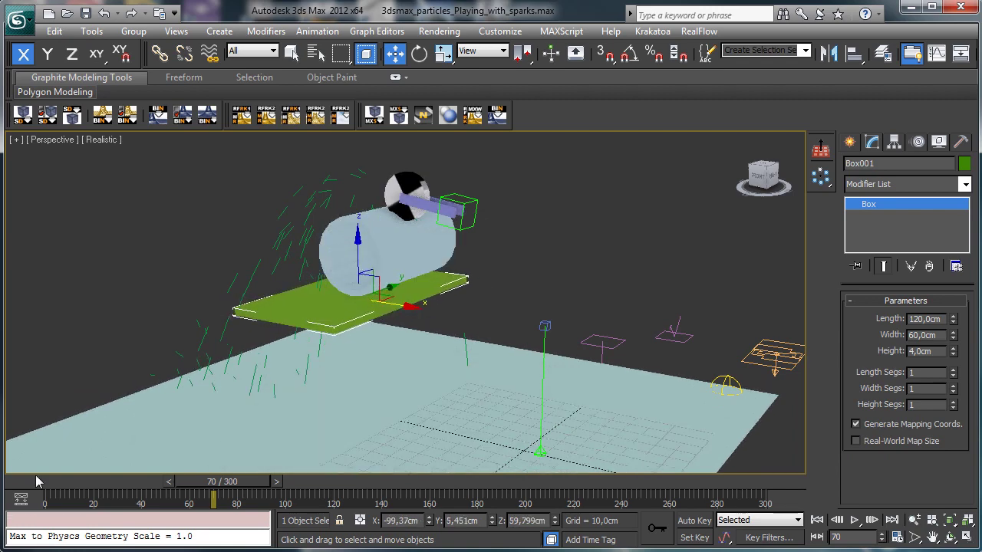
drag(201, 483, 63, 480)
key(w)
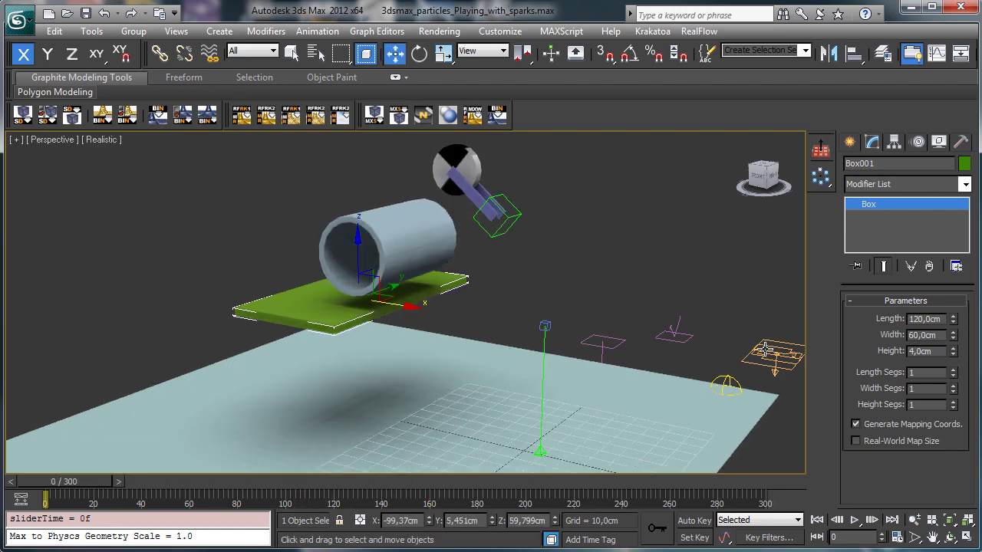
Set the particle source's Birth 001 operator to stop emitting at frame 300 with an amount of 2000.
click(773, 355)
click(907, 338)
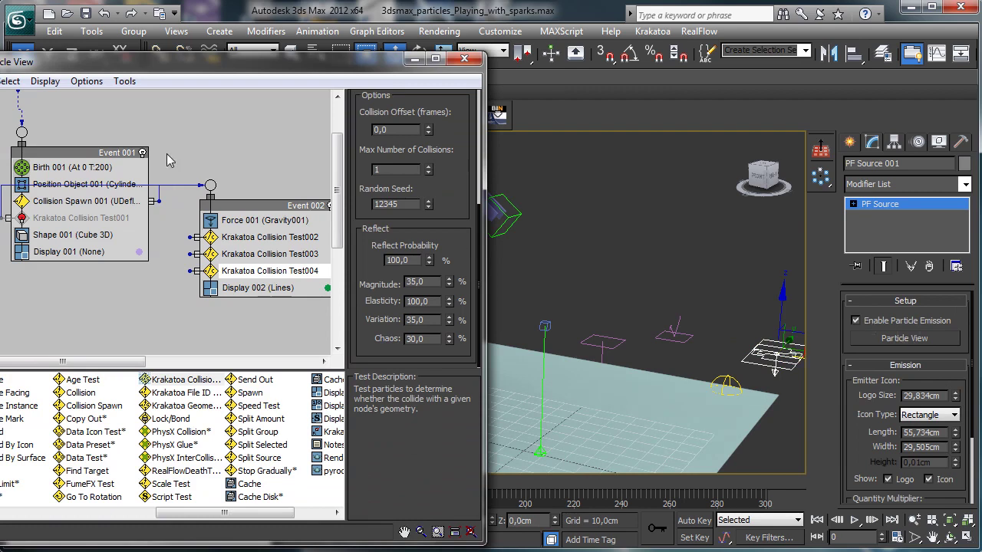
click(81, 169)
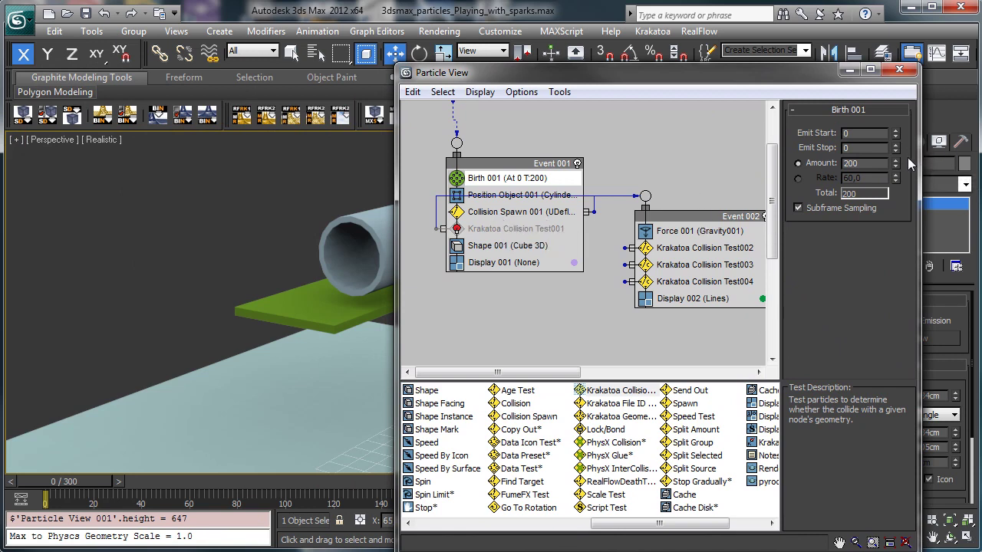
double_click(859, 149)
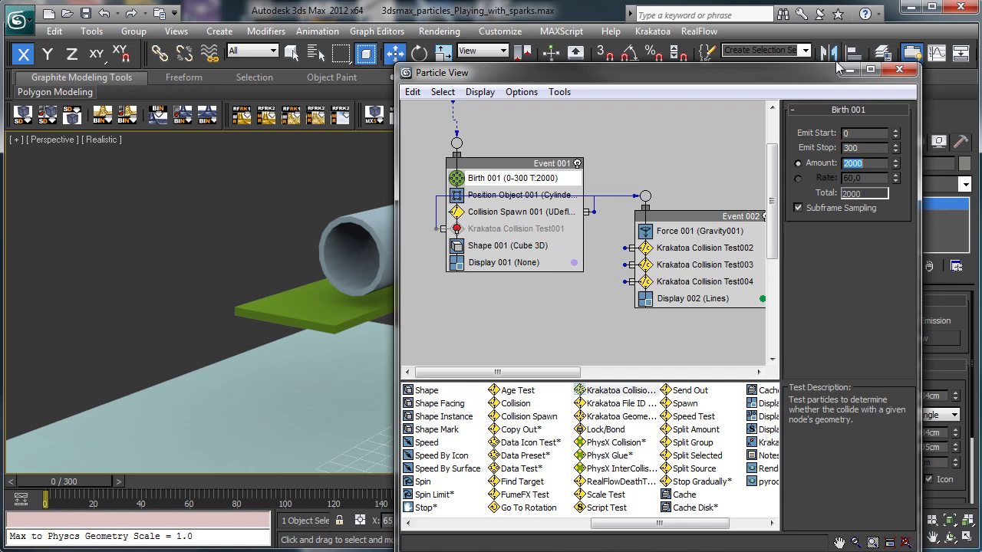
click(841, 69)
Scrub through the animation to check the continuous spark emission, return to frame 0 and reopen Particle View.
drag(74, 485, 743, 438)
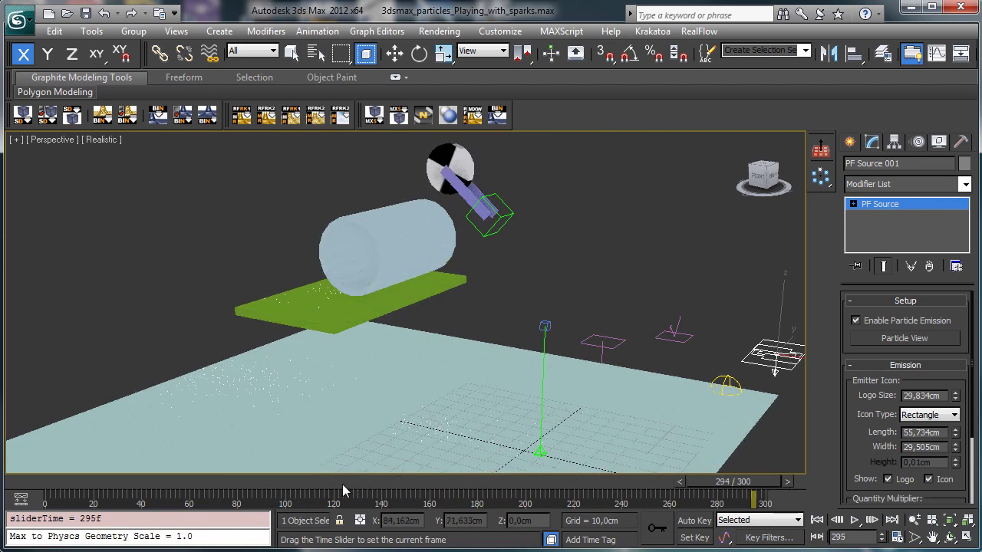
drag(343, 487, 557, 479)
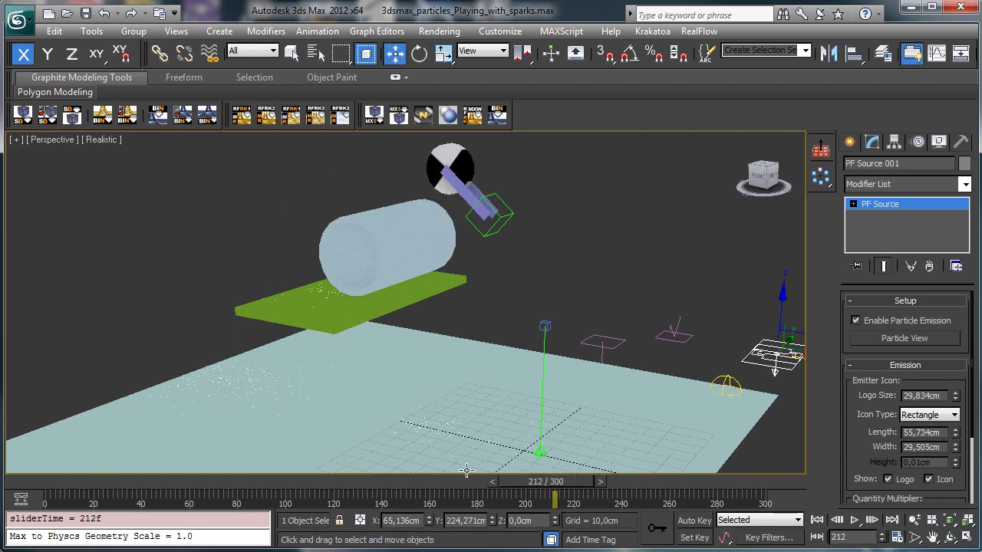
drag(384, 486, 8, 499)
click(884, 342)
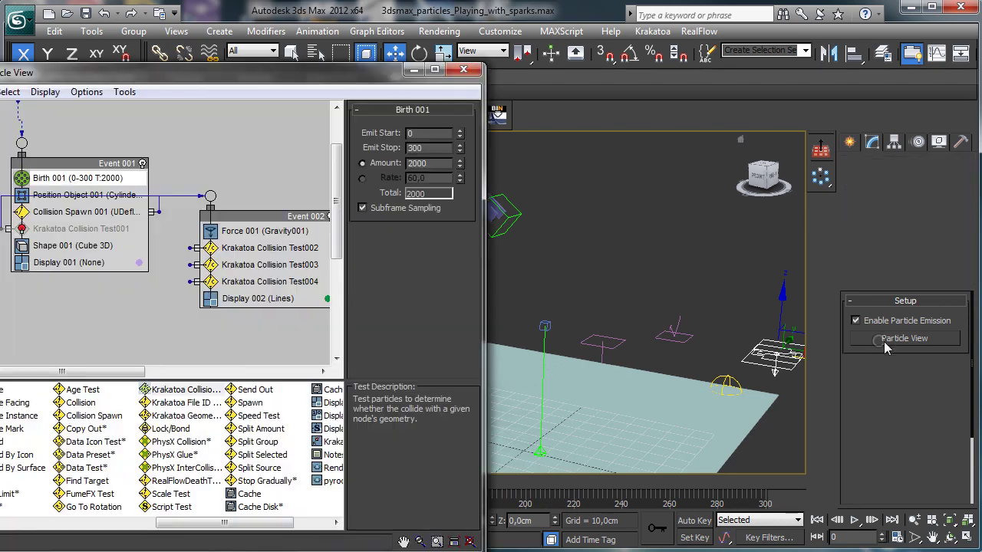
drag(197, 81, 520, 74)
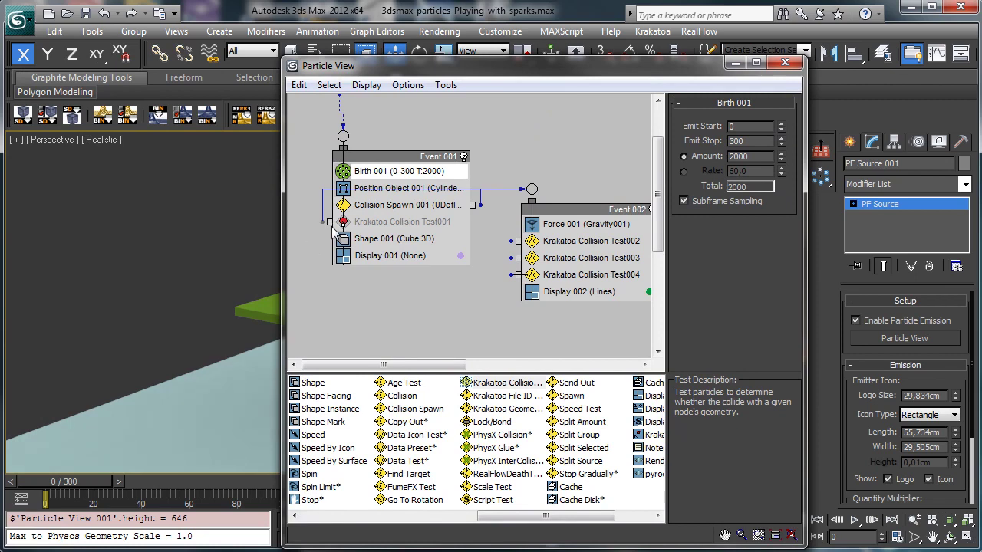
Move Event 002 lower in the particle flow and create a new event below it starting with a Spawn test.
drag(557, 215, 559, 304)
drag(658, 214, 664, 253)
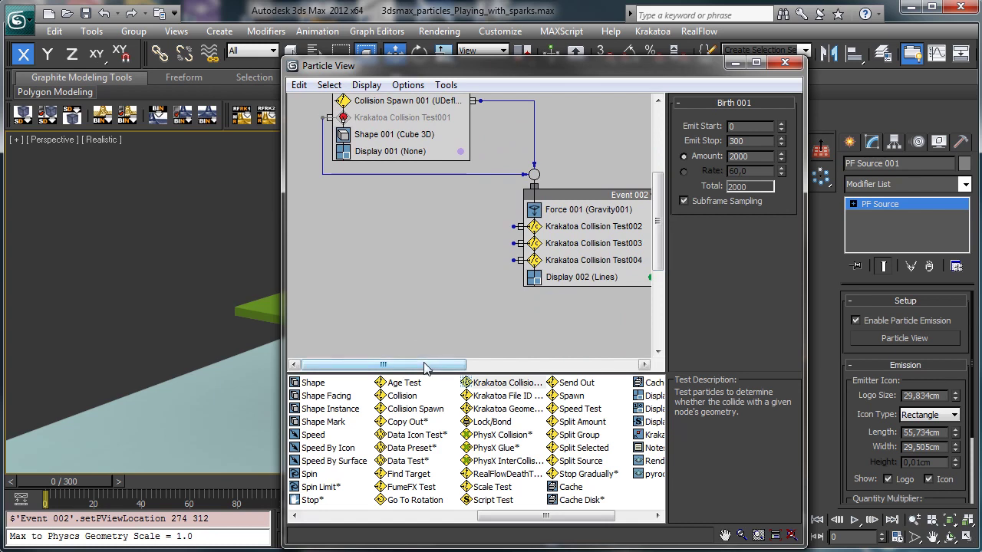
drag(384, 365, 427, 365)
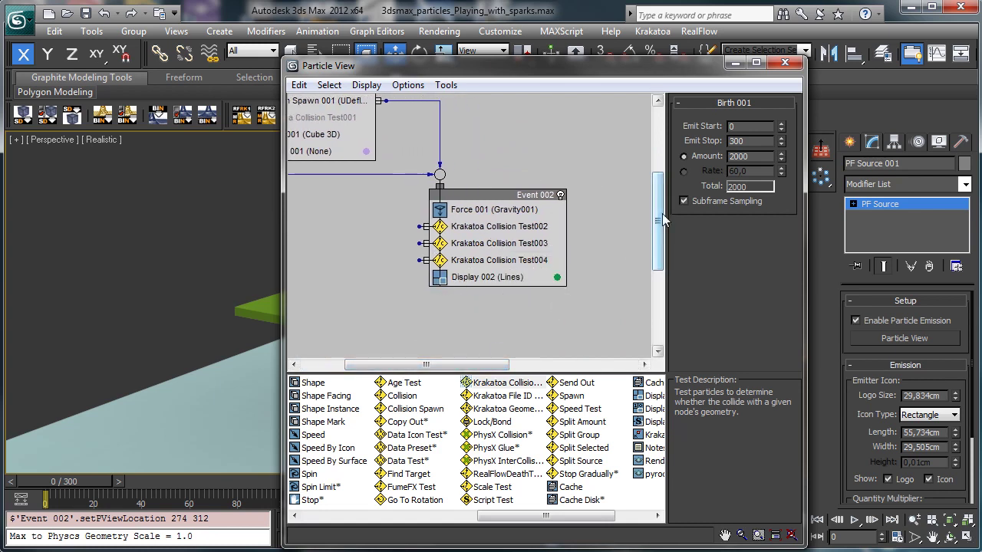
drag(659, 221, 658, 247)
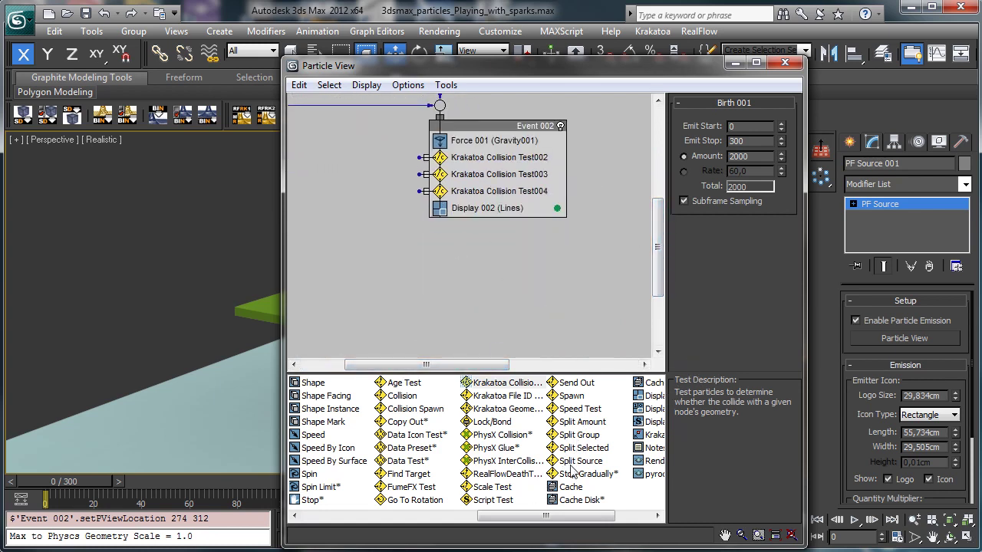
drag(571, 396, 384, 307)
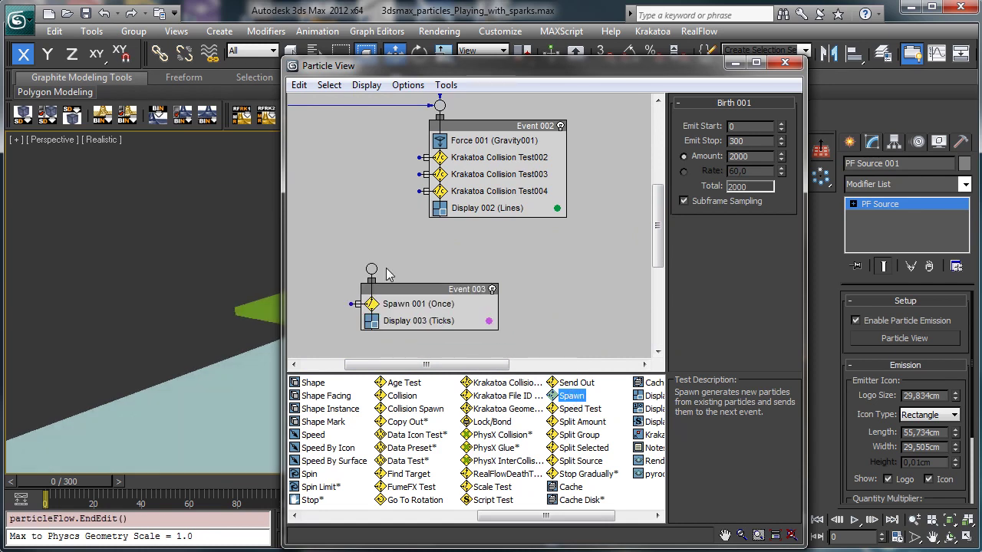
Wire the outputs of Krakatoa Collision Test002, Test003 and Test004 to the input of the new Spawn event.
click(419, 190)
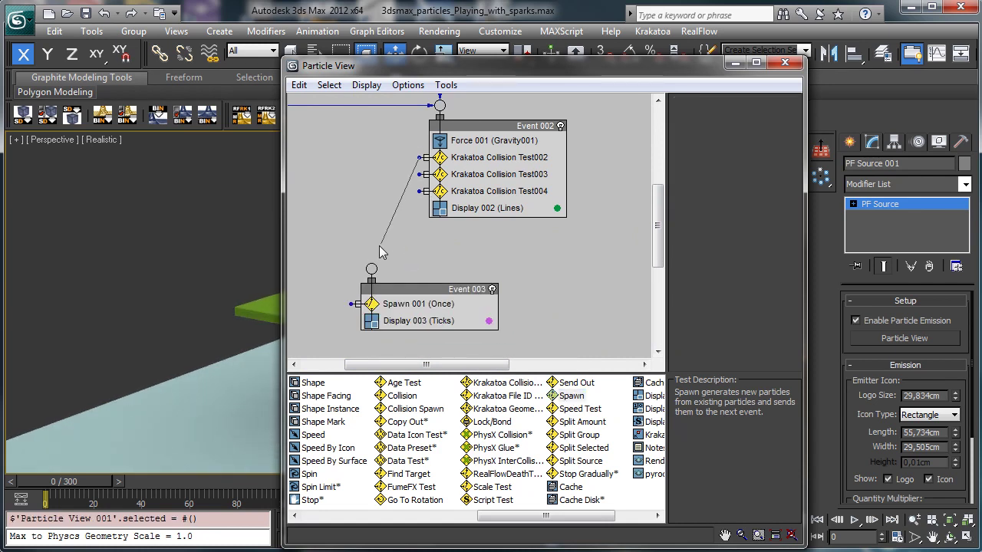
drag(371, 270, 371, 269)
drag(420, 191, 371, 268)
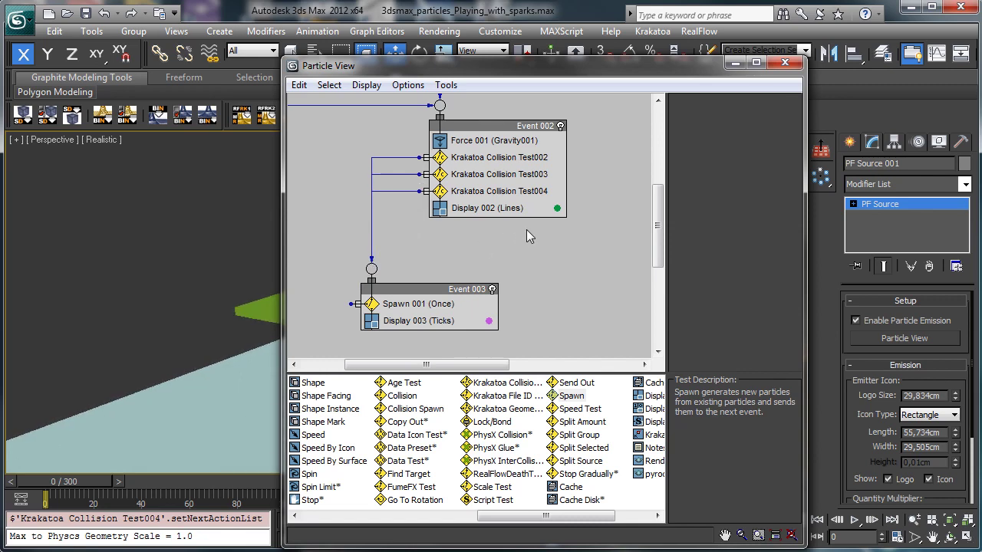
Close Particle View and scrub to frame 84 to check how the spawned particles behave.
key(6)
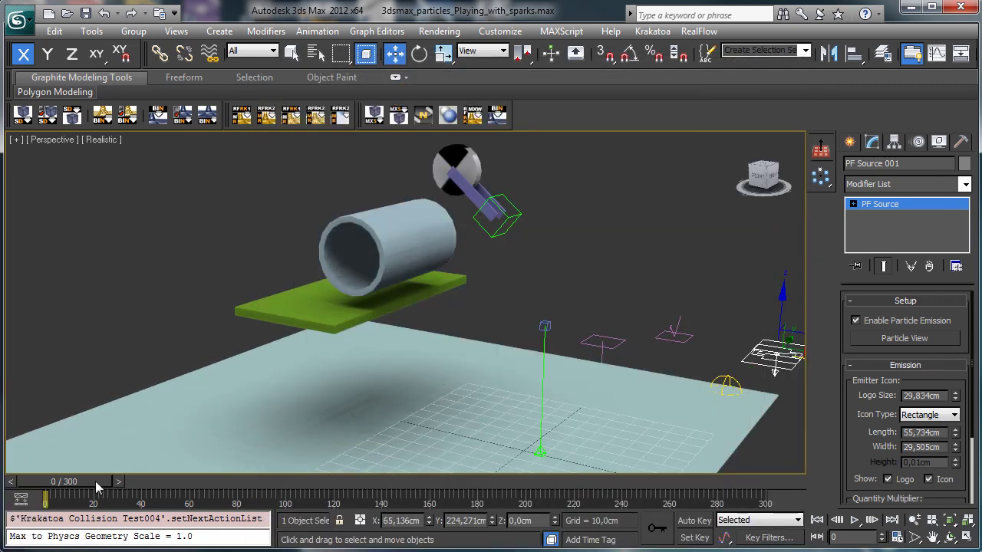
drag(101, 481, 286, 456)
key(w)
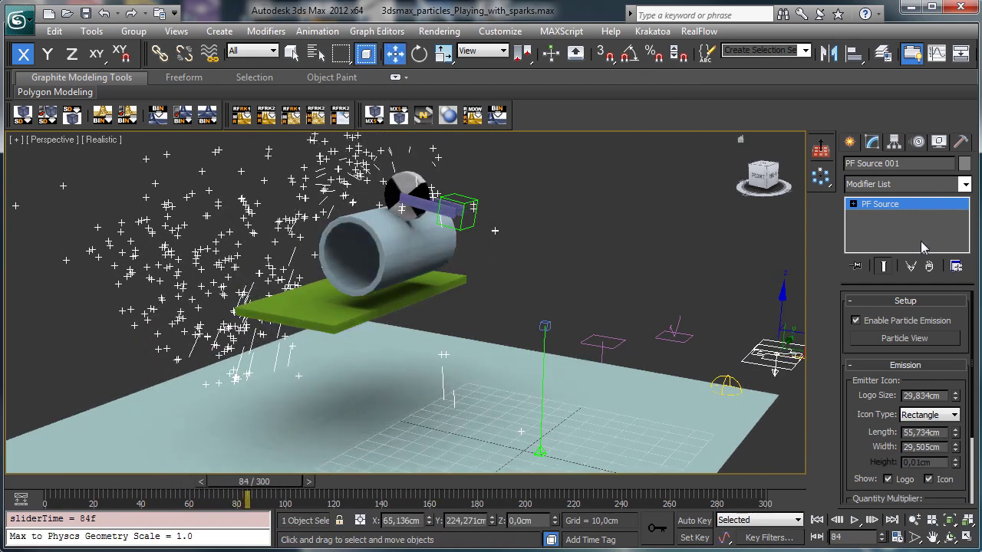
Reopen Particle View and paste the Gravity001 Force operator from Event 002 as an instance below Spawn 001 in Event 003.
click(894, 339)
drag(332, 72, 812, 55)
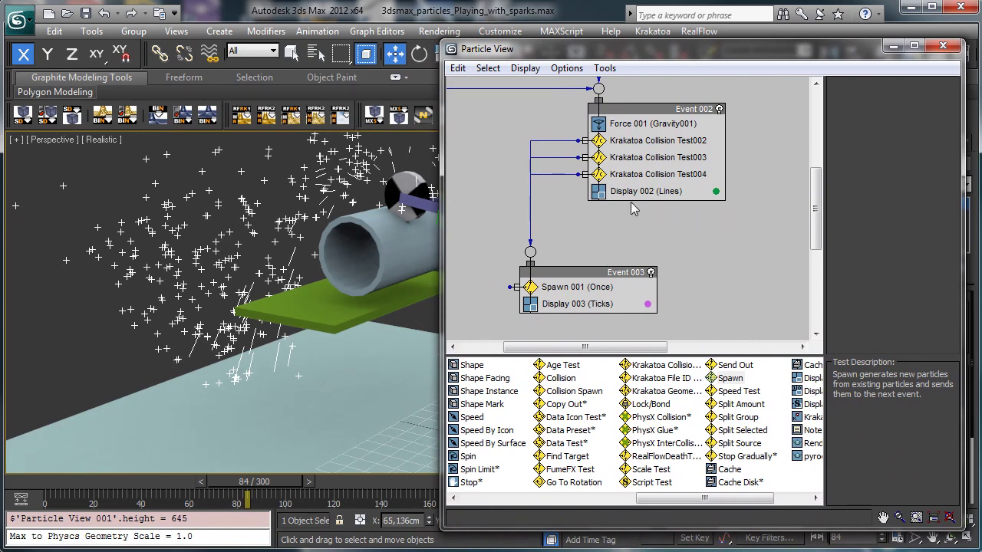
click(640, 128)
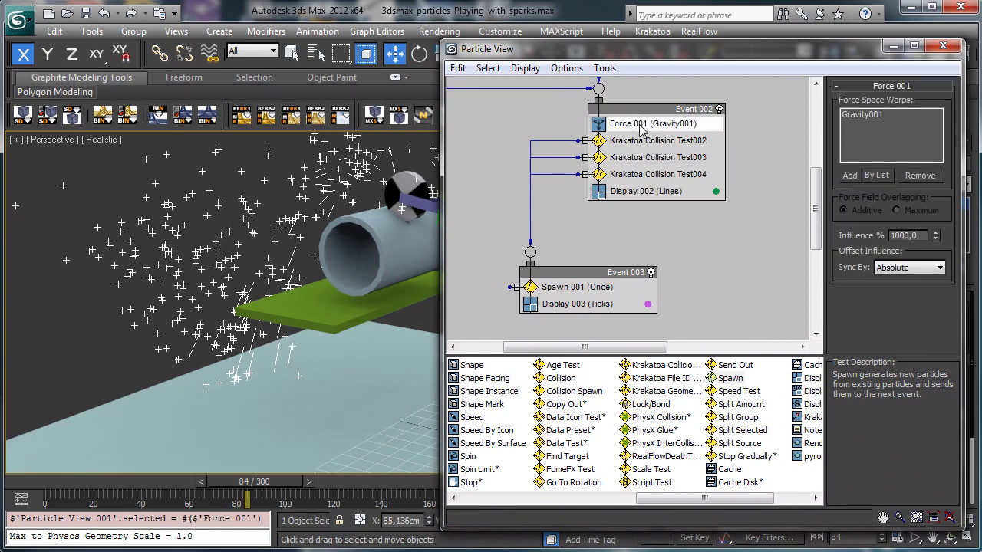
right_click(639, 129)
click(677, 248)
right_click(552, 290)
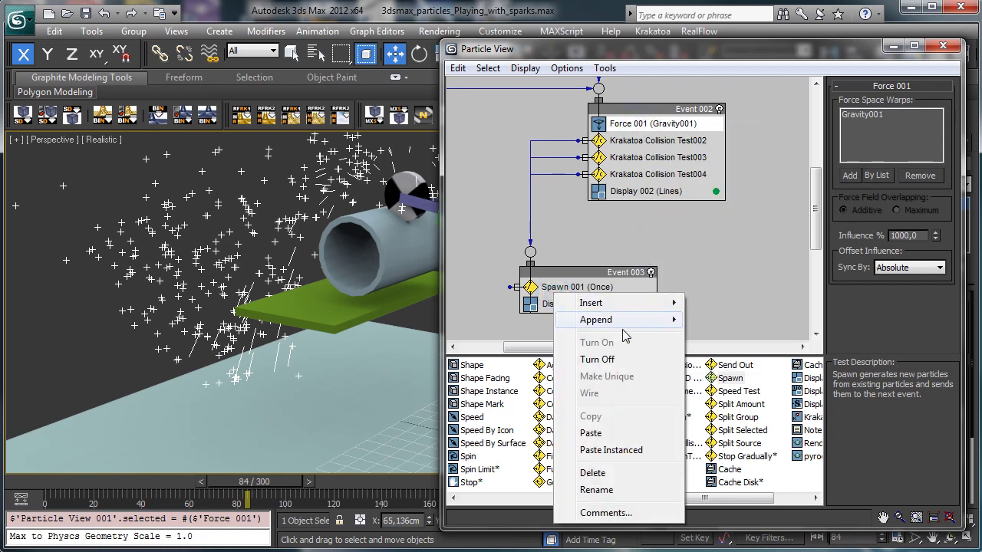
click(614, 450)
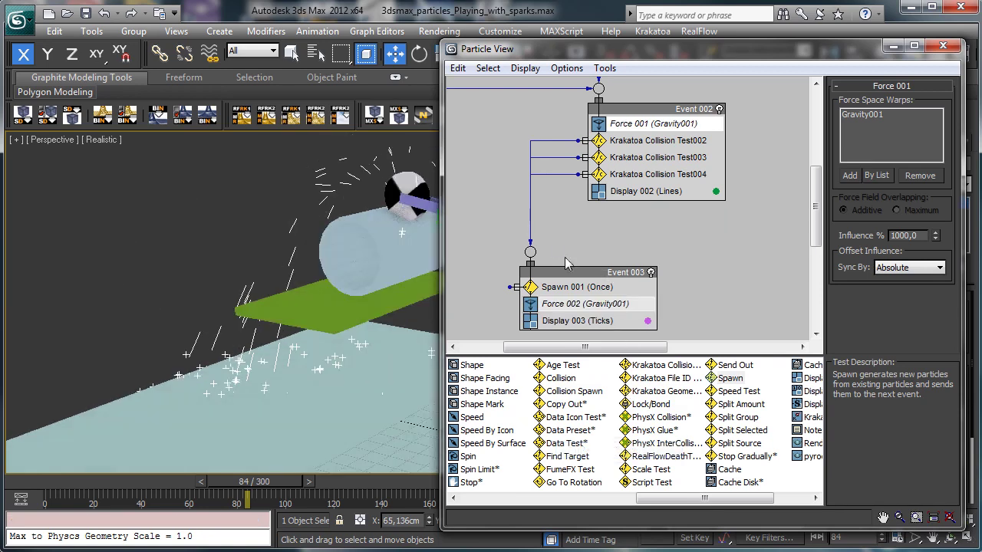
Return to frame 0 and set the display type of Event 003's Display operator to Lines.
mouse_move(35, 487)
mouse_down()
mouse_move(300, 500)
mouse_move(38, 495)
mouse_up()
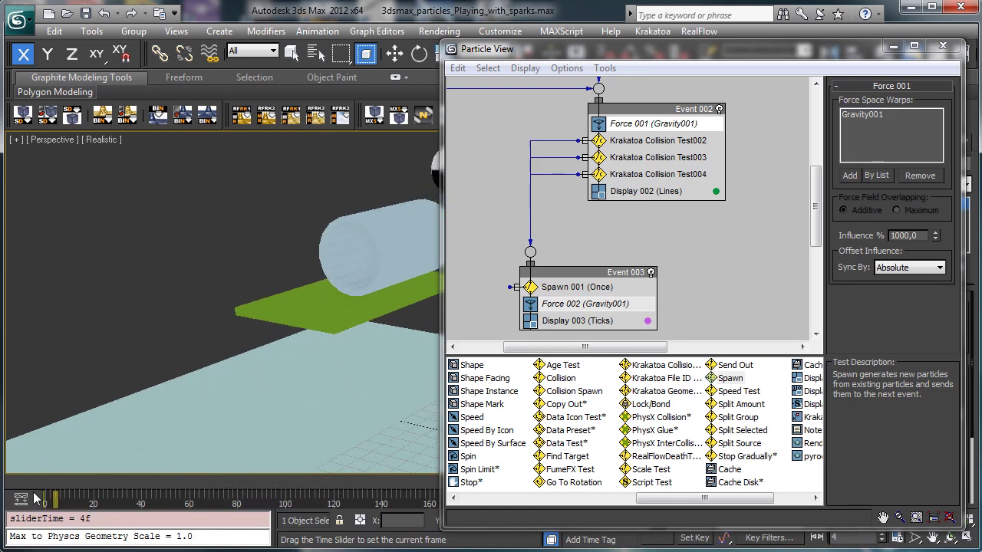
click(577, 321)
click(910, 108)
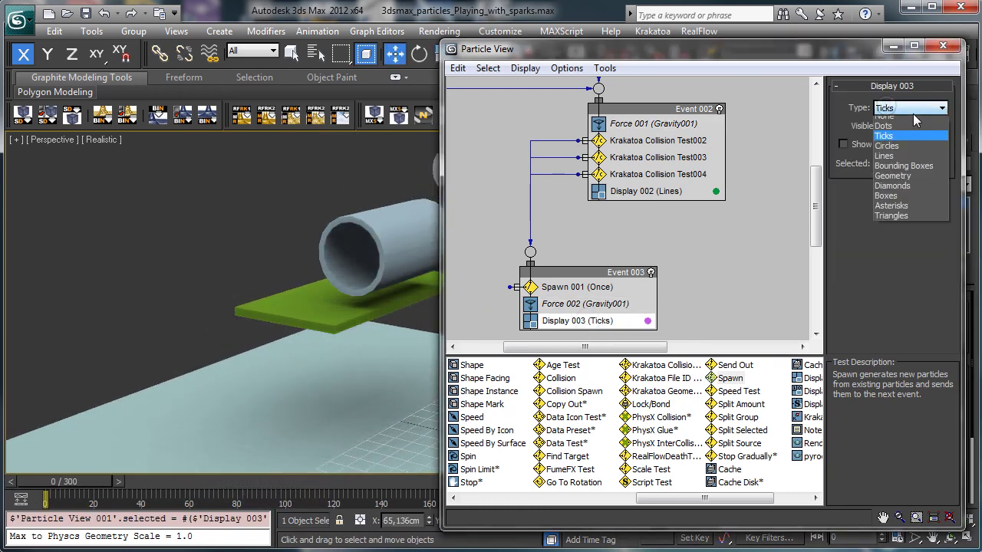
click(902, 162)
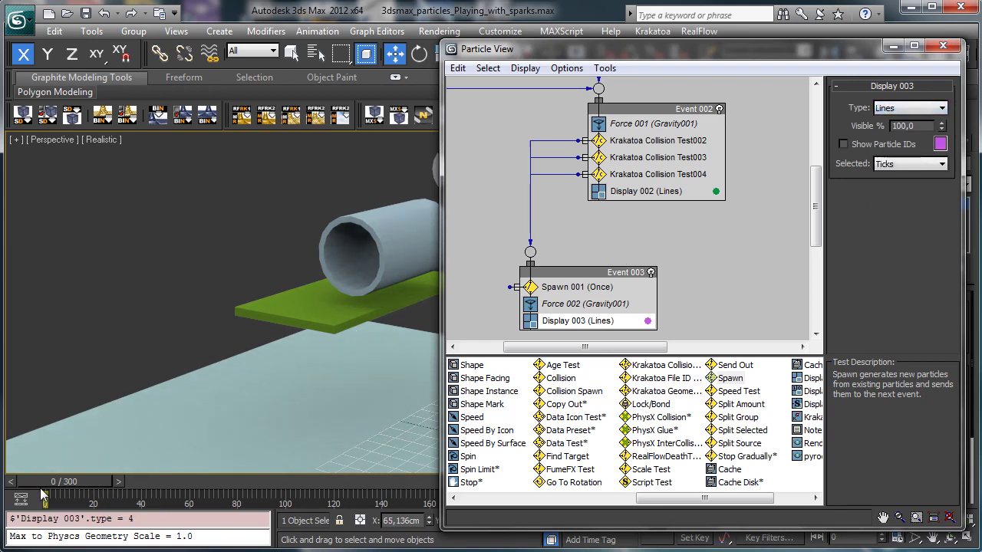
Scrub through the animation to check the bouncing sparks around the tube and ground, and return to frame 0.
click(932, 537)
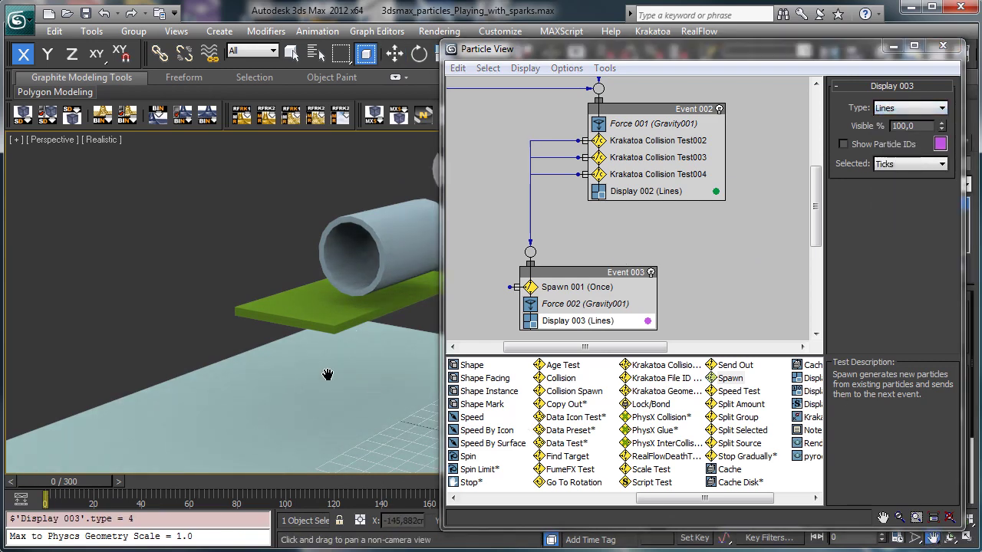
drag(327, 374, 241, 377)
mouse_move(79, 478)
mouse_down()
mouse_move(104, 485)
mouse_move(355, 456)
mouse_move(442, 457)
mouse_move(427, 458)
mouse_up()
click(32, 479)
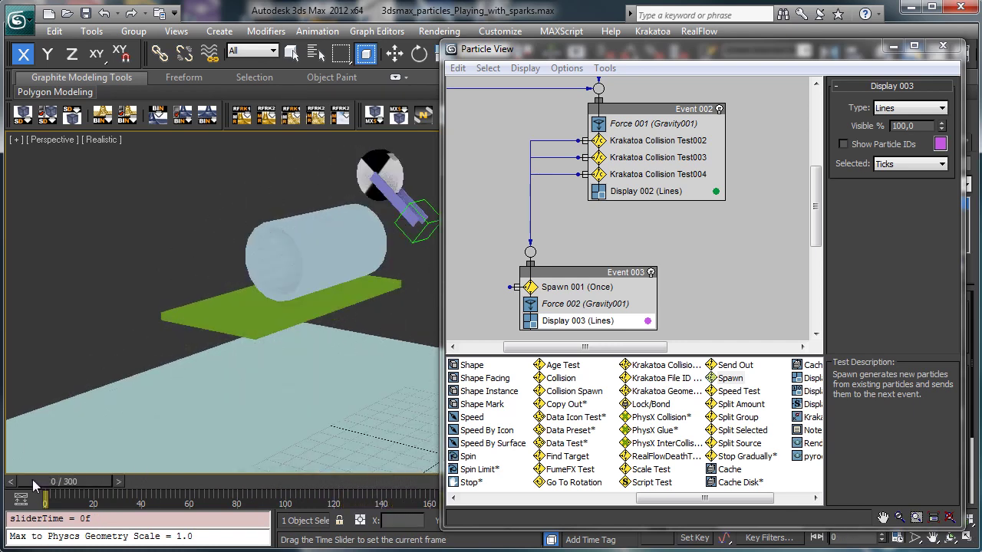
Add a Delete operator below the Force in Event 003, removing particles by age with a life span of 50, and preview the animation.
click(473, 500)
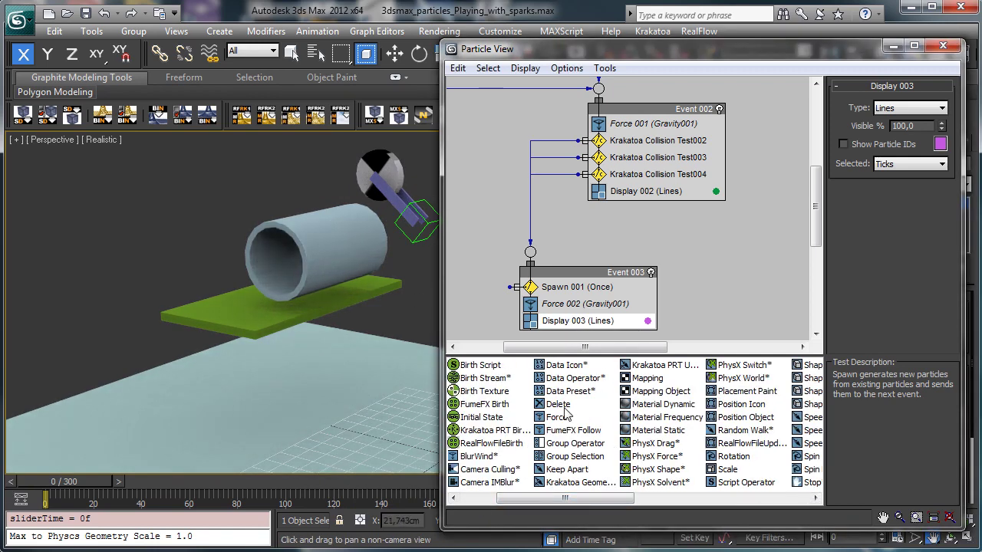
drag(560, 406, 572, 326)
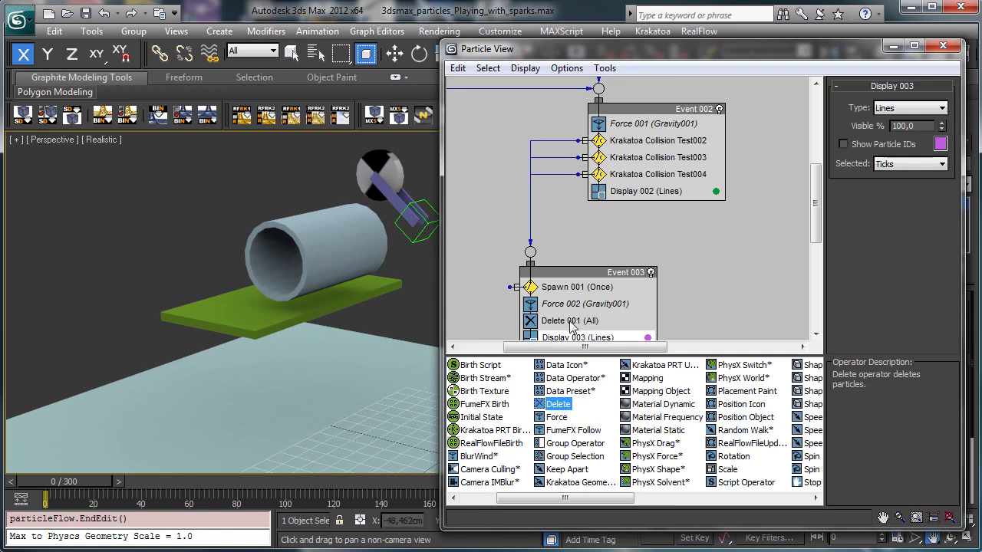
click(859, 145)
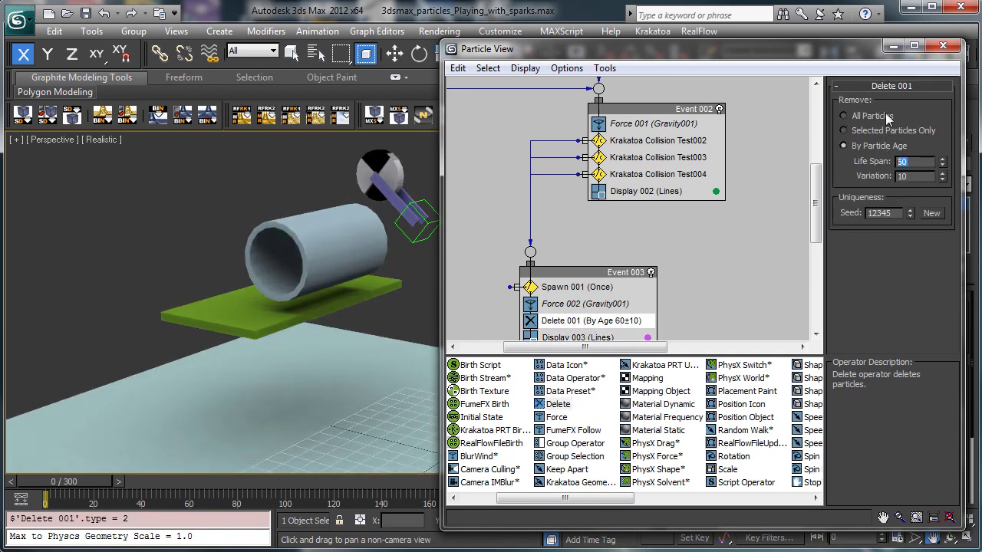
text(5)
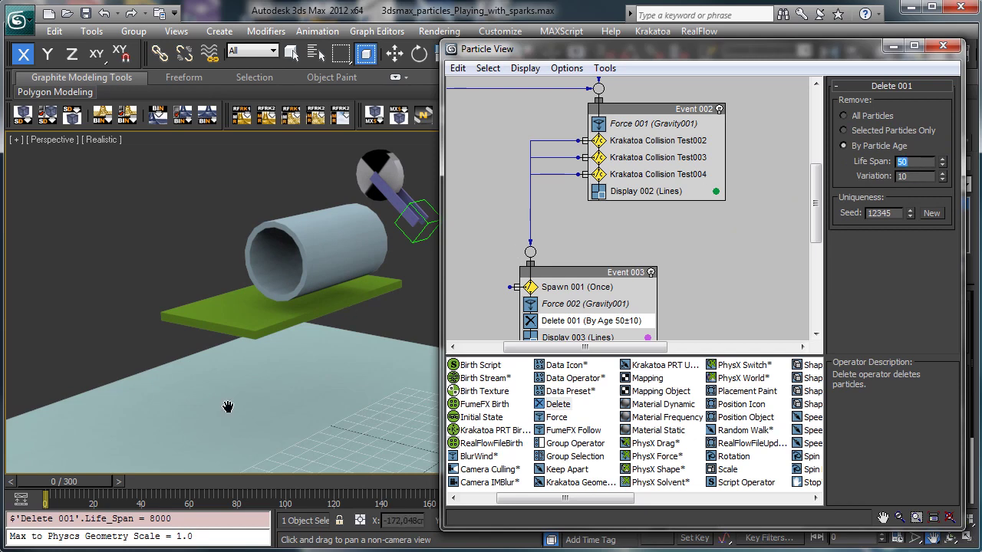
drag(69, 482, 47, 470)
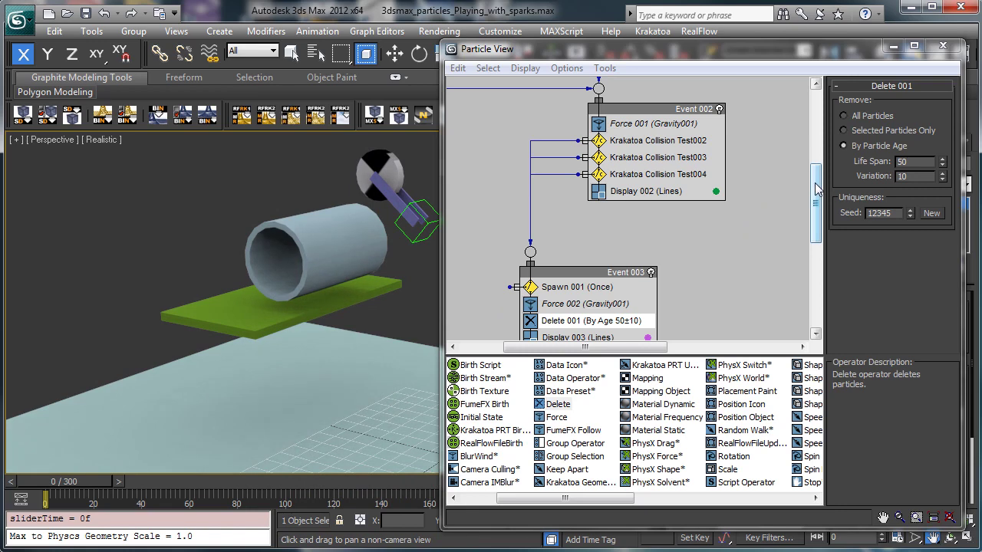
Display the Collision Spawn 001 settings in Event 001, put Particle View away and save the scene.
drag(817, 190, 817, 129)
drag(602, 350, 558, 350)
click(564, 219)
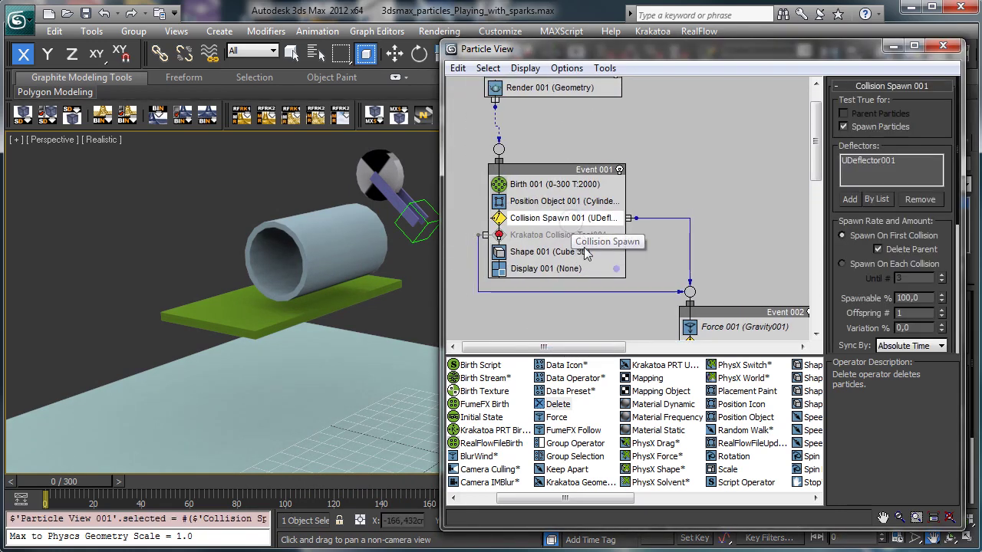
click(893, 46)
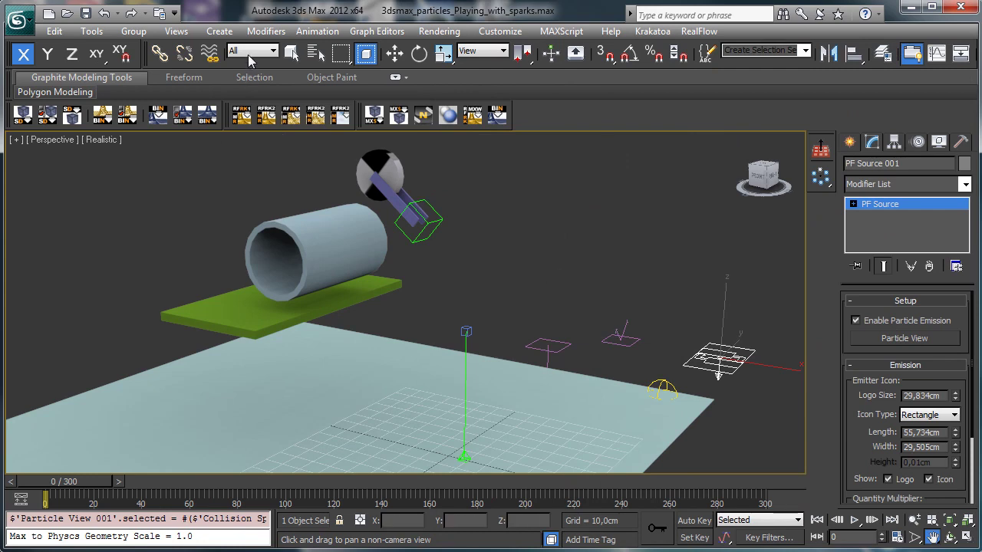
click(291, 52)
click(85, 17)
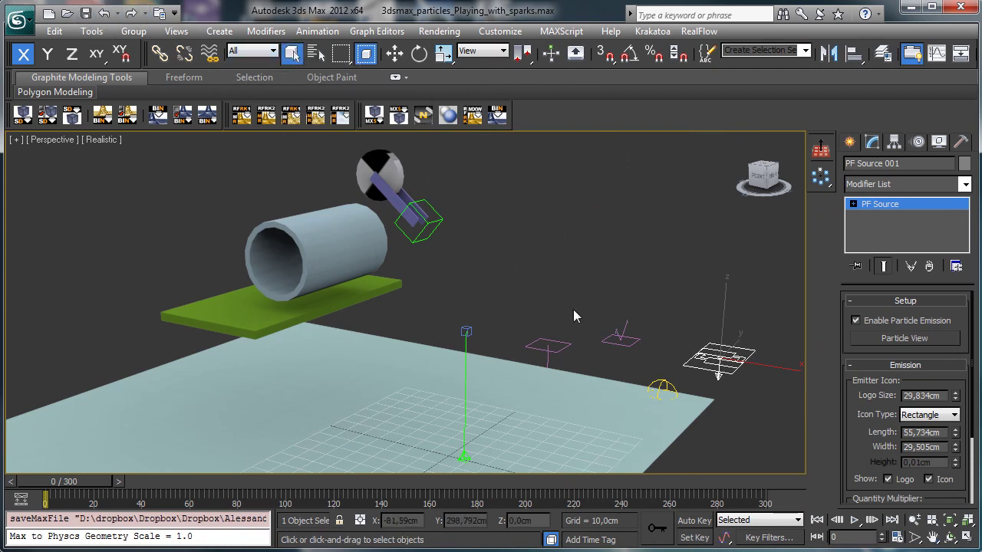
Select the tube's UDeflector001 and set its particle bounce Variation to 35 % and Chaos to 30 %.
click(617, 334)
scroll(939, 318, down, 1)
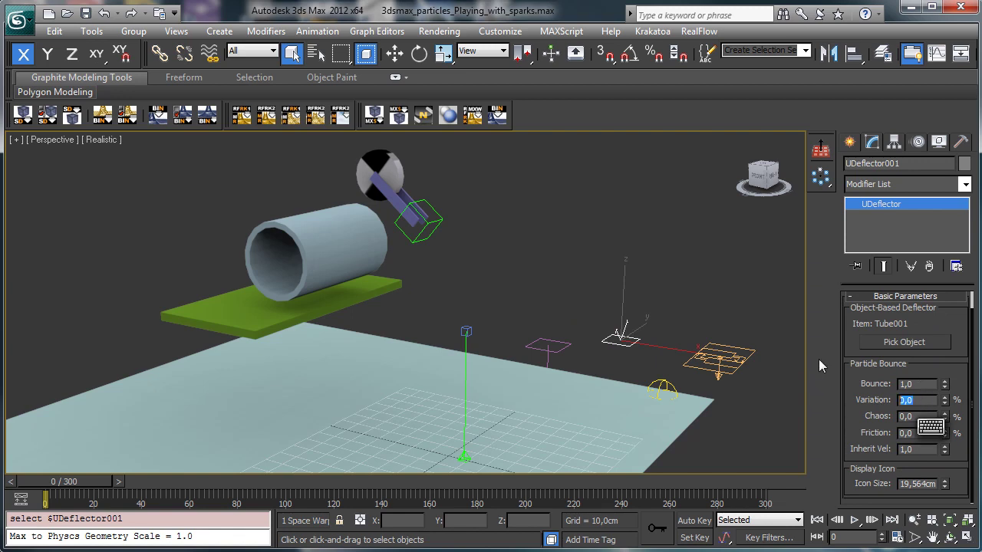
text(35)
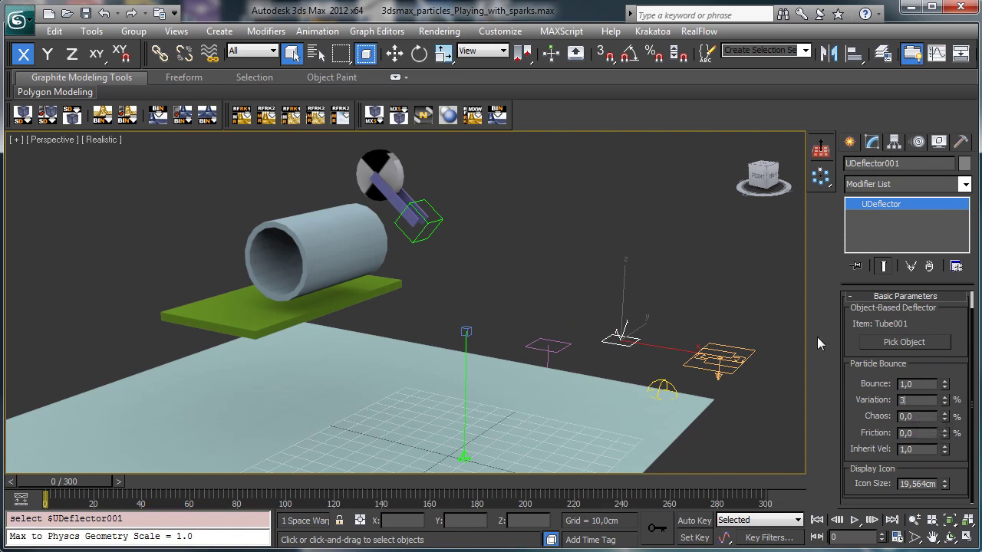
key(Return)
drag(921, 417, 845, 392)
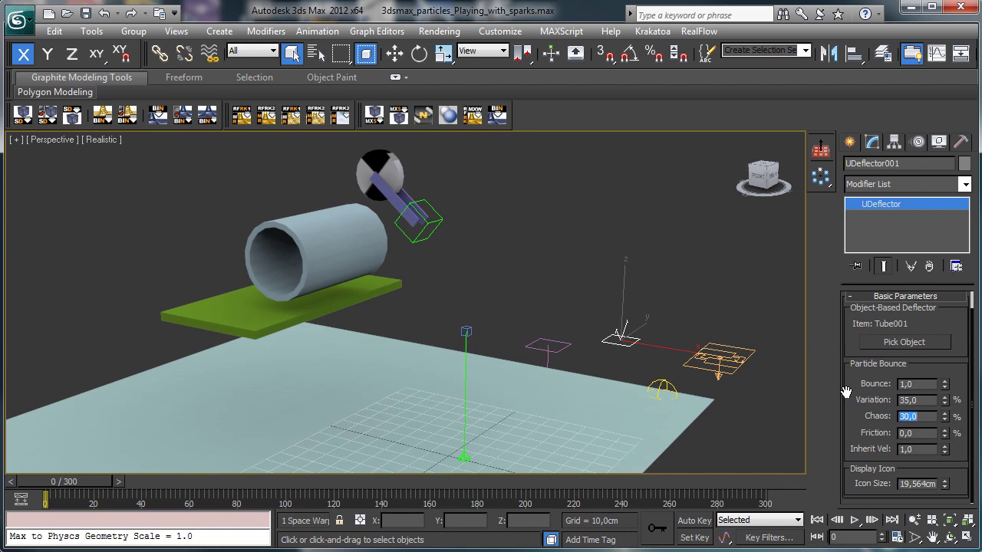
Scrub to frame 82 and set the tube deflector's Variation to 50 %, Chaos to 70 % and Friction to 25 %.
drag(76, 486, 244, 491)
click(910, 400)
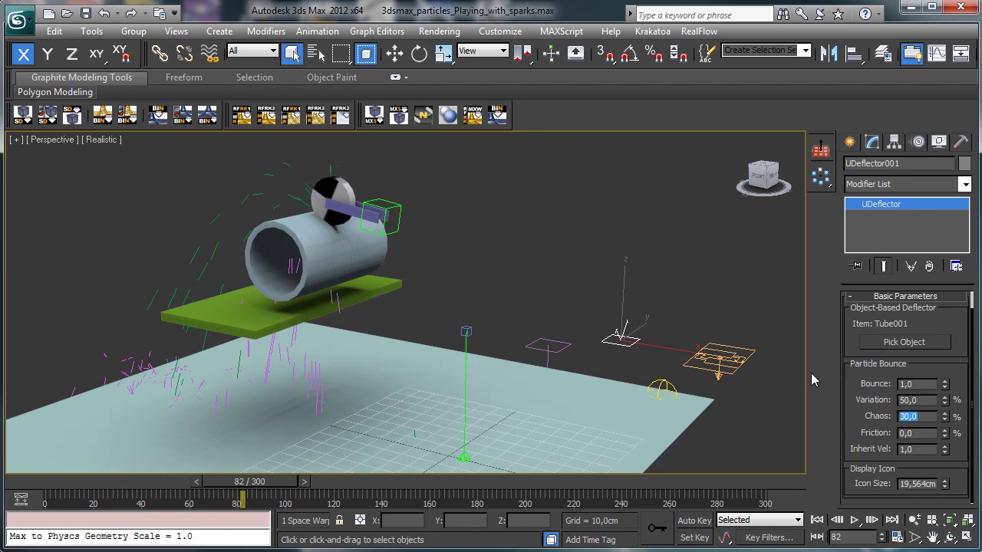
text(70)
key(Return)
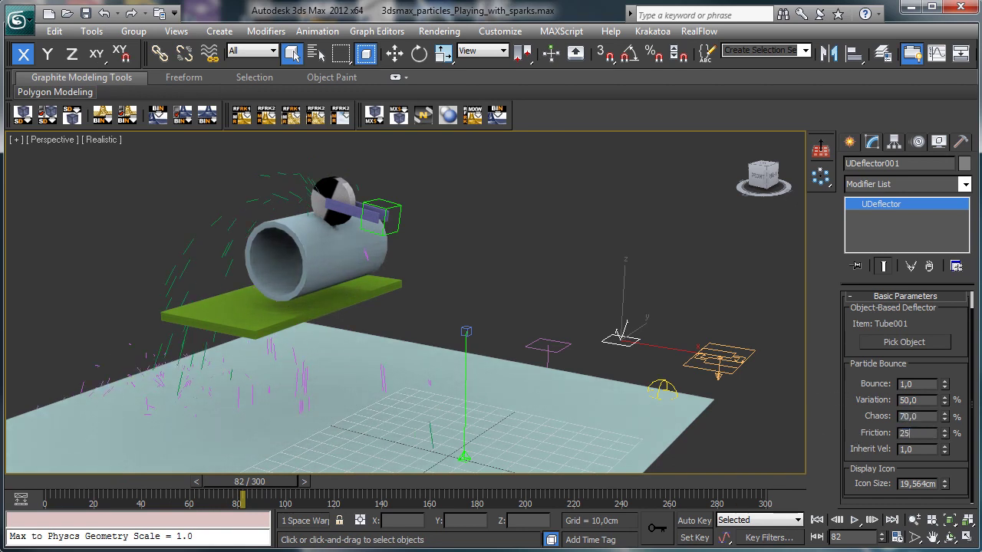
text(25)
key(Return)
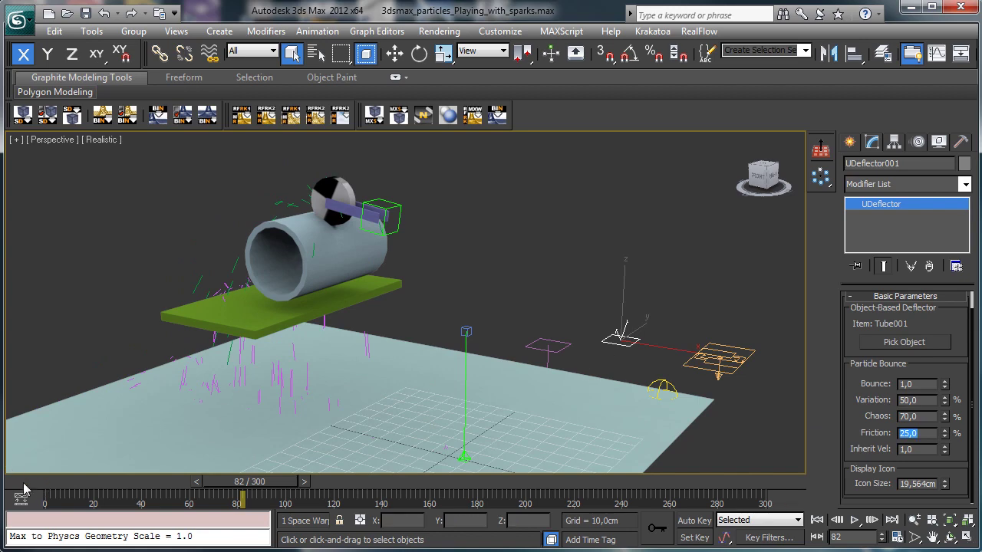
Set the tube deflector's Bounce to 1,3 at frame 122, scrub through the animation and return to frame 0.
drag(23, 489, 98, 494)
drag(134, 497, 304, 499)
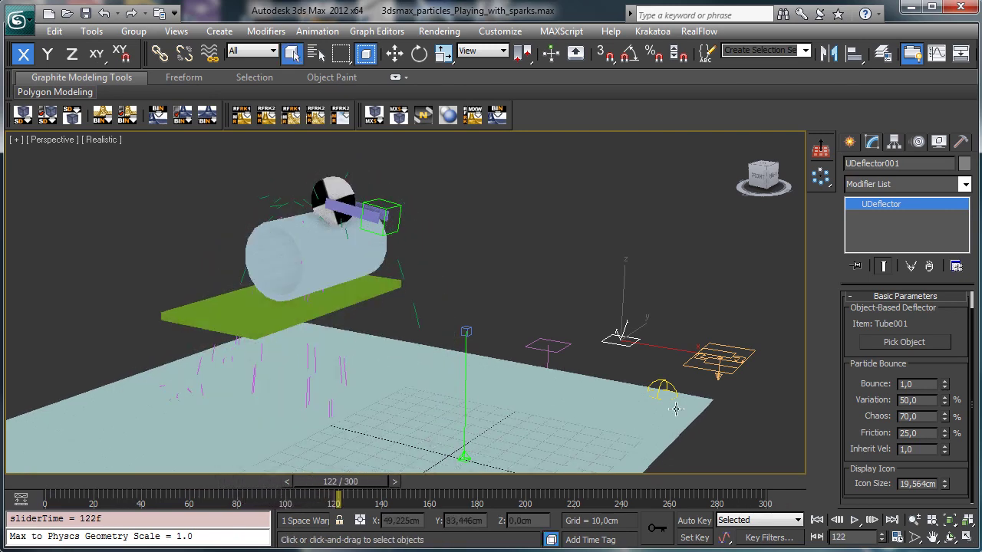
double_click(923, 434)
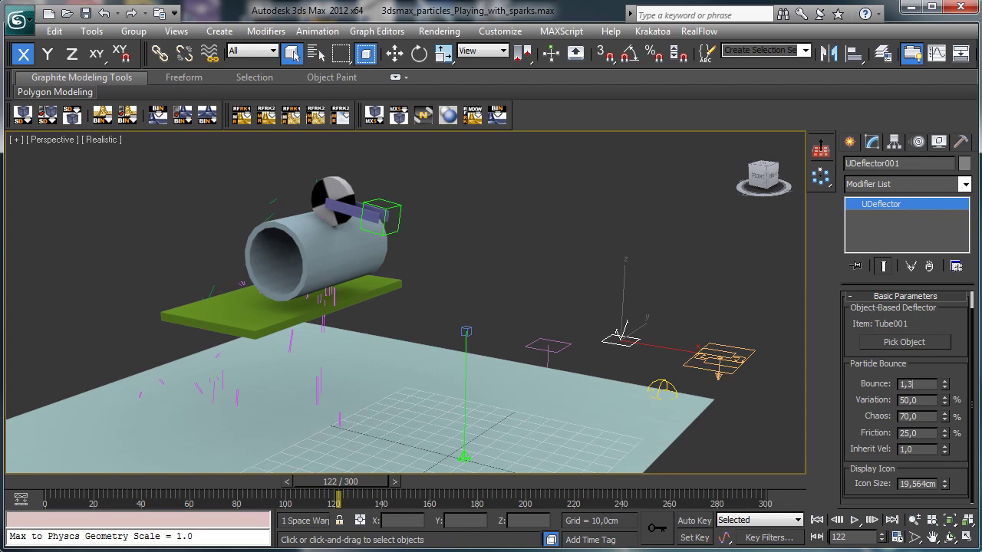
drag(46, 482, 403, 496)
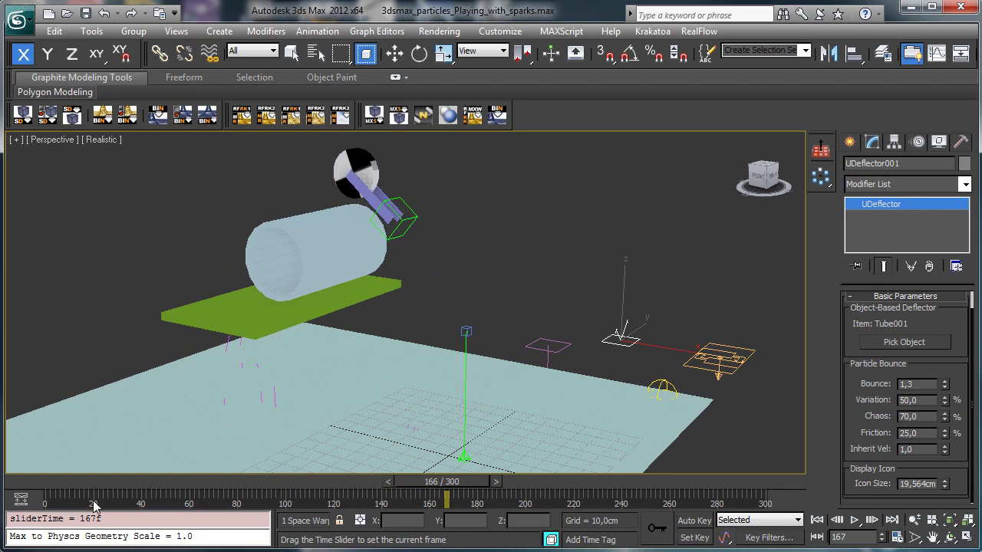
key(Home)
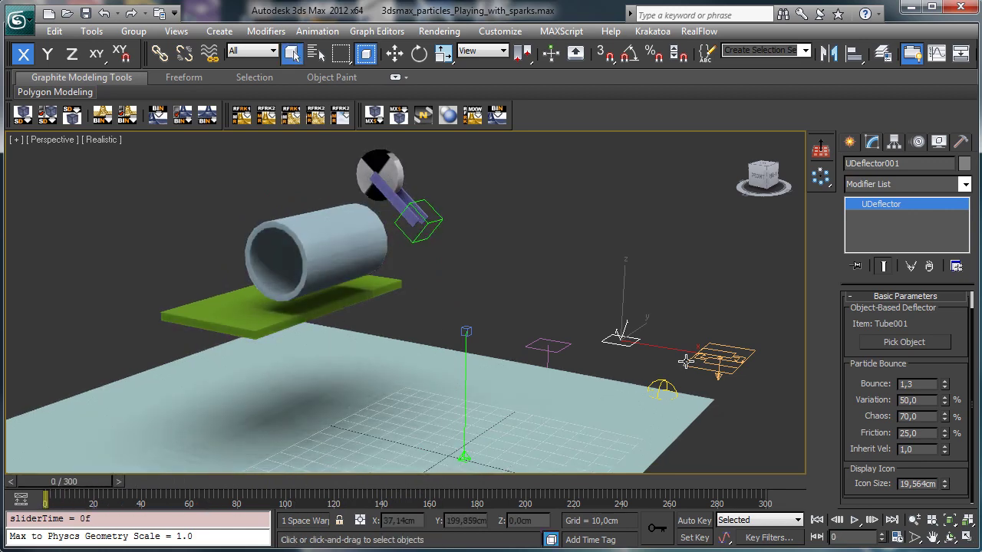
Open Particle View from the PF Source, move it clear of the objects, scrub through the animation and return to frame 0.
click(705, 362)
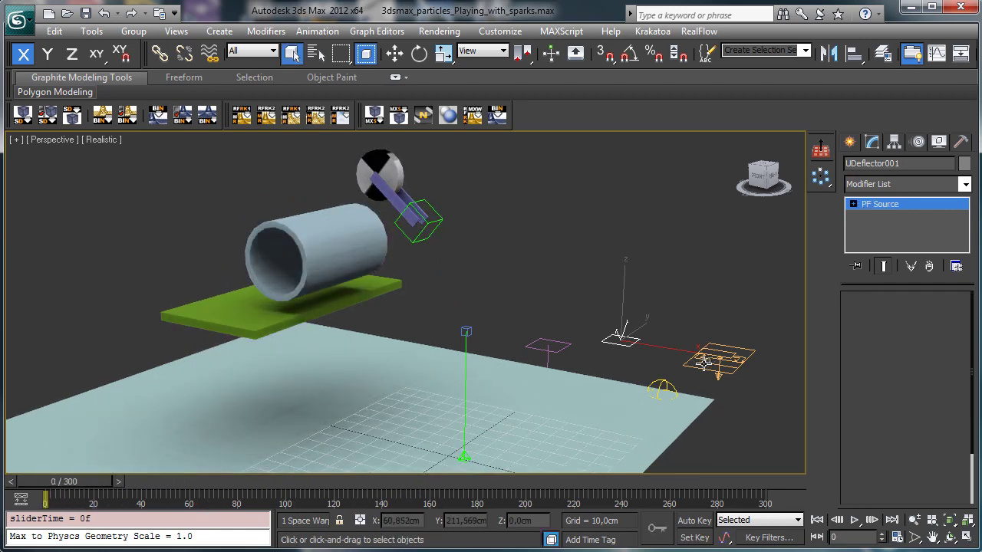
click(867, 339)
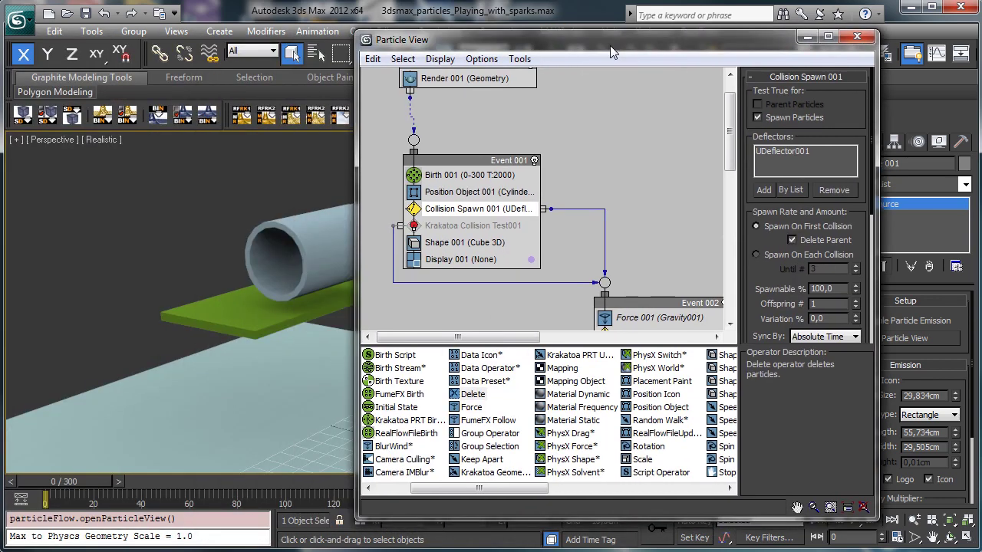
drag(537, 37, 649, 43)
drag(67, 488, 149, 477)
drag(207, 462, 356, 464)
key(Home)
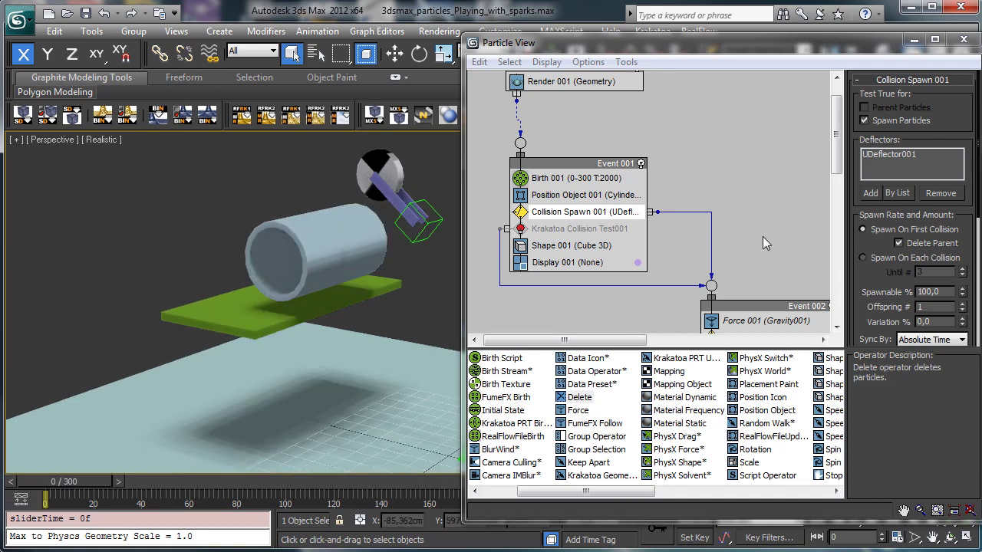
At frame 81, set Spawn 001 in Event 003 to 3 offspring, 35 % Variation and 65 % Spawnable.
scroll(763, 244, down, 8)
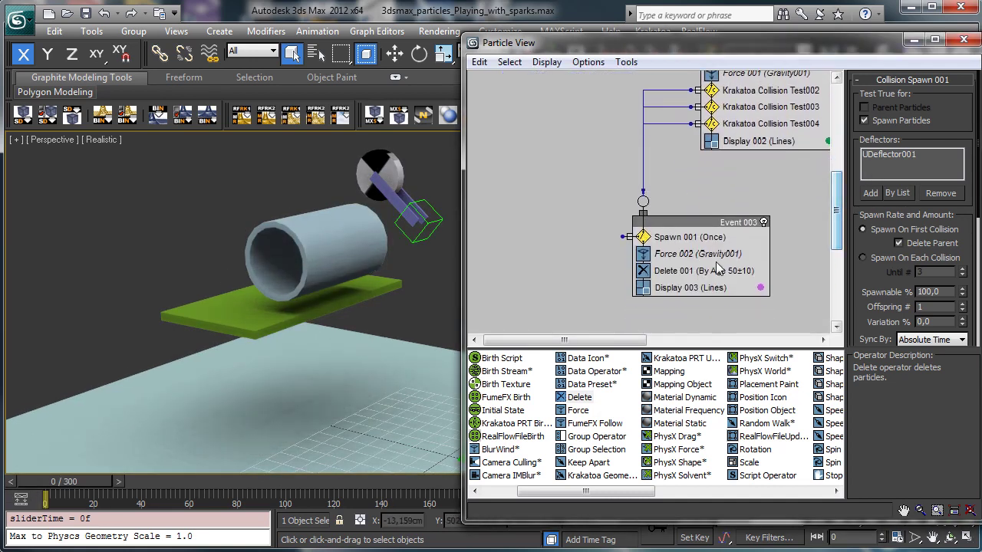
click(705, 237)
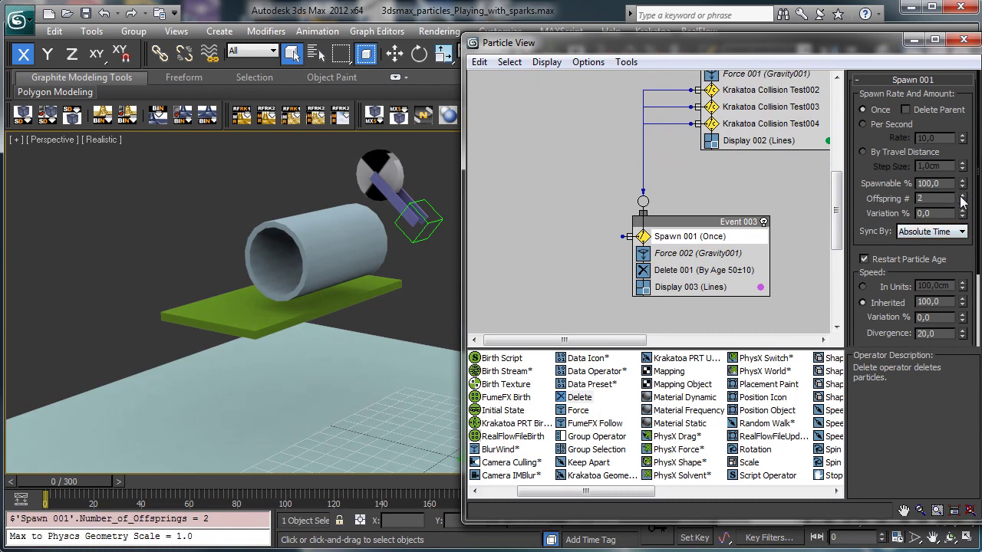
drag(82, 485, 264, 449)
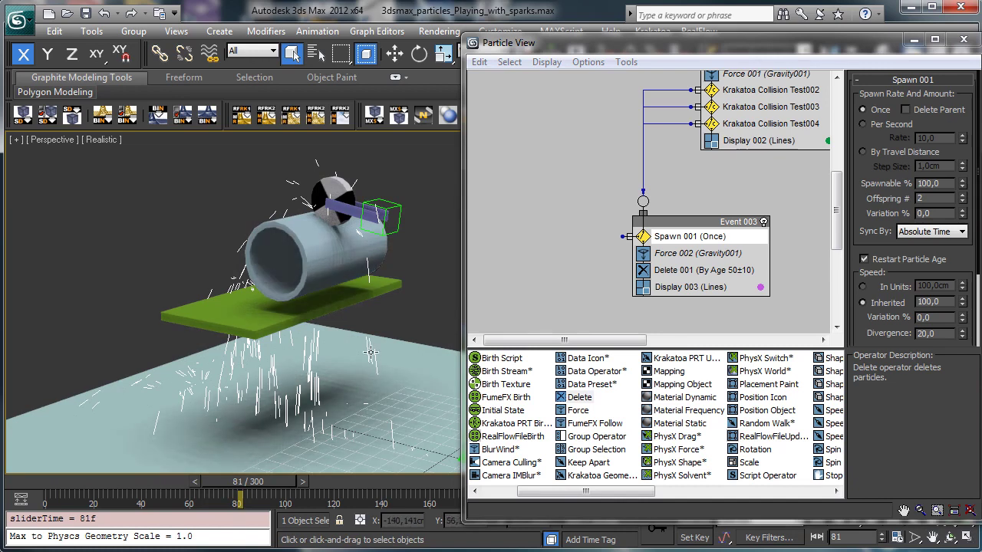
click(961, 196)
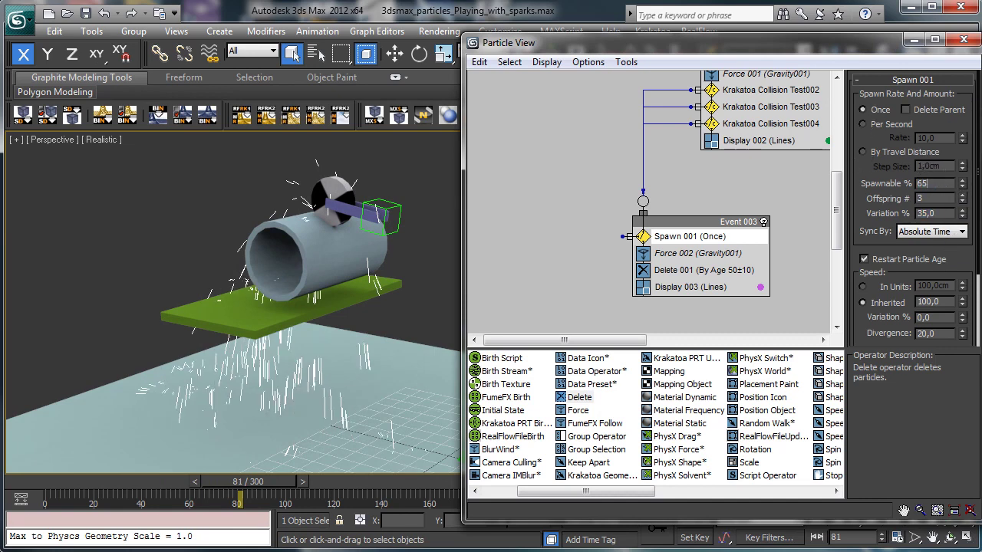
key(Return)
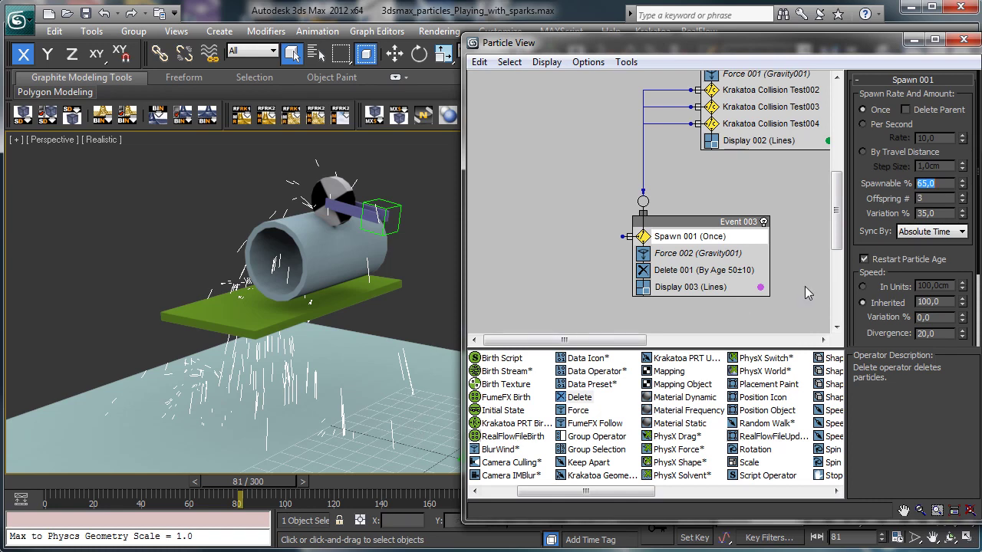
Set Spawn 001's Inherited speed to 75 % with 35 % Variation, scrub through the animation and return to frame 0.
scroll(854, 252, down, 2)
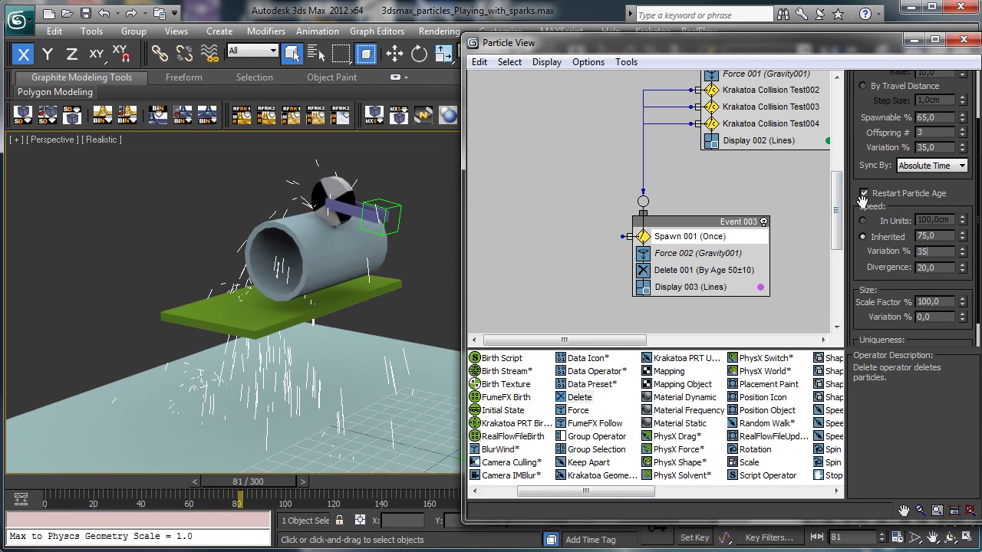
key(Return)
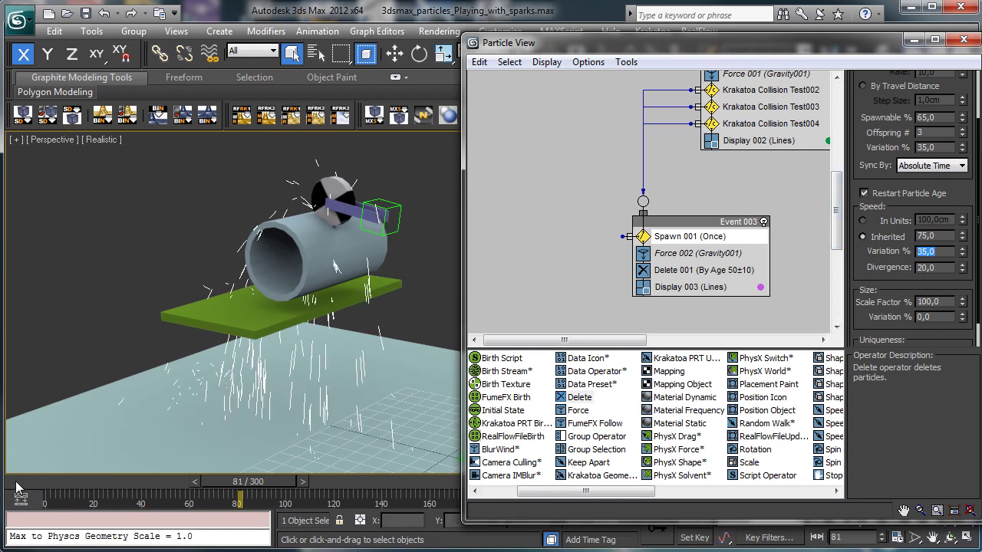
drag(17, 482, 250, 474)
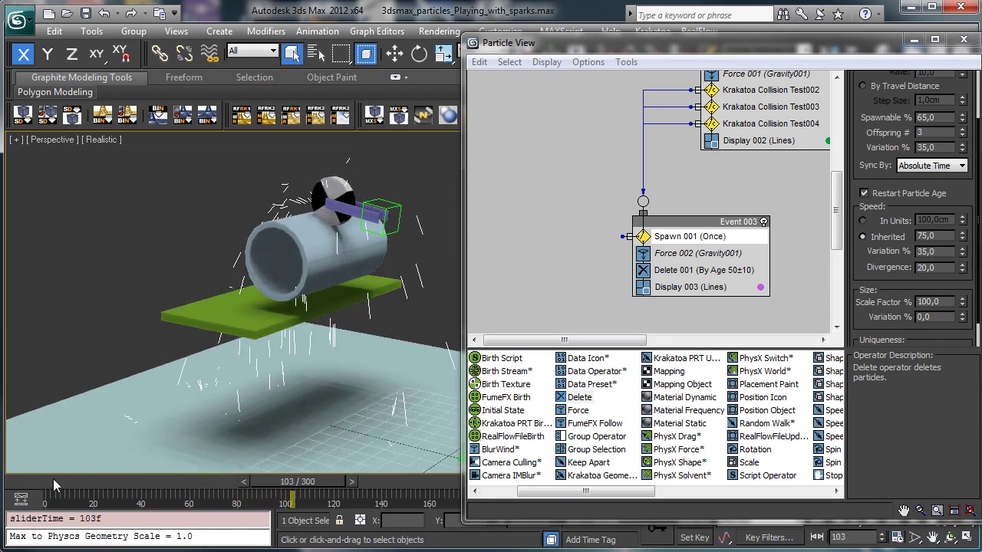
drag(53, 481, 299, 468)
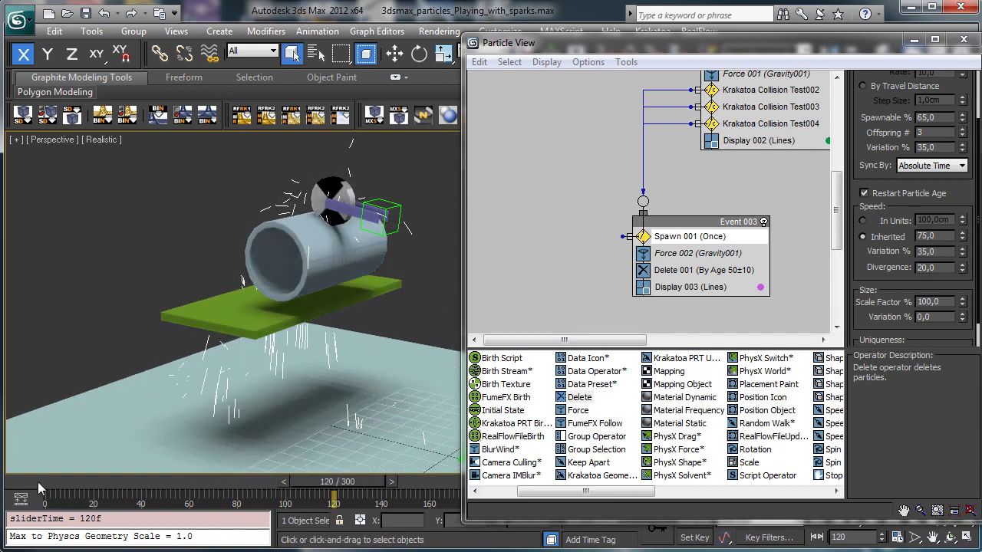
drag(38, 482, 234, 470)
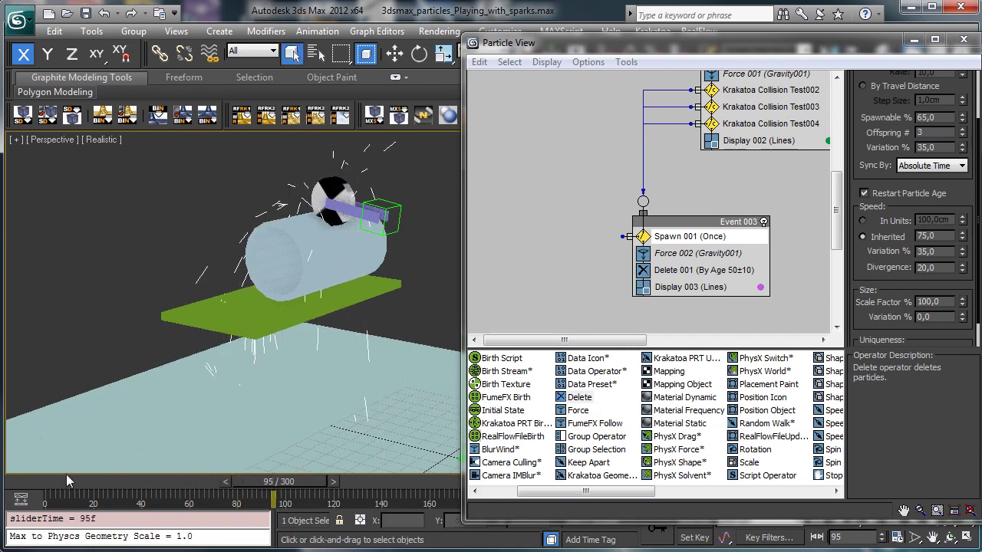
key(Home)
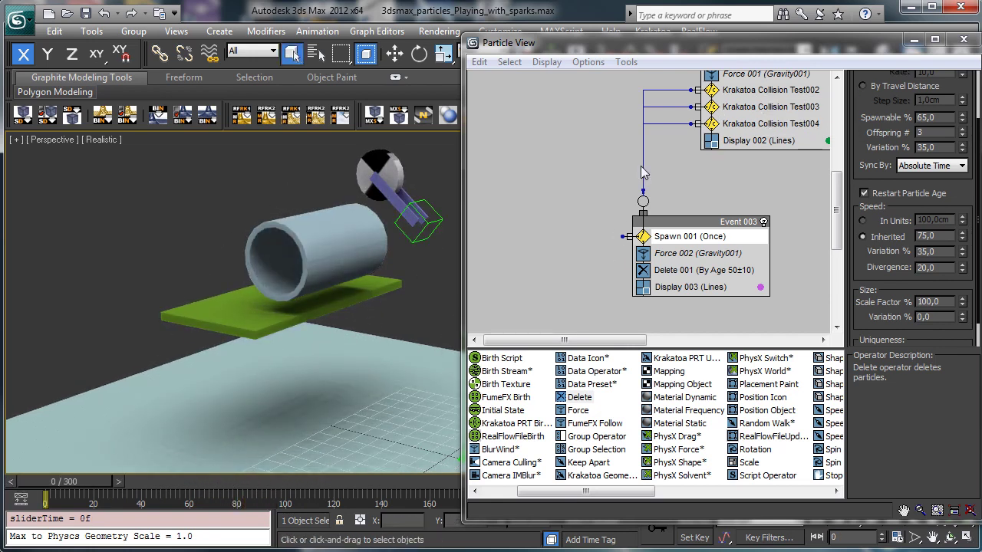
Copy the ground collision test, Krakatoa Collision Test004, and paste it as a separate new event beside Event 003.
drag(725, 126, 745, 128)
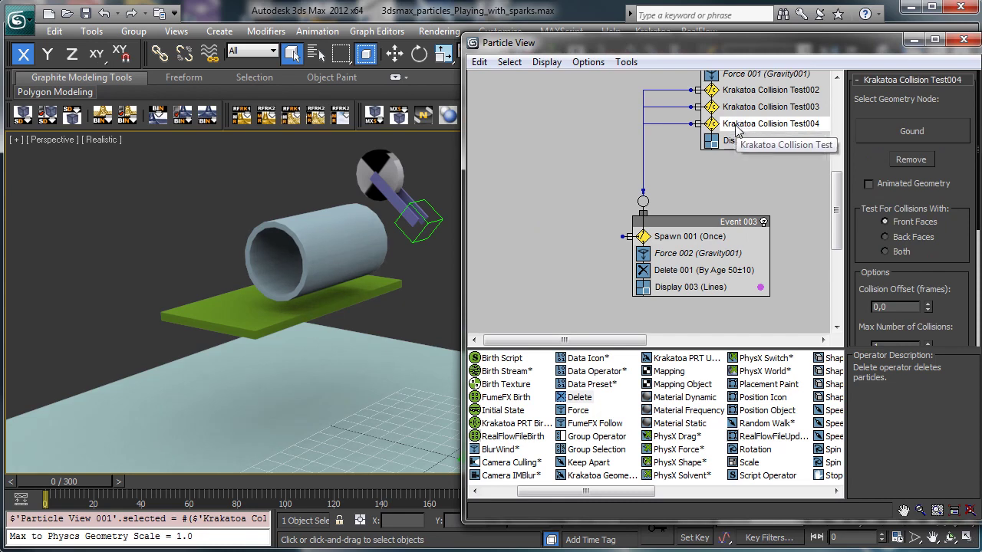
right_click(744, 137)
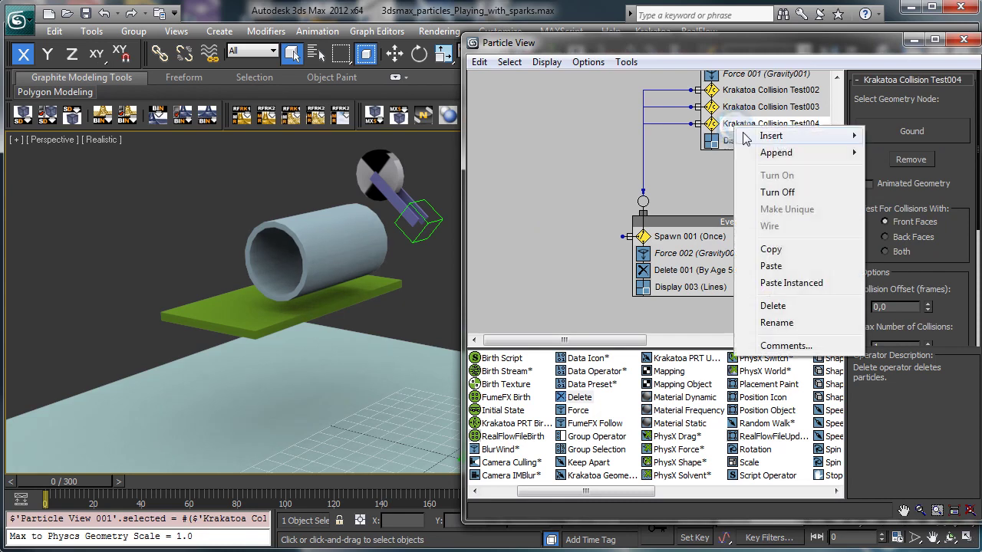
click(769, 250)
right_click(514, 262)
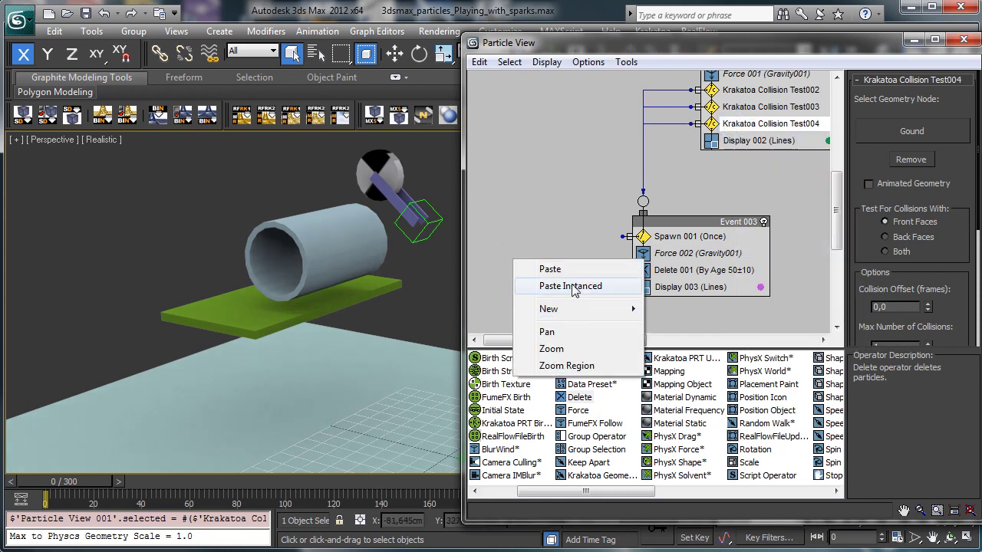
click(572, 271)
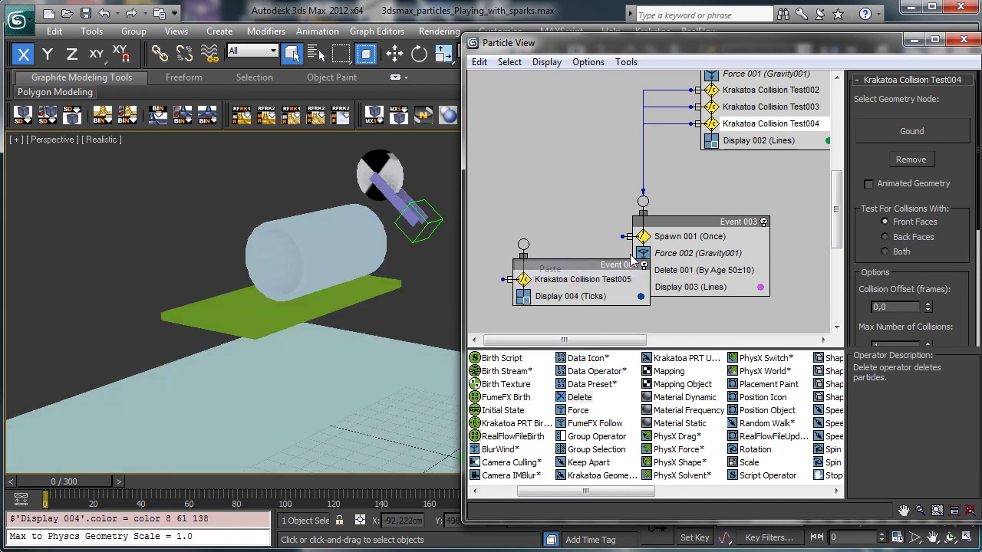
Wire Spawn 001's output to Event 004, place that event below Event 003 and scrub to frame 87.
drag(545, 270, 505, 287)
drag(567, 303, 560, 319)
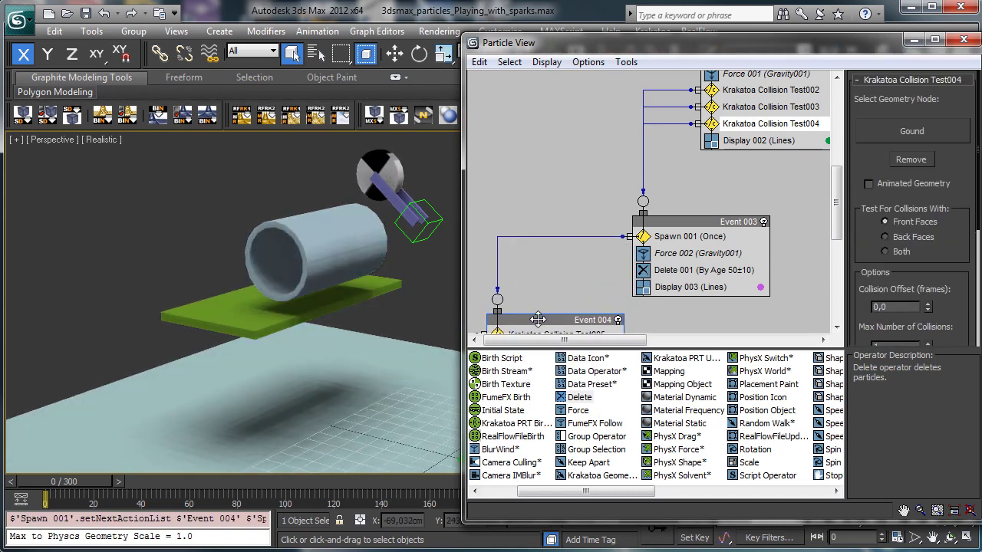
drag(73, 481, 211, 485)
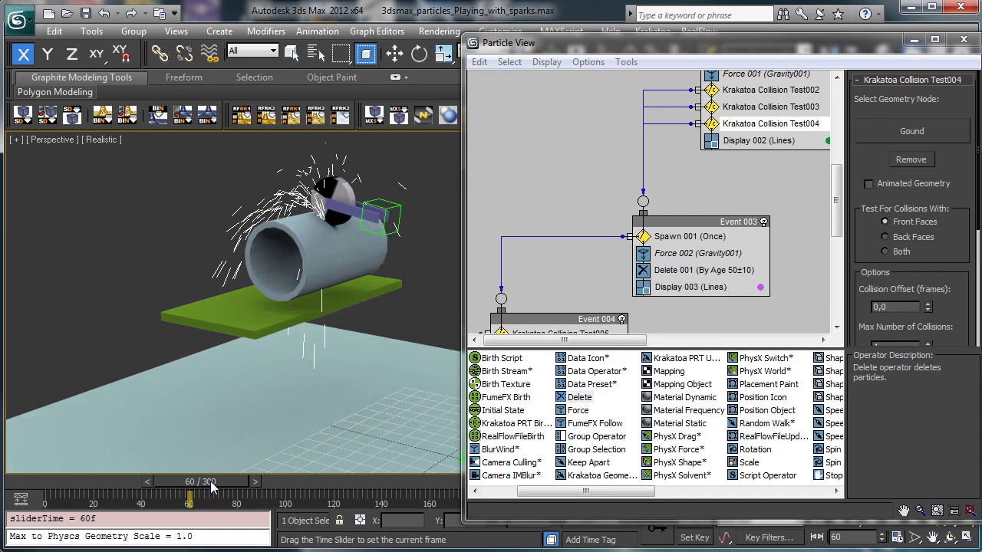
drag(212, 486, 275, 493)
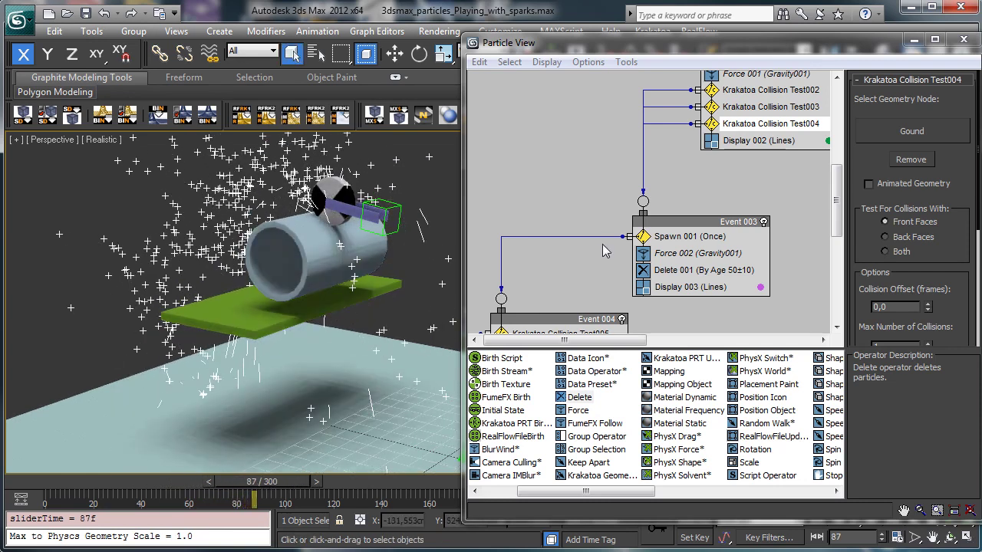
Paste a non-instanced copy of Force 002 (Gravity001) into Event 004 and scrub to frame 93.
scroll(767, 230, down, 3)
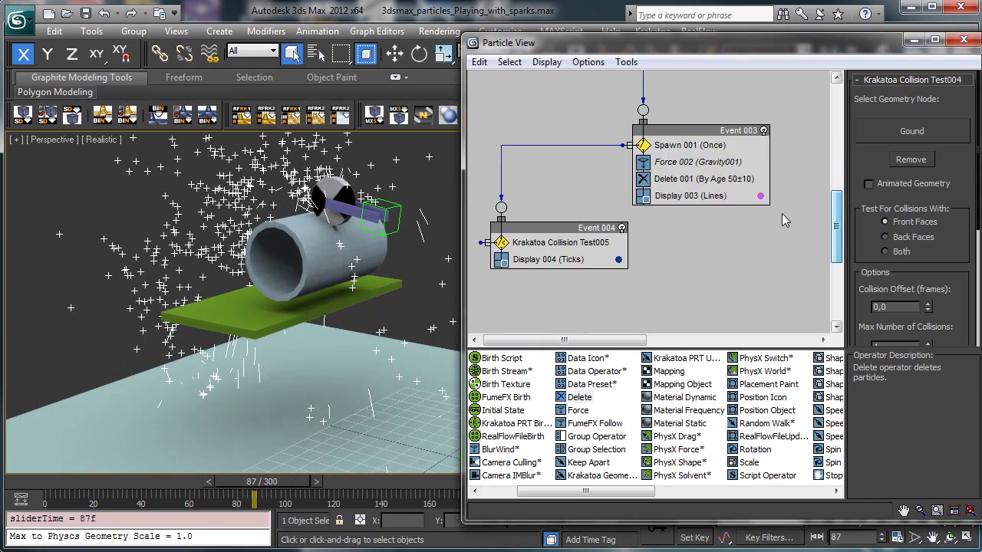
click(694, 162)
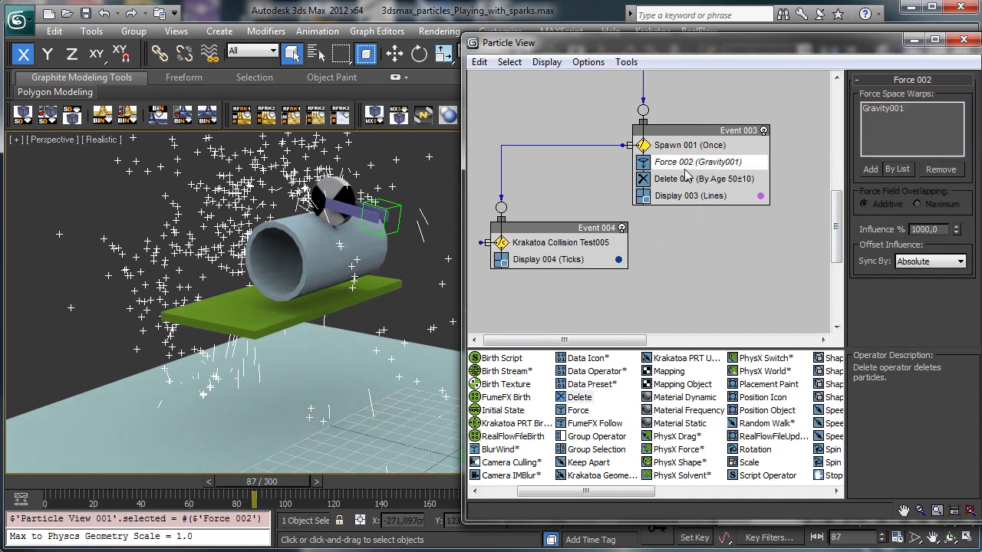
right_click(685, 170)
click(733, 296)
click(537, 243)
right_click(537, 240)
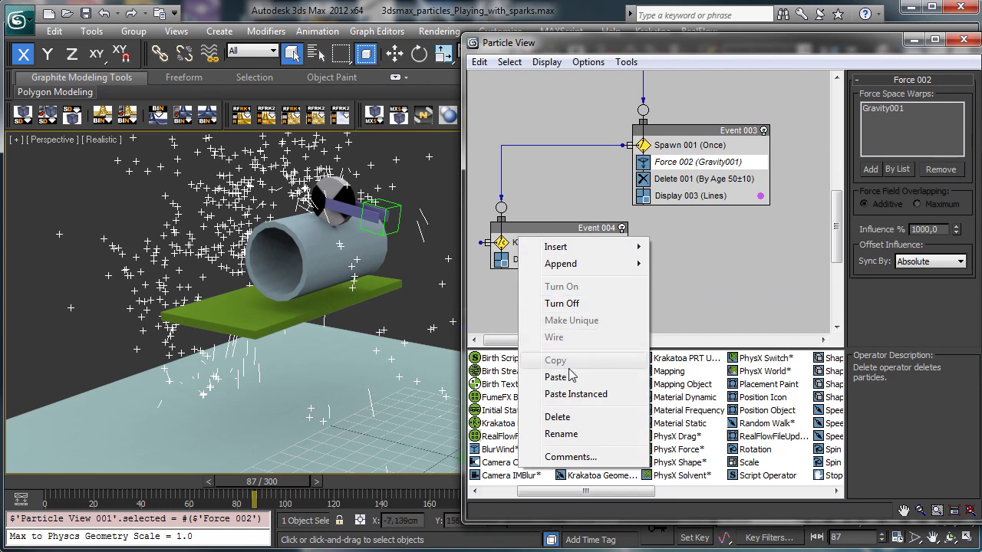
click(555, 377)
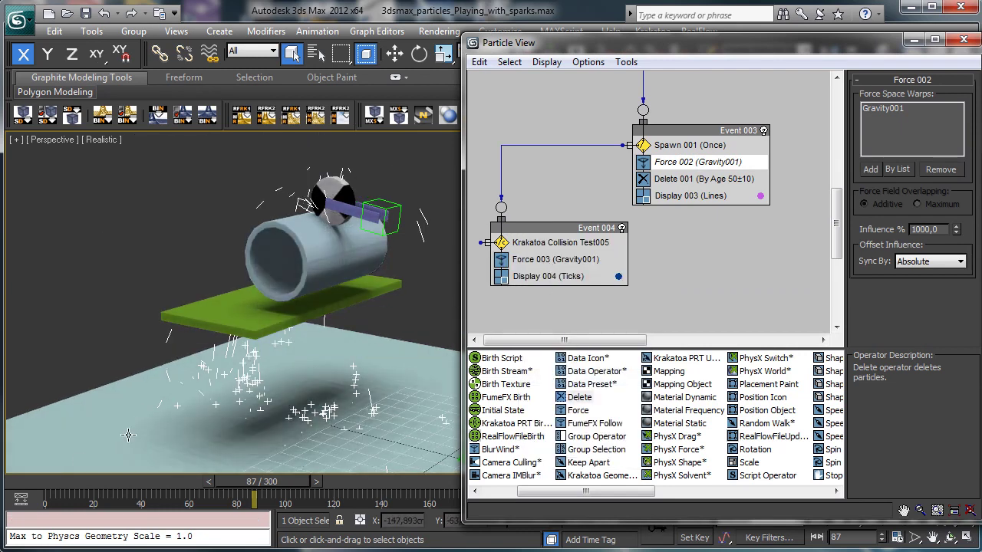
drag(243, 481, 273, 469)
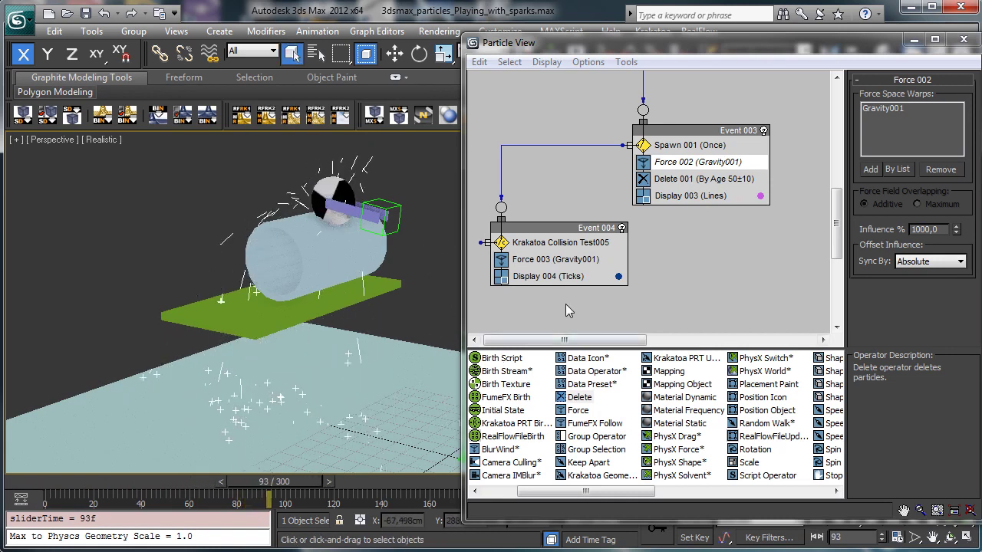
Set the Display 004 type to Lines and scrub to frame 104.
click(548, 276)
click(930, 101)
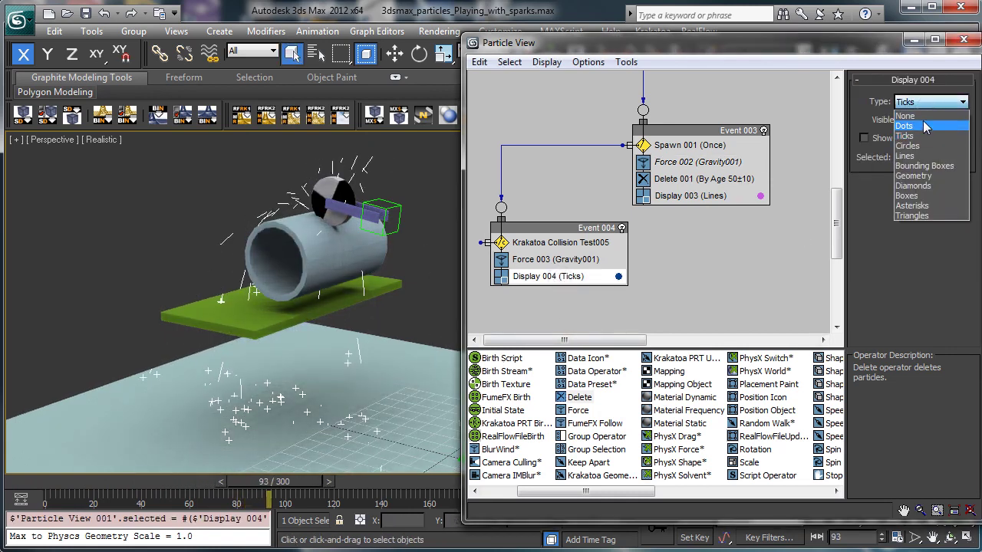
click(928, 160)
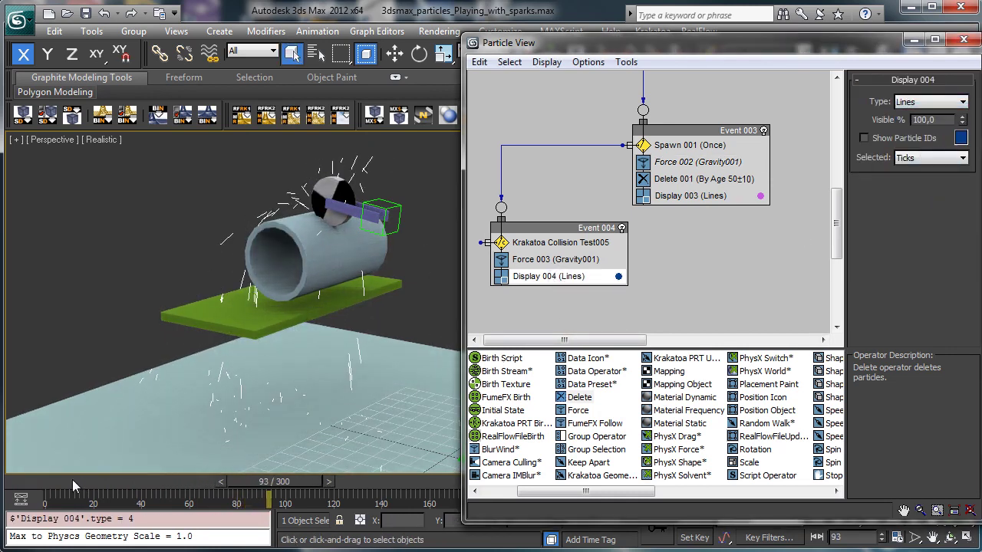
drag(72, 479, 283, 449)
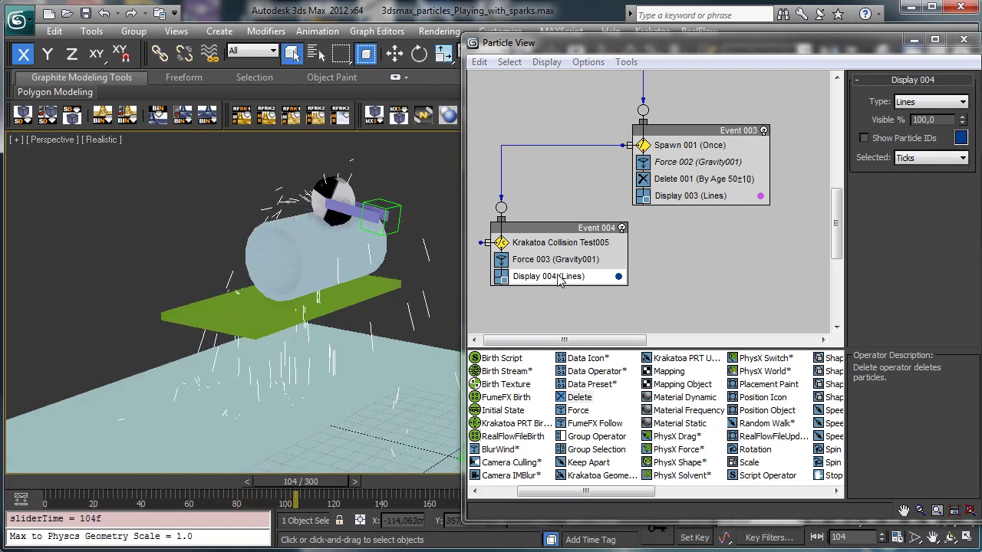
Set the Max Number of Collisions of Krakatoa Collision Test005 to 6, scrub through the animation and return to frame 0.
click(591, 244)
drag(948, 270, 933, 118)
drag(952, 246, 931, 193)
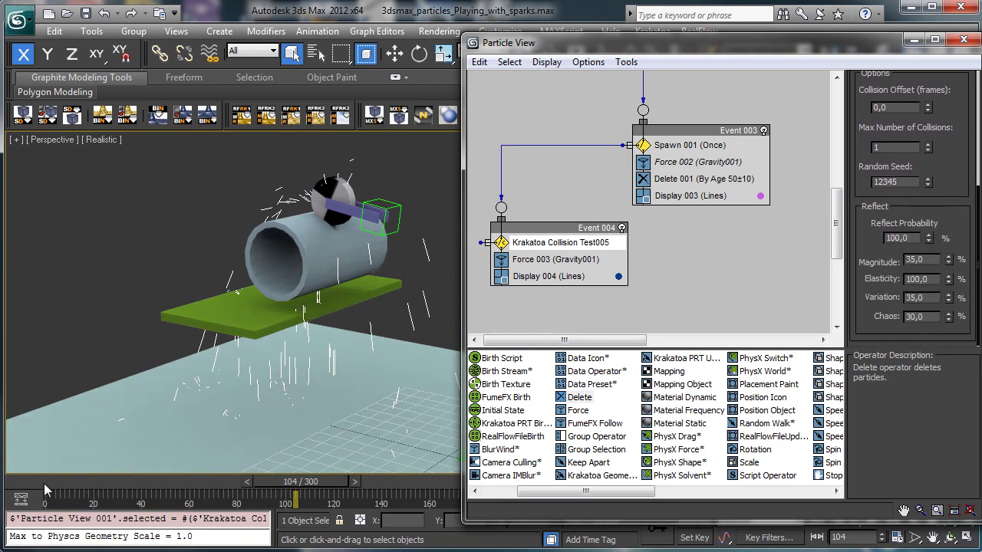
drag(295, 484, 35, 485)
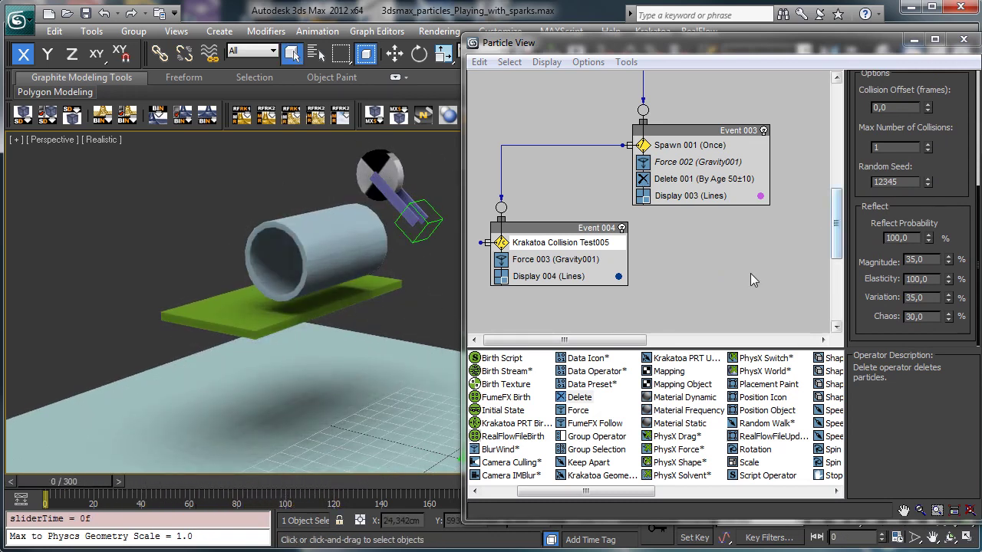
drag(614, 340, 611, 340)
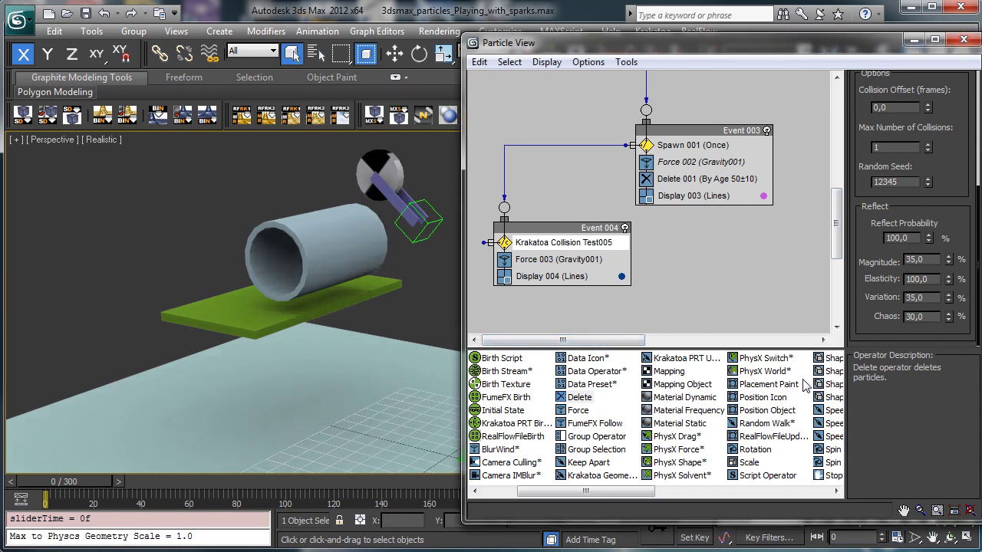
drag(641, 497, 685, 493)
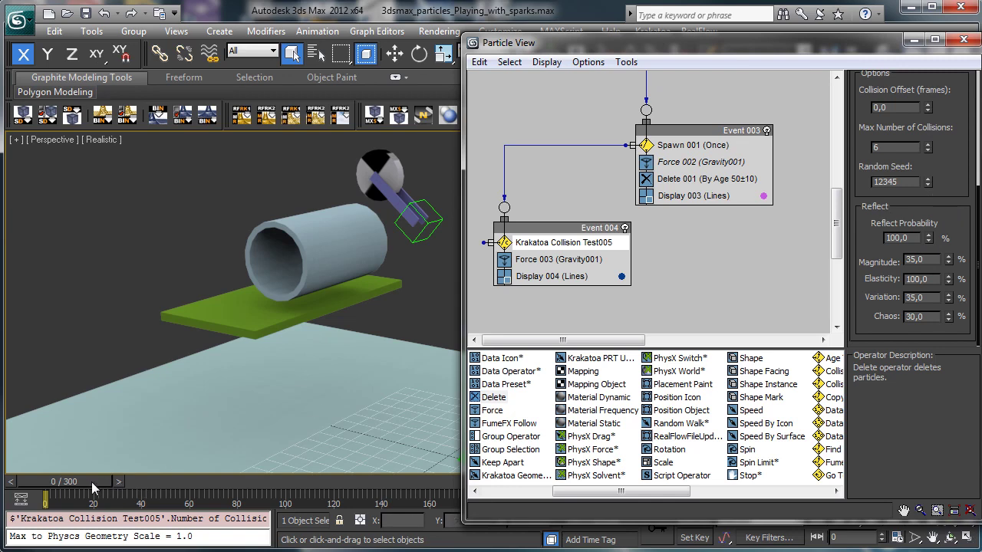
drag(92, 482, 445, 465)
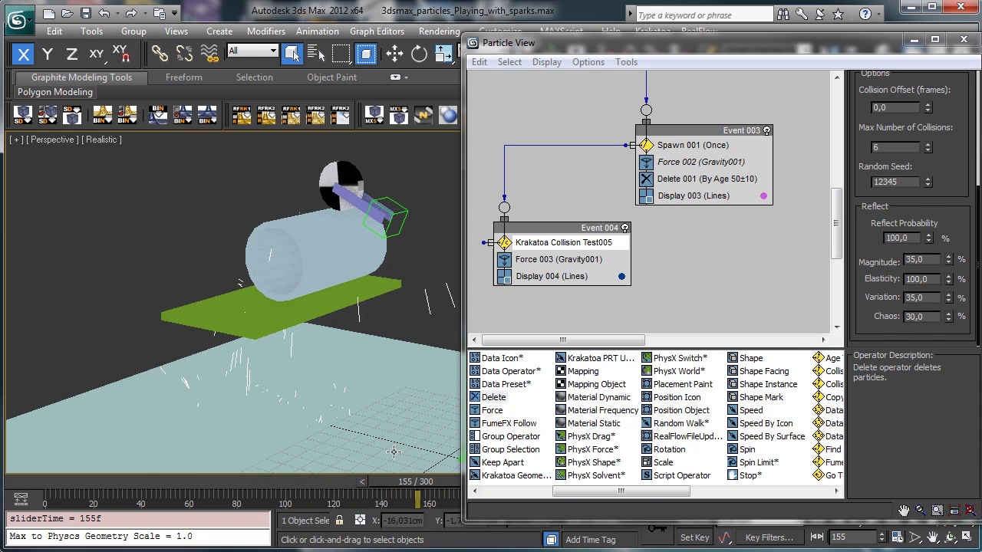
click(63, 478)
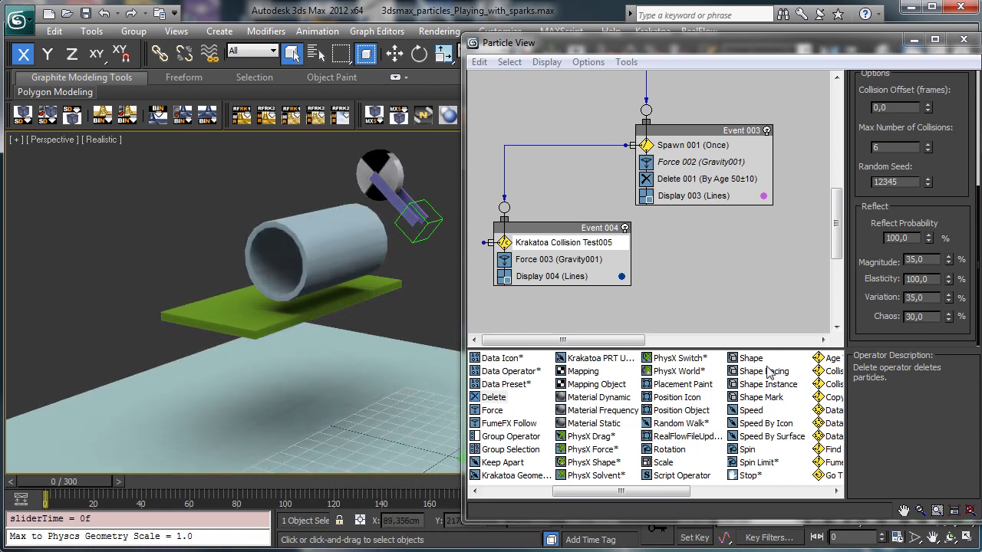
Create a new event from a Speed operator set to 0, wire Krakatoa Collision Test005 to it, scrub to frame 165 and return to frame 0.
click(750, 412)
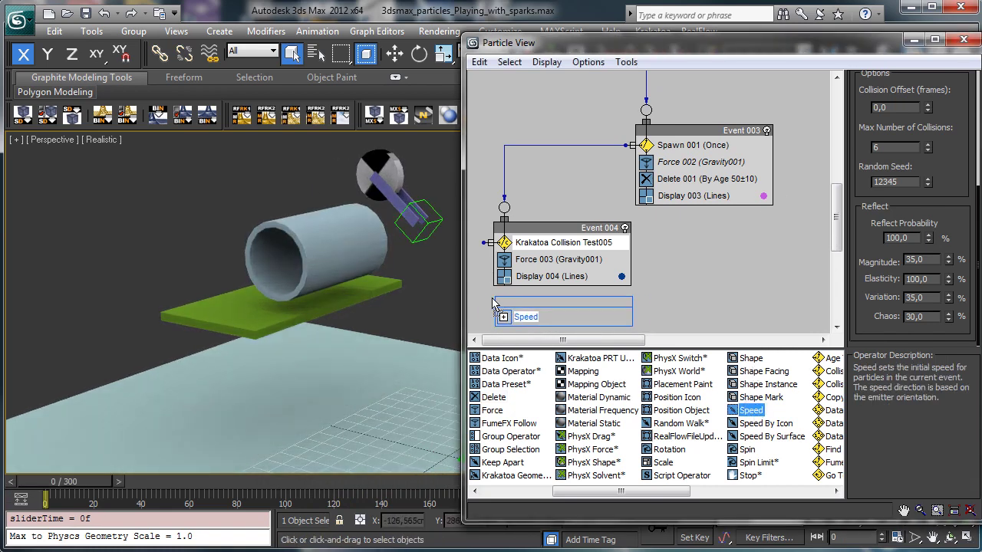
drag(493, 303, 724, 283)
drag(632, 243, 680, 263)
click(729, 297)
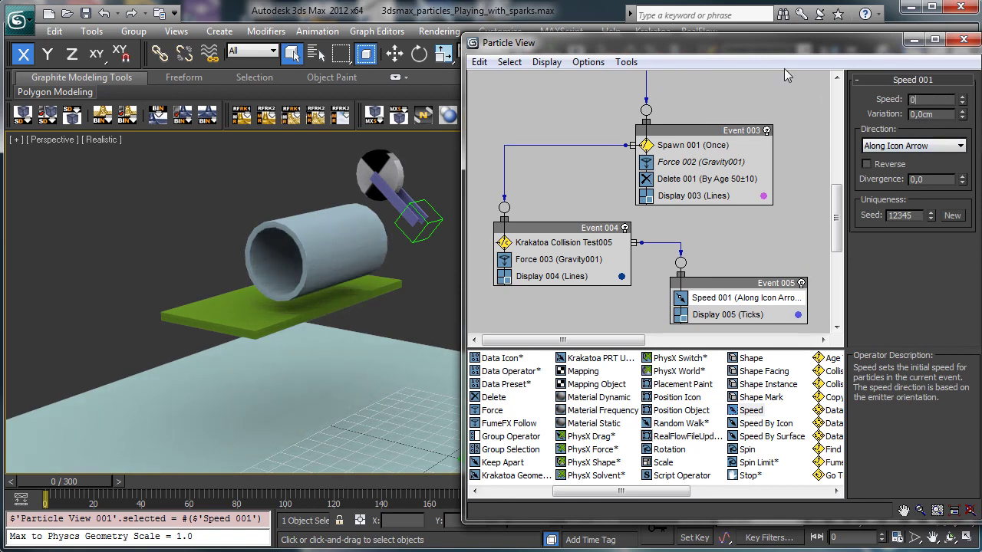
drag(75, 489, 303, 495)
drag(326, 499, 389, 506)
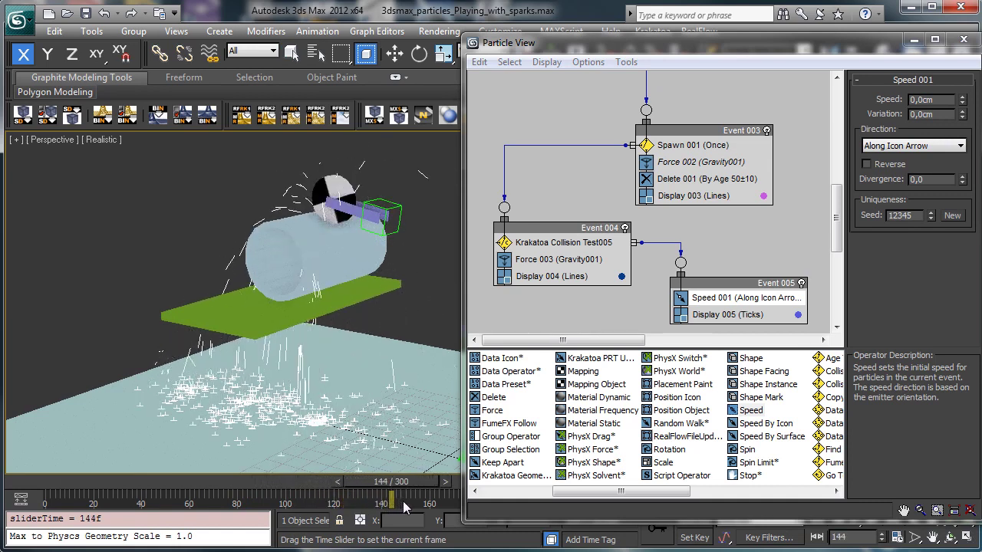
key(q)
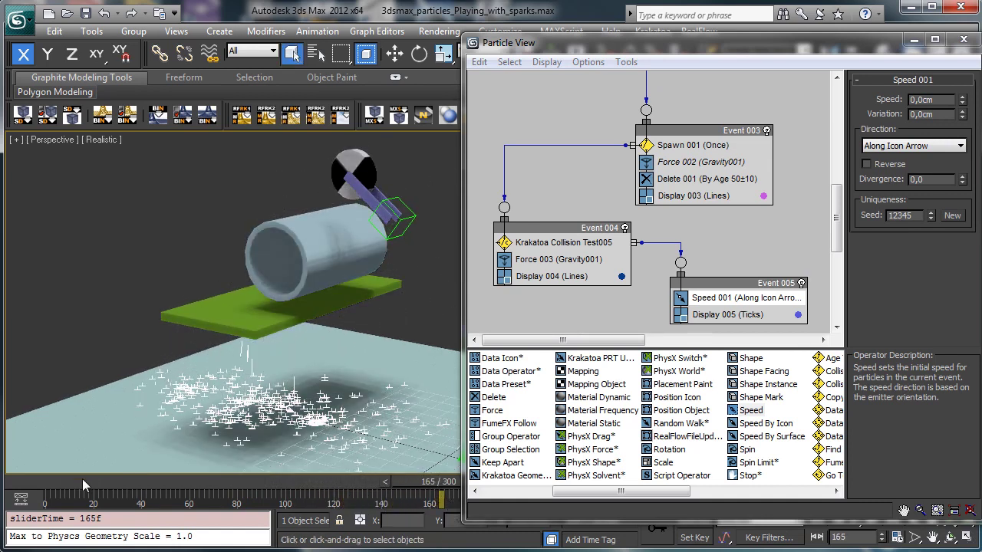
key(Home)
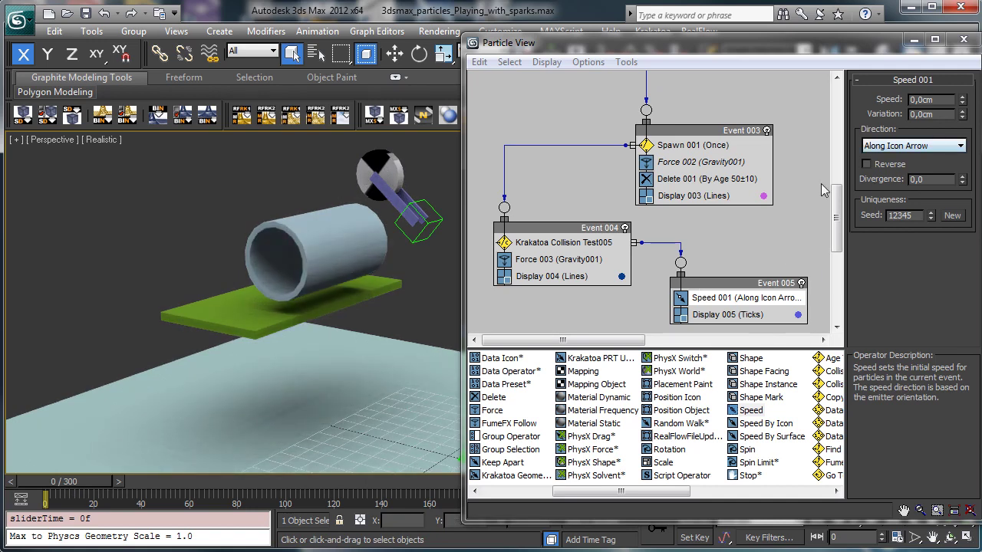
Try the Lines type for Display 005, scrub to frame 115 and return to frame 0.
click(758, 315)
click(928, 102)
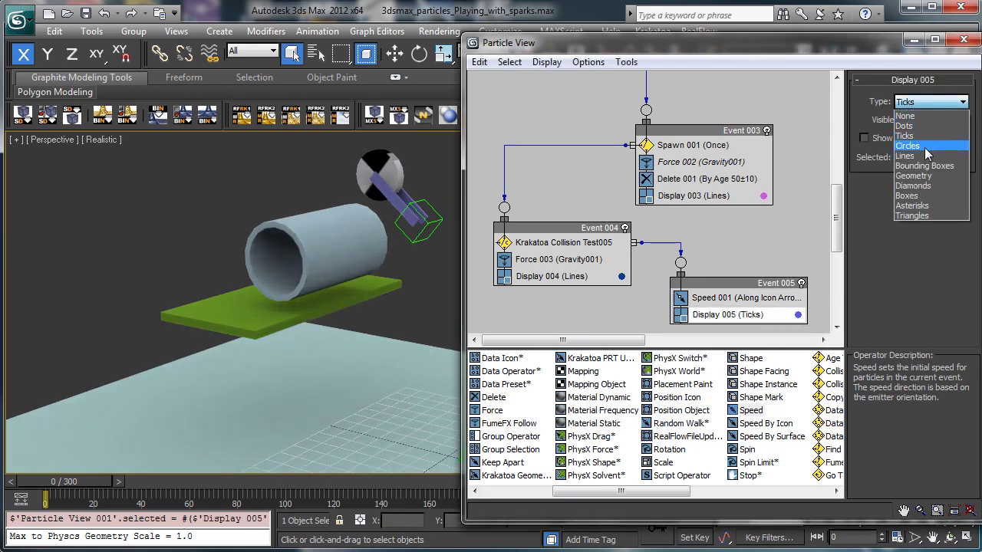
click(916, 152)
drag(86, 478, 349, 471)
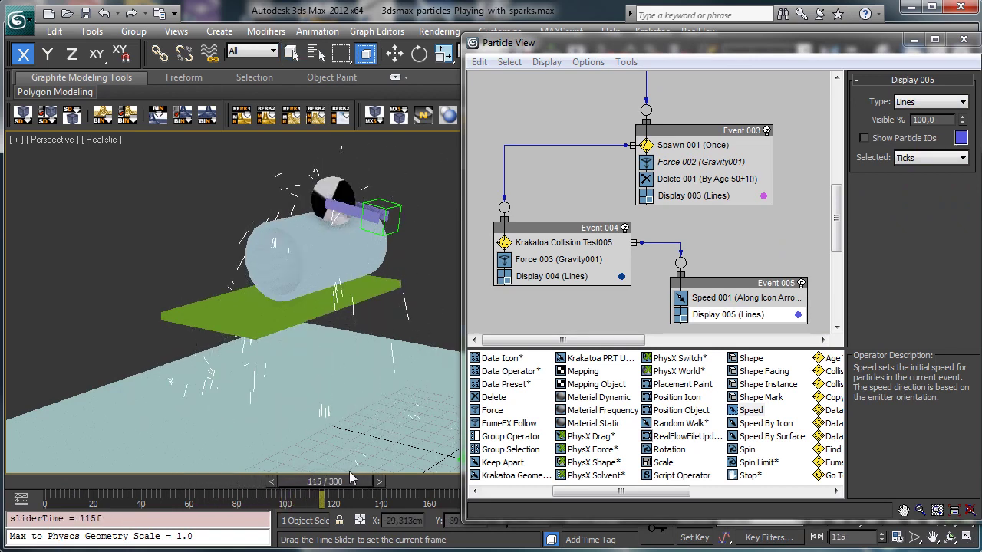
key(Home)
Set the Display 005 type to Dots, scrub to frame 167 and return to frame 0.
click(930, 102)
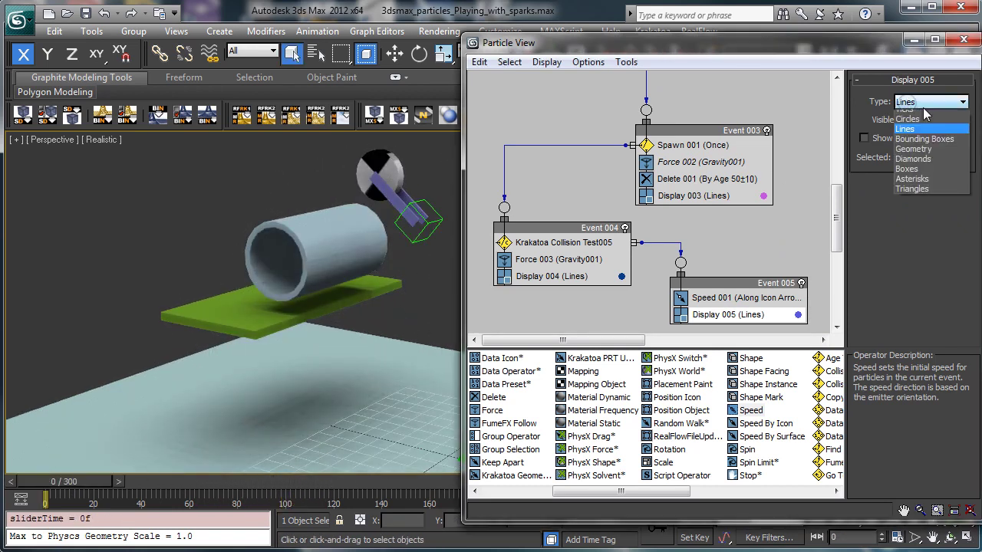
click(921, 113)
drag(81, 482, 460, 451)
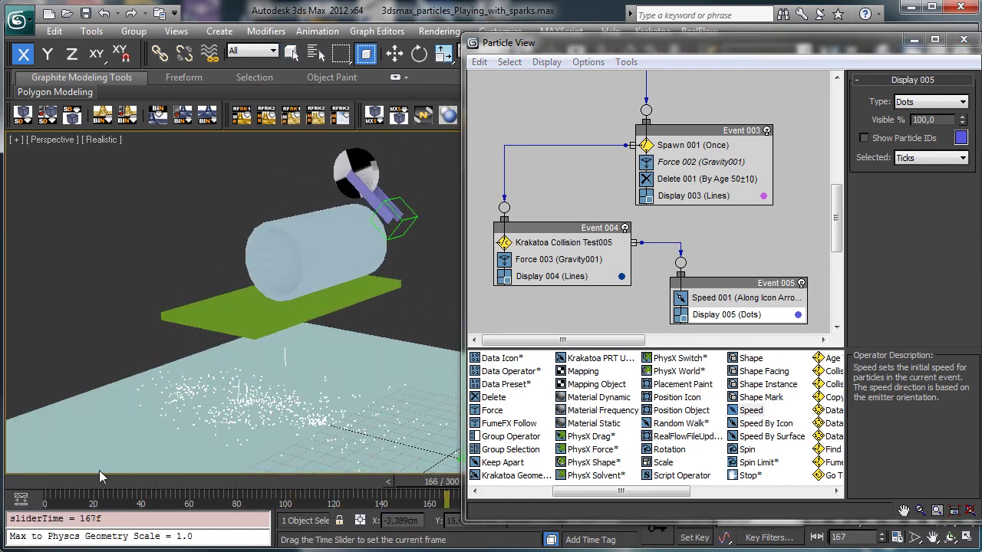
drag(99, 471, 18, 478)
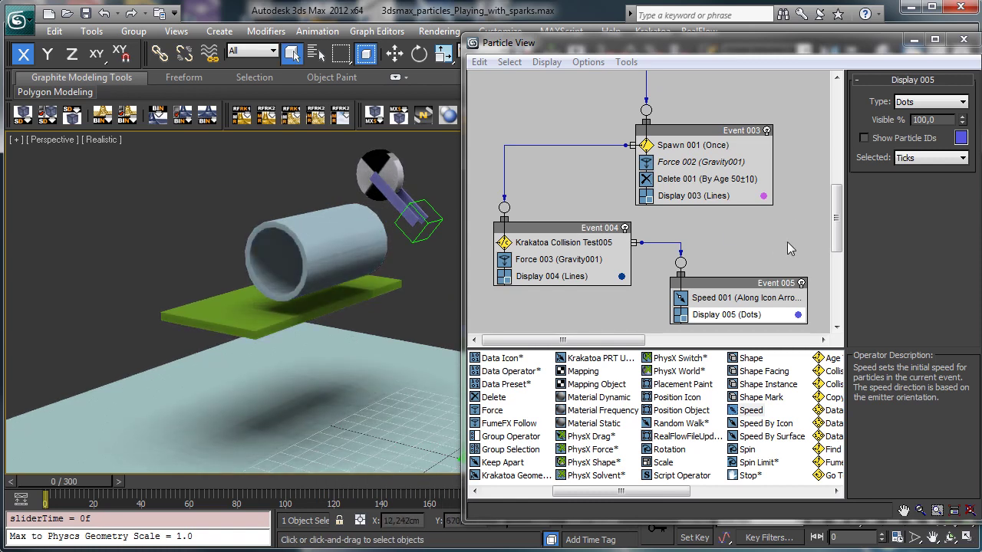
Paste a non-instanced copy of Delete 001 (By Age 50±10) into Event 005, scrub through the animation and return to frame 0.
click(682, 181)
right_click(683, 185)
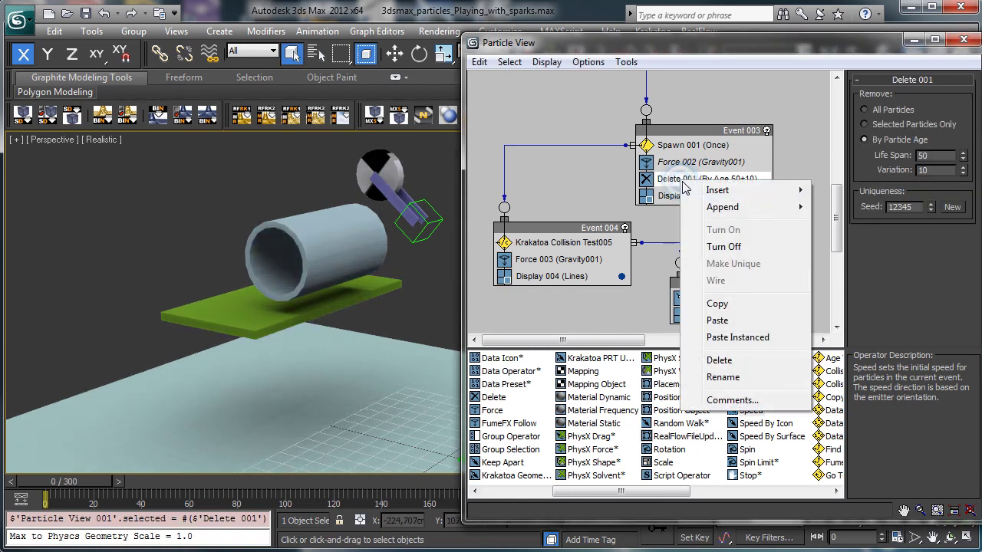
click(742, 306)
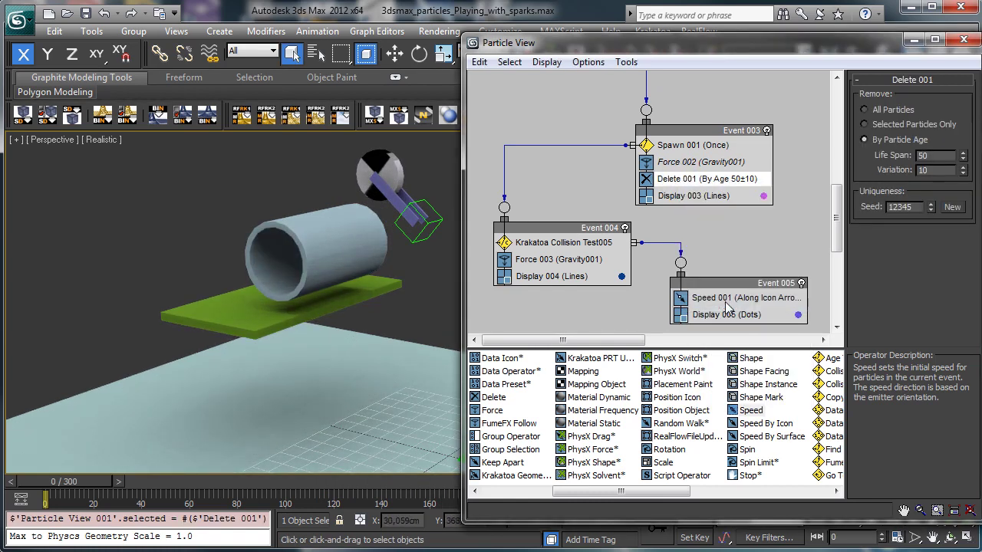
right_click(721, 306)
click(774, 451)
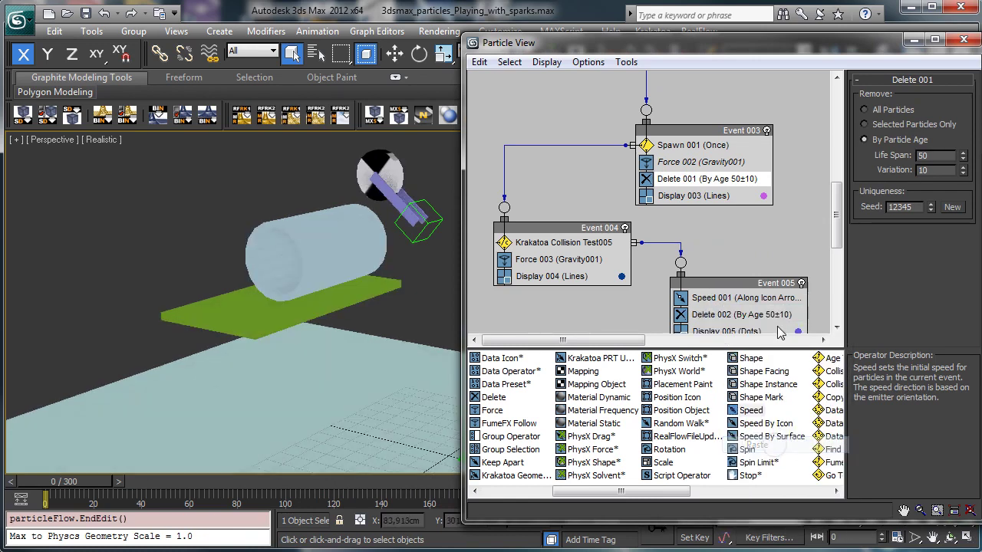
mouse_move(117, 487)
mouse_down()
mouse_move(410, 484)
mouse_move(585, 464)
mouse_up()
key(Home)
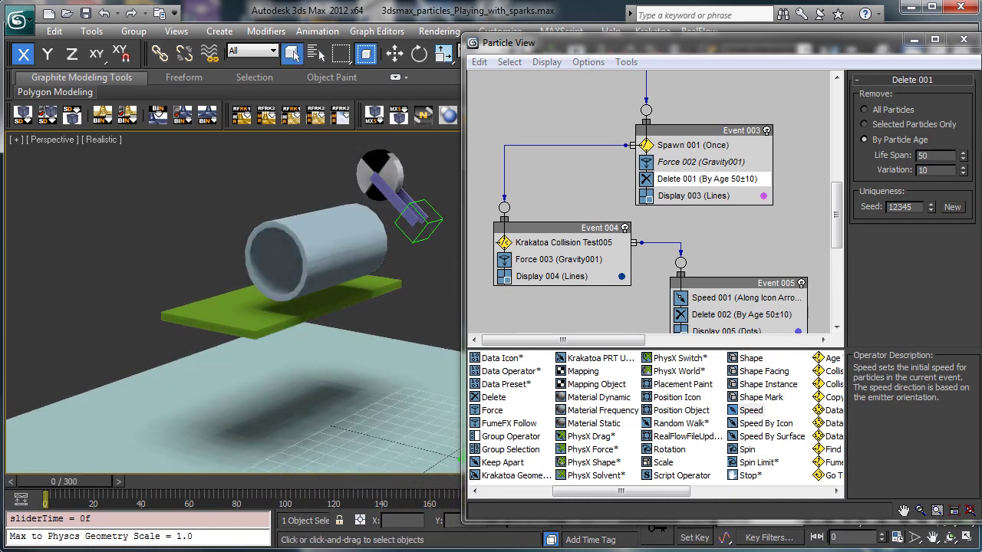
Close Particle View and save the scene, scrubbing to frame 139 and back to frame 0 to check the sparks.
key(6)
click(85, 14)
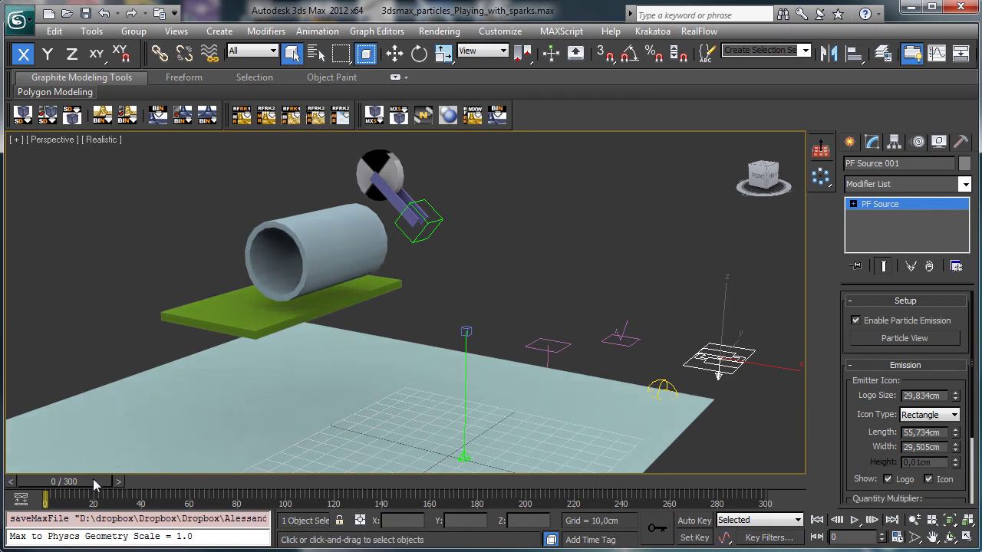
drag(95, 484, 132, 487)
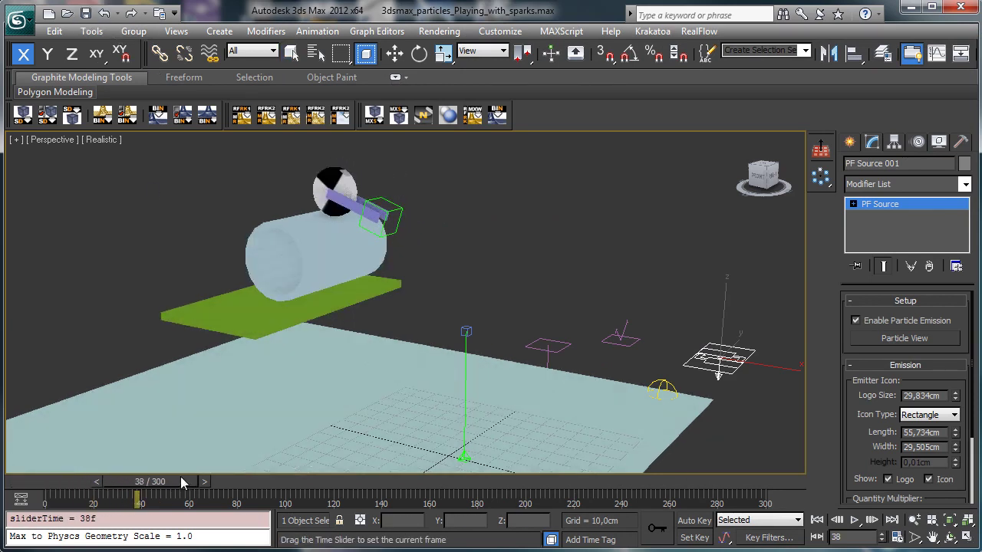
drag(193, 476, 411, 463)
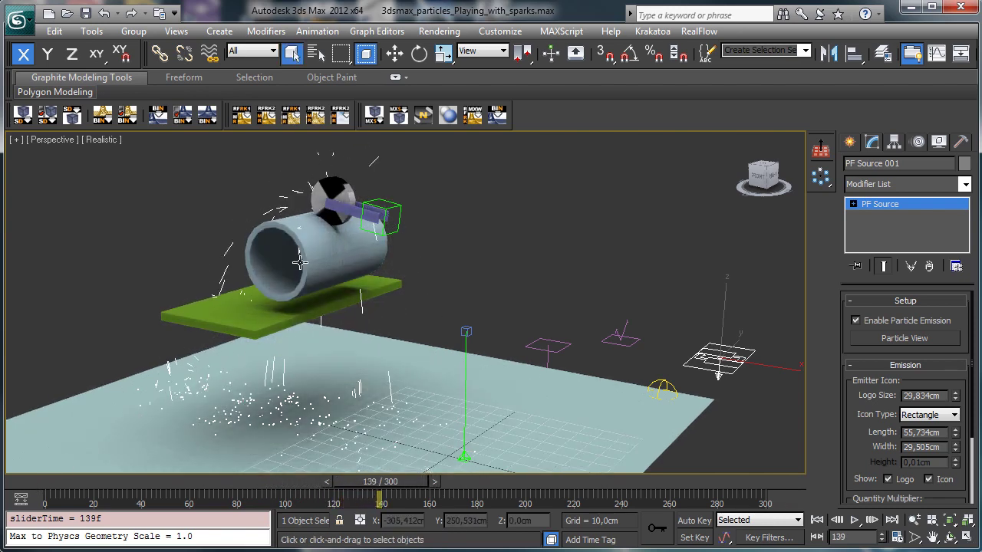
key(Home)
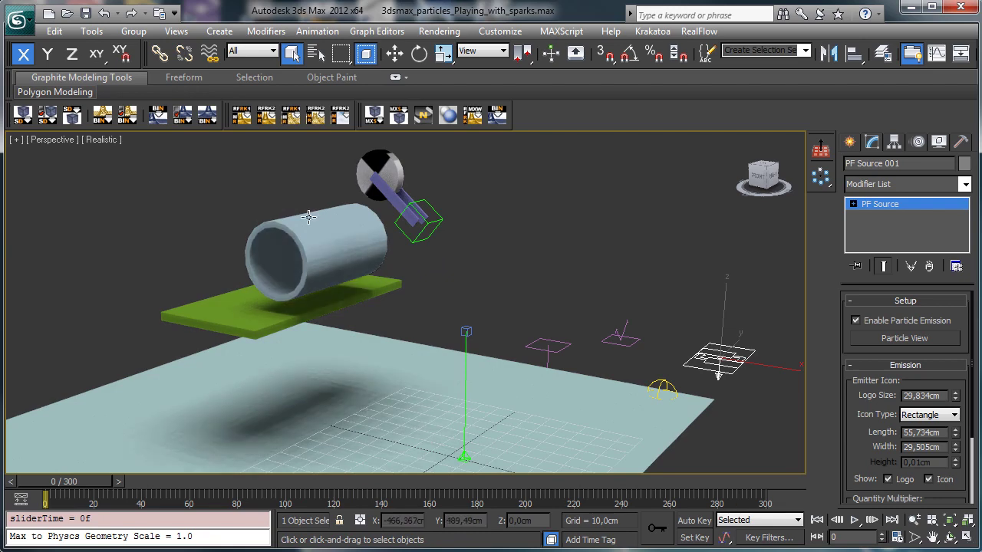
Adjust the Max Number of Collisions of Krakatoa Collision Test002 and Test003 in Event 002, then close Particle View and scrub to frame 66.
click(903, 339)
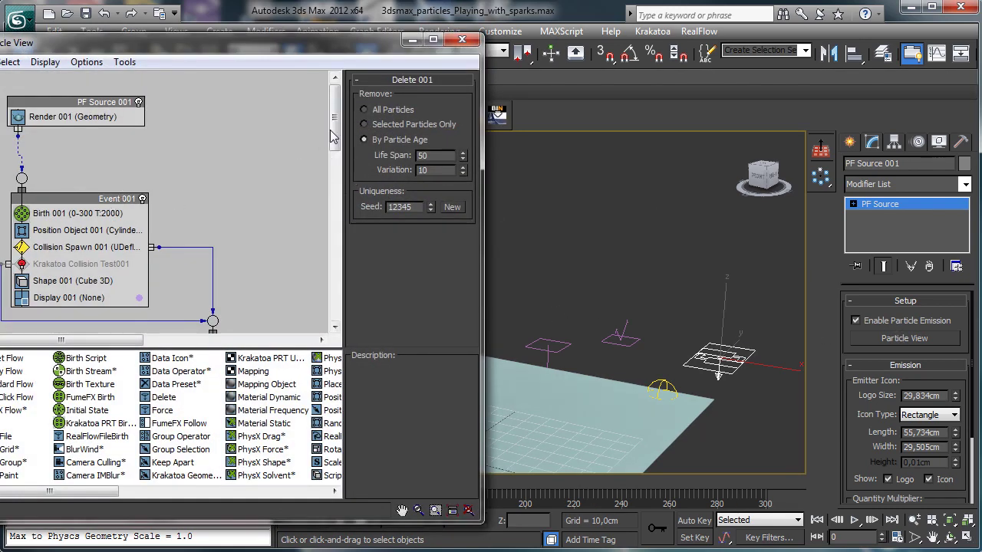
scroll(331, 136, down, 5)
drag(284, 50, 431, 50)
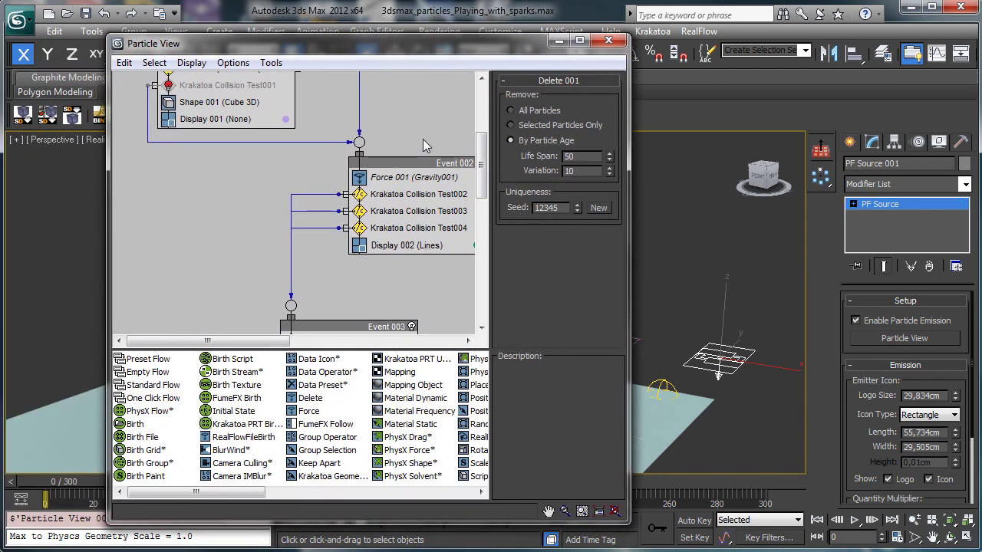
click(418, 195)
scroll(603, 200, down, 2)
scroll(603, 200, down, 4)
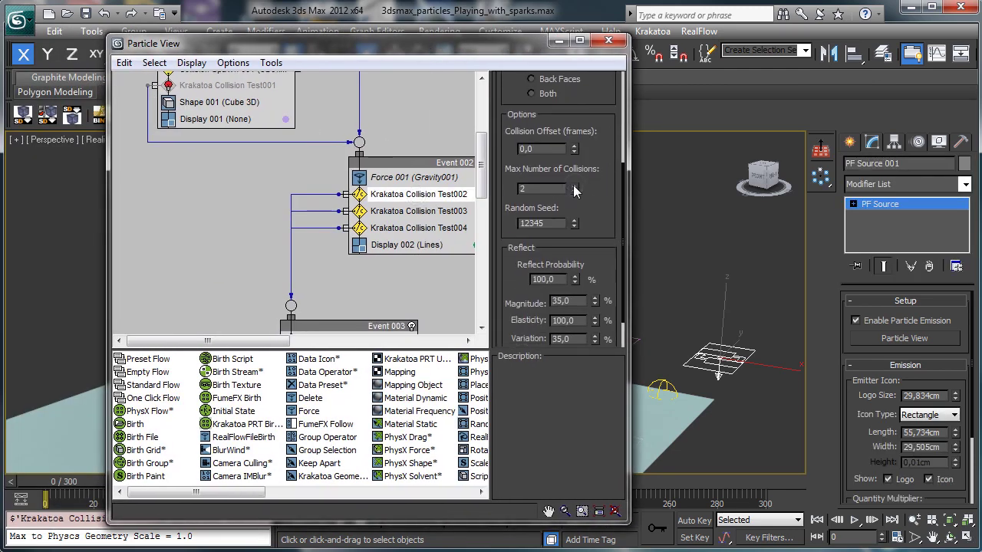
click(393, 212)
scroll(601, 249, down, 2)
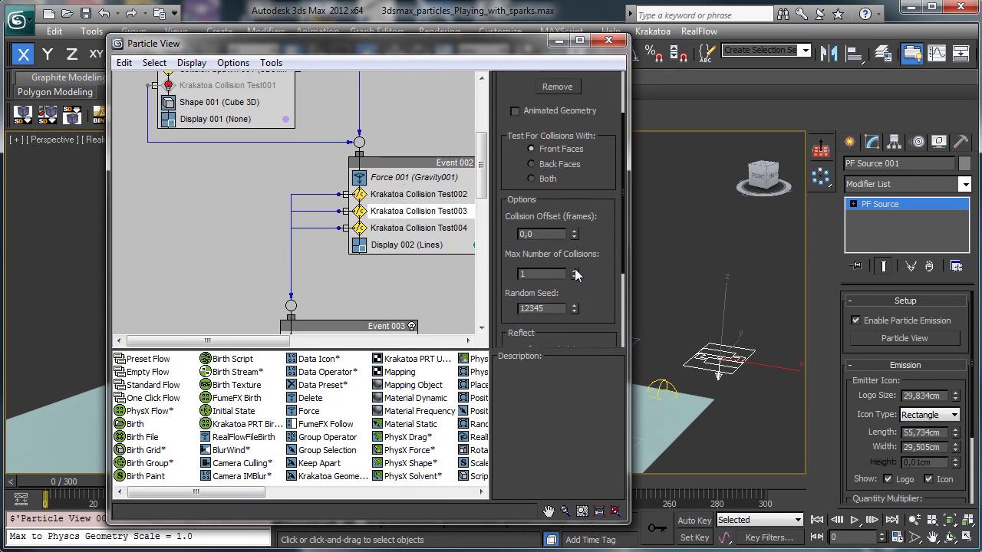
click(610, 41)
drag(47, 485, 414, 473)
drag(34, 482, 185, 480)
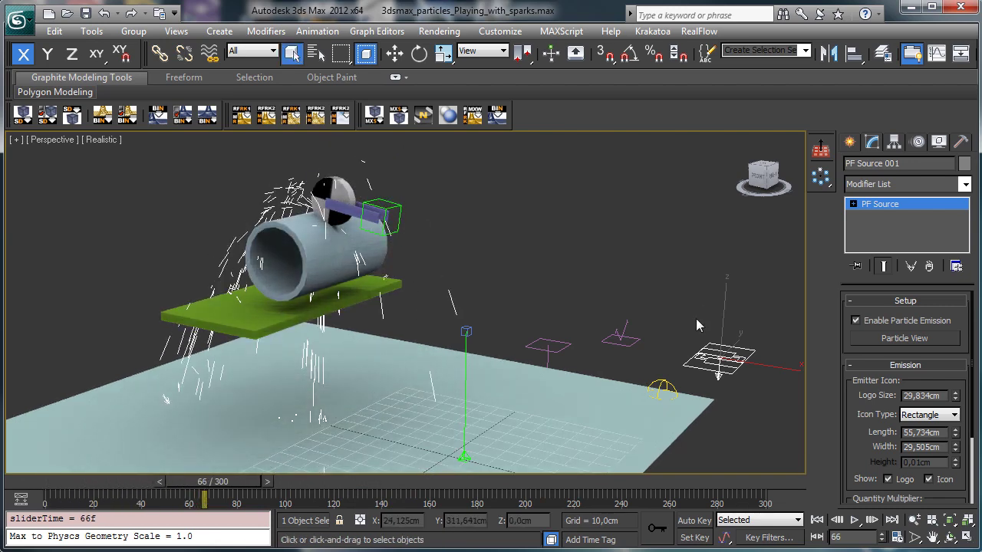
Try a Bounce of 2,0 on UDeflector001, scrub to frame 117 and return to frame 0.
click(614, 340)
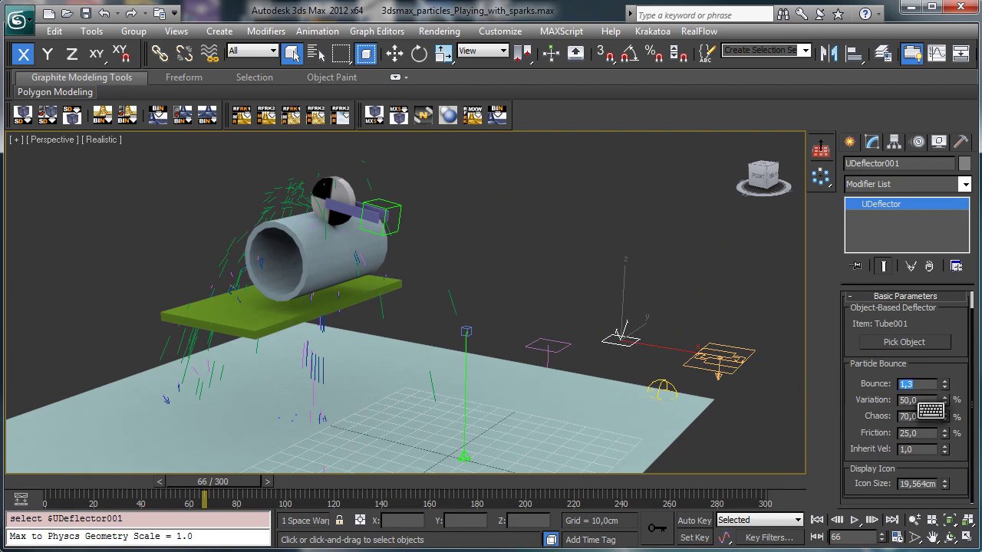
key(Return)
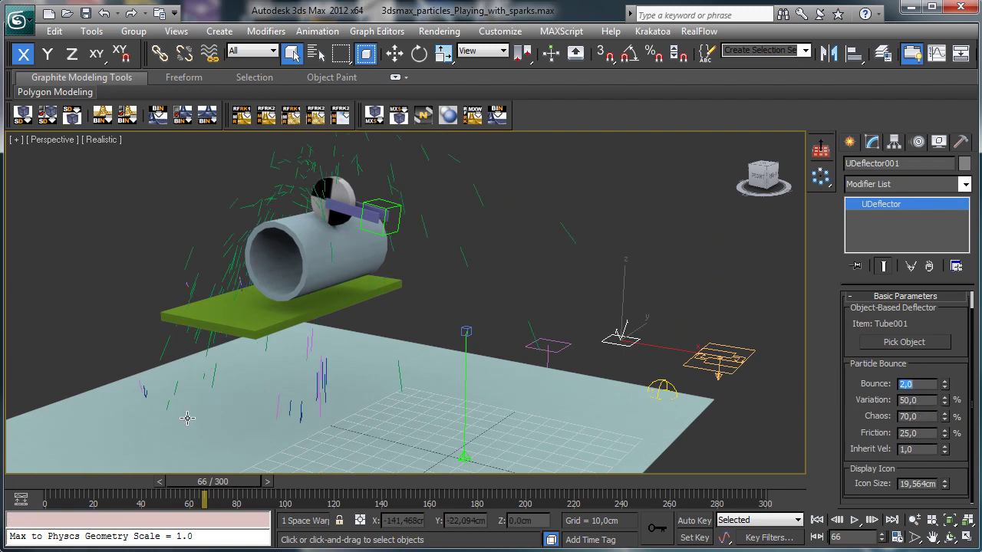
drag(23, 485, 291, 489)
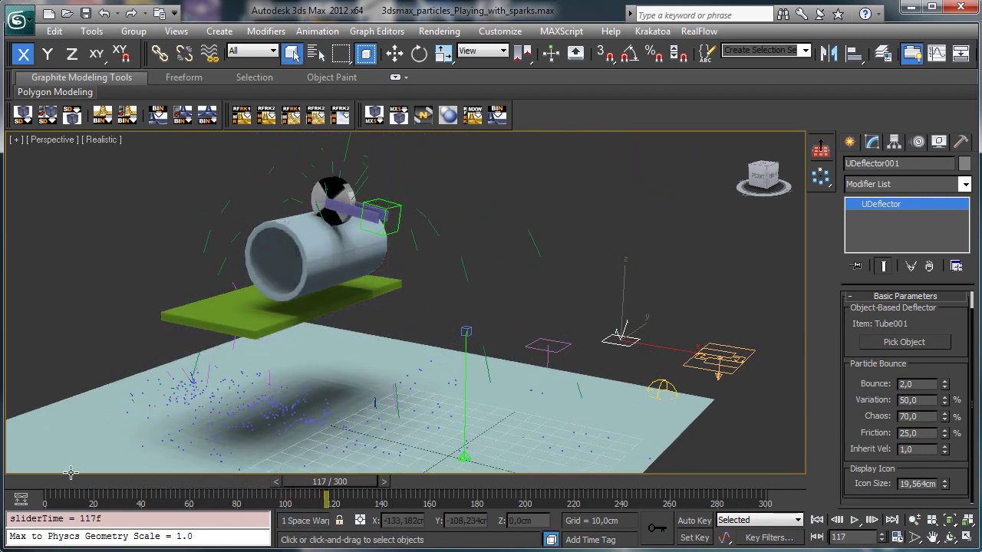
key(Home)
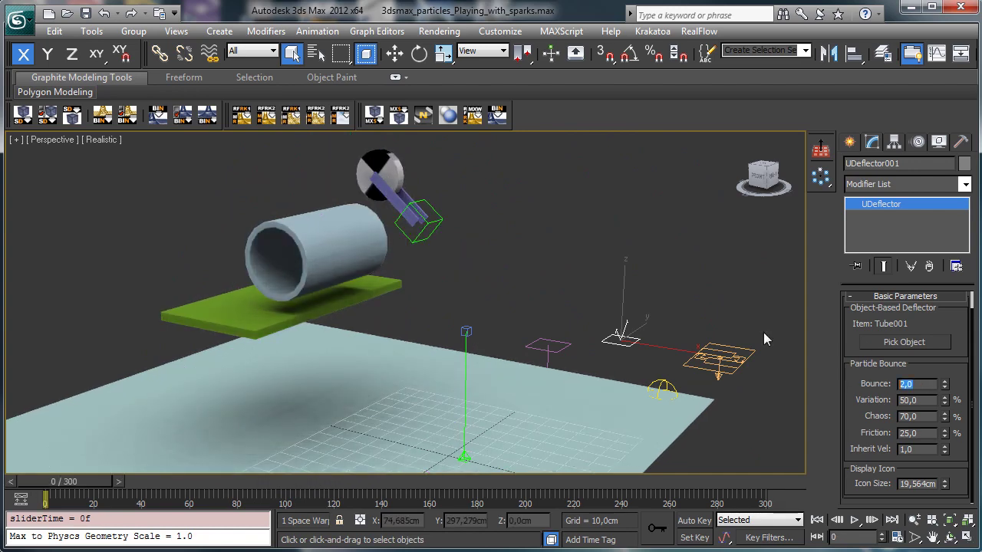
Set the Bounce of UDeflector001 to 1,65, check the animation up to frame 185 and save the scene from frame 0.
text(1,65)
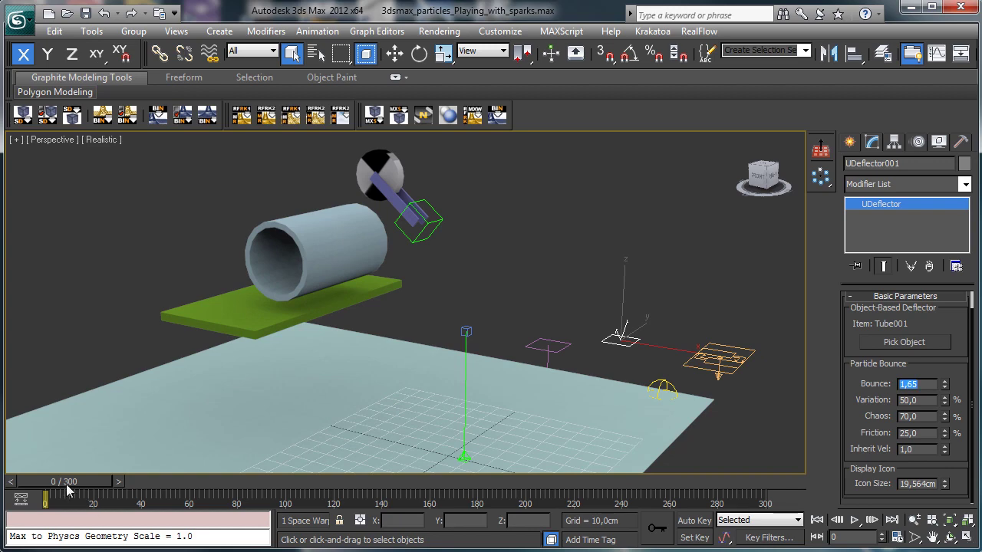
mouse_move(68, 490)
mouse_down()
mouse_move(252, 484)
mouse_move(414, 500)
mouse_up()
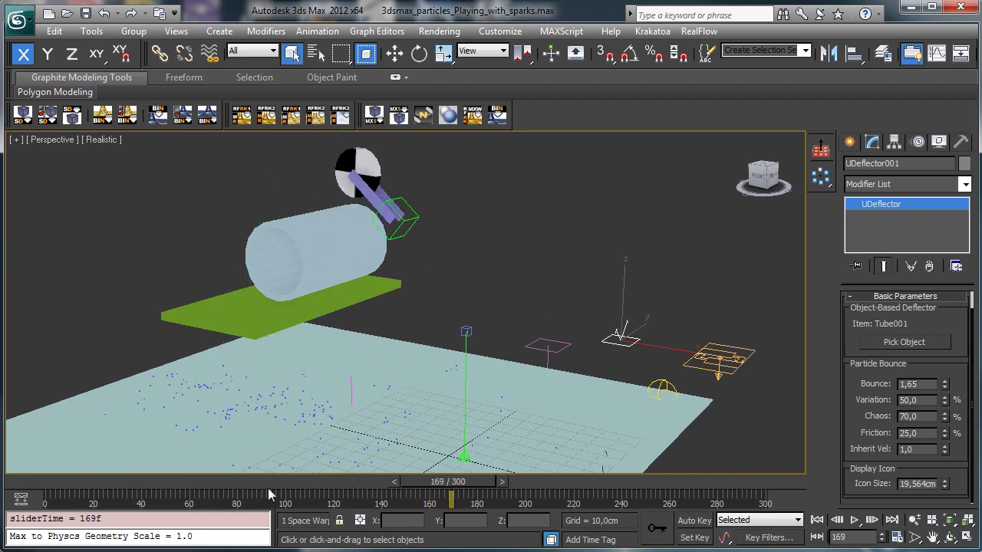
drag(38, 489, 73, 491)
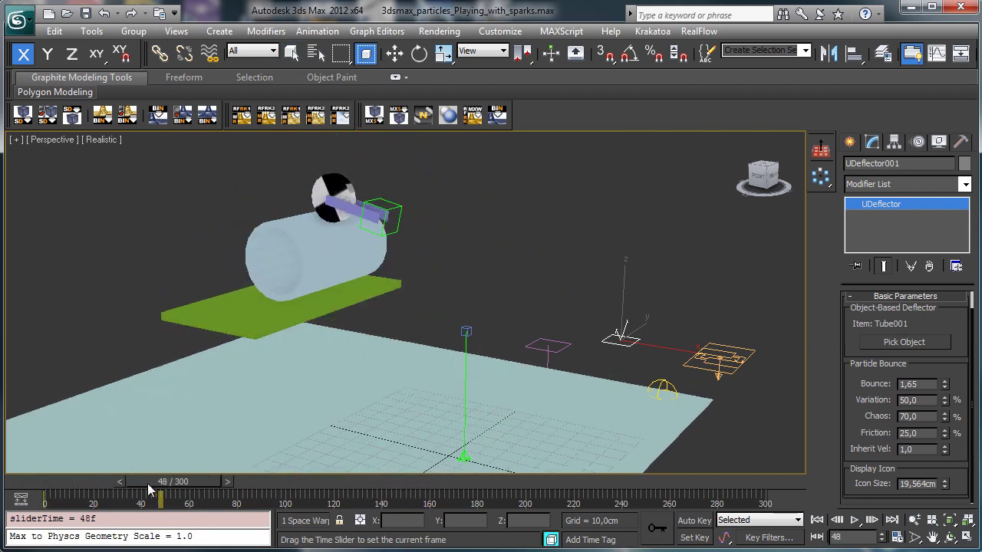
drag(149, 486, 482, 469)
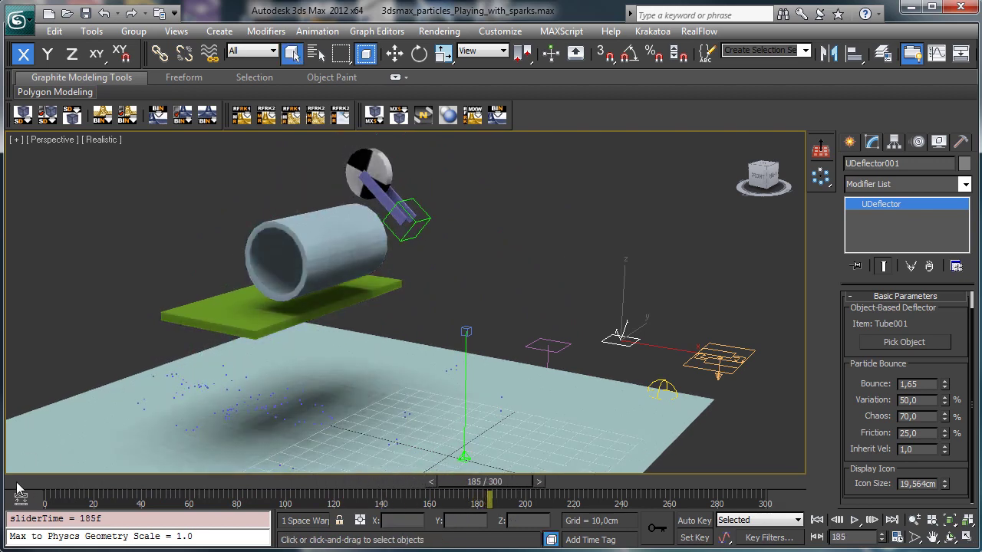
click(20, 489)
key(ctrl+s)
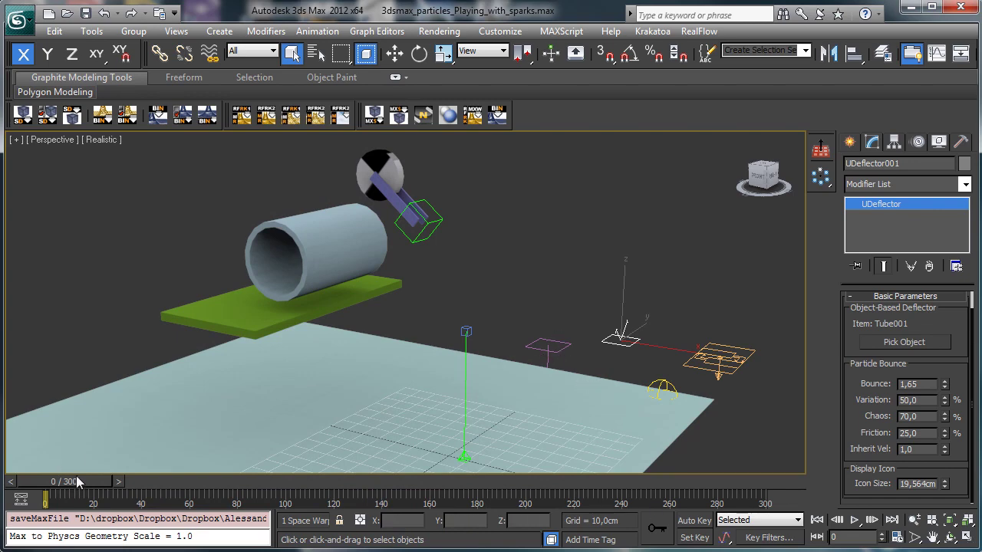
At frame 60, add a Shape operator above Display 002 in Event 002 of PF Source 001 and set its 3D shape to Tetra.
drag(73, 477, 206, 481)
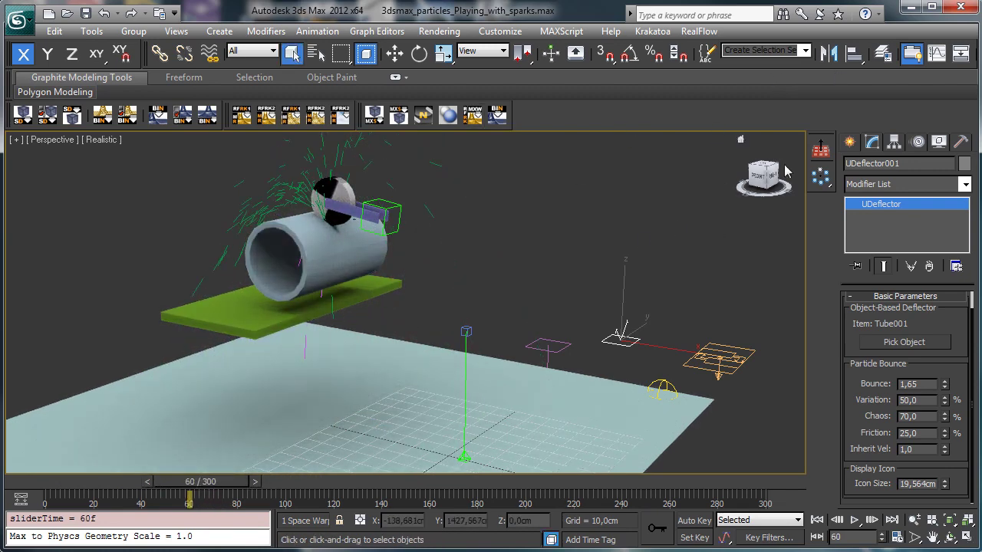
click(718, 353)
click(897, 338)
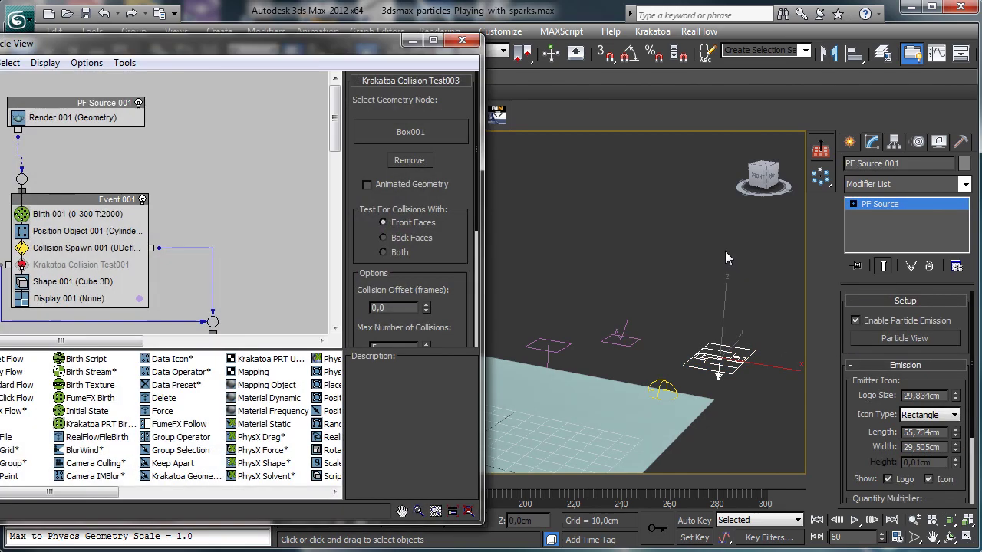
drag(207, 51, 595, 52)
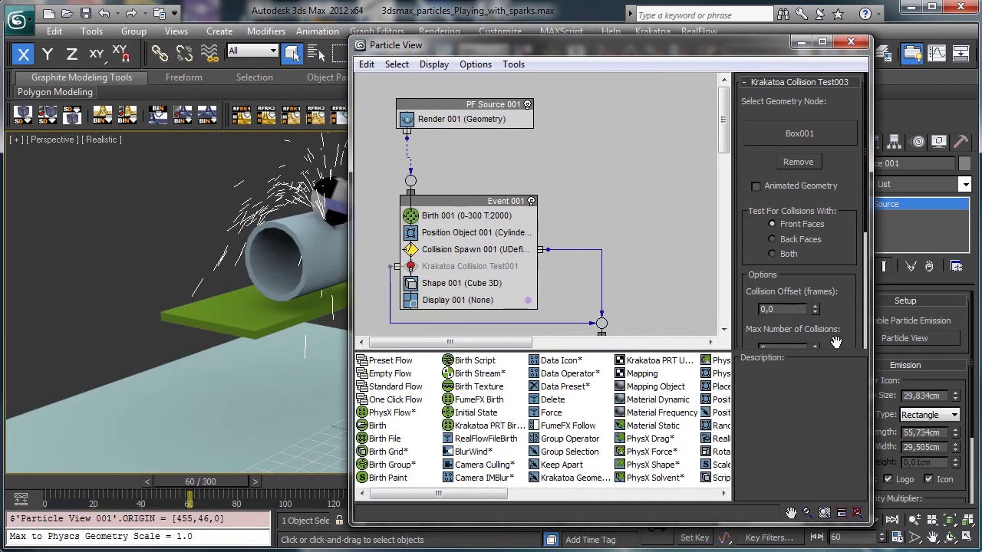
drag(722, 146, 723, 192)
drag(482, 345, 526, 345)
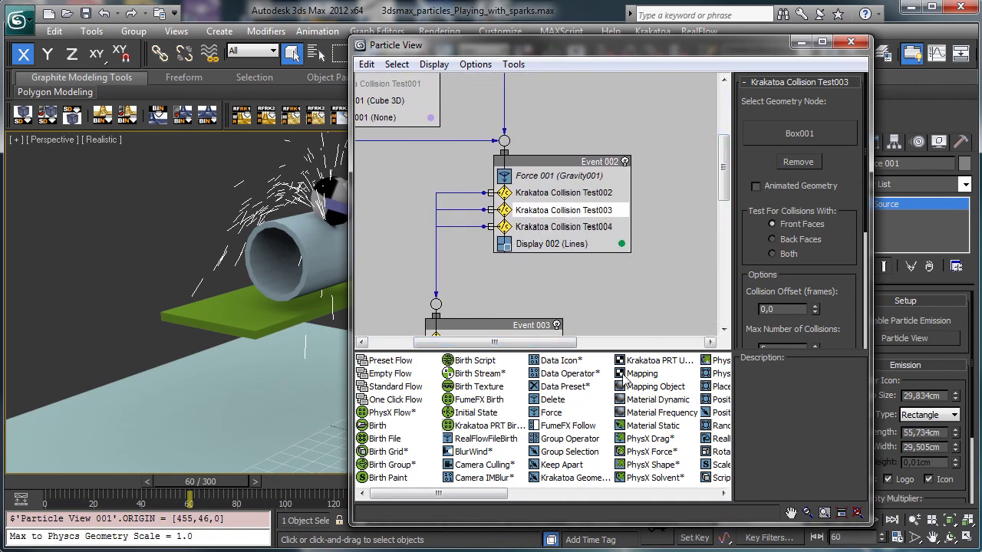
click(551, 494)
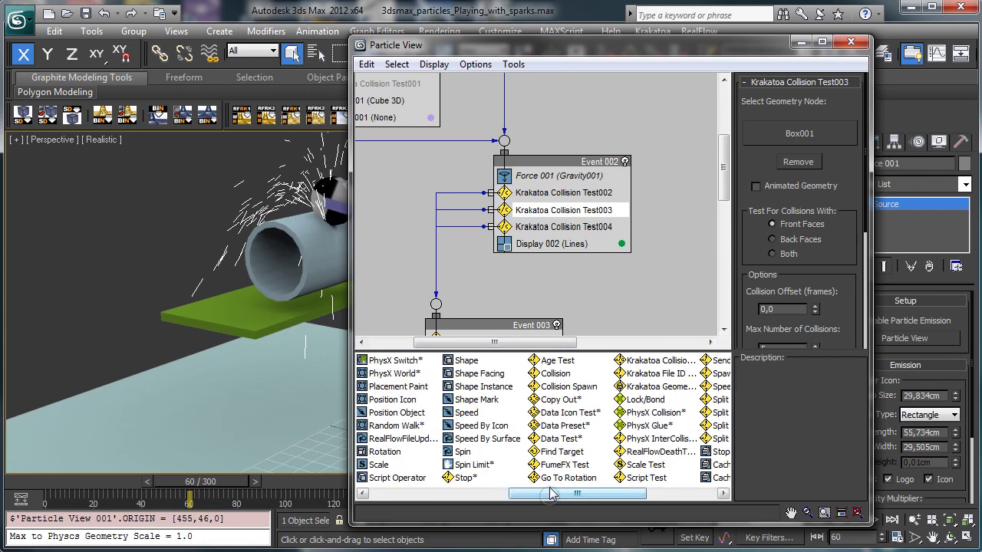
click(468, 361)
drag(473, 366, 558, 244)
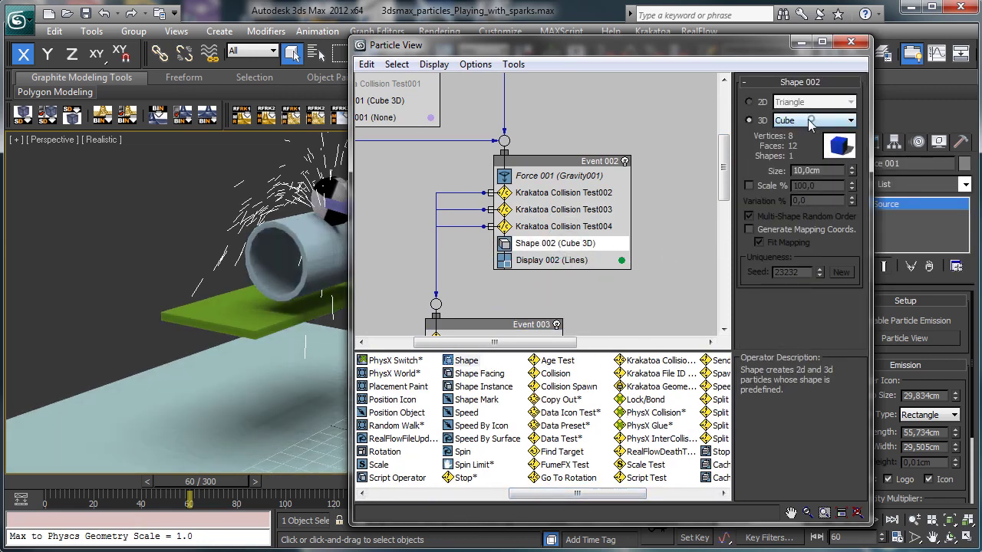
click(810, 121)
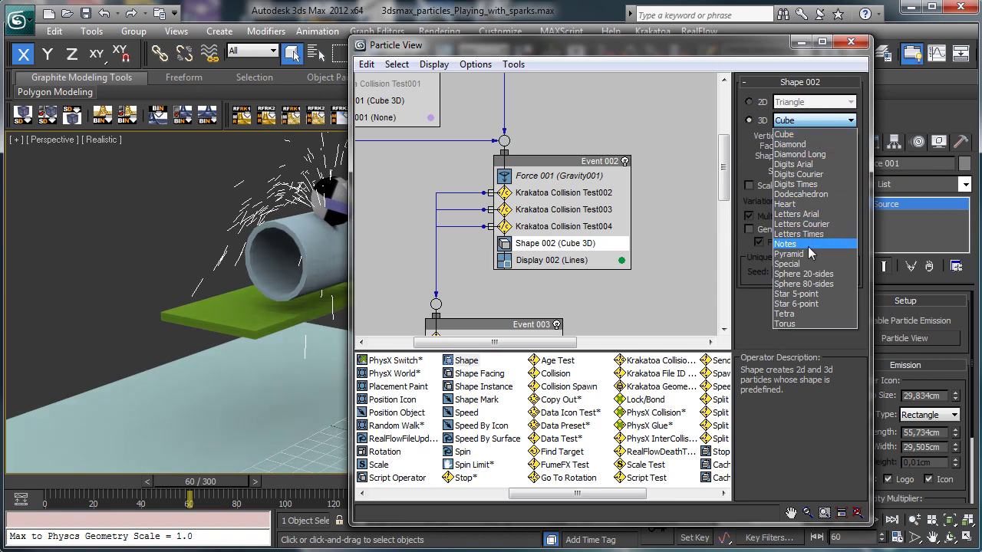
click(802, 315)
Set the Display 002 type to Geometry and the size of Shape 002 to 9,8 cm.
click(591, 262)
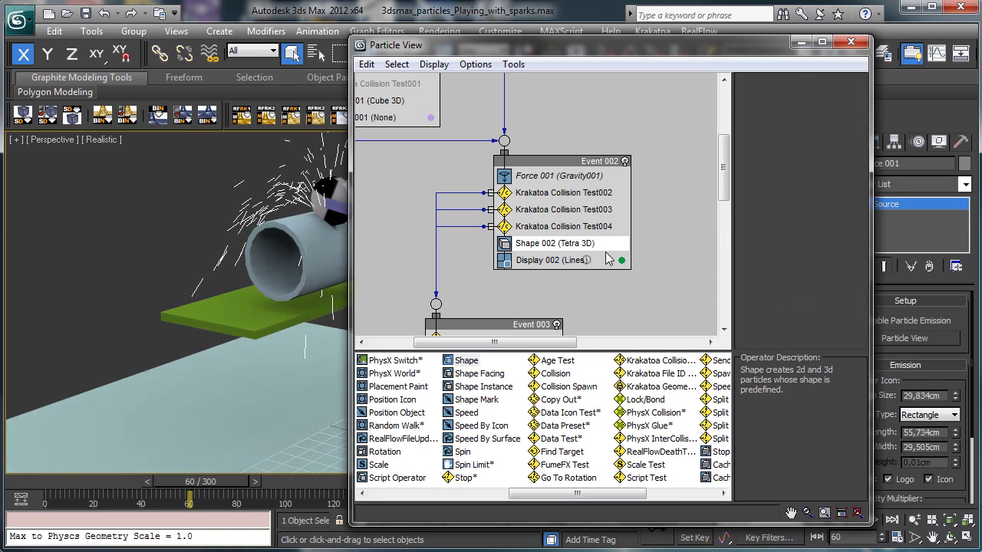
click(816, 107)
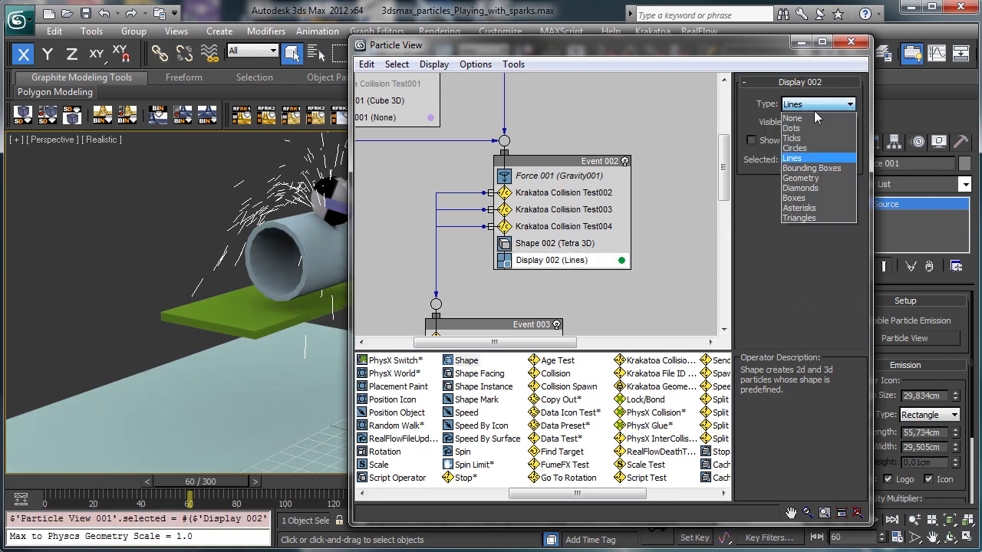
click(817, 178)
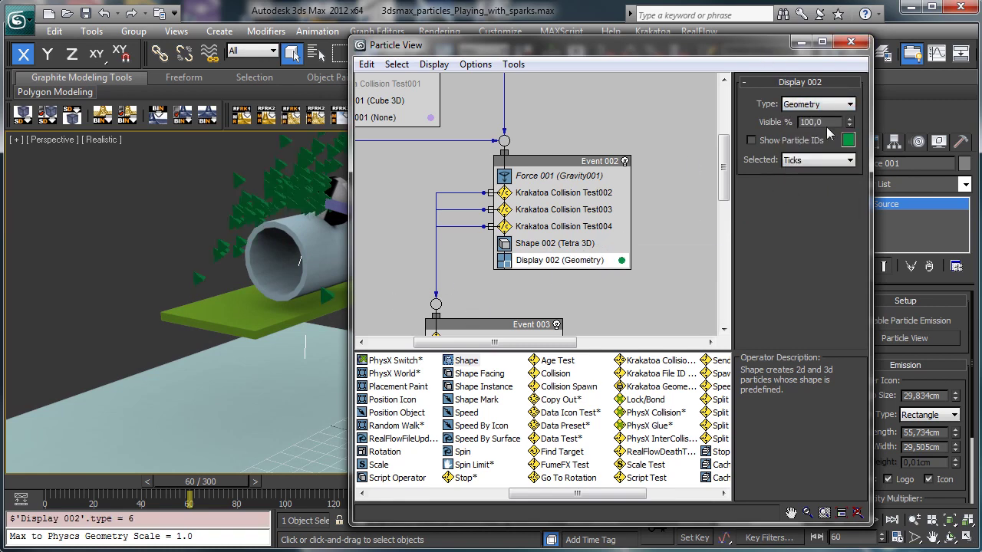
click(521, 244)
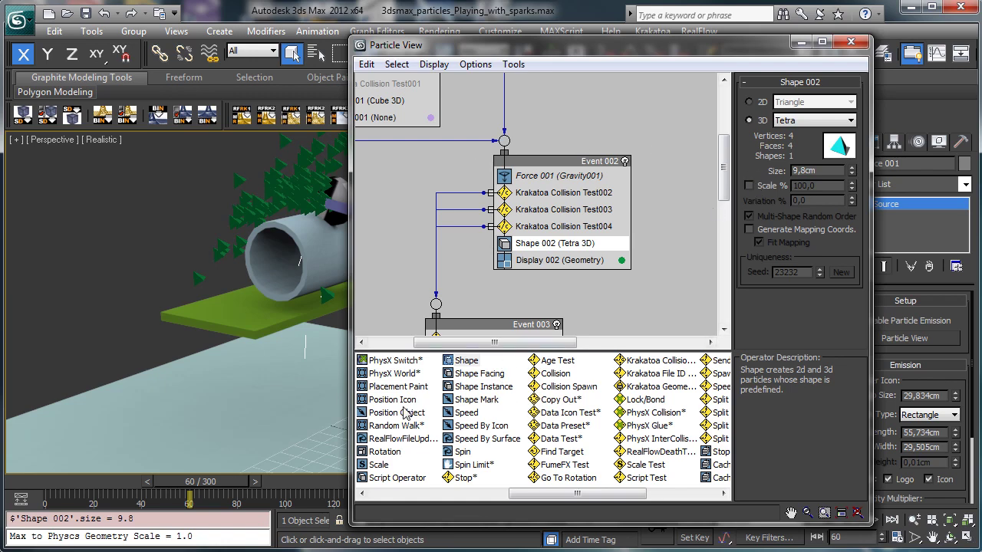
Insert a Rotation operator above Shape 002 with the Speed Space Follow orientation, and return the animation to frame 0.
click(385, 453)
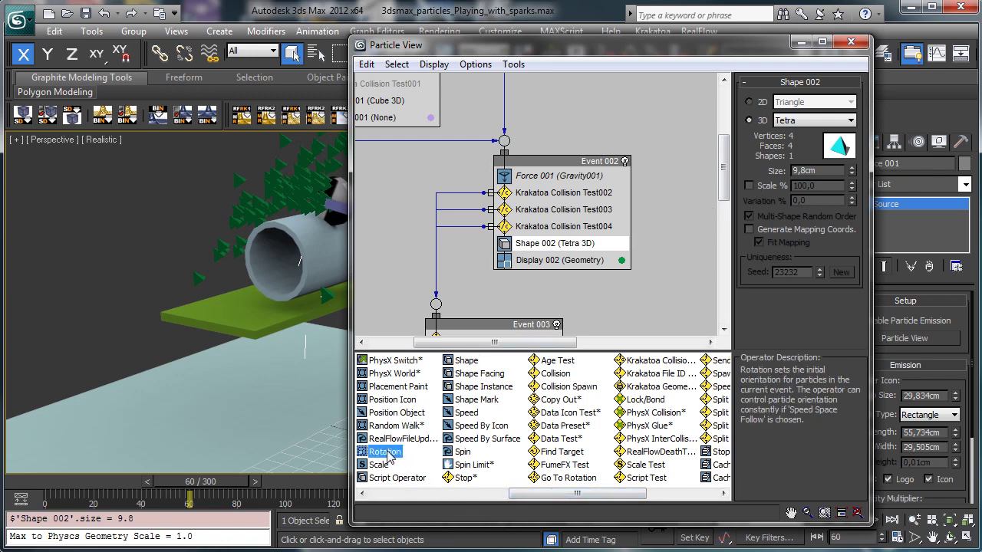
drag(547, 247, 547, 245)
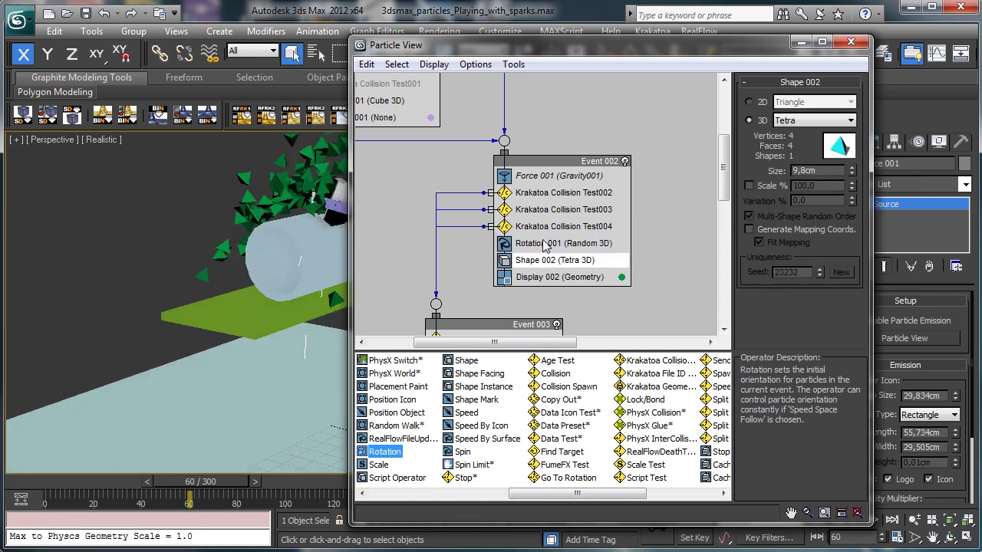
click(548, 243)
click(822, 116)
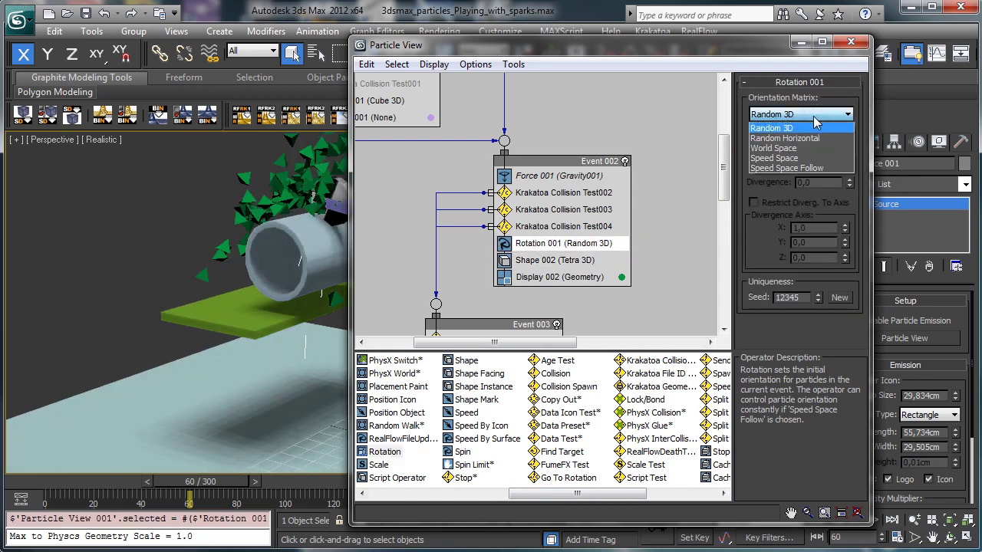
click(799, 169)
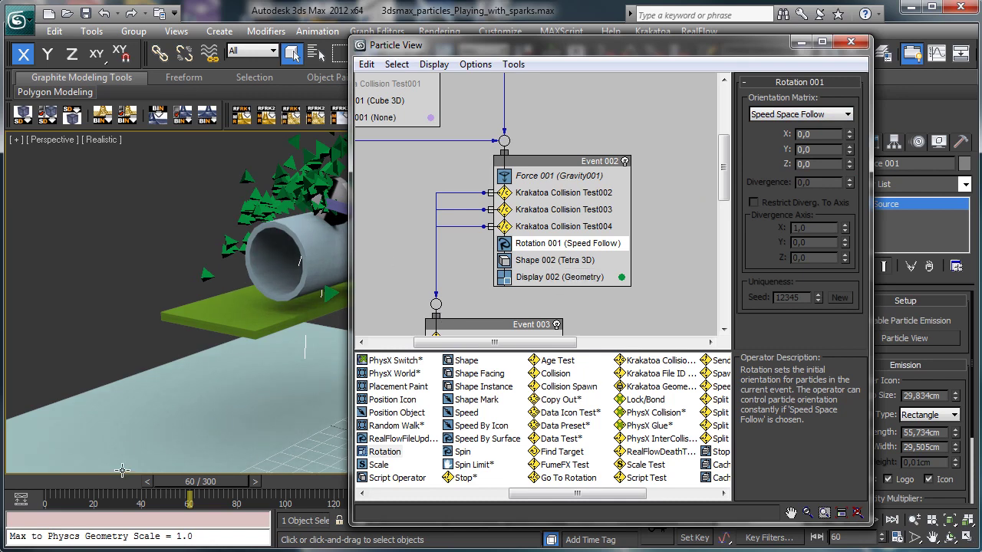
drag(181, 488, 23, 481)
drag(108, 477, 31, 456)
Change the display type of Display 003 in Event 003 and Display 004 in Event 004 to Geometry.
drag(721, 185, 723, 227)
click(475, 222)
click(840, 105)
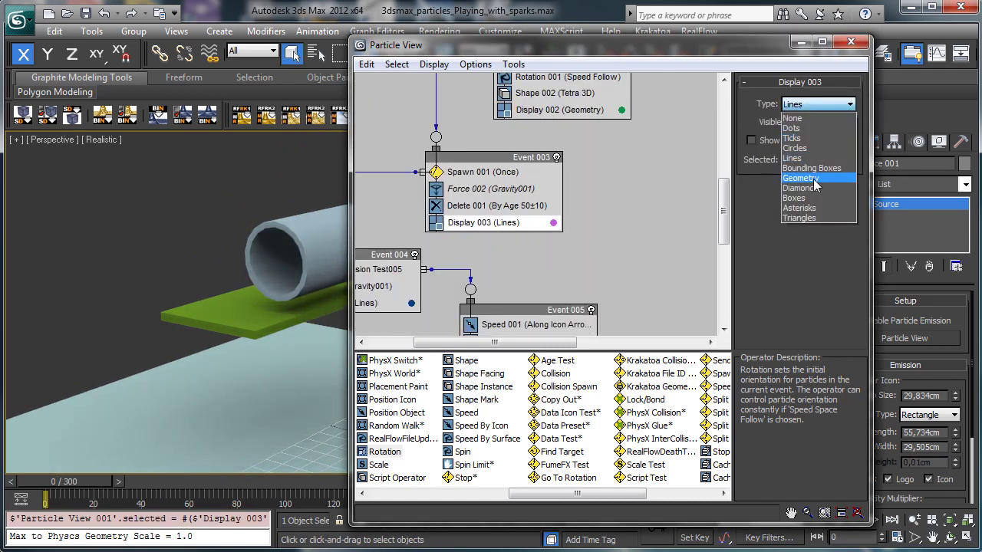
click(779, 186)
click(398, 304)
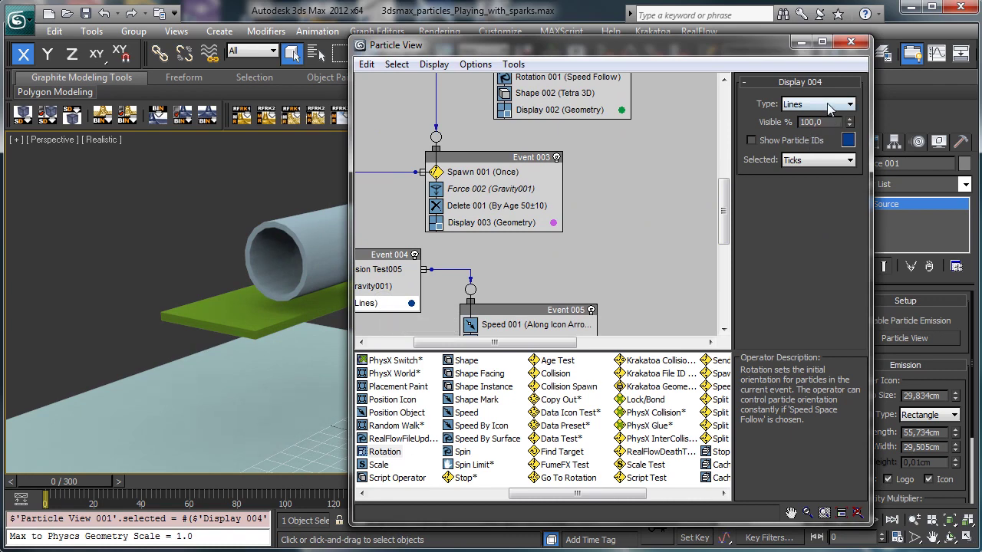
click(829, 106)
click(823, 184)
Set Display 005 in Event 005 to Geometry, then minimize Particle View and scrub the animation to frame 77.
drag(724, 212, 727, 242)
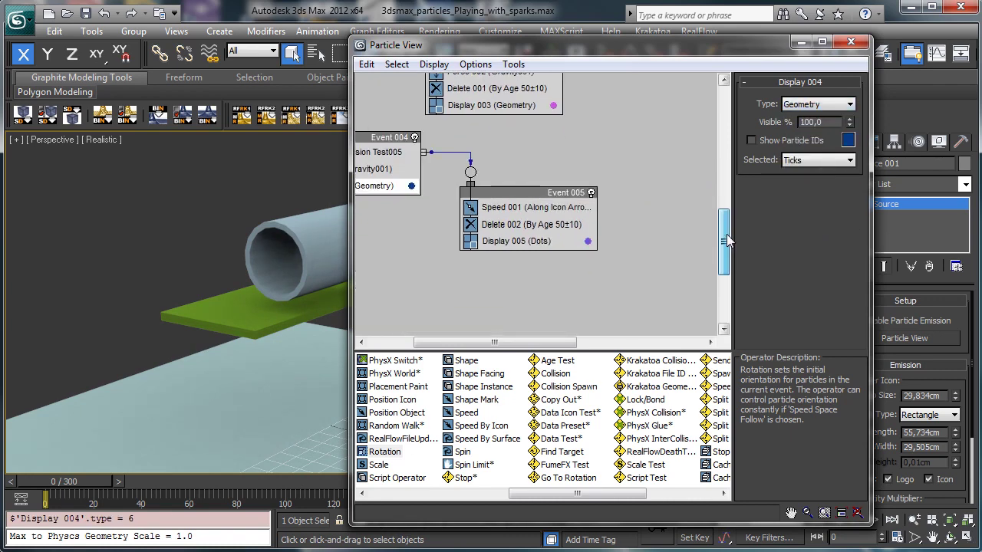
click(546, 244)
click(818, 104)
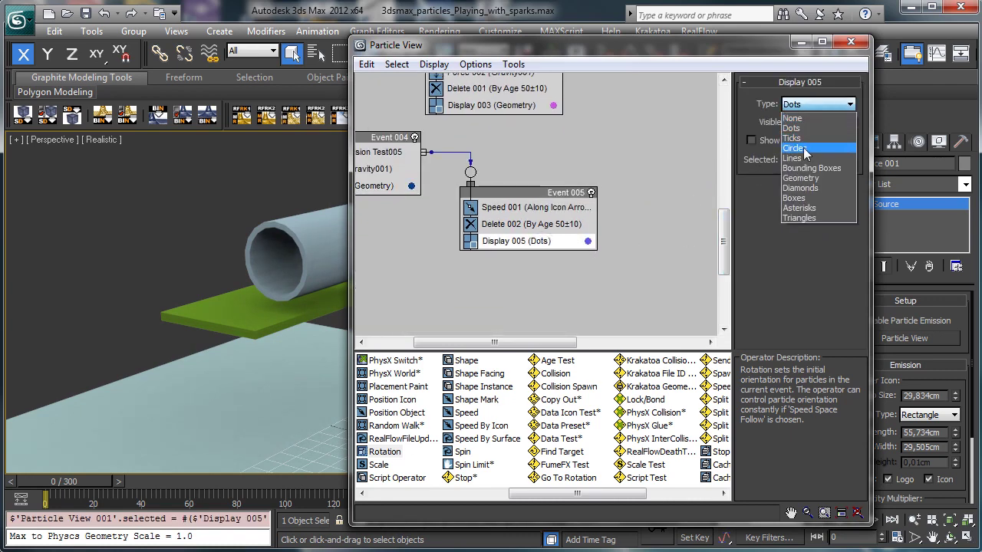
click(820, 178)
click(801, 43)
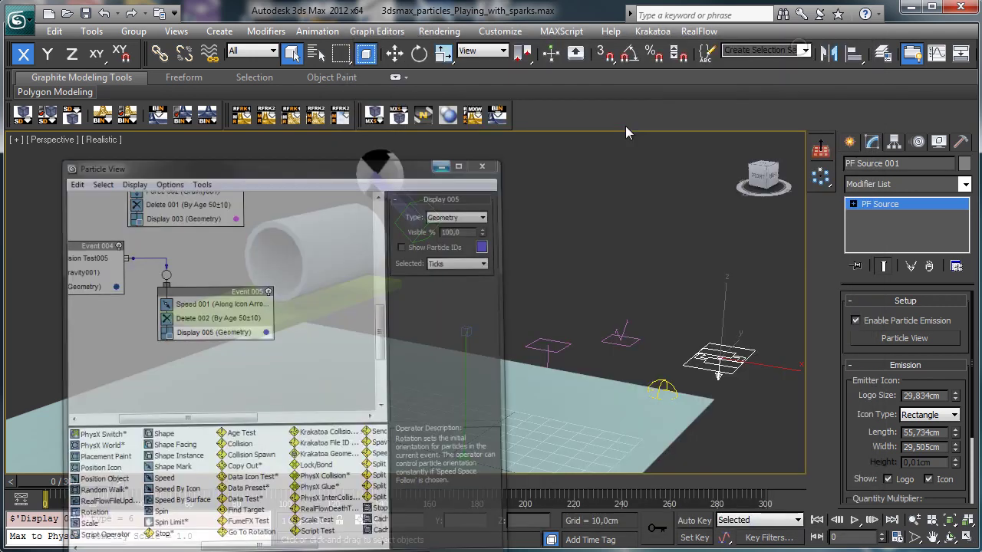
drag(113, 488, 233, 481)
Reopen Particle View, copy Rotation 001 from Event 002 and paste it as an instance above Delete 001 in Event 003.
click(904, 338)
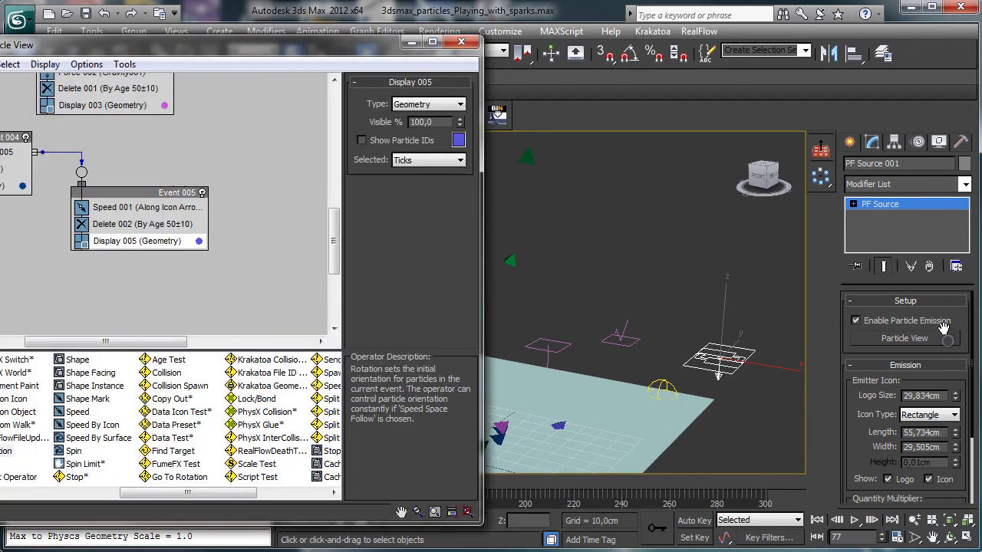
drag(324, 57, 799, 67)
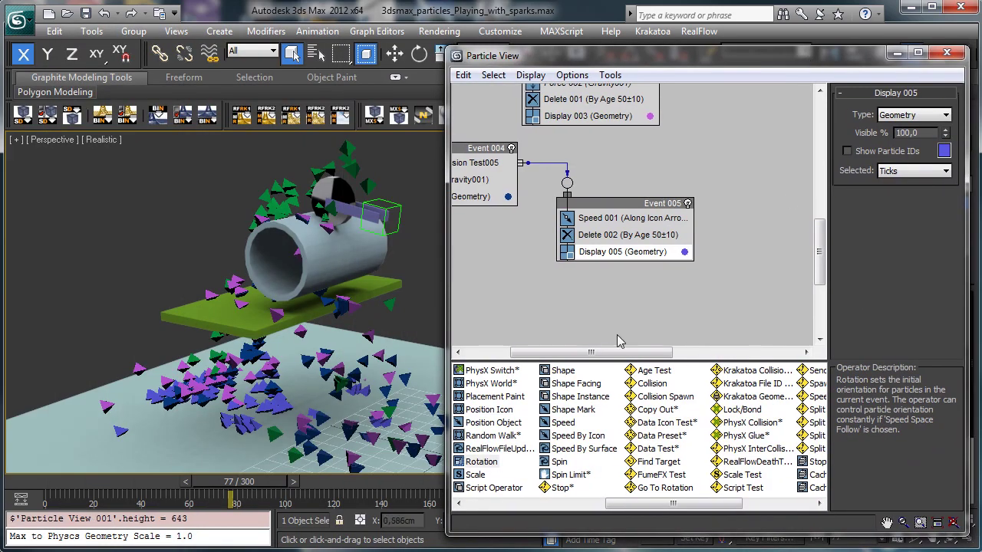
drag(669, 352, 620, 352)
drag(820, 252, 819, 221)
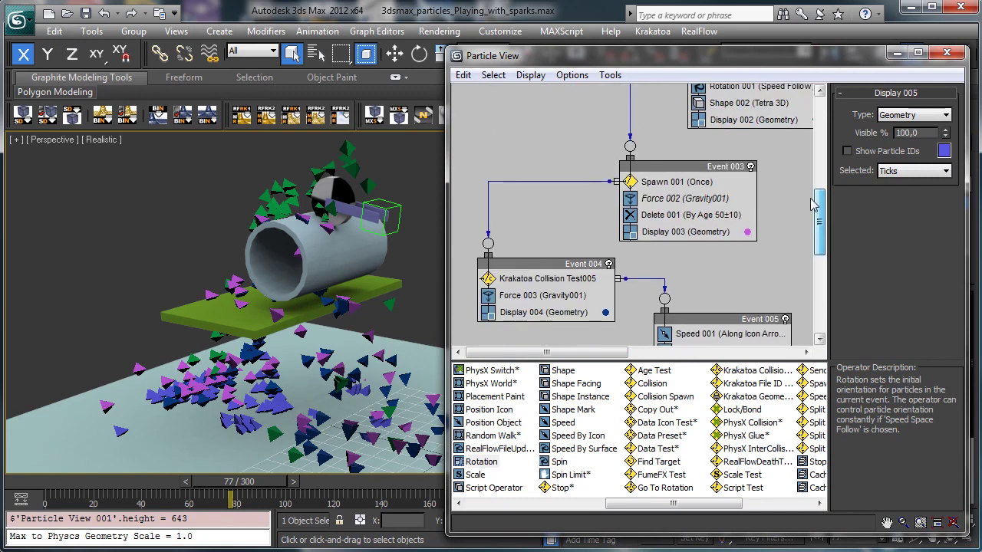
click(757, 92)
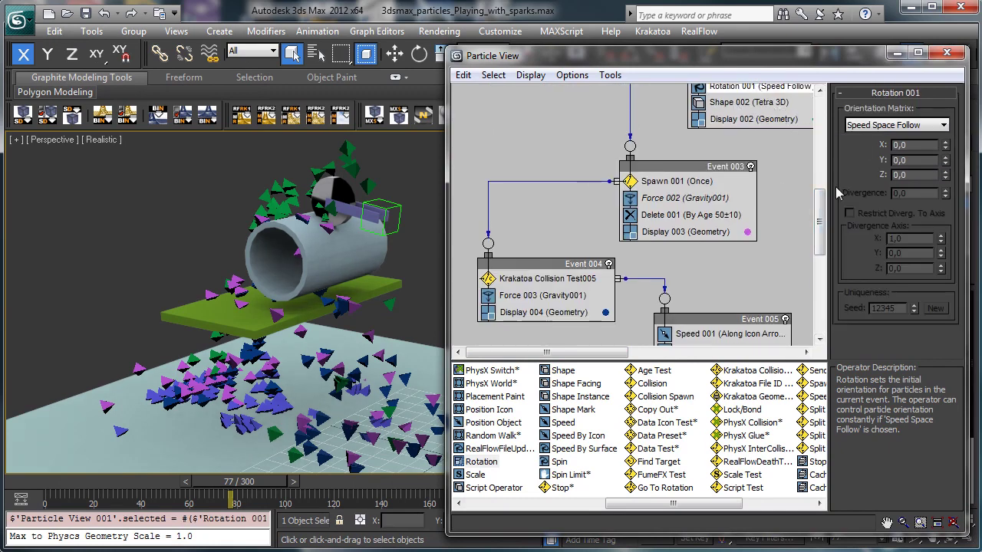
scroll(763, 154, up, 4)
drag(629, 353, 675, 353)
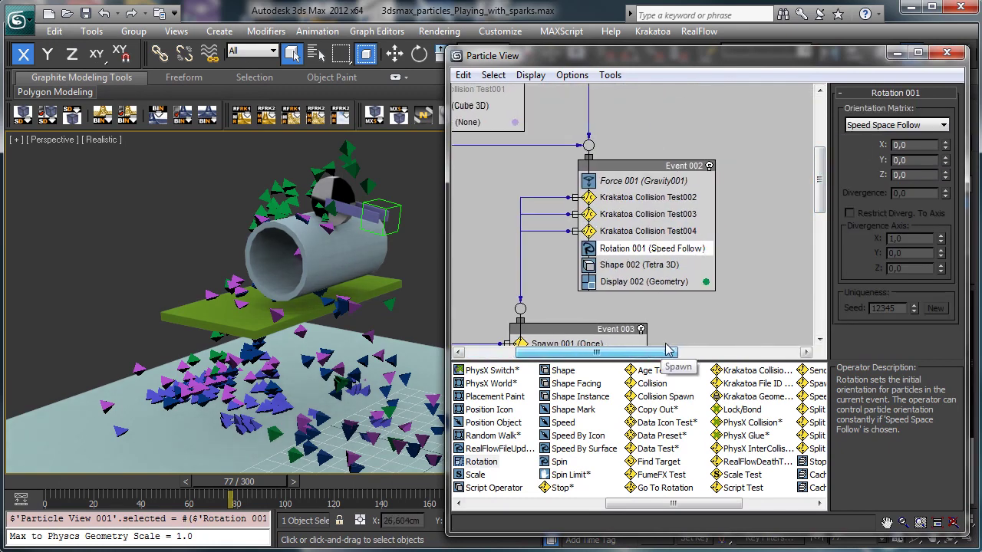
right_click(670, 252)
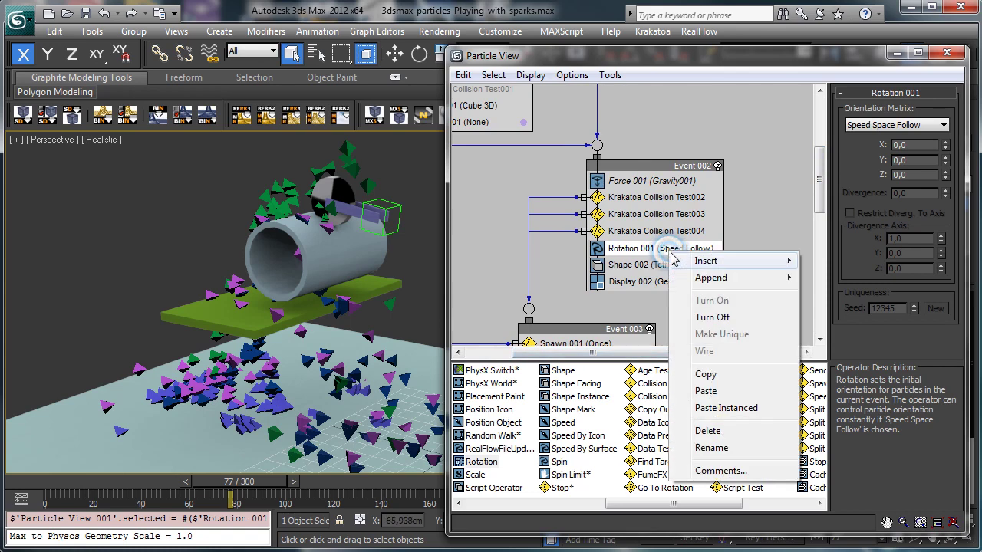
click(706, 373)
drag(820, 208, 826, 241)
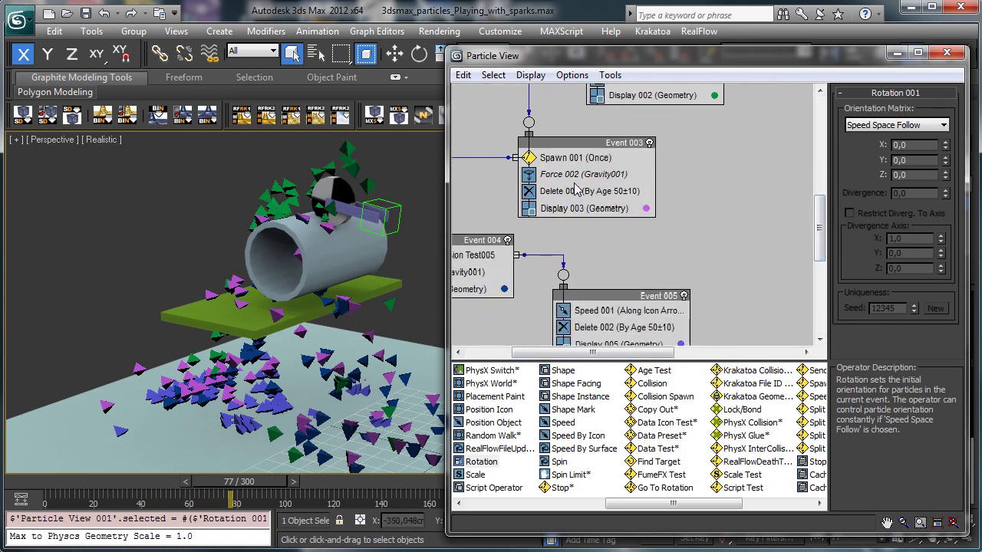
right_click(576, 187)
click(634, 340)
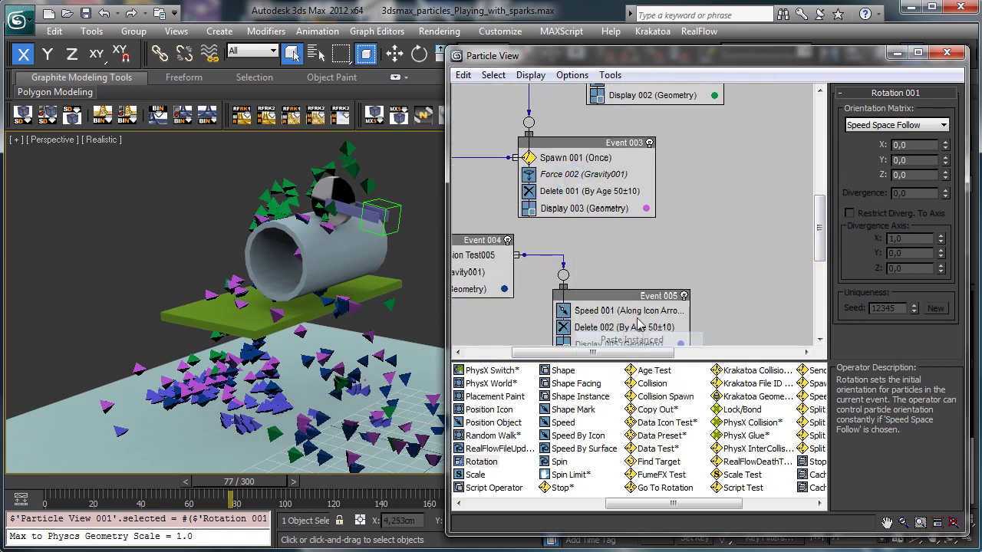
Paste a non-instanced copy of the Rotation operator above Display 004 in Event 004, then scrub through the animation and return to frame 0.
drag(820, 220, 821, 244)
drag(592, 352, 562, 352)
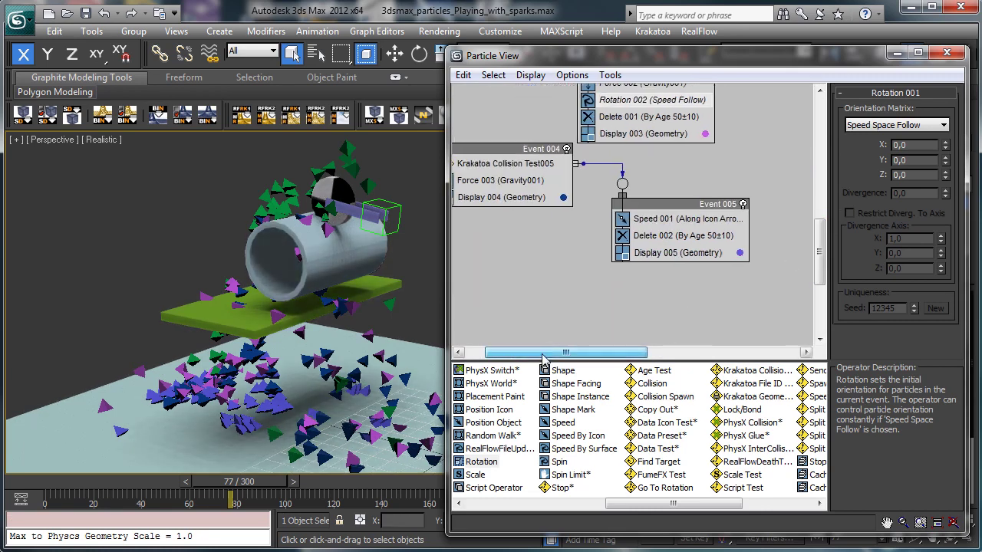
right_click(521, 196)
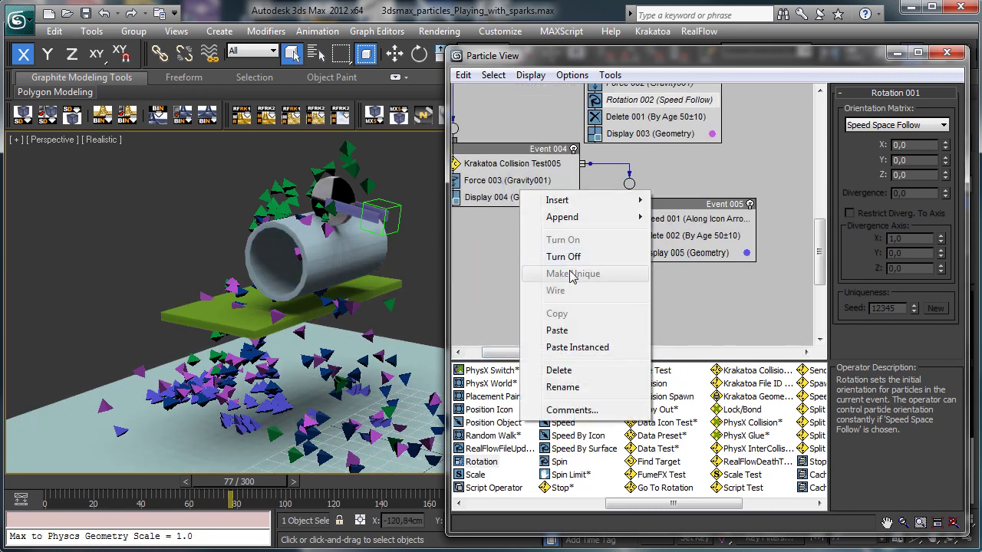
click(566, 333)
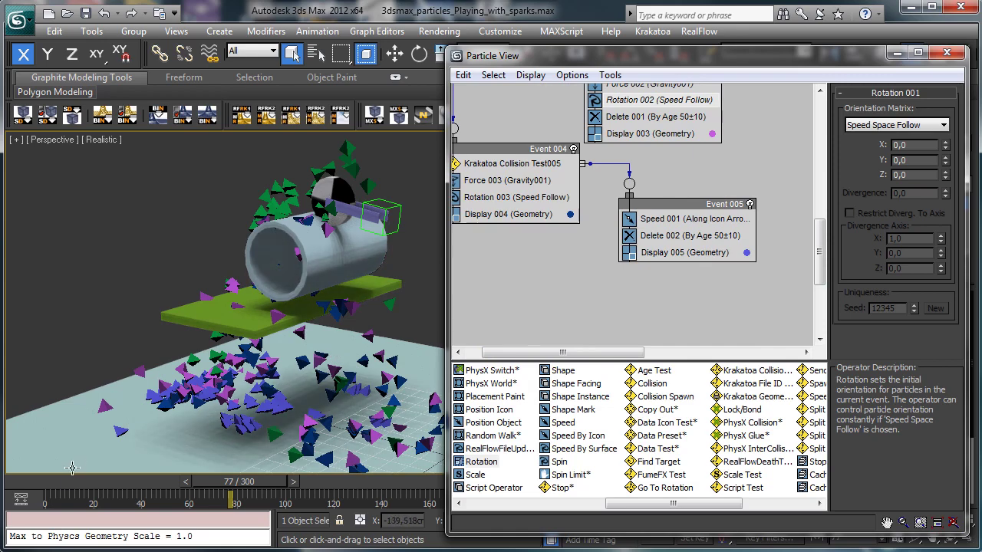
mouse_move(38, 483)
mouse_down()
mouse_move(196, 460)
mouse_move(338, 463)
mouse_up()
key(Home)
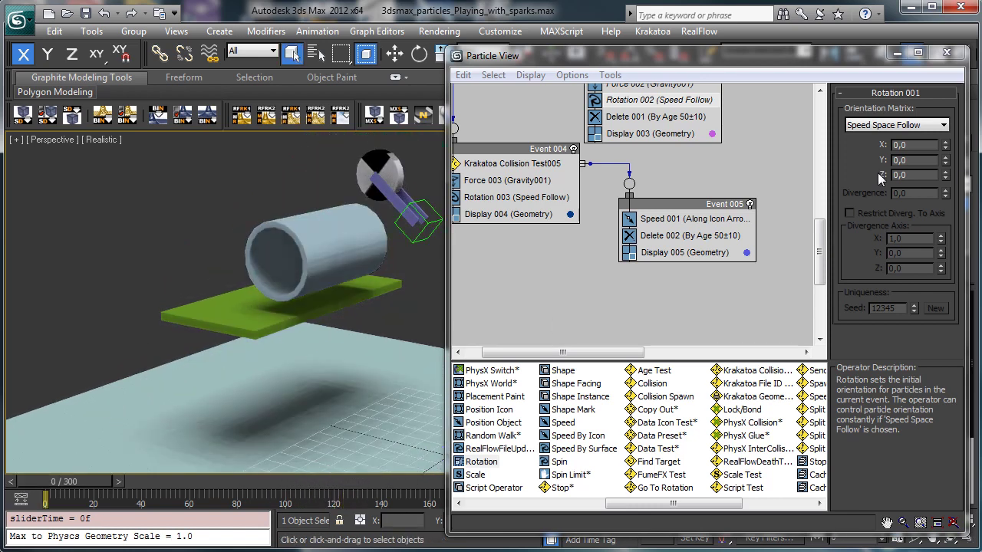
Reduce the size of Shape 002 to 1,568 cm while viewing frame 59, then return to frame 0.
drag(819, 246, 781, 214)
click(767, 107)
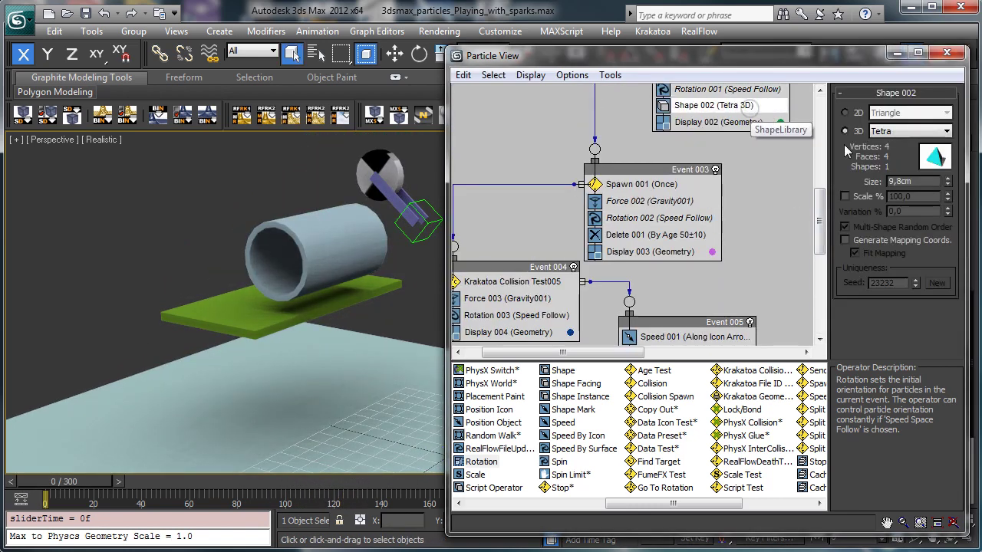
drag(100, 487, 233, 483)
drag(948, 182, 964, 241)
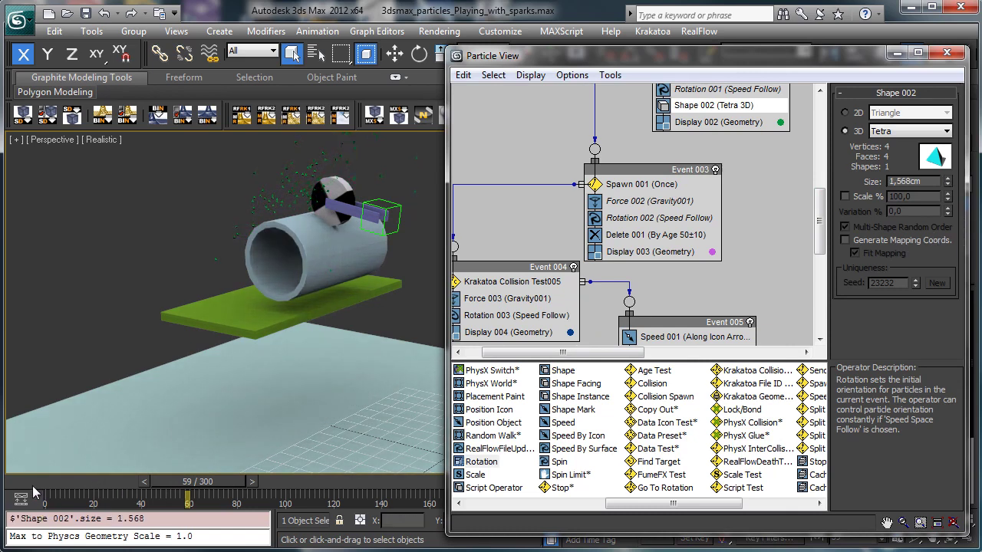
drag(197, 481, 34, 457)
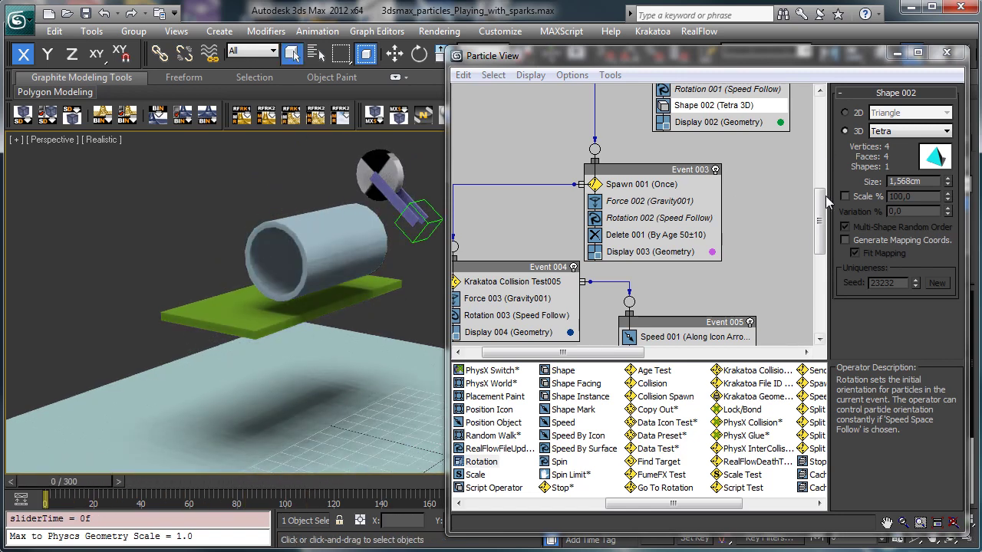
Set the 02 - Default material's diffuse colour to orange (255, 174, 0) and its self-illumination to 100 in the Material Editor.
drag(820, 221, 814, 171)
click(896, 56)
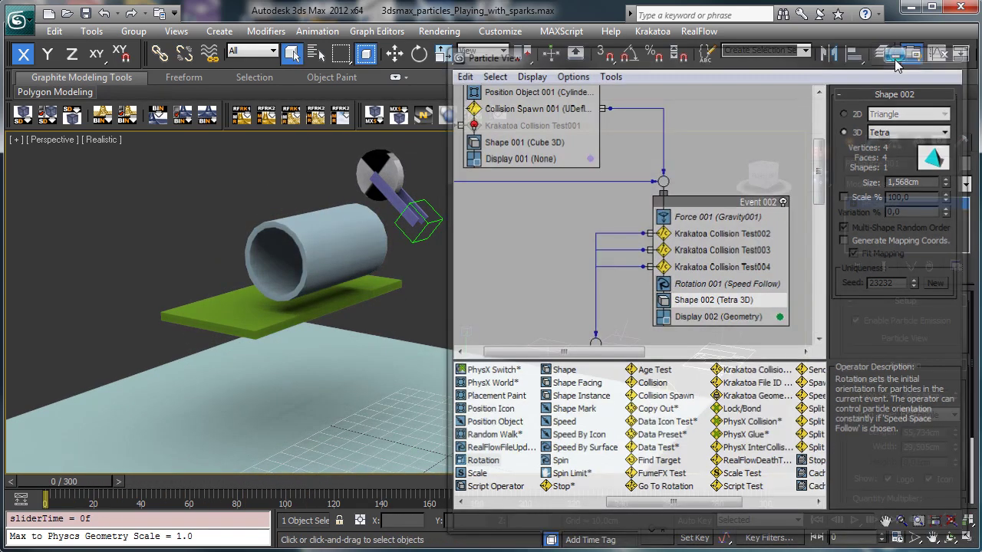
drag(748, 65, 600, 71)
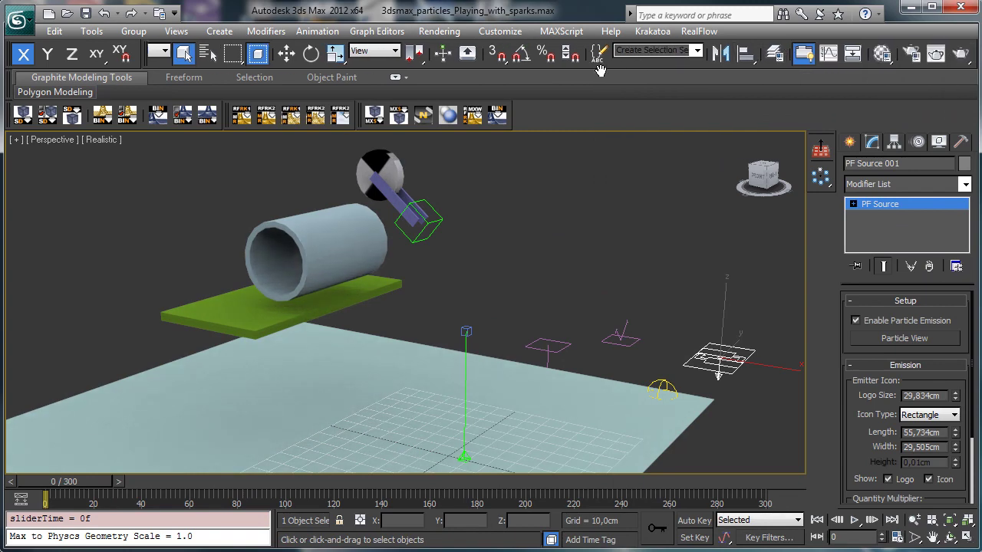
click(883, 54)
click(642, 102)
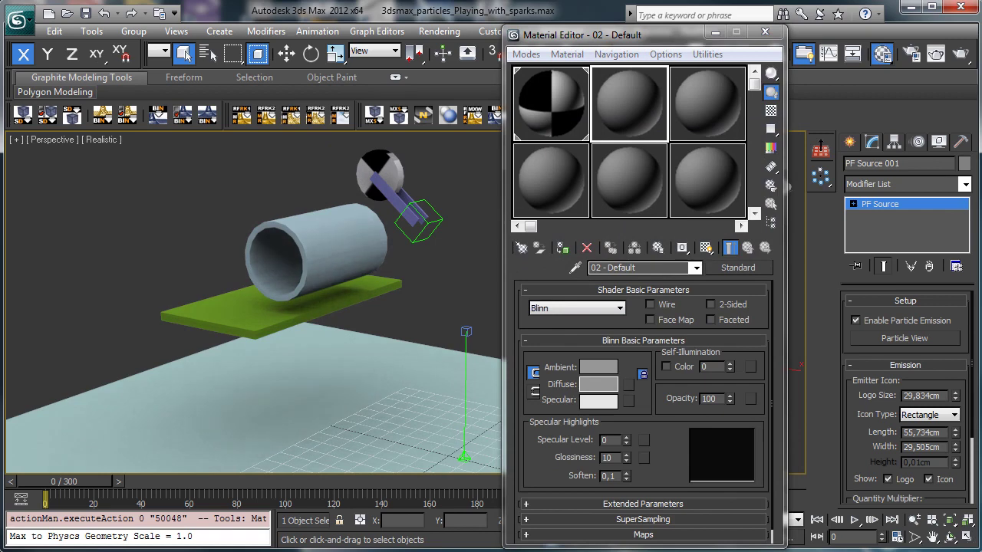
click(606, 390)
drag(369, 143, 440, 159)
click(241, 187)
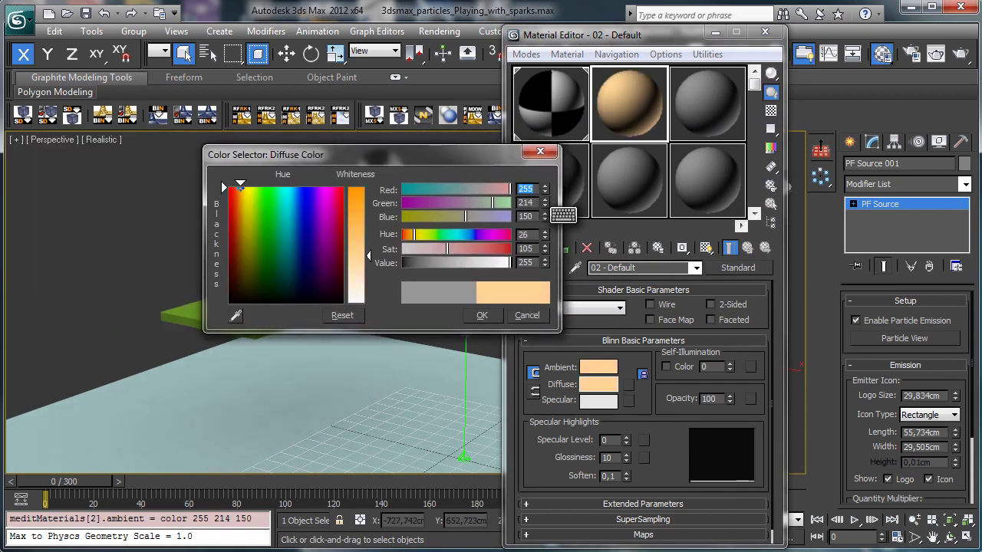
drag(359, 206, 361, 303)
click(482, 315)
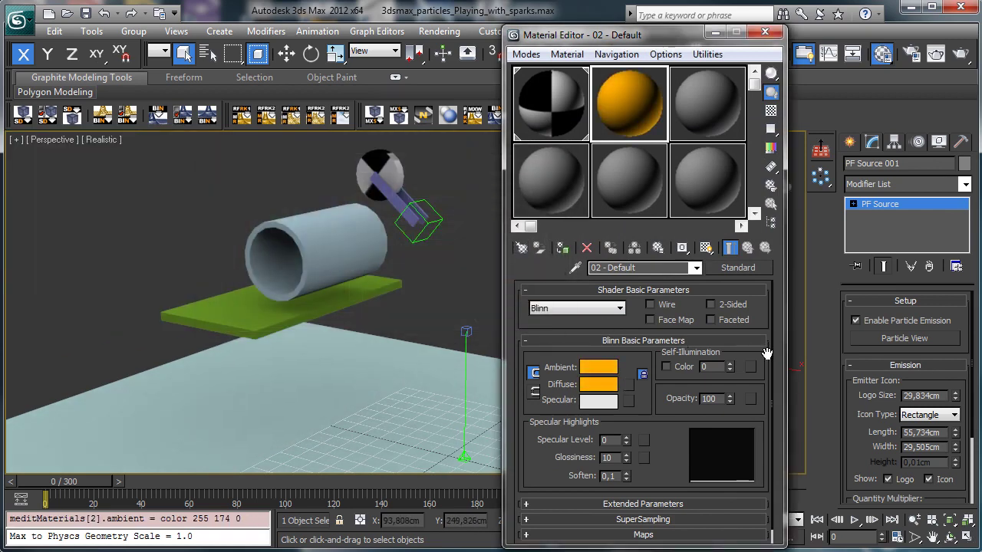
drag(731, 368, 730, 172)
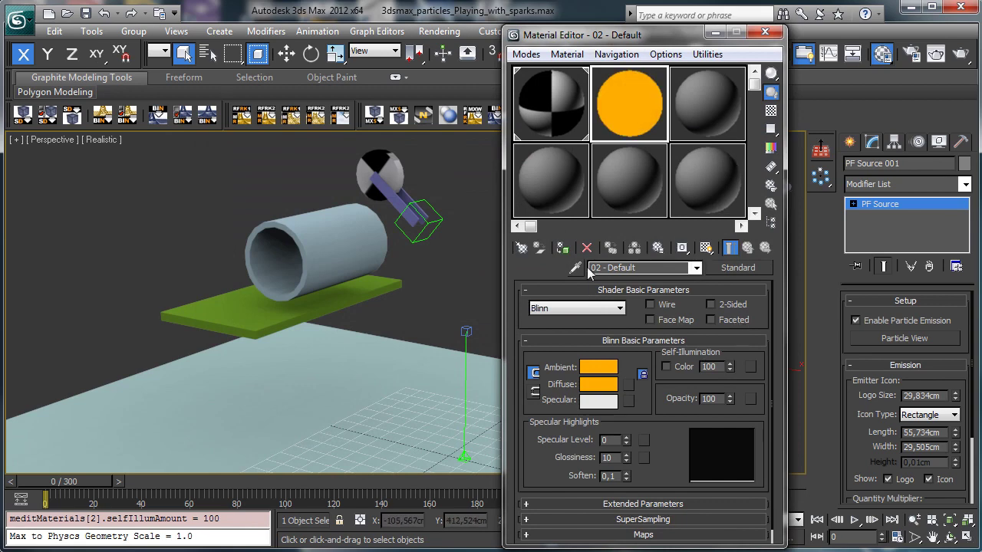
Reopen Particle View and add a Material Static operator above Render 001 in PF Source 001.
click(927, 338)
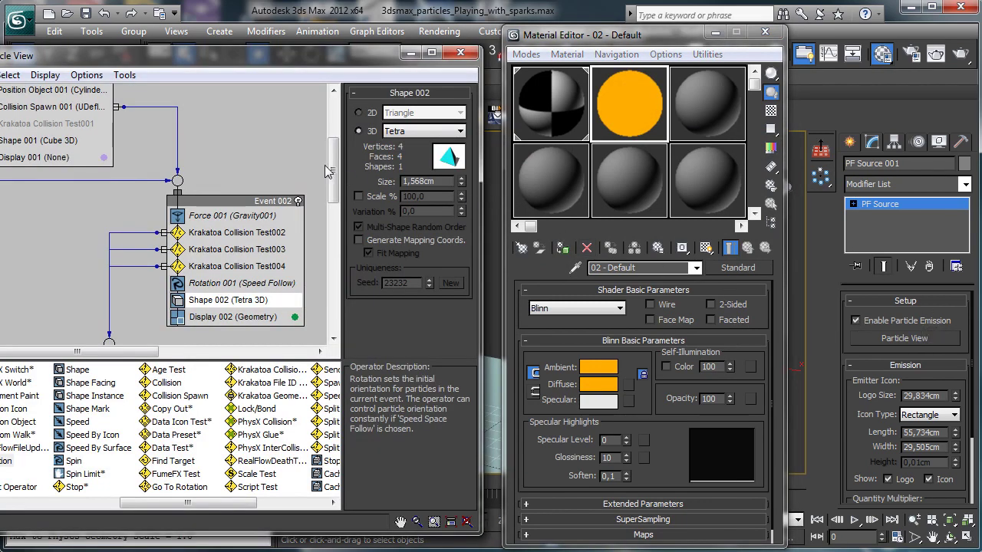
drag(335, 168, 335, 127)
drag(36, 352, 21, 350)
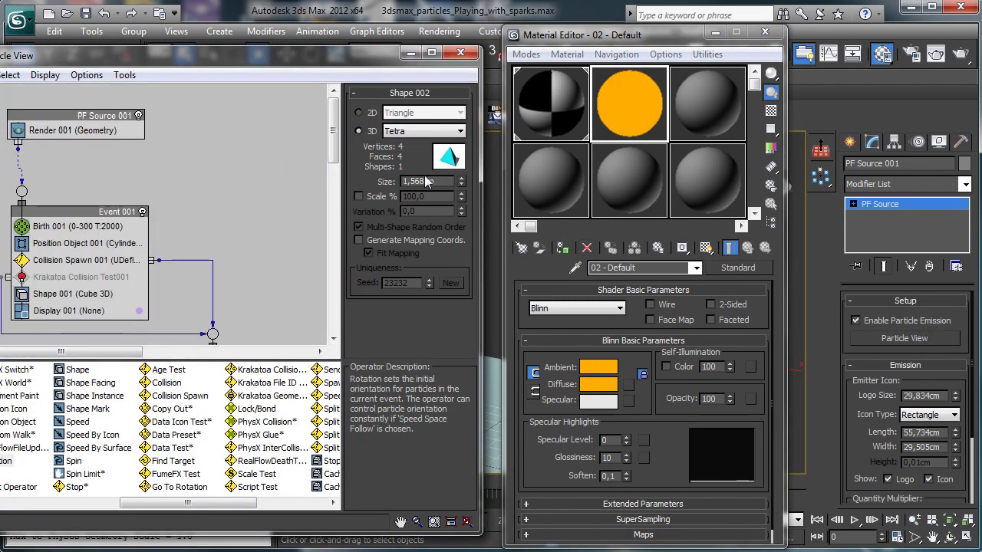
drag(192, 55, 280, 54)
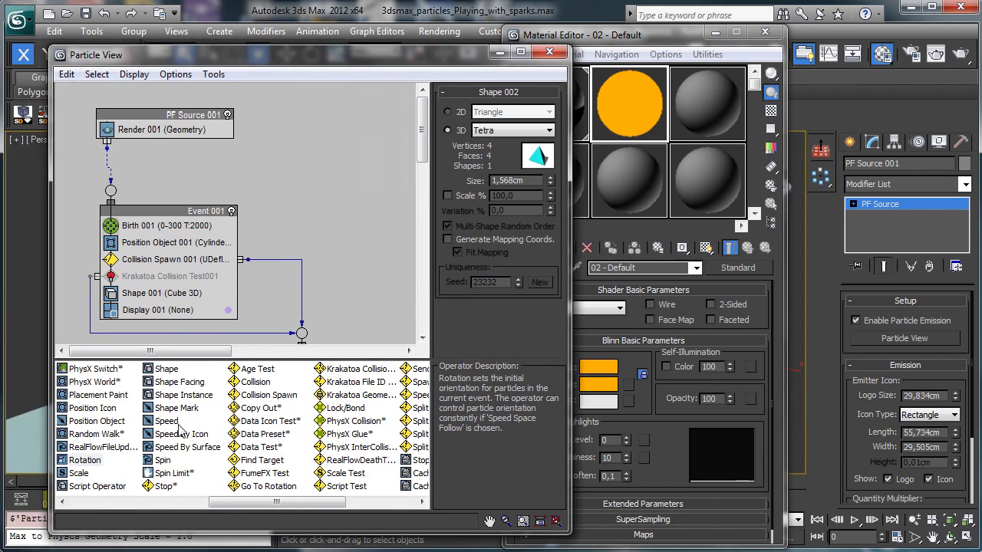
click(206, 506)
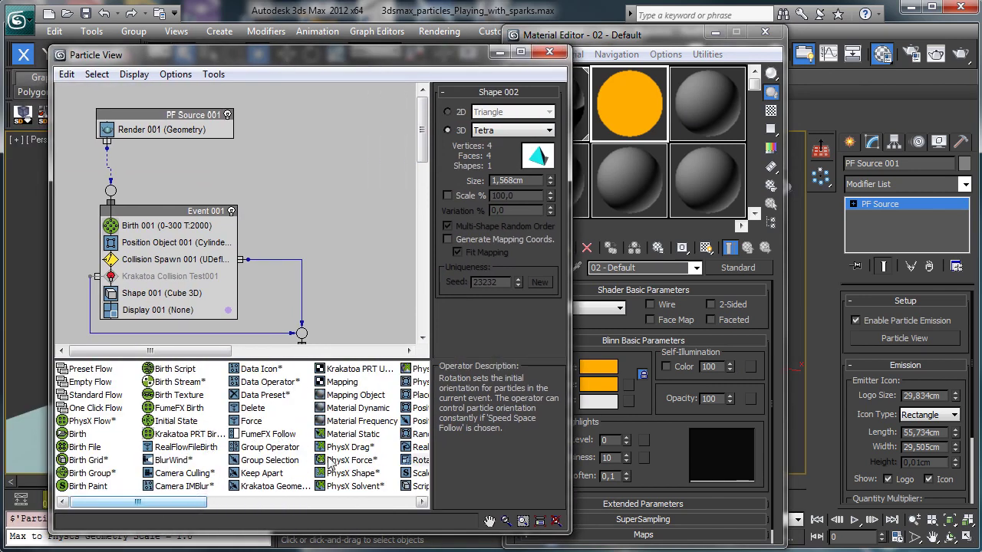
click(349, 396)
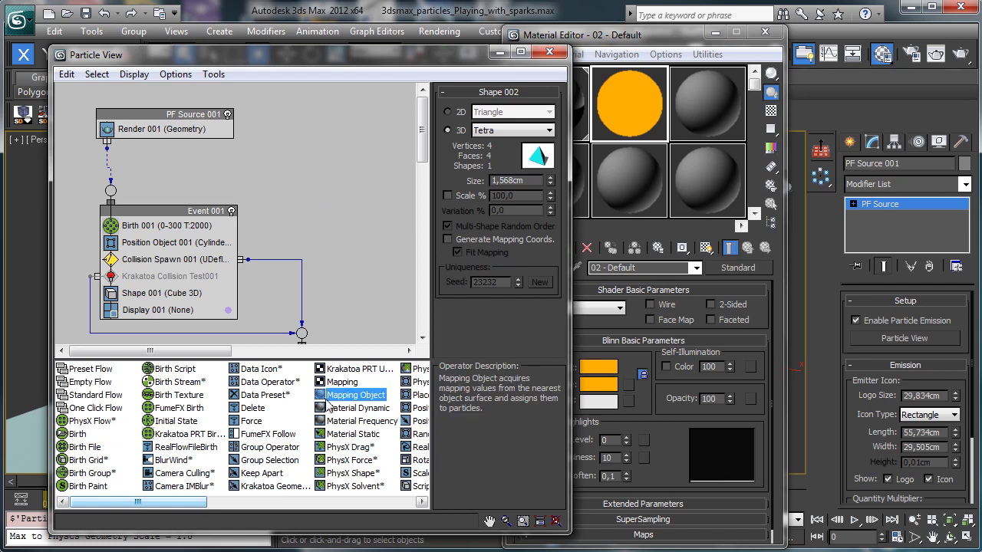
click(351, 421)
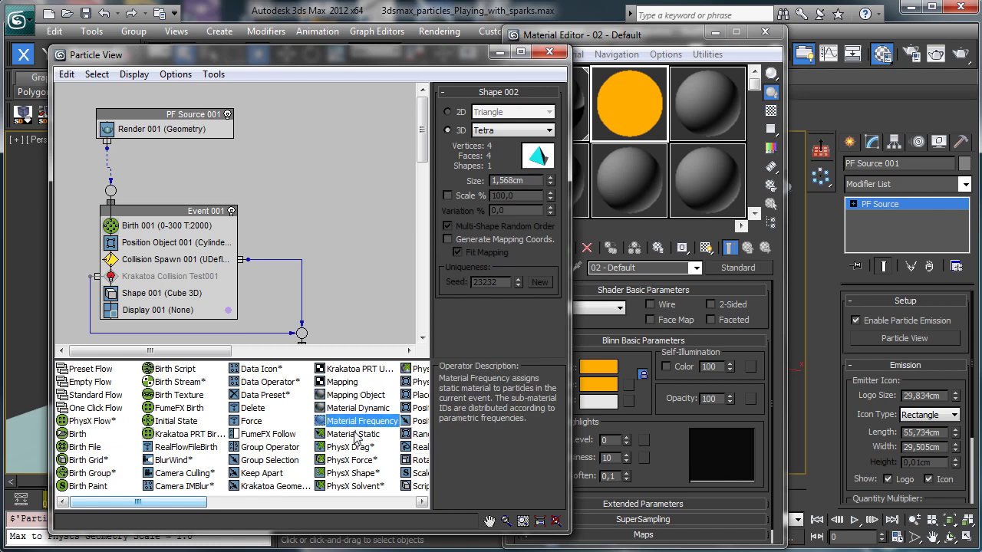
click(334, 434)
drag(321, 434, 138, 132)
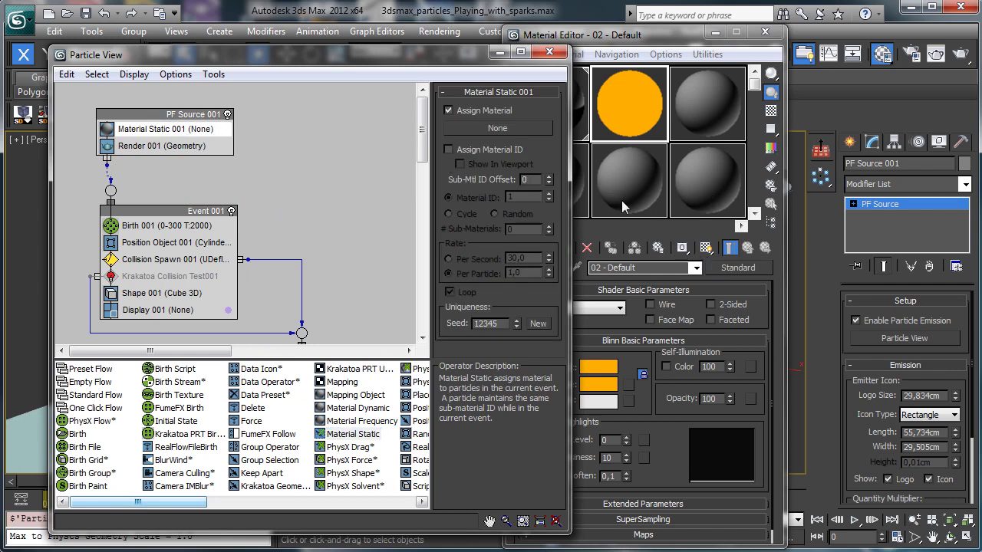
Assign the orange 02 - Default material to the Material Static operator, then close Particle View and the Material Editor.
drag(629, 114, 474, 133)
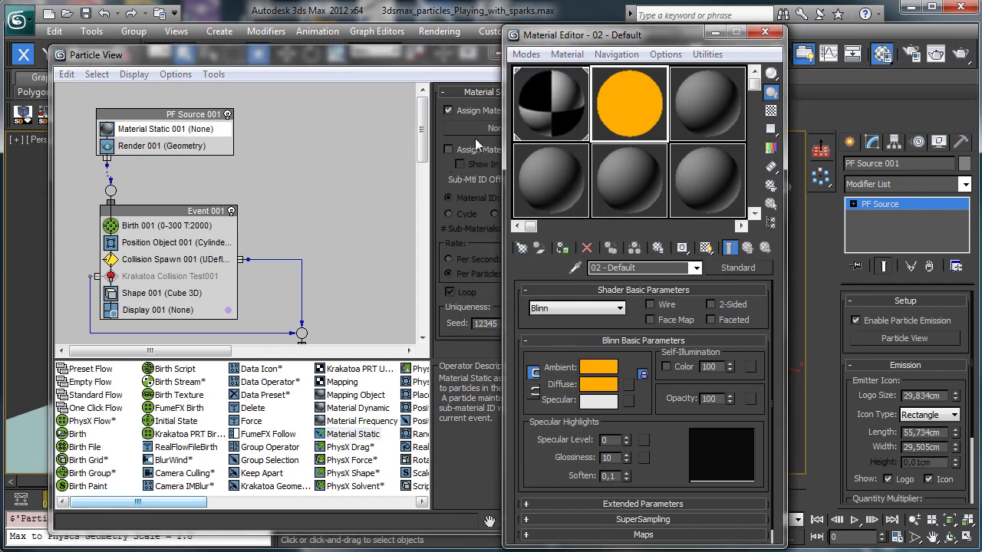
click(275, 339)
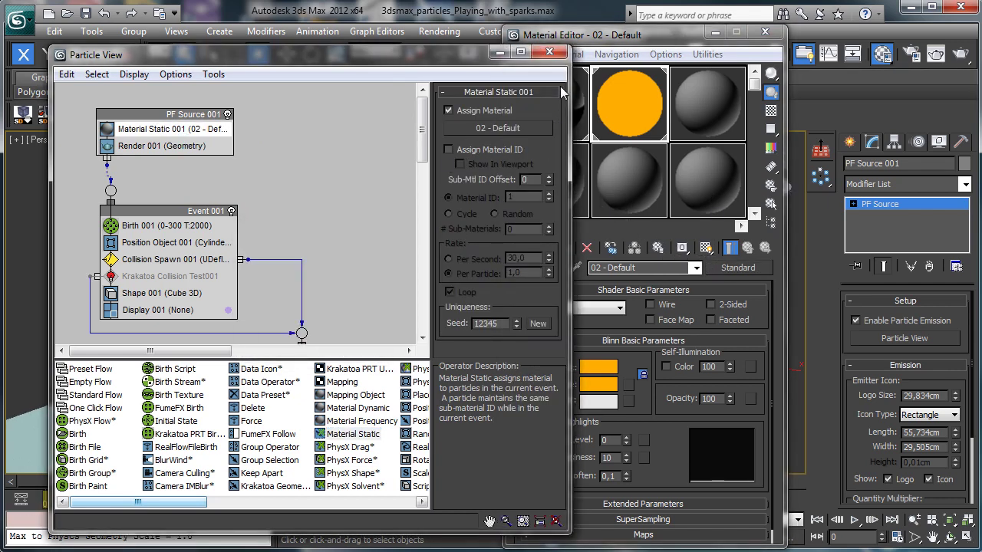
click(549, 52)
click(765, 31)
Move the animation to frame 60, save the scene and render the Perspective view with mental ray, then minimize the rendered frame.
drag(87, 475, 228, 462)
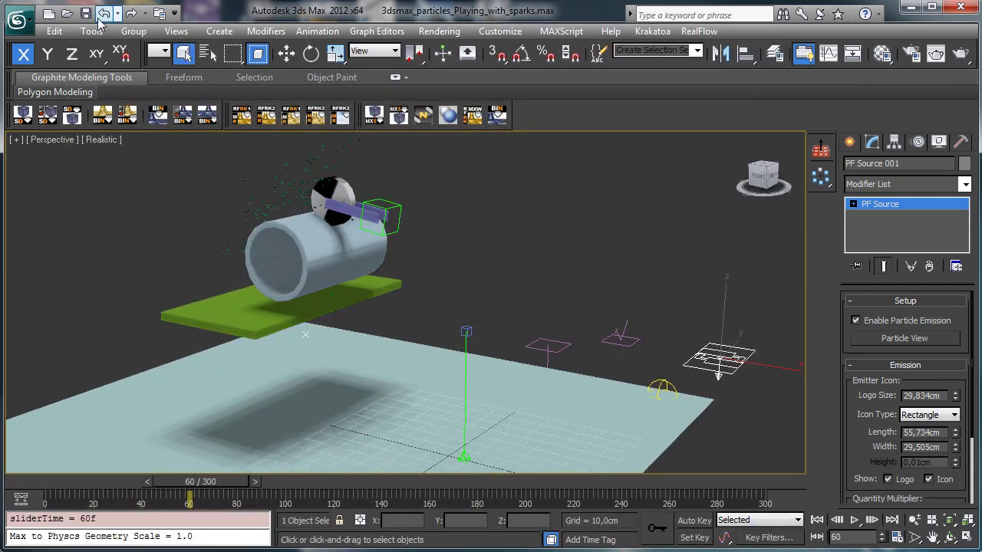
key(ctrl+s)
click(904, 54)
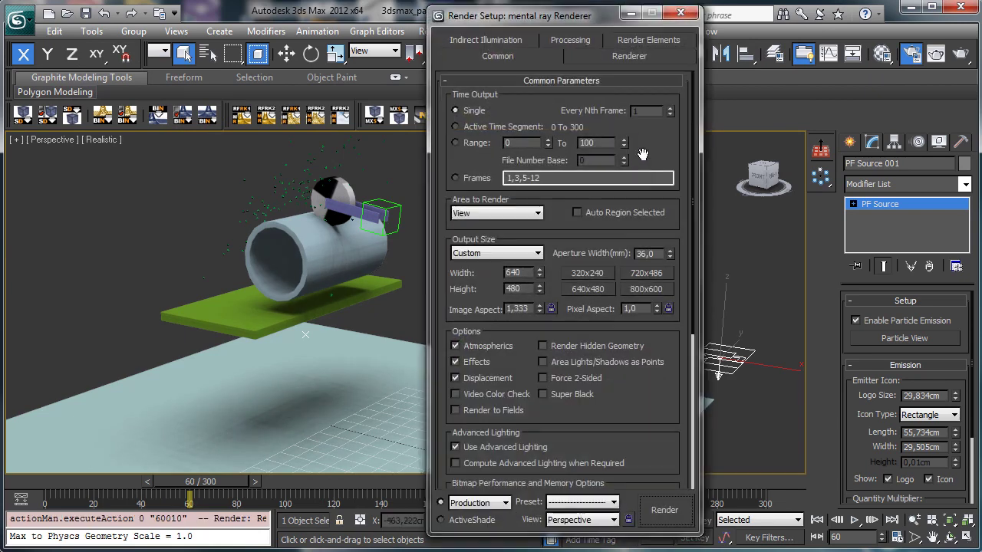
scroll(629, 318, down, 5)
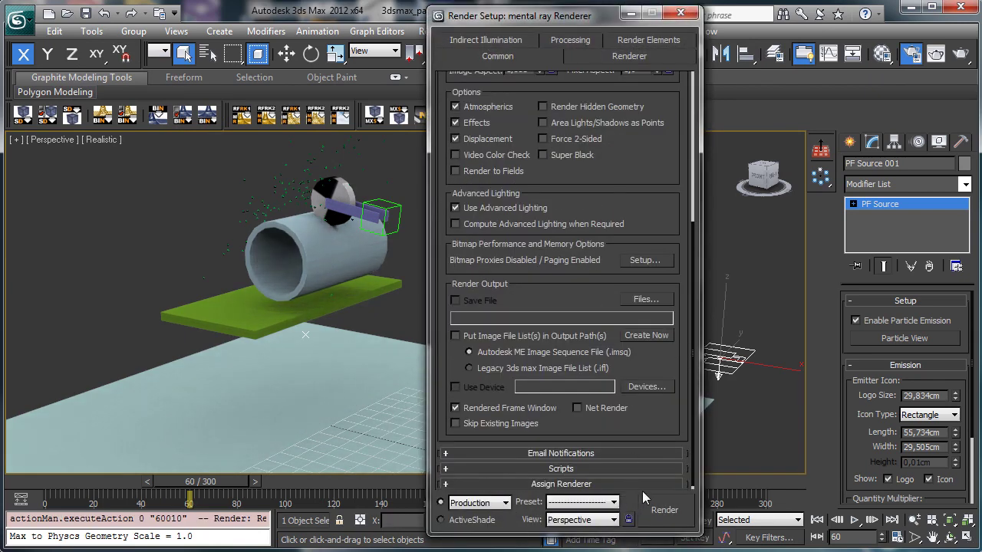
scroll(651, 353, down, 1)
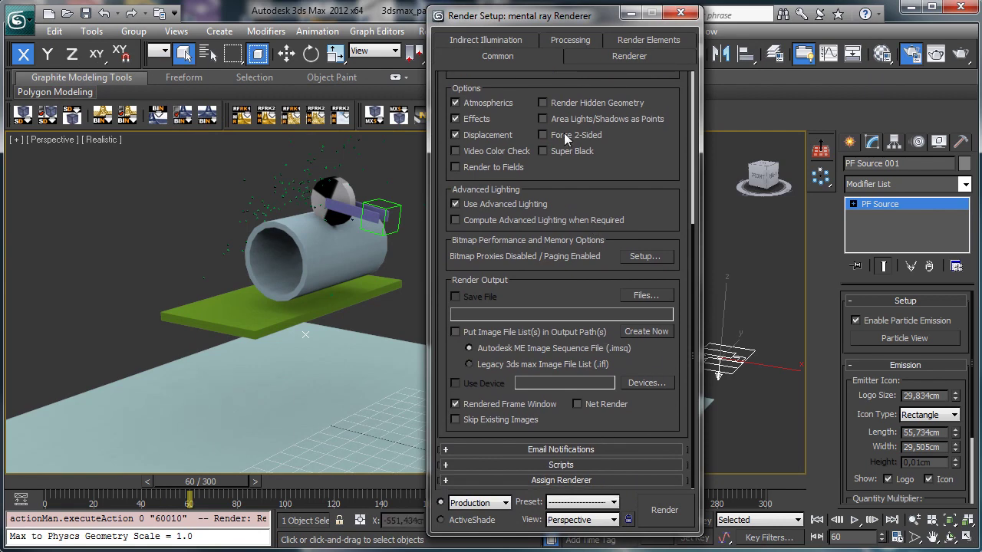
click(512, 42)
click(511, 40)
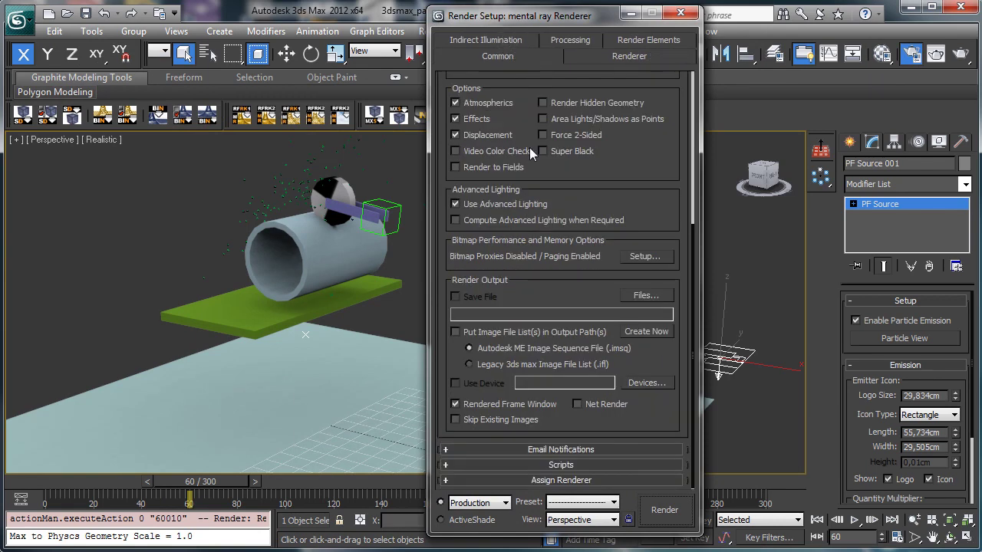
click(665, 511)
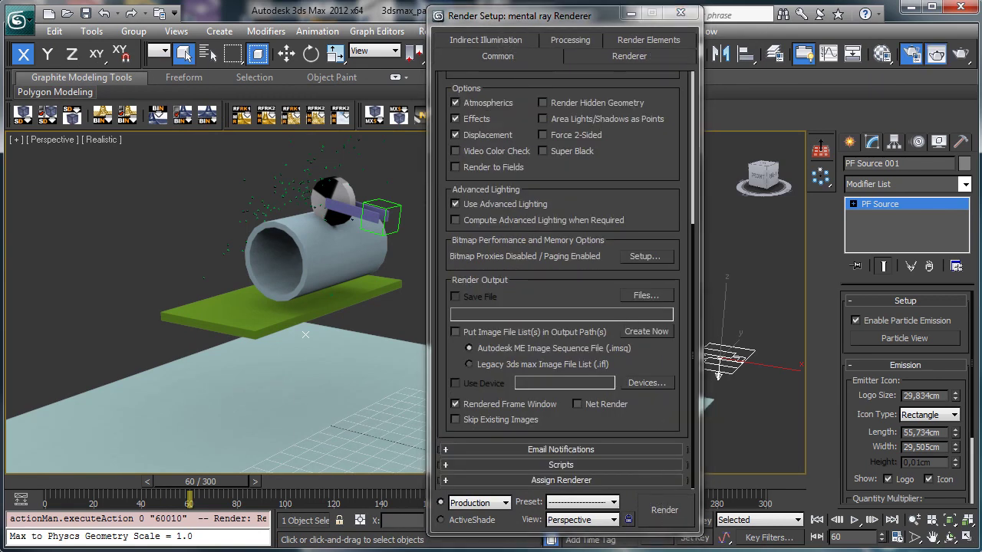
drag(290, 69, 576, 6)
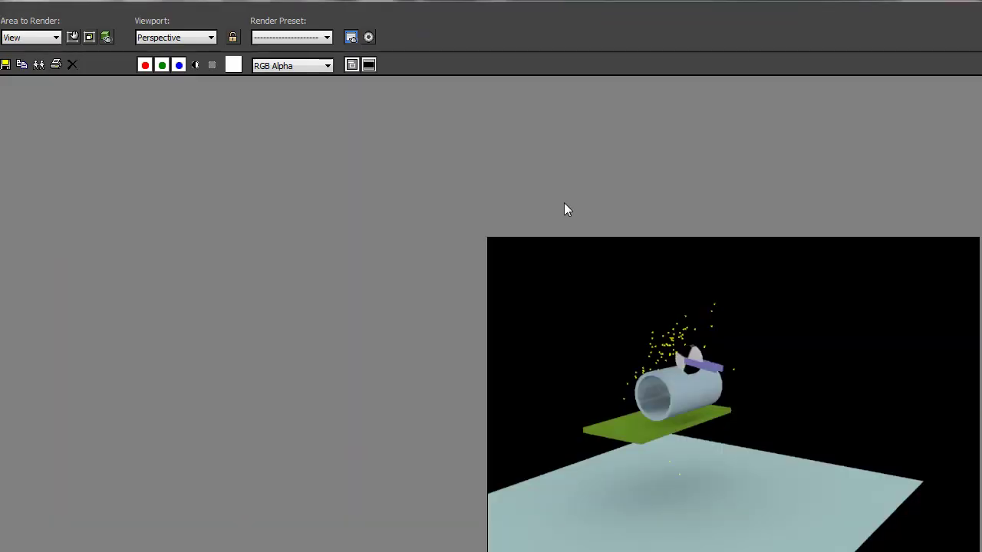
click(981, 0)
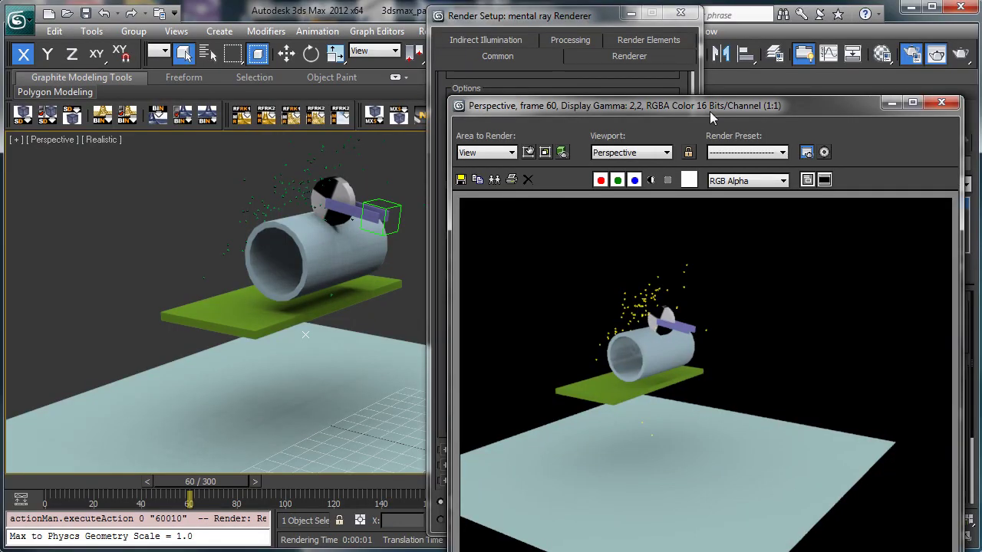
drag(710, 111, 682, 78)
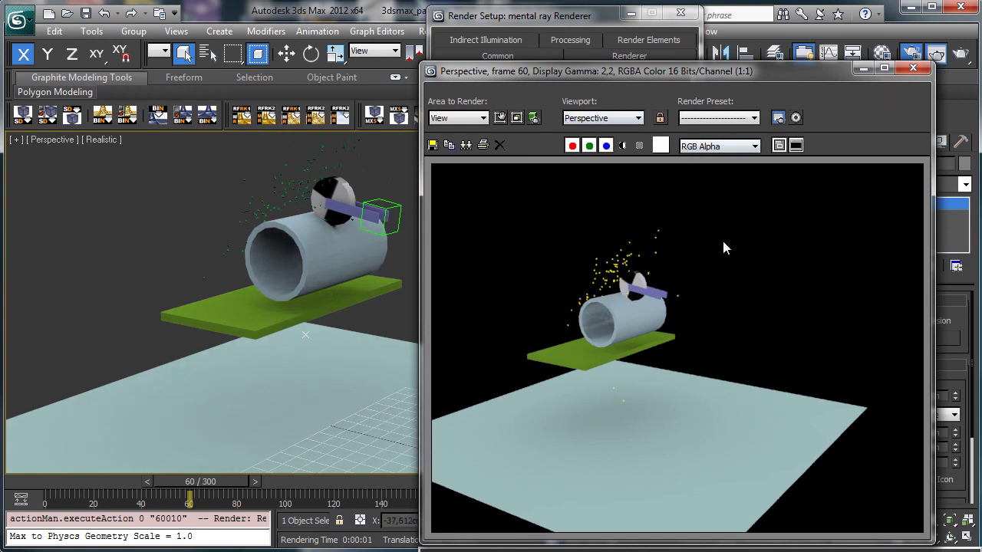
click(861, 69)
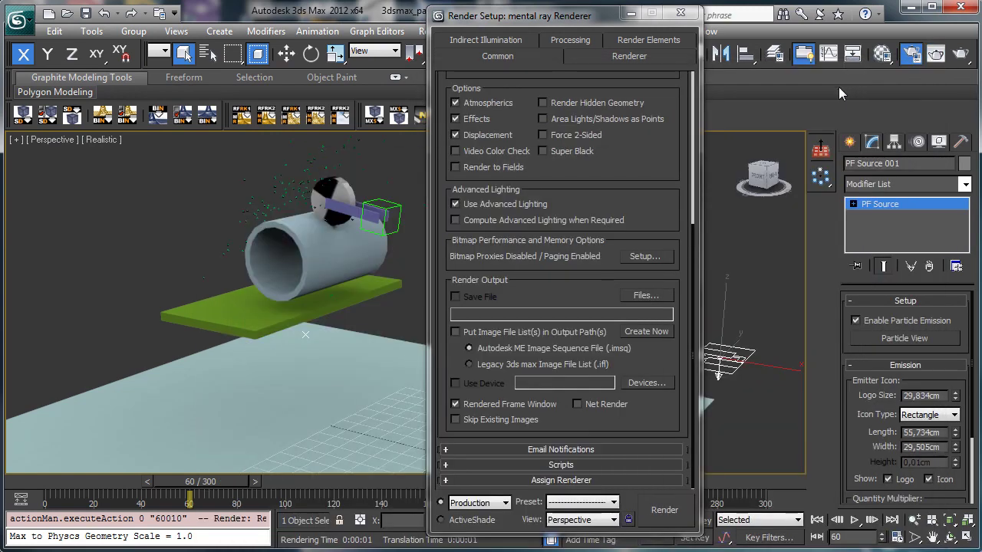
Enable motion blur in the mental ray Camera Effects and render frame 60 again, then minimize the rendered frame.
click(618, 56)
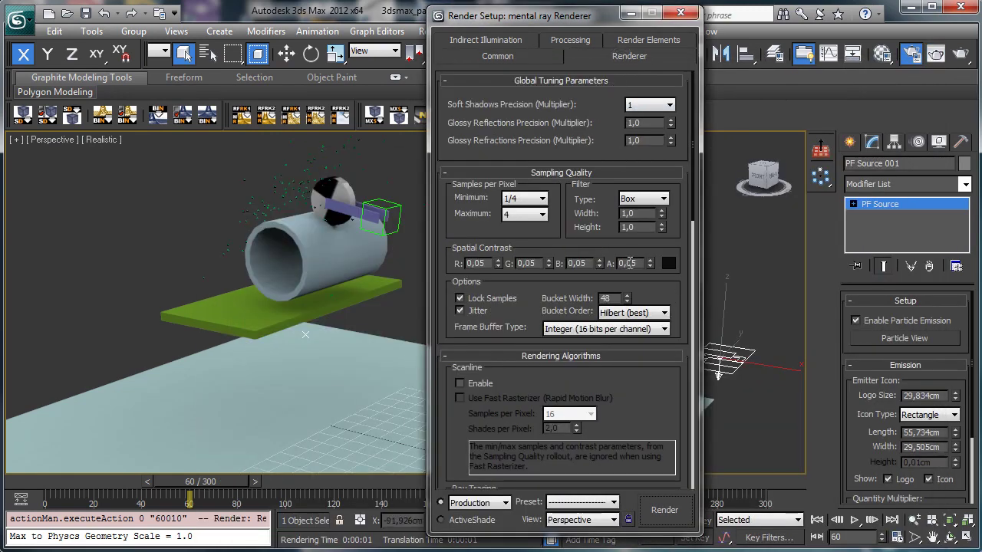
scroll(641, 278, down, 5)
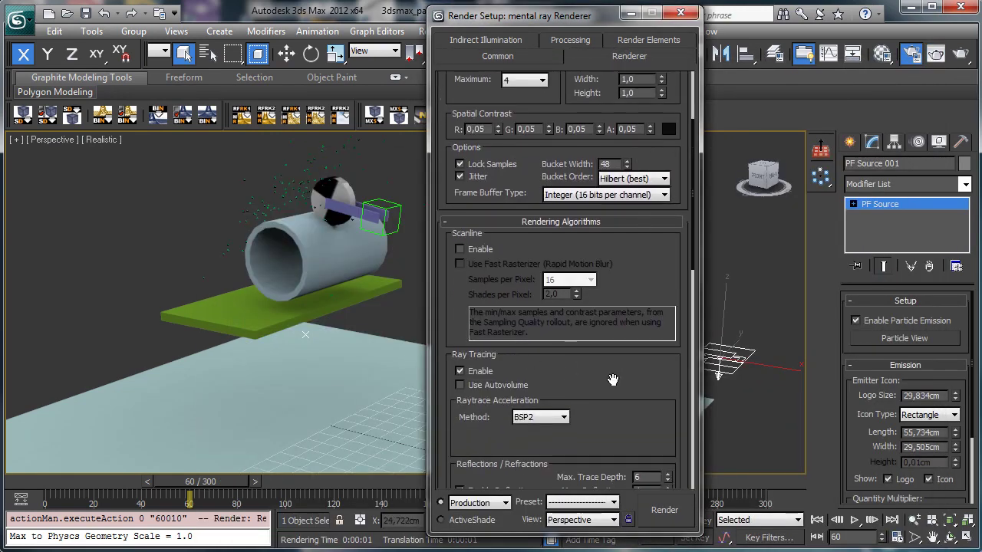
drag(612, 380, 617, 169)
click(461, 385)
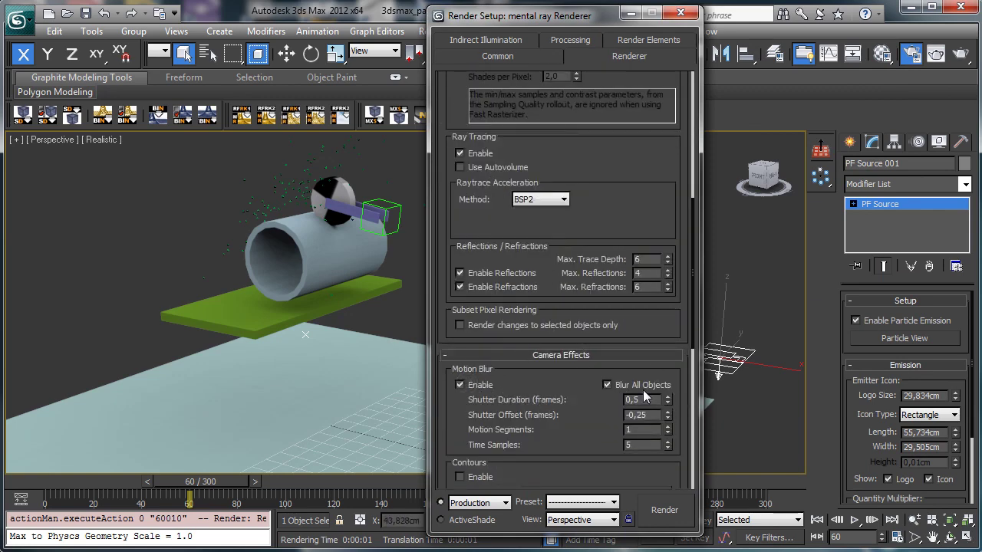
click(673, 510)
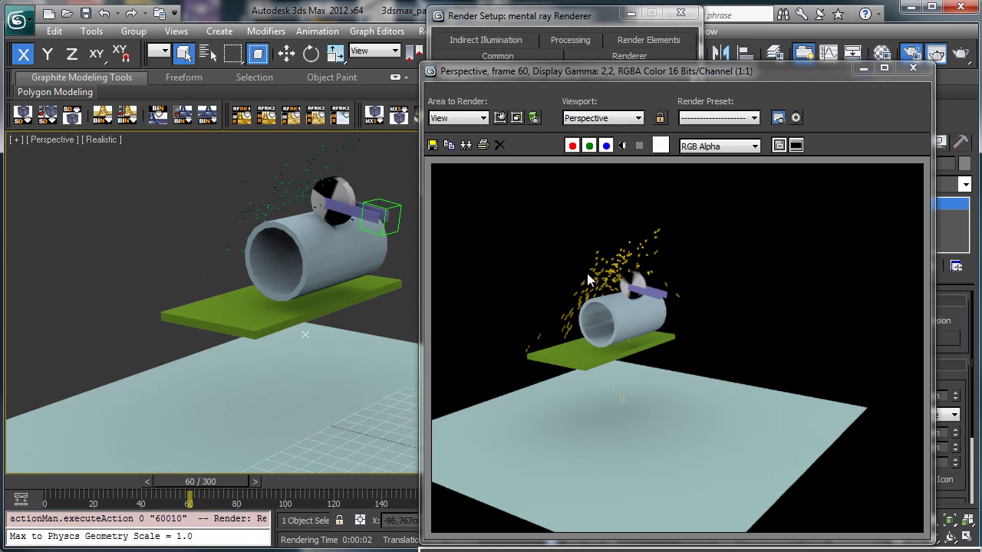
click(861, 69)
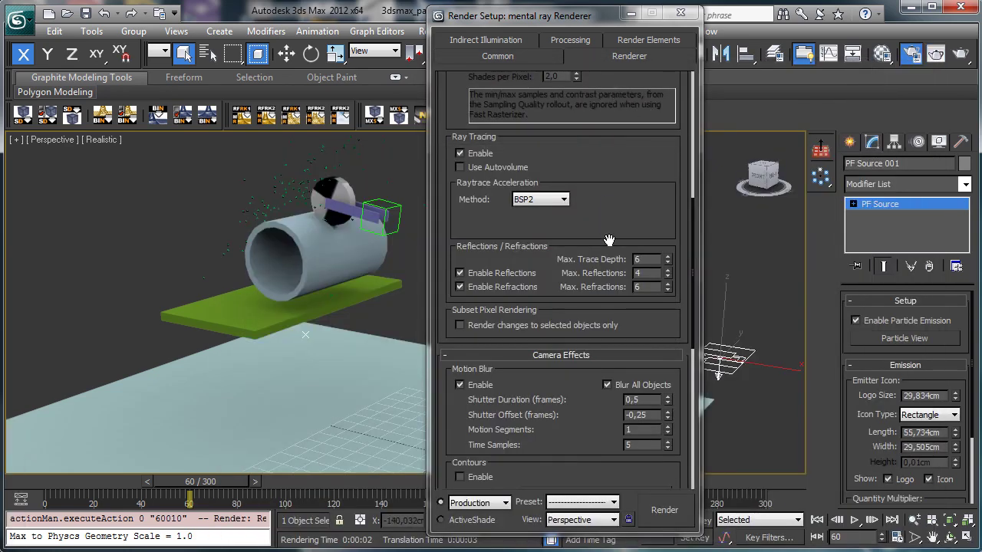
Review the mental ray rendering algorithms and Camera Effects settings, render the current frame once more, and minimize the render windows.
drag(629, 187, 606, 326)
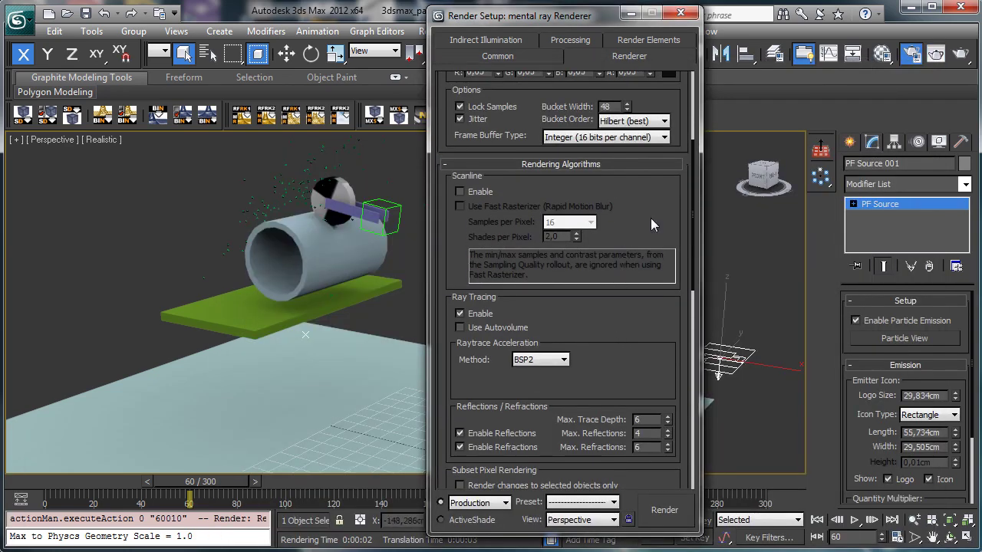
drag(650, 224, 654, 37)
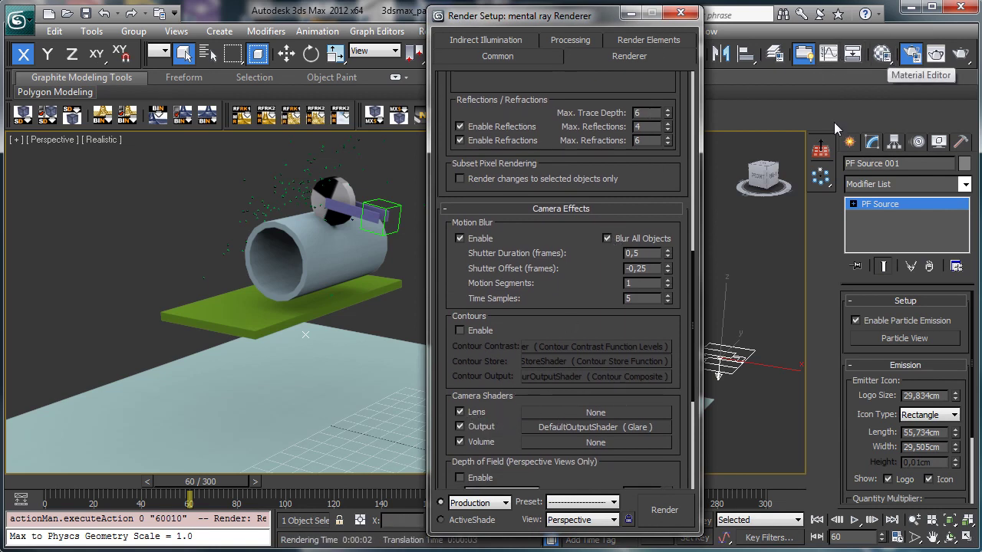
key(shift+q)
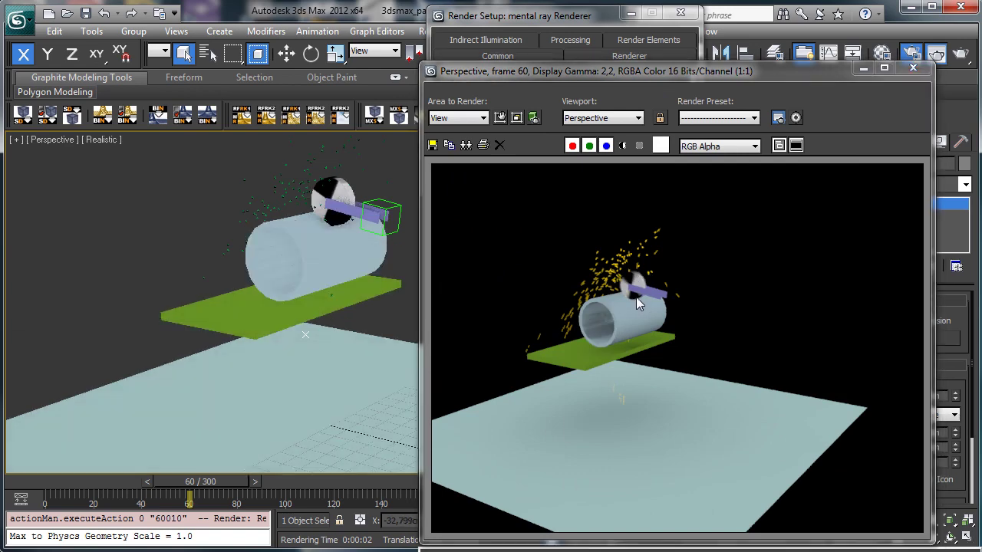
click(858, 69)
click(630, 13)
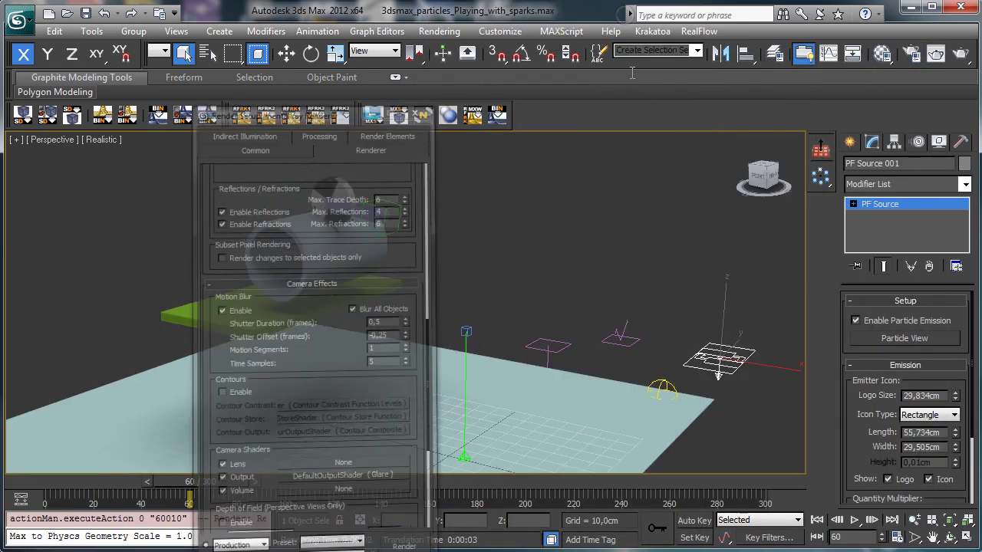
Lower the Skylight's multiplier to 0.4.
click(662, 389)
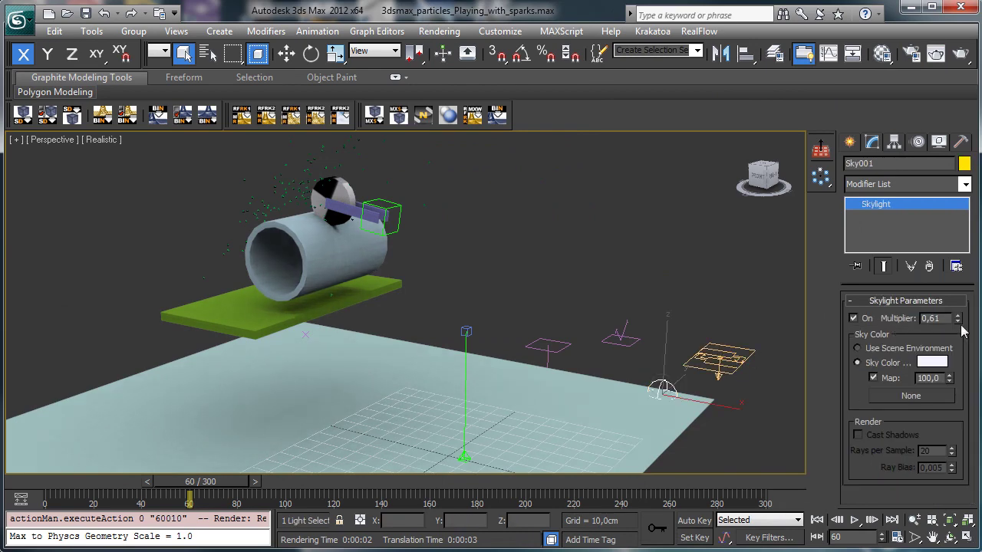
drag(958, 323, 962, 329)
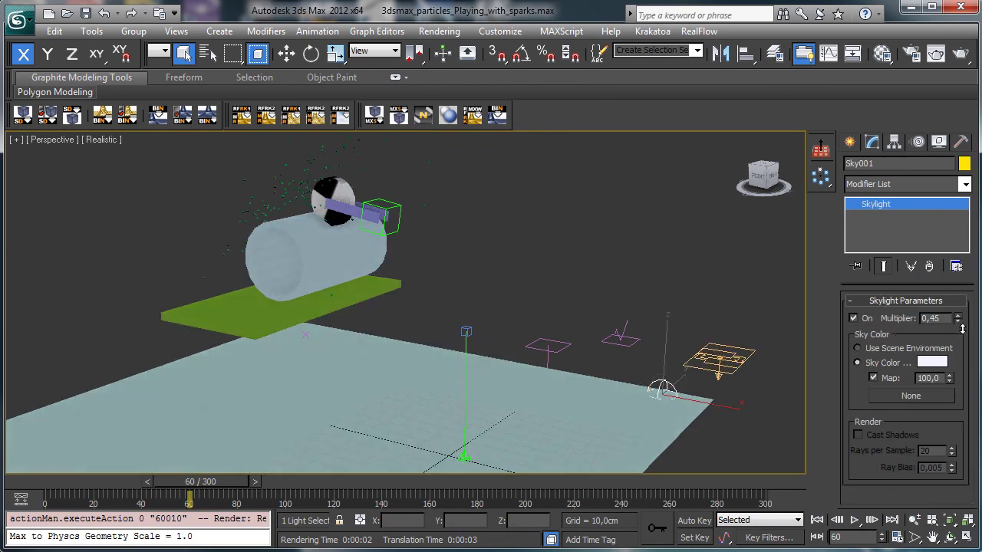
Create an mr Area Omni light over the ground plane and raise it to a height of about 194 cm.
click(849, 142)
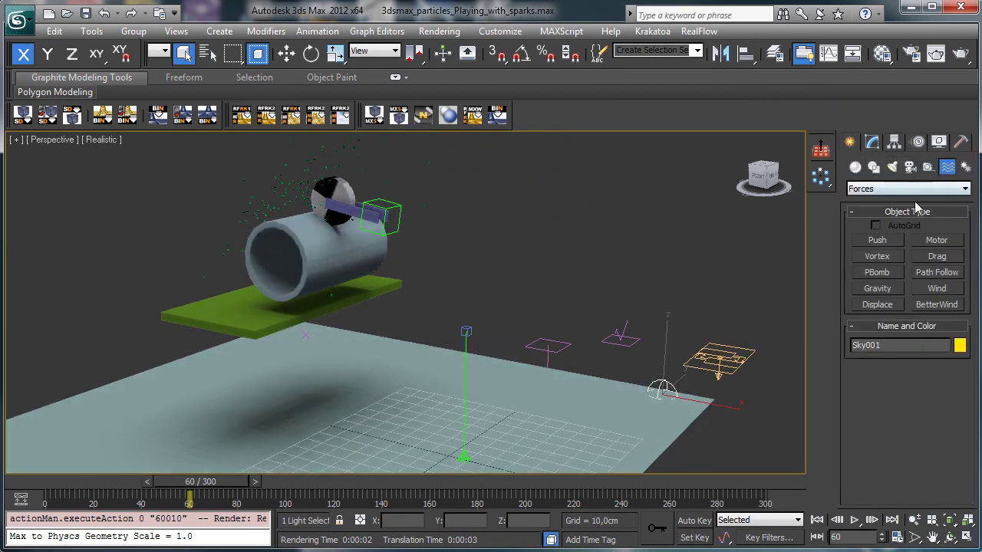
click(891, 167)
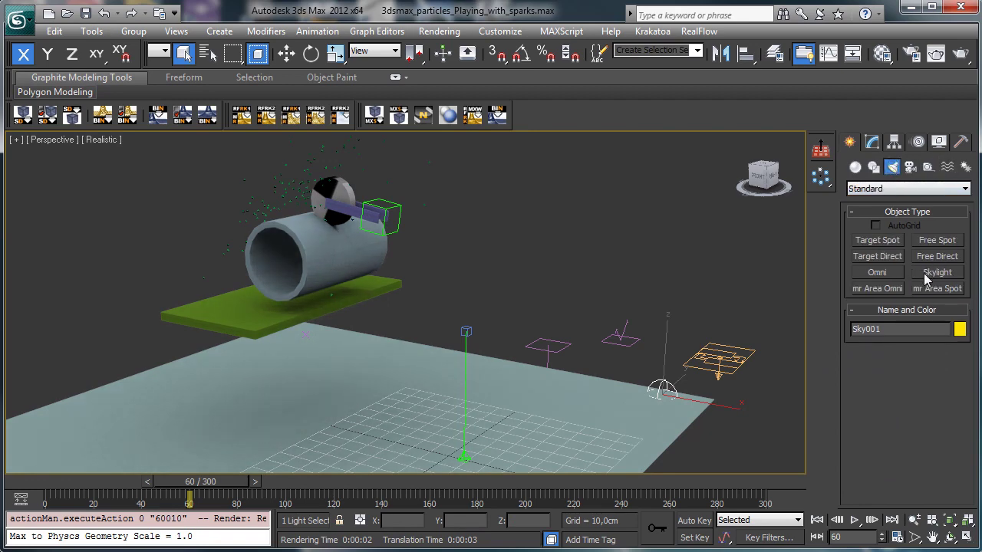
click(877, 288)
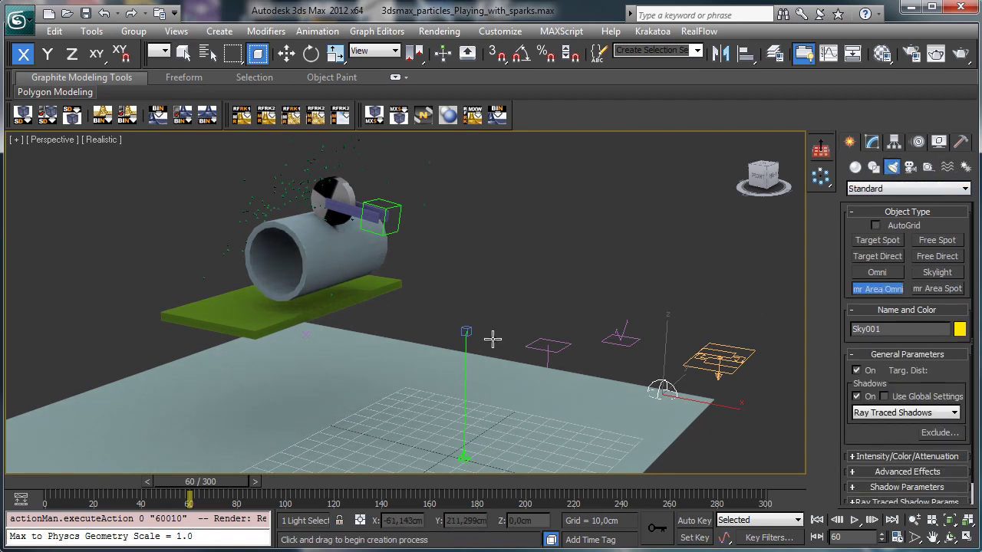
click(391, 413)
key(w)
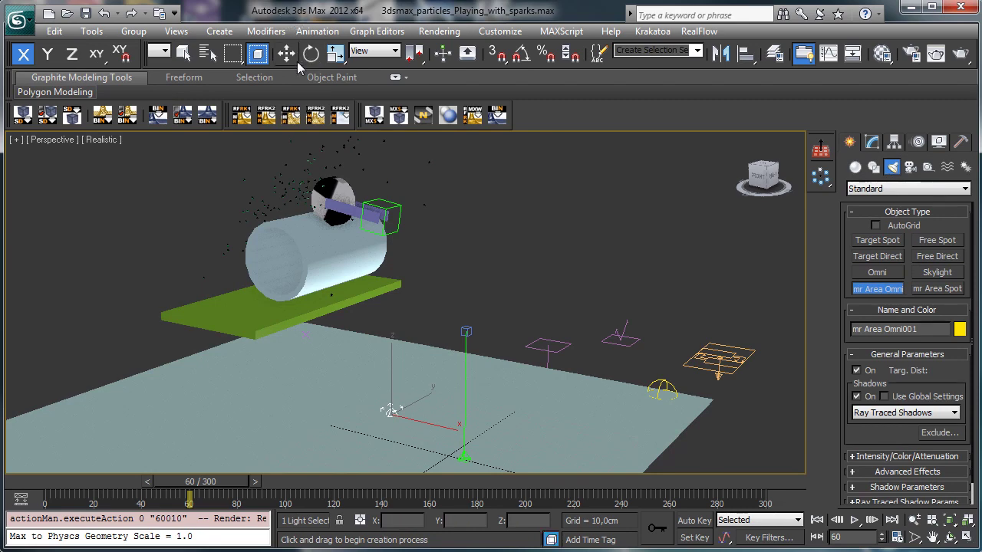
drag(391, 391, 412, 10)
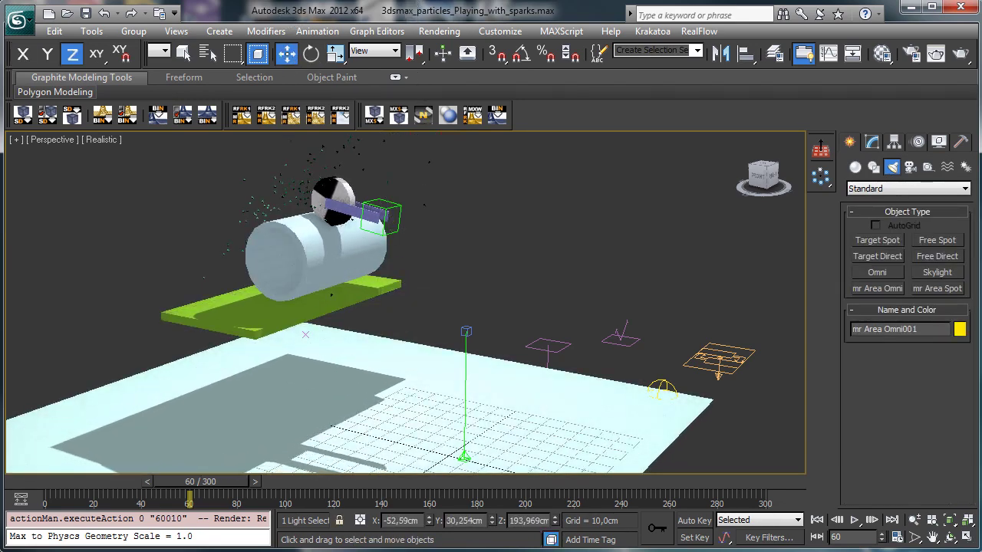
Set the mr Area Omni light's area shape to Sphere with a 5 cm radius.
click(871, 142)
drag(888, 411, 873, 298)
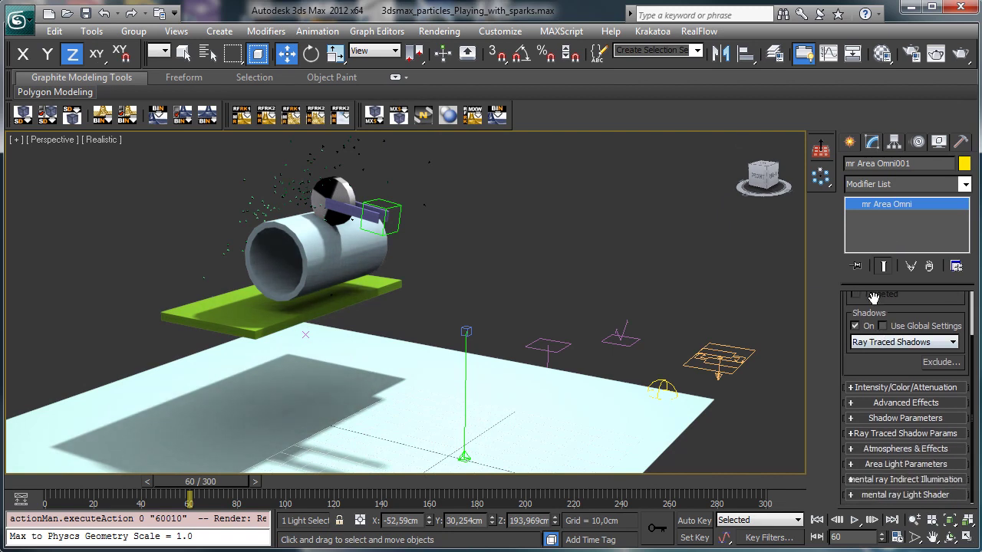
click(909, 465)
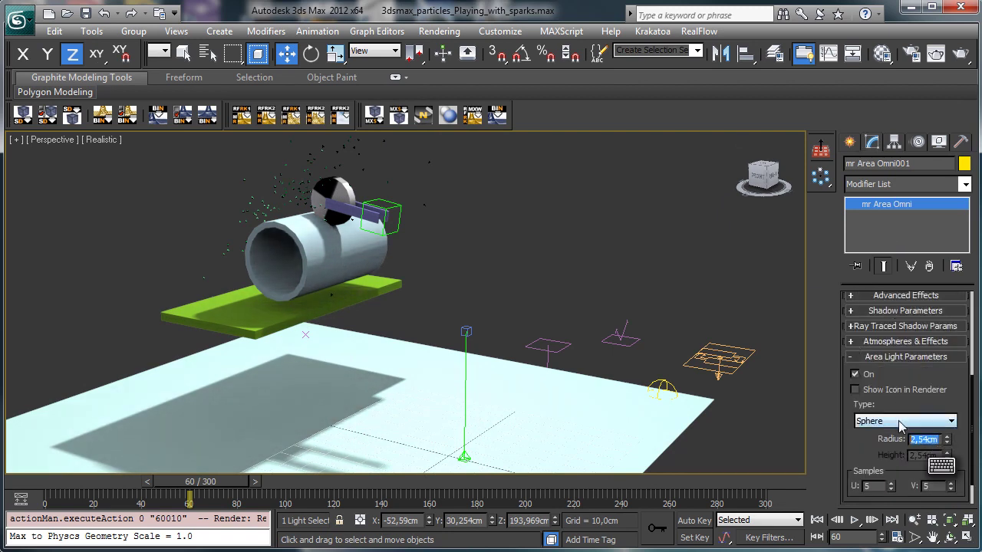
click(902, 422)
click(902, 421)
click(942, 439)
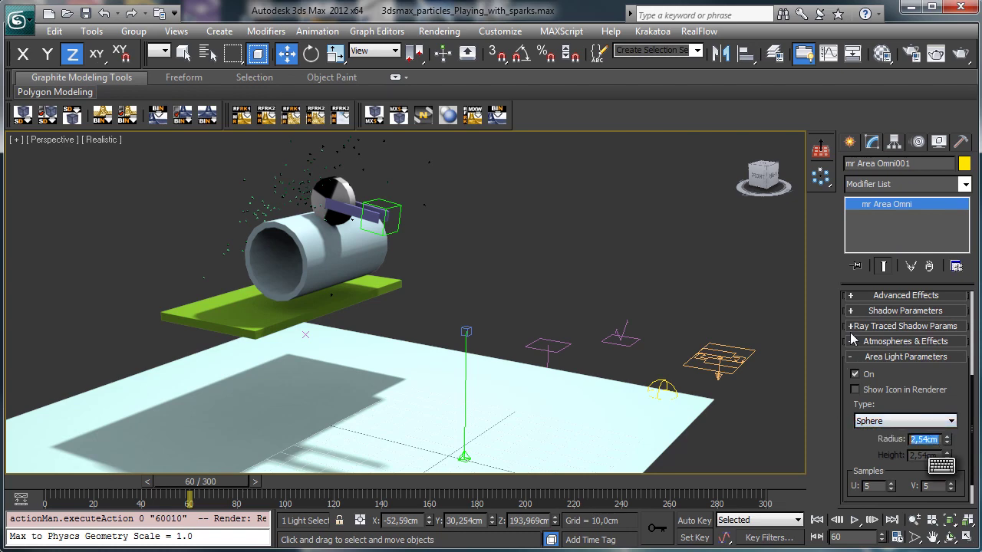
text(5)
key(Return)
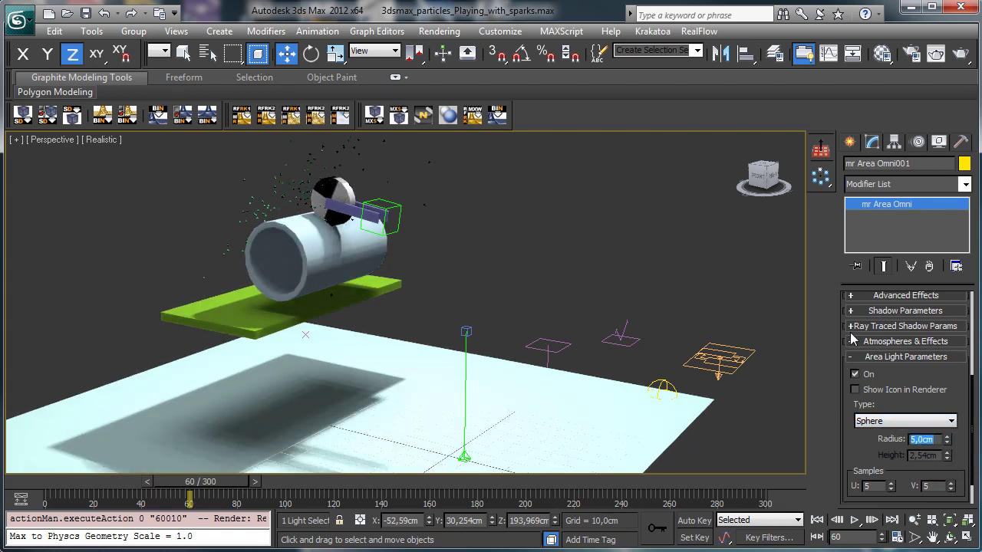
Render the Perspective view at frame 60, minimize the rendered frame, and lower the Skylight's multiplier to 0.11.
click(960, 54)
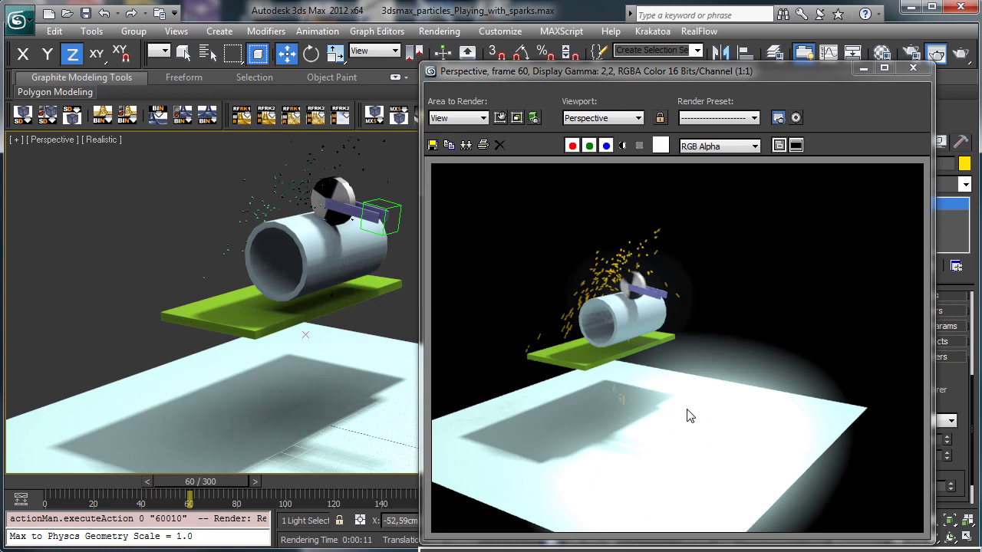
click(864, 67)
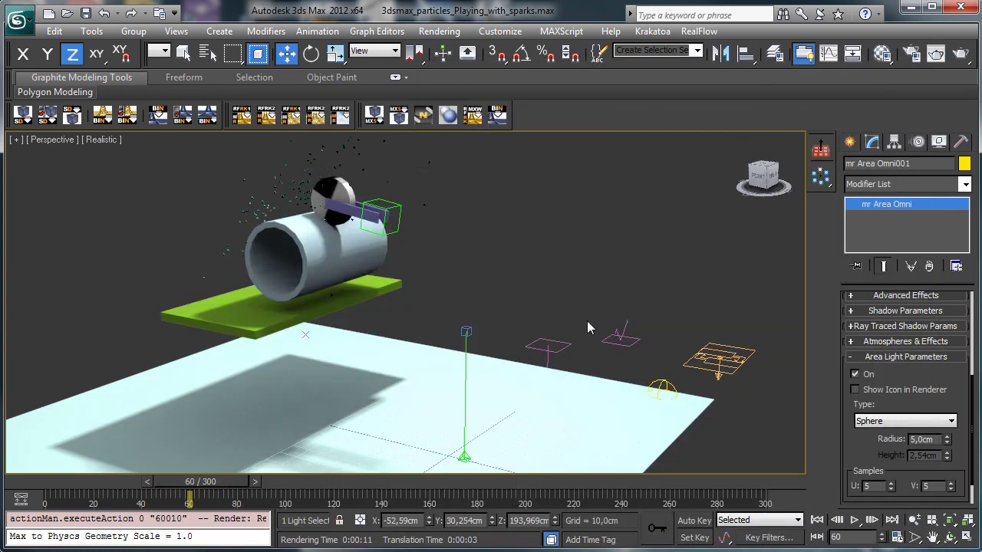
click(662, 381)
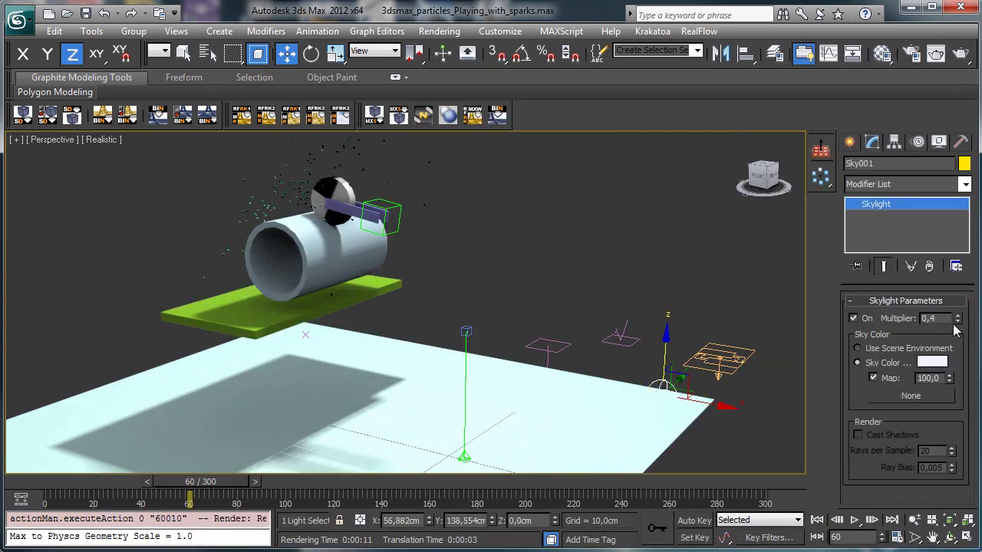
drag(959, 326, 964, 343)
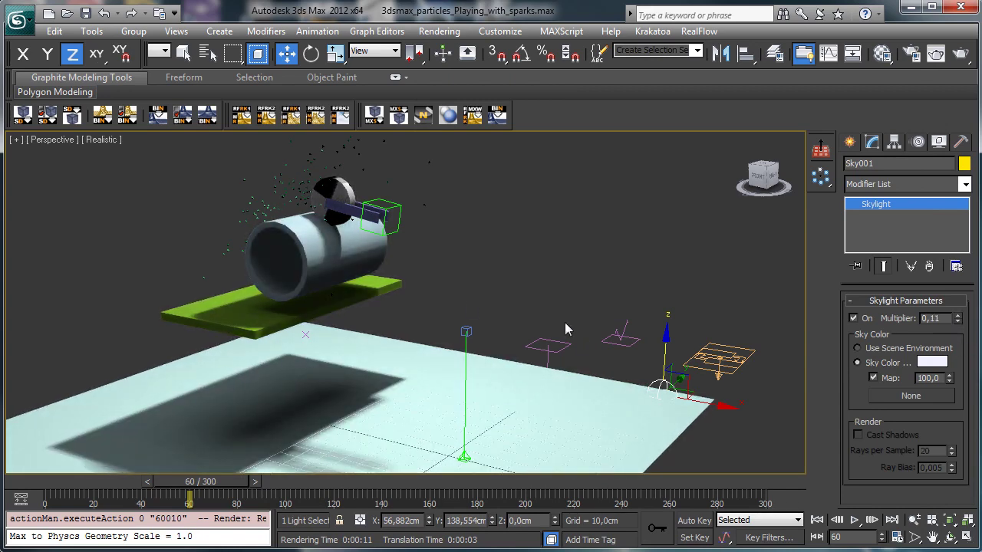
Select the Gound plane and change the unused 03 - Default material to the Arch & Design type.
click(658, 420)
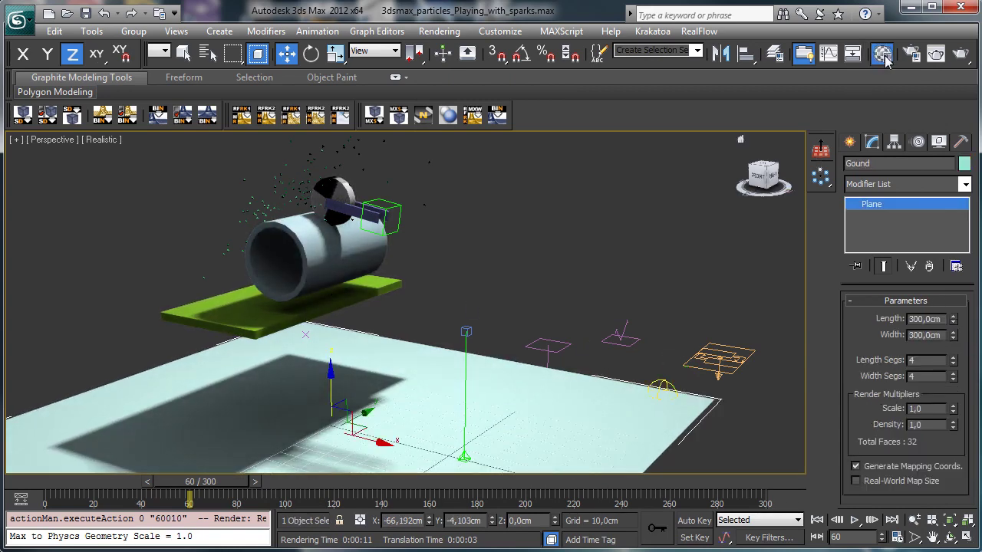
click(882, 53)
click(701, 116)
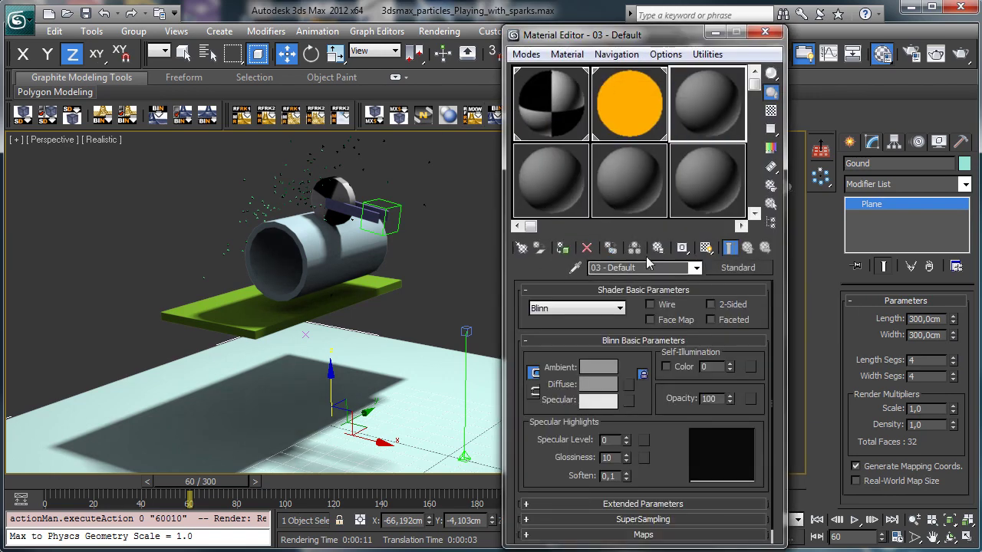
click(718, 270)
double_click(622, 512)
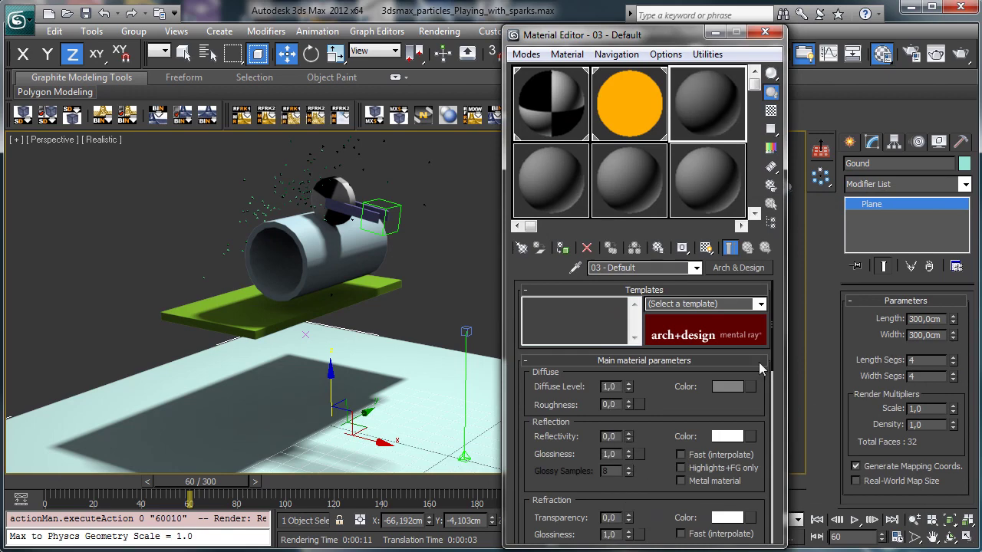
Add a Bitmap to the Arch & Design diffuse color and browse to the 3ds Max 2012 maps folder.
click(751, 387)
double_click(608, 281)
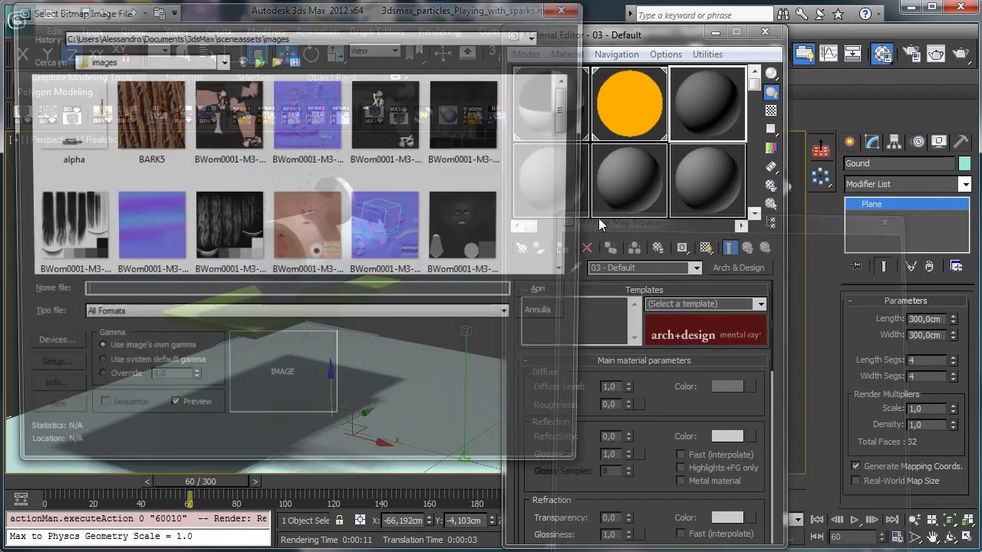
click(259, 60)
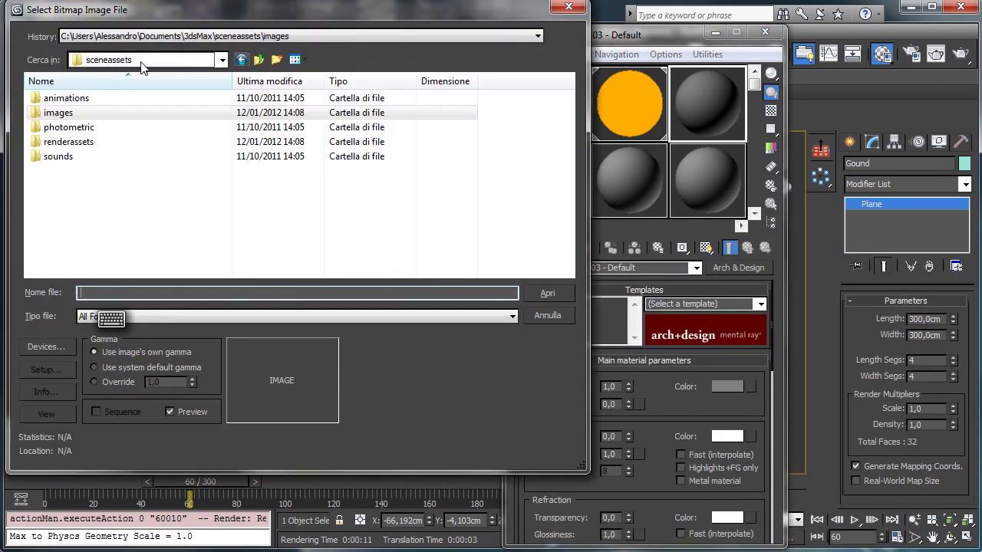
click(222, 60)
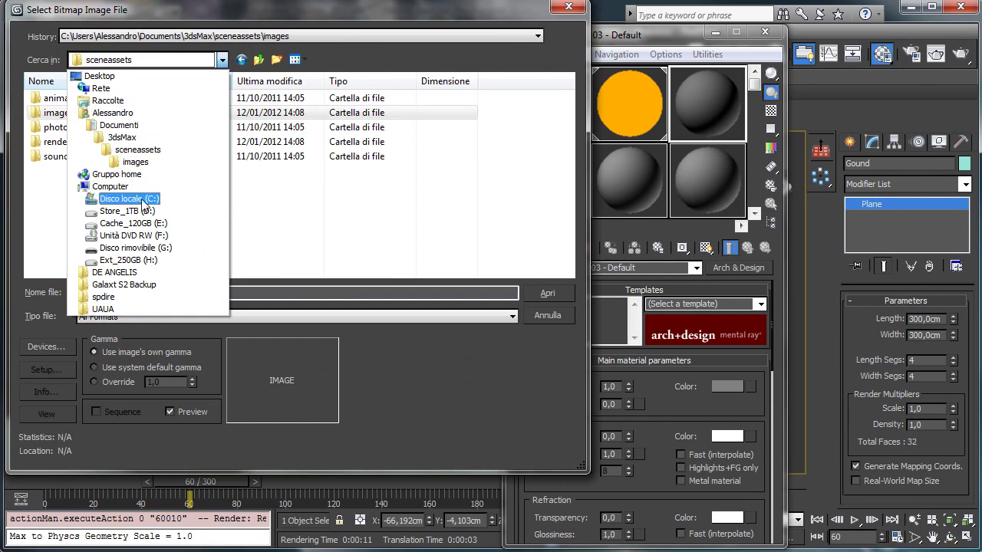
click(129, 199)
double_click(99, 258)
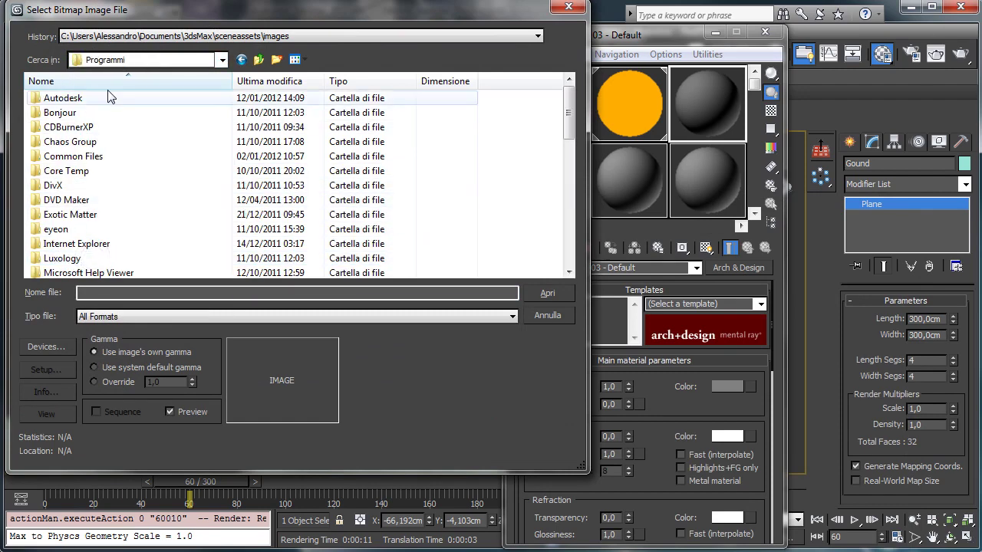
double_click(81, 98)
double_click(96, 100)
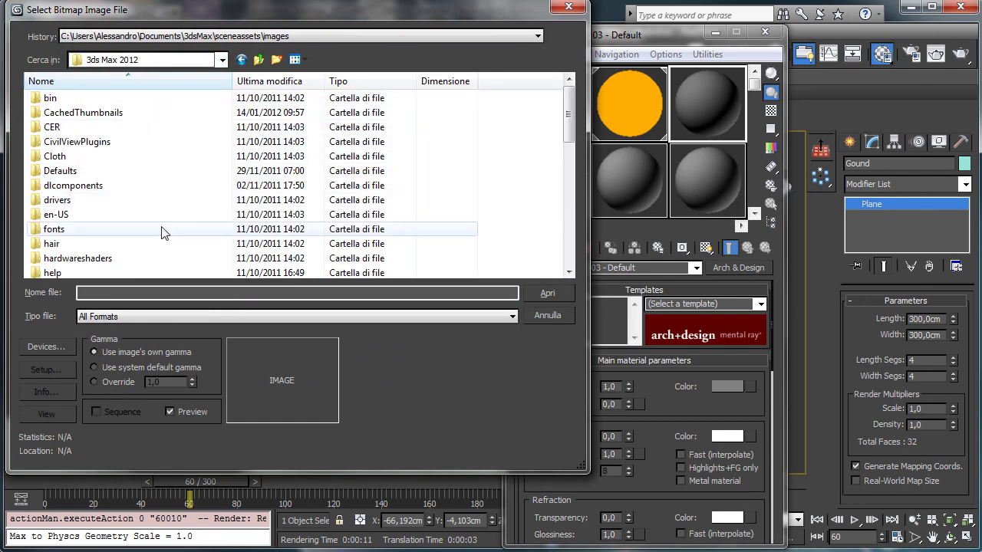
drag(567, 132, 564, 187)
double_click(56, 170)
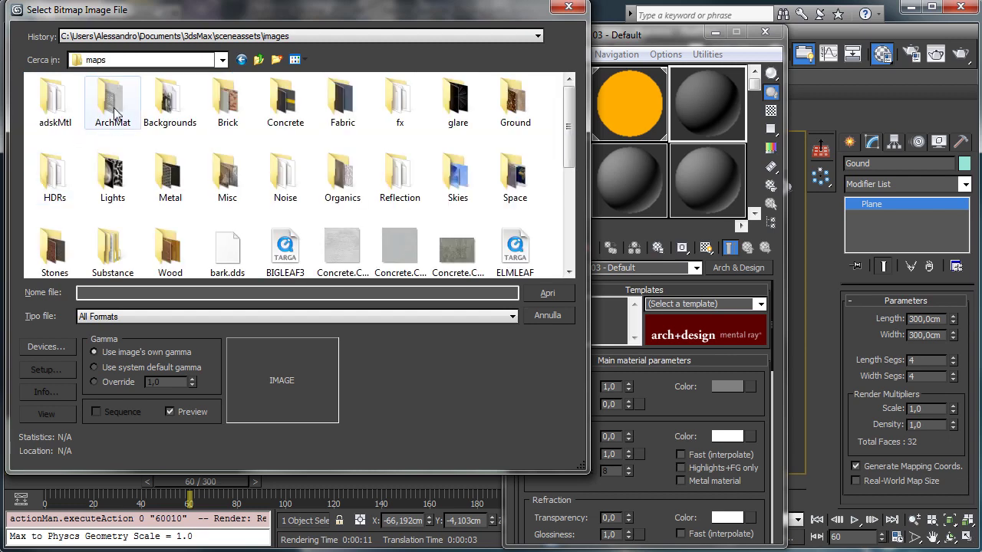
Look through the ArchMat folder's images for a suitable ground texture.
click(113, 98)
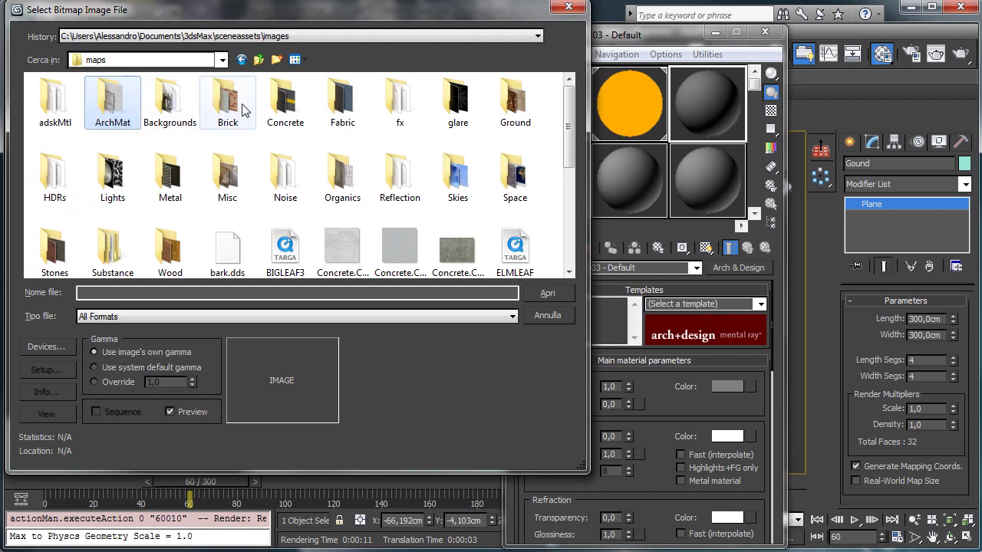
double_click(113, 105)
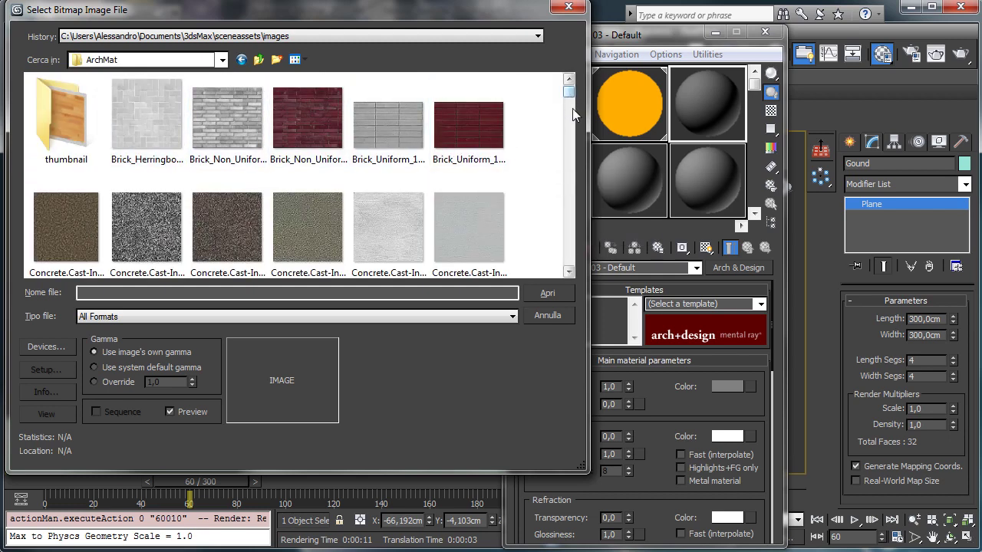
scroll(572, 131, down, 3)
scroll(574, 163, down, 2)
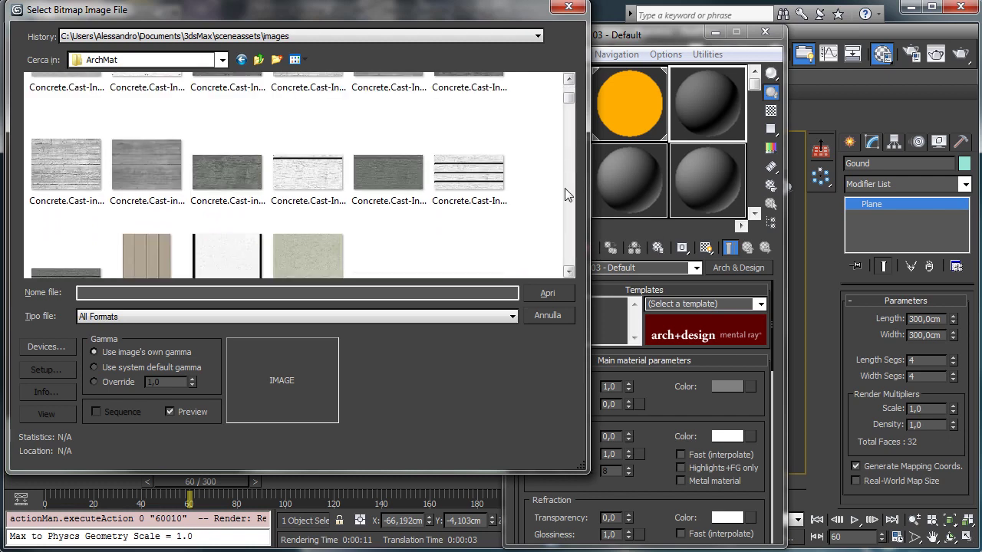
scroll(564, 188, down, 2)
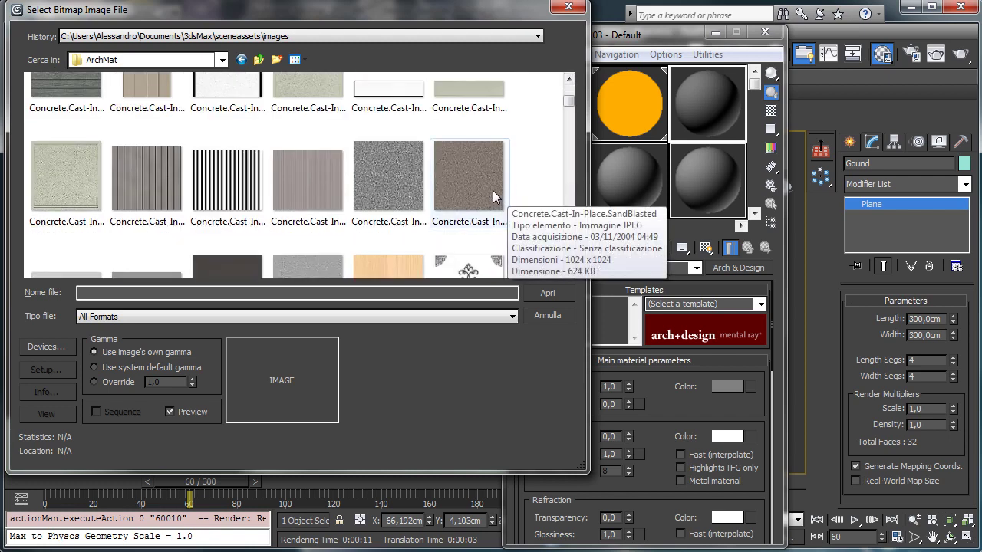
scroll(572, 171, down, 2)
scroll(570, 172, down, 2)
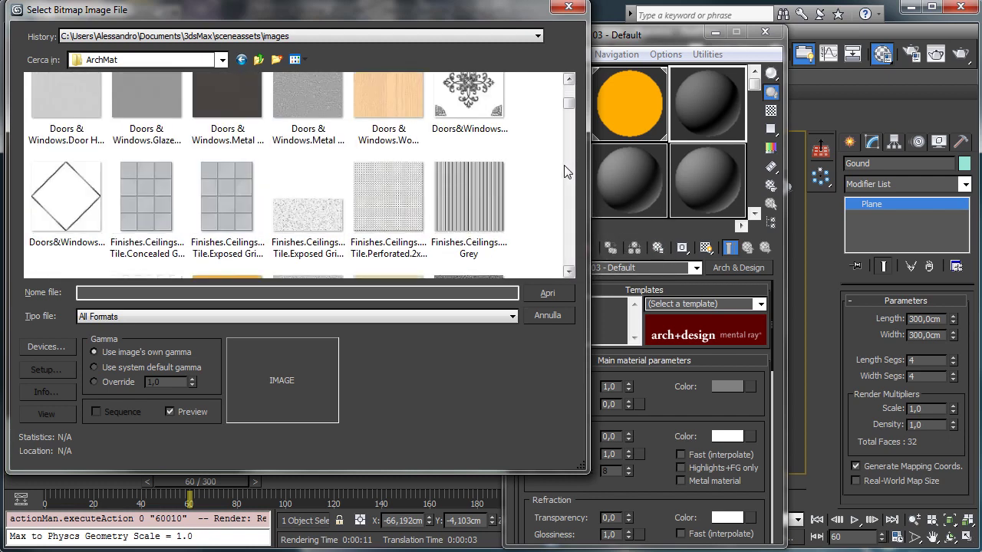
scroll(569, 189, down, 6)
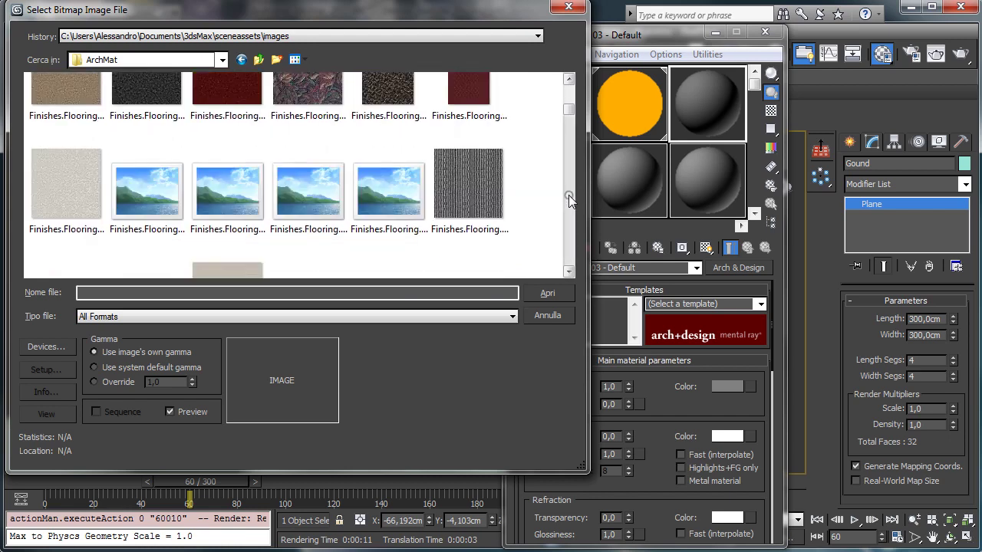
scroll(566, 198, down, 6)
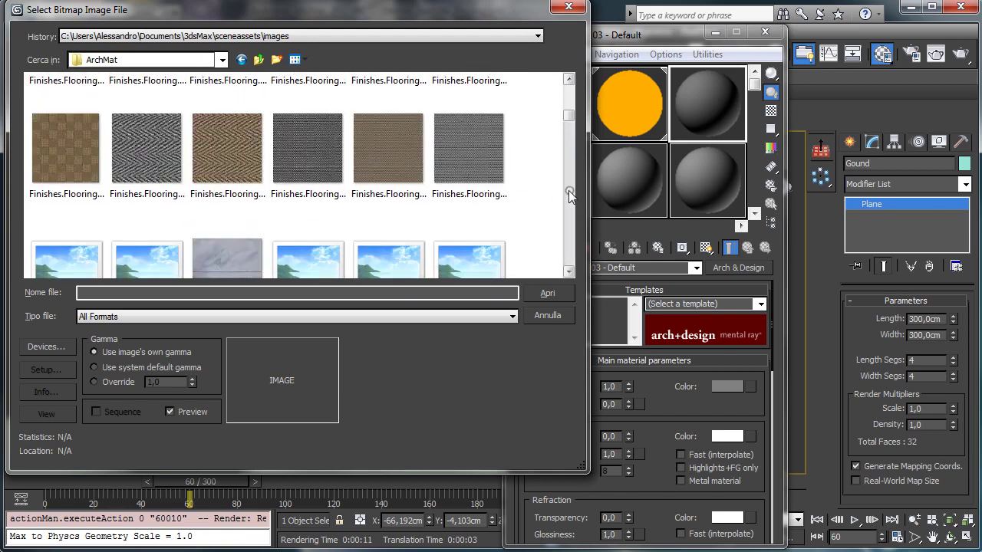
scroll(568, 197, down, 3)
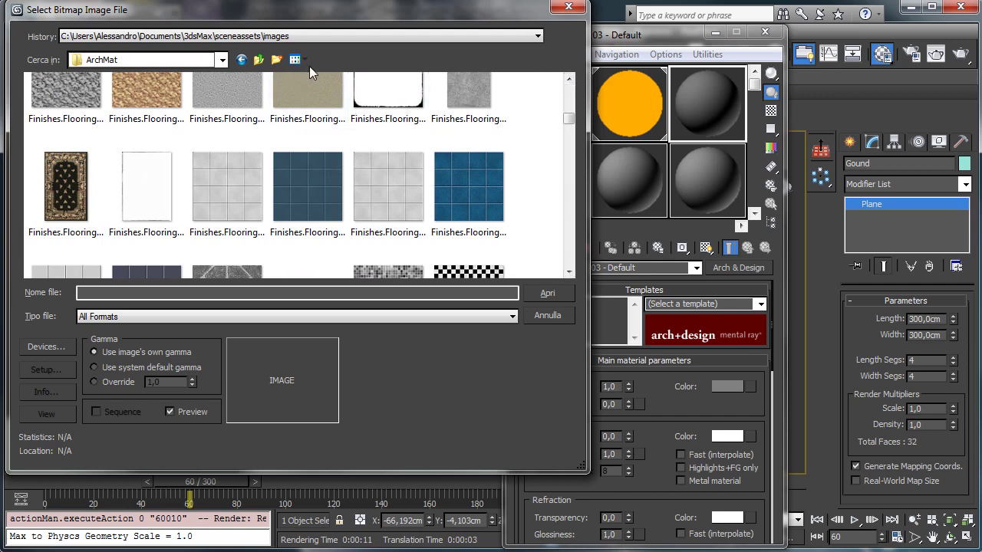
Load ASPHALT3 from the Concrete maps folder, assign the material to the Gound plane, and show the texture in the viewport.
click(258, 60)
double_click(285, 105)
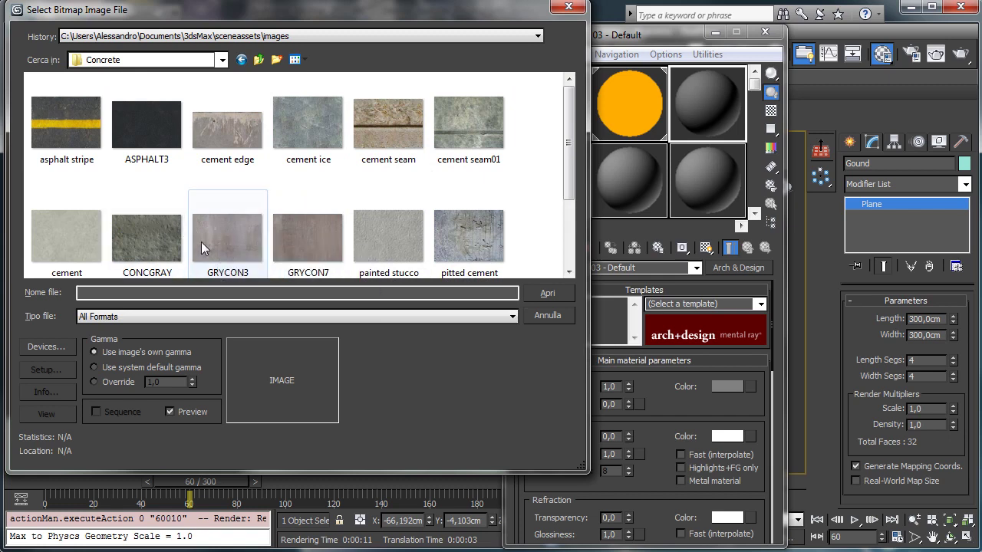
click(173, 137)
click(562, 296)
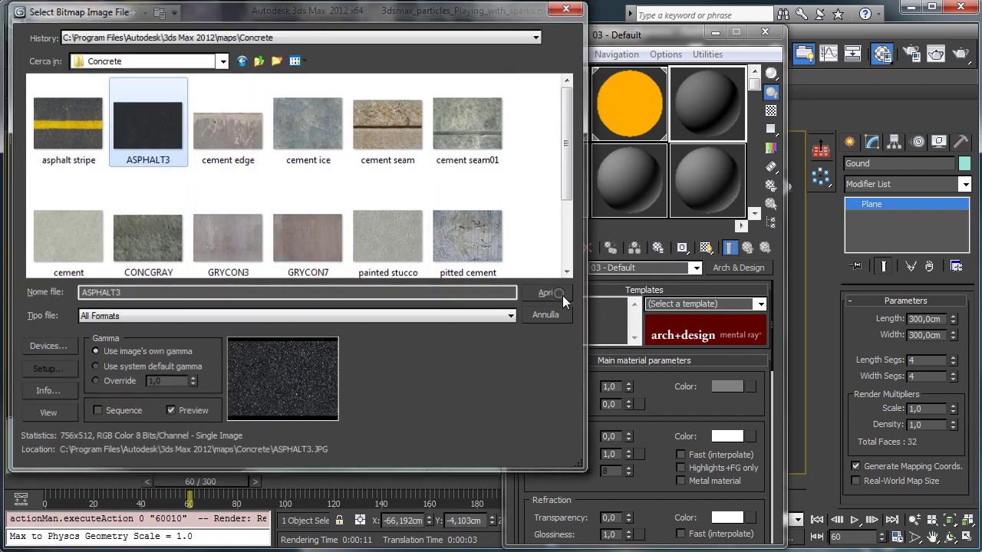
click(706, 247)
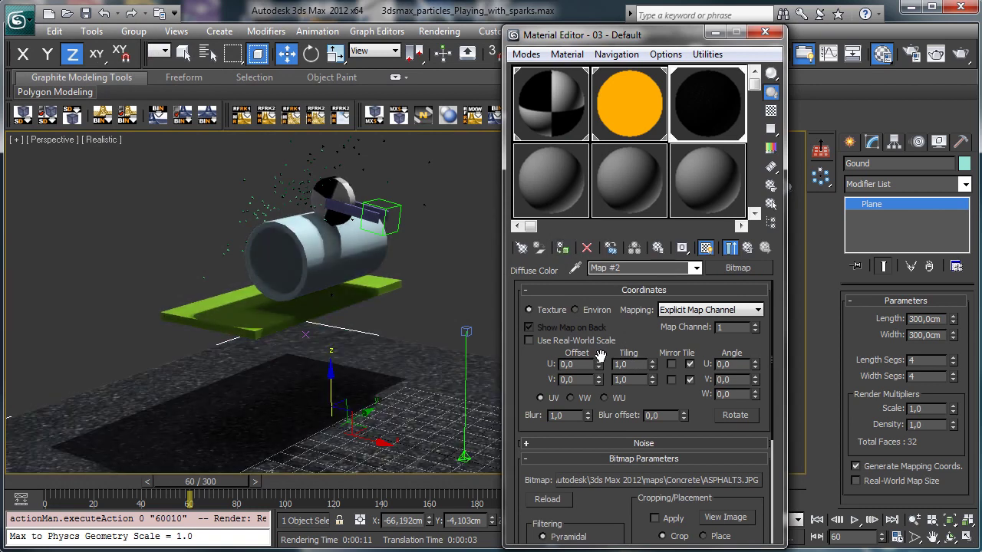
Set the ground's asphalt bitmap to a blur of 0,01 and a tiling of 3,0 in both U and V.
drag(587, 443, 577, 491)
drag(641, 365, 552, 345)
text(3)
key(Return)
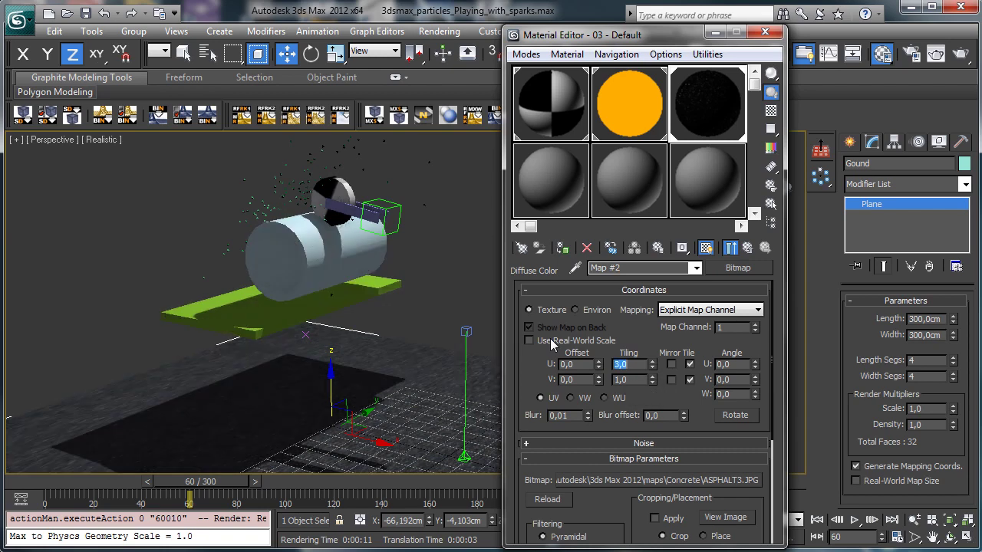
drag(640, 379, 554, 374)
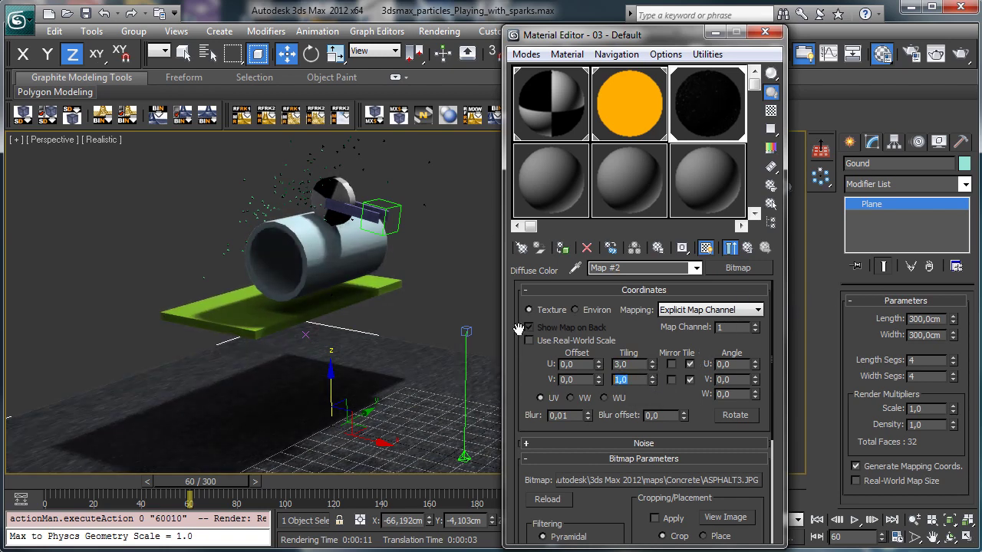
text(3)
key(Return)
click(748, 248)
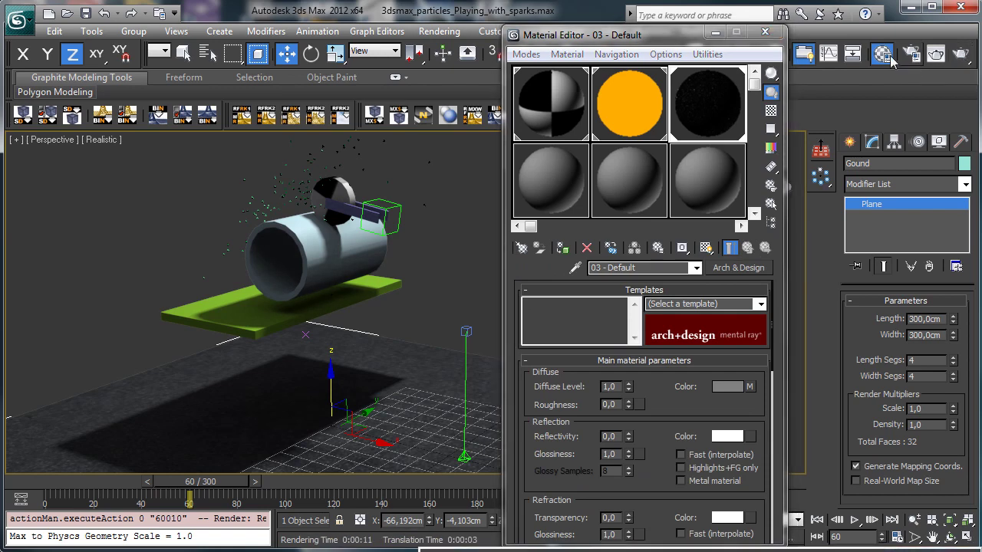
Render the Perspective view to check the asphalt ground, and review the orange 02 - Default spark material.
click(935, 56)
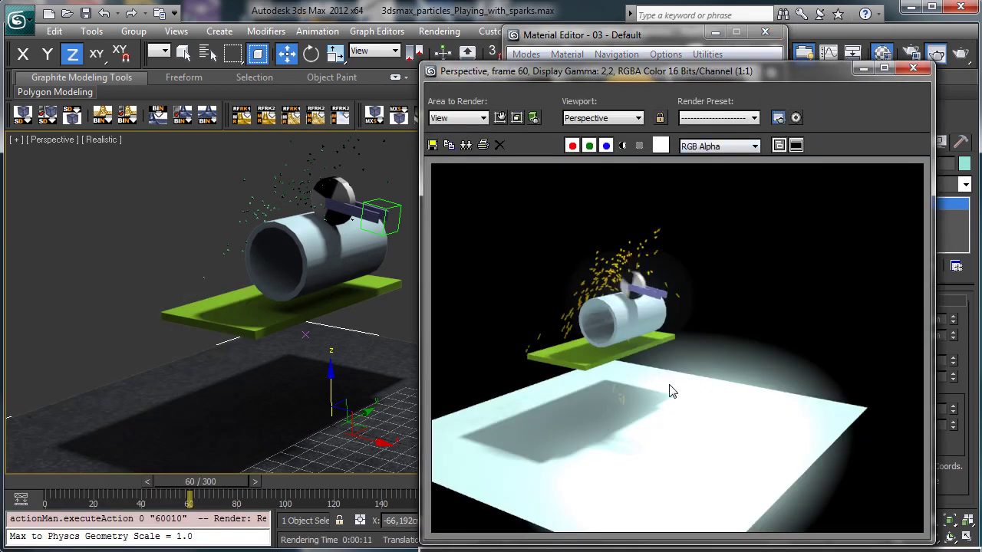
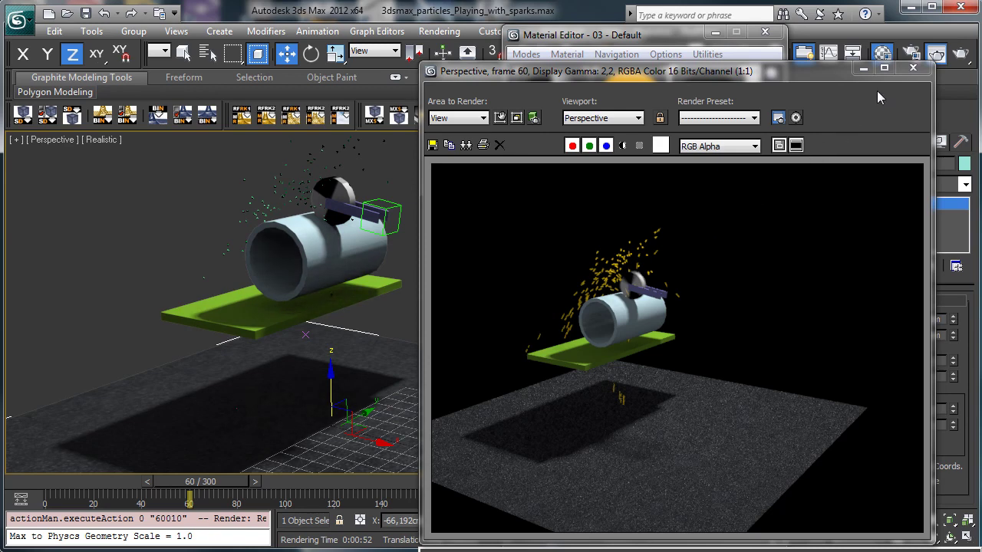
click(621, 145)
click(621, 146)
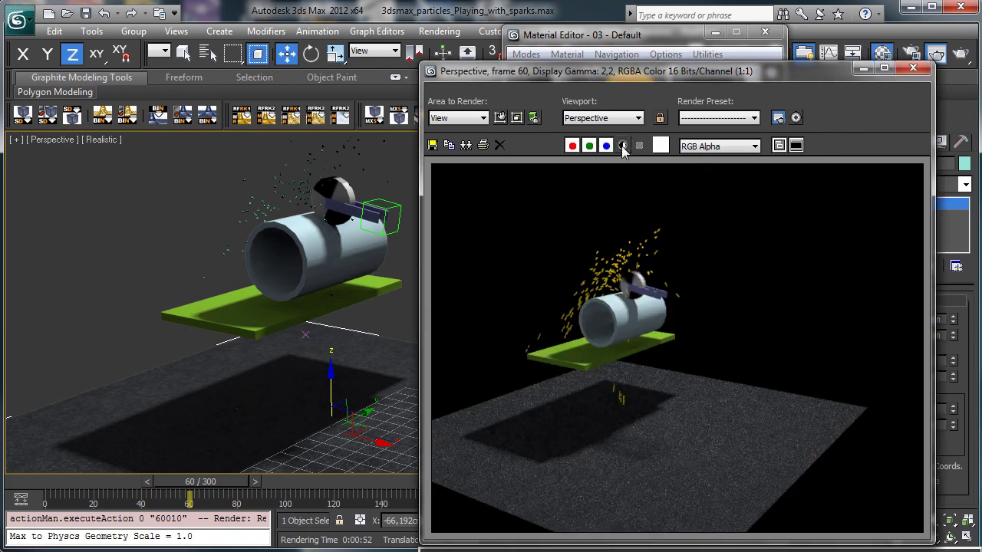
click(861, 68)
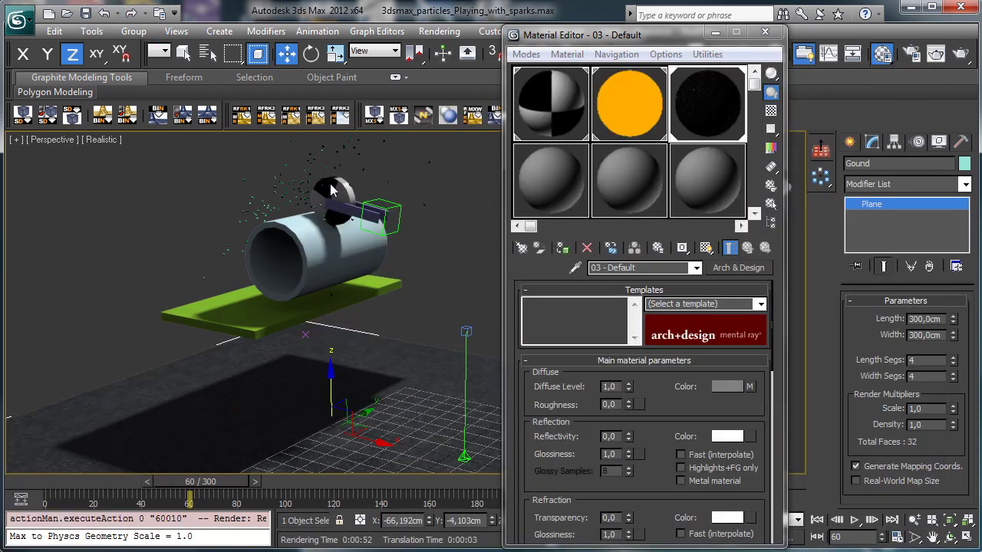
click(607, 123)
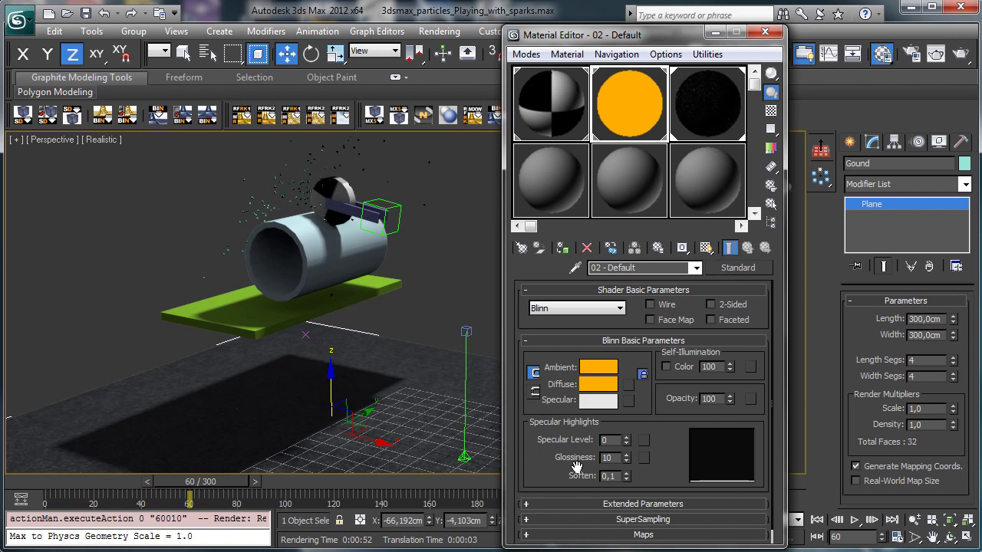
click(765, 32)
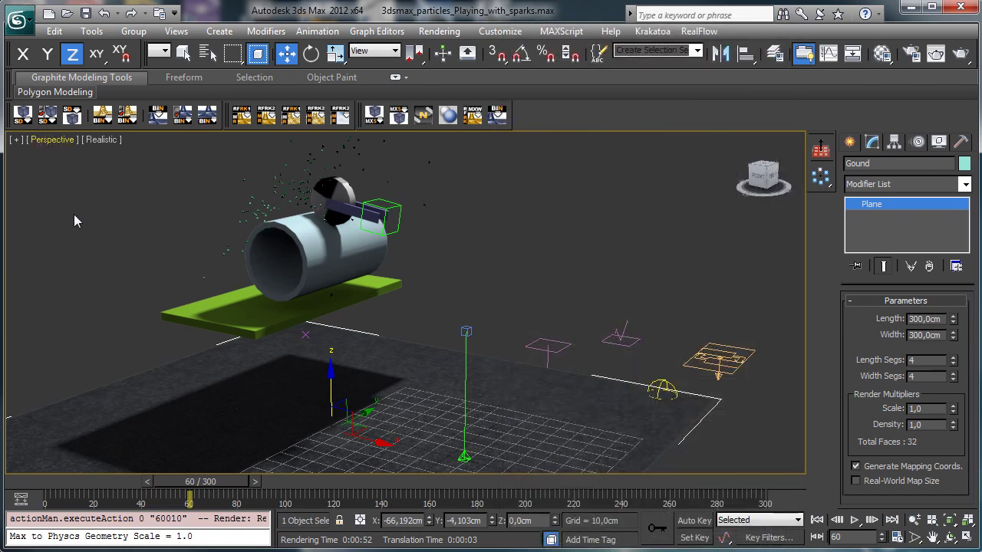
Show safe frames in the Perspective viewport and frame it closely on the tube, cutting wheel and sparks.
click(52, 139)
click(86, 366)
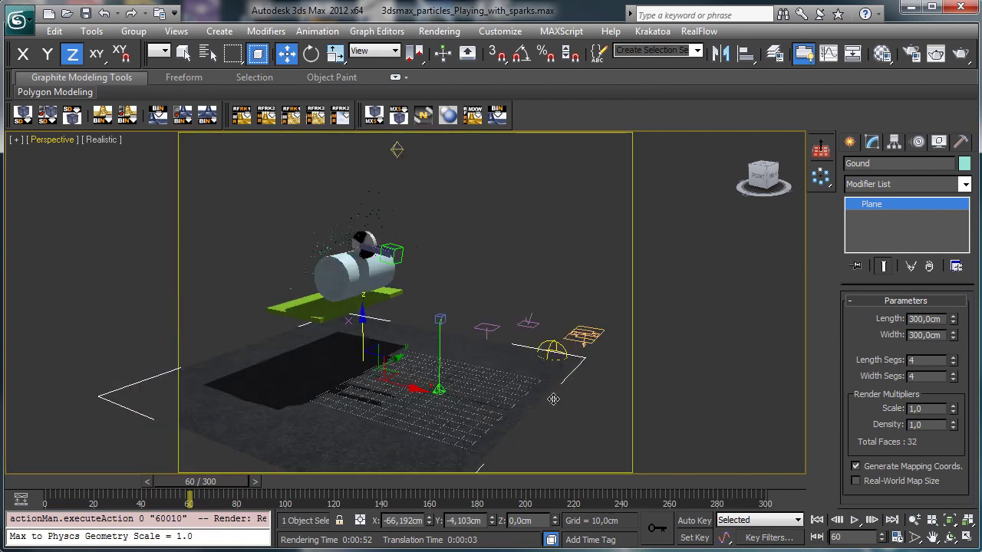
click(914, 520)
drag(388, 289, 388, 231)
click(933, 537)
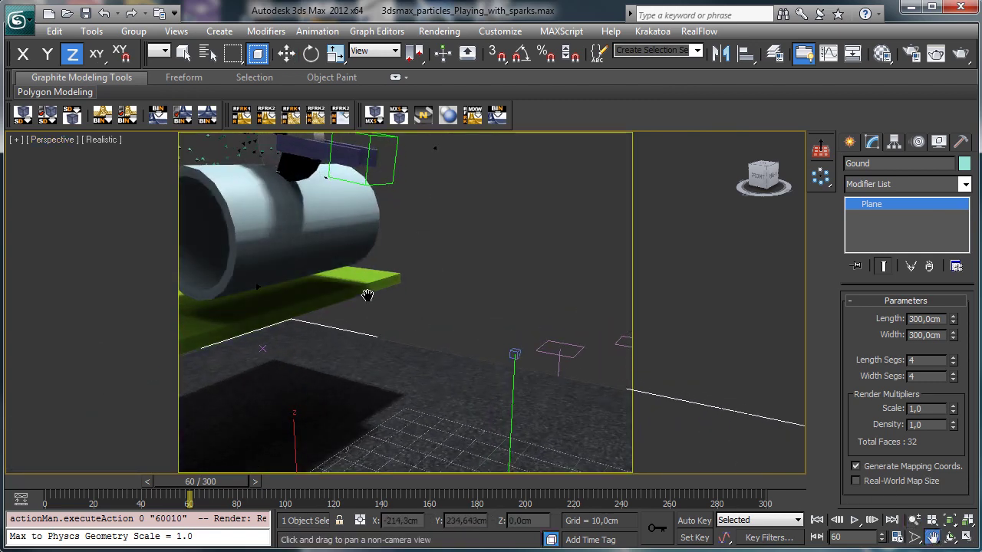
scroll(367, 295, down, 5)
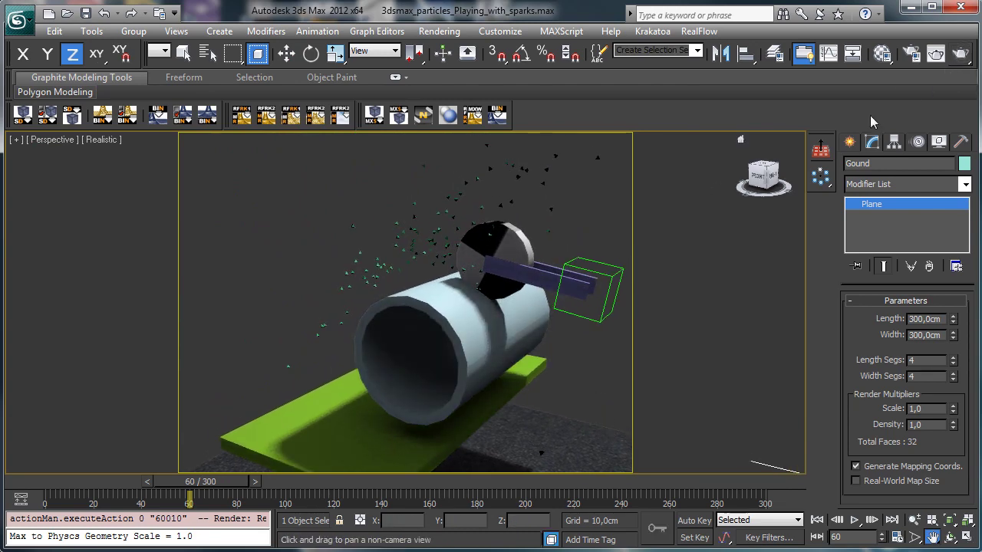
Render the close-up Perspective view at frame 60 and recheck the spark material's settings.
click(960, 52)
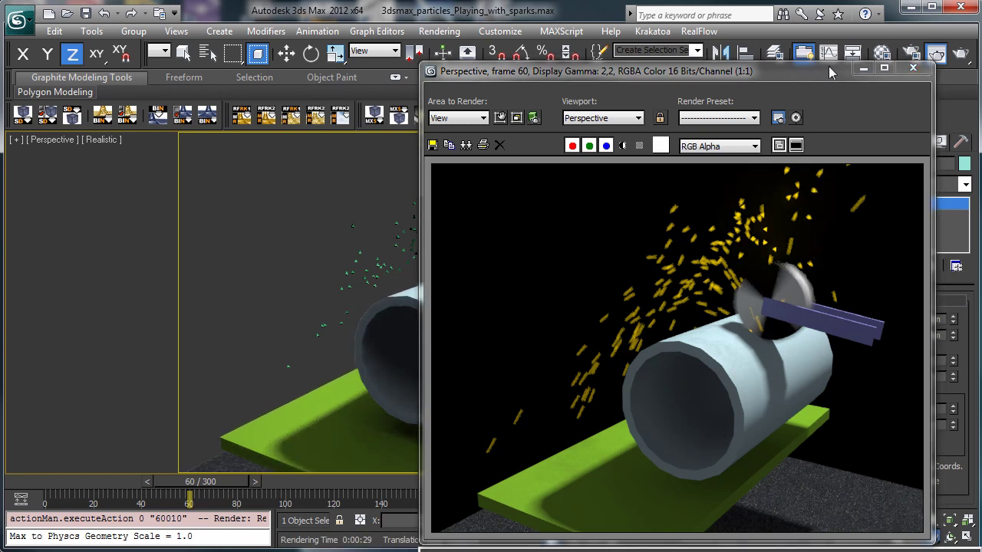
click(863, 68)
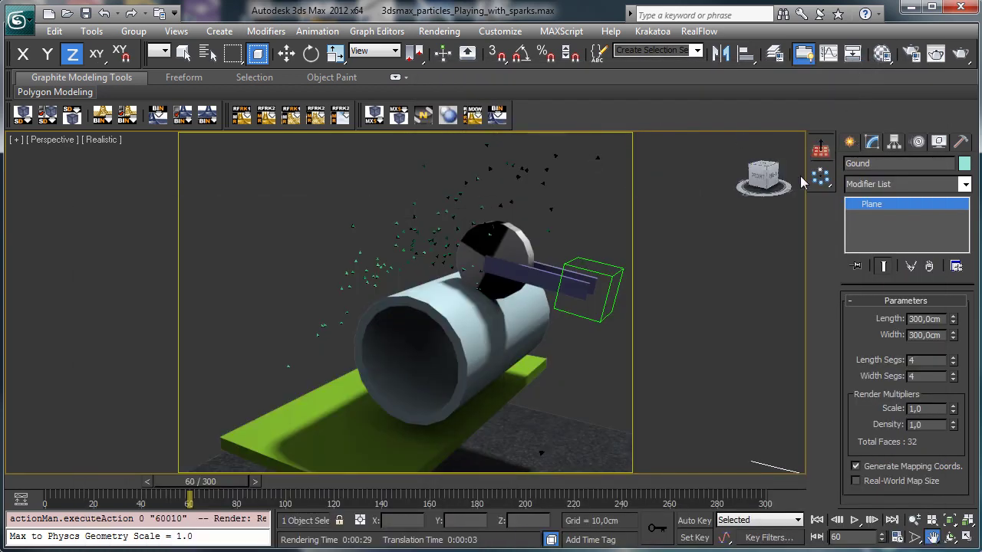
click(883, 53)
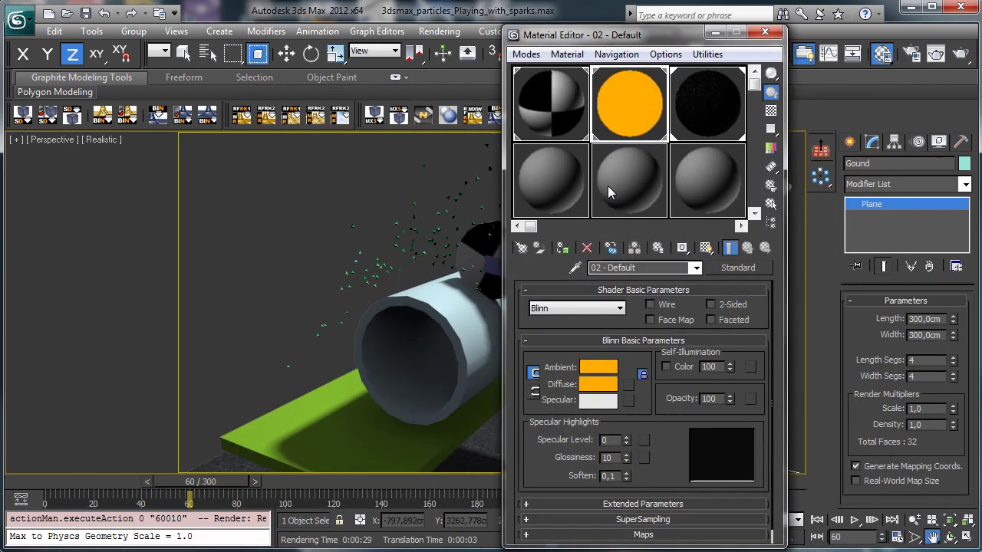
click(764, 31)
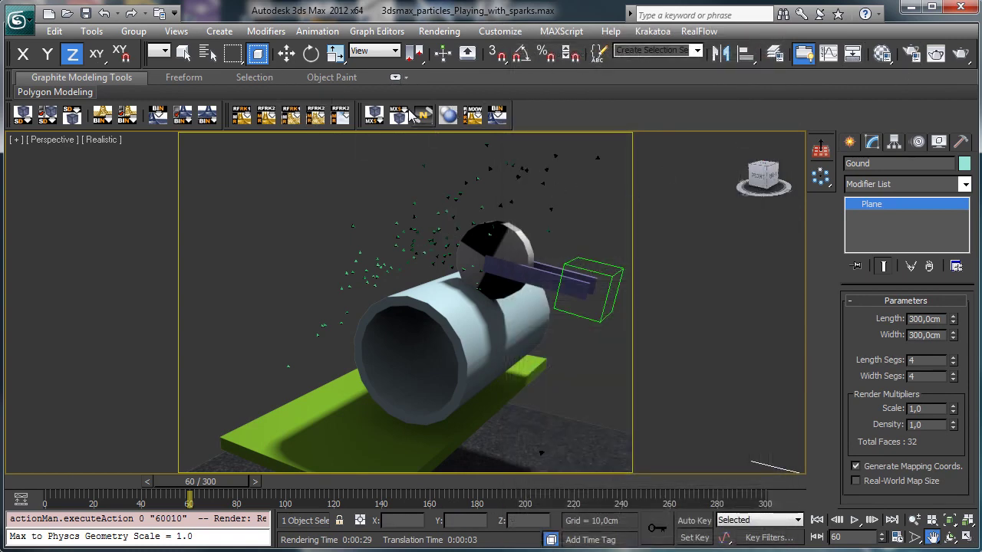
Select PF Source 001 and reduce the size of the Tetra particles in Event 002's Shape 002 operator to 1,019cm.
click(208, 53)
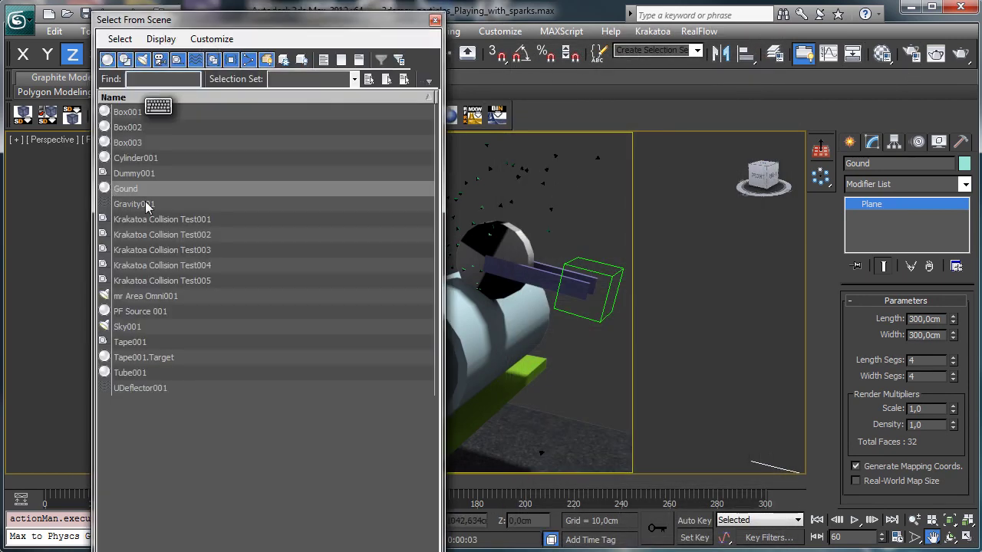
double_click(153, 318)
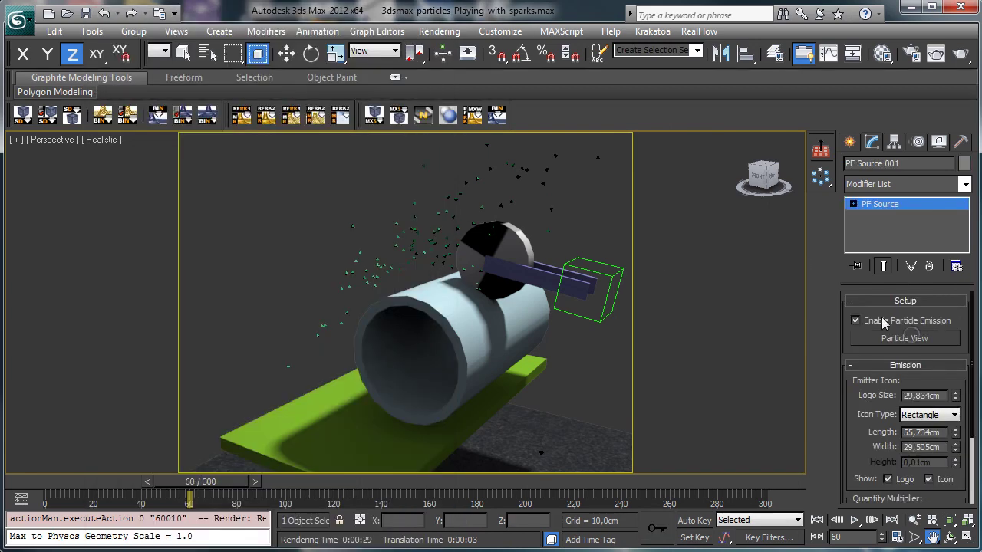
click(905, 338)
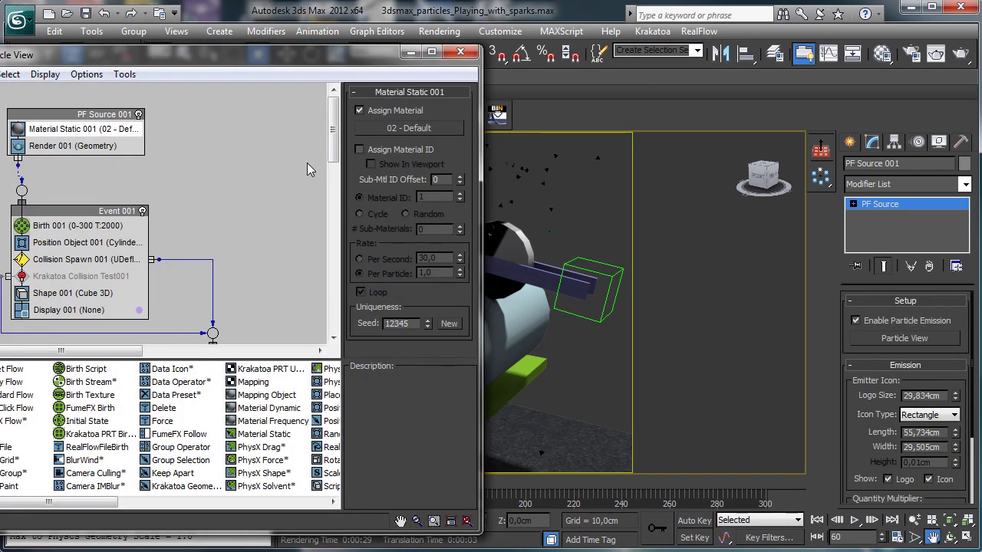
drag(335, 147, 336, 176)
drag(245, 54, 376, 53)
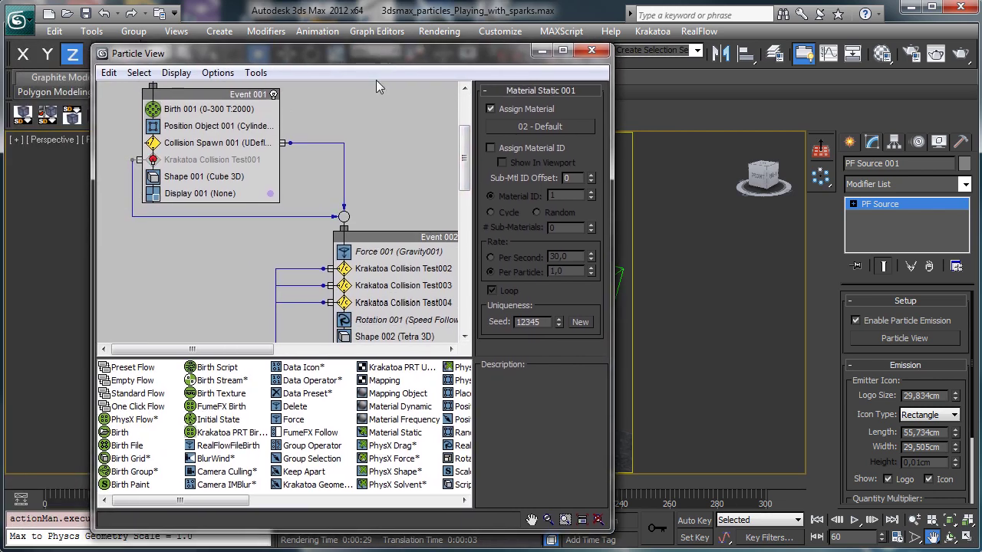
click(367, 339)
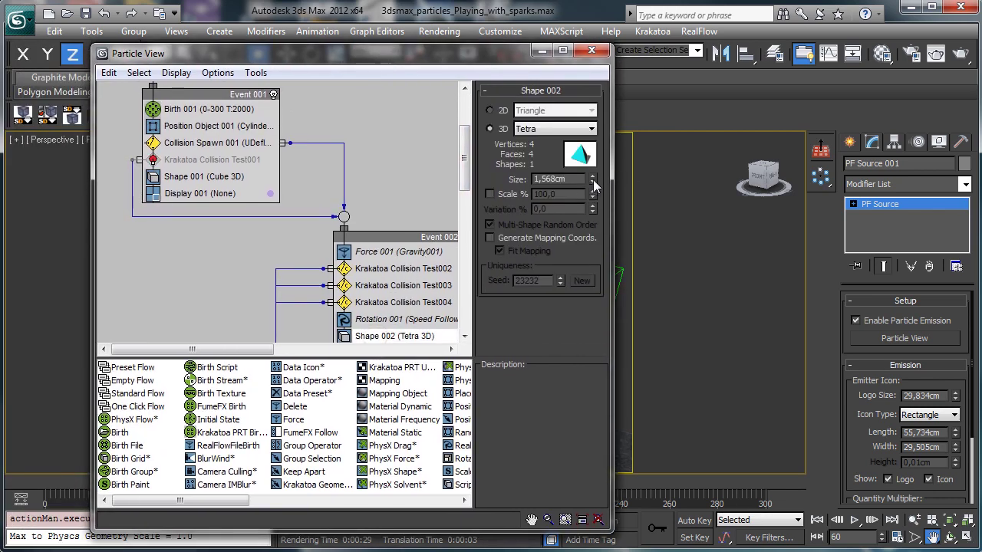
drag(593, 179, 597, 200)
click(591, 50)
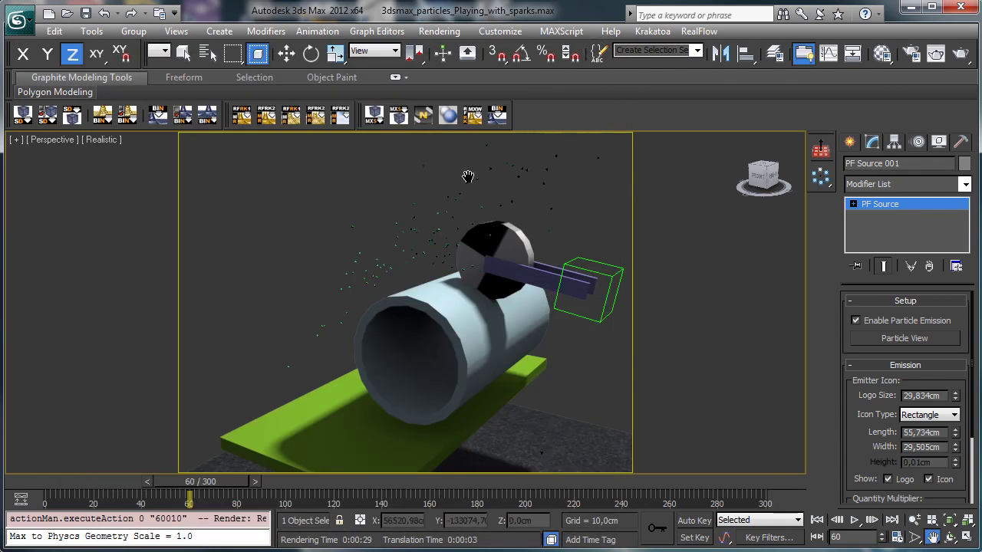
Set the mental ray motion blur to 2 motion segments and 10 time samples.
click(906, 59)
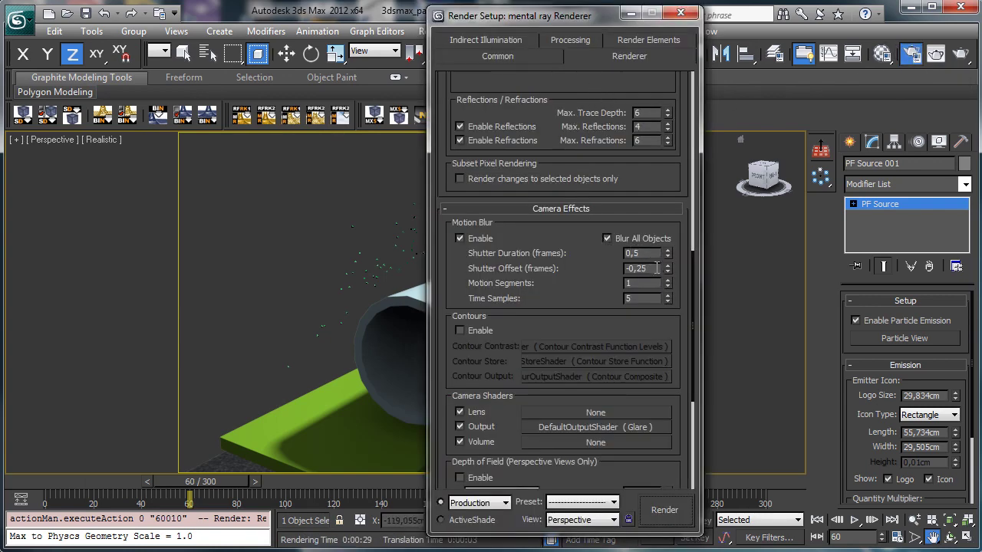
click(668, 280)
key(Tab)
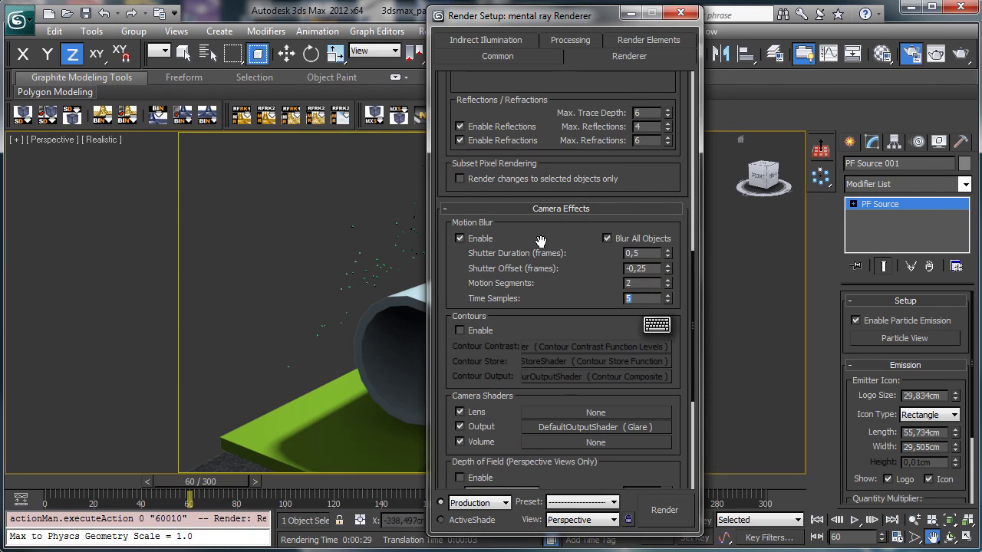
text(10)
key(Return)
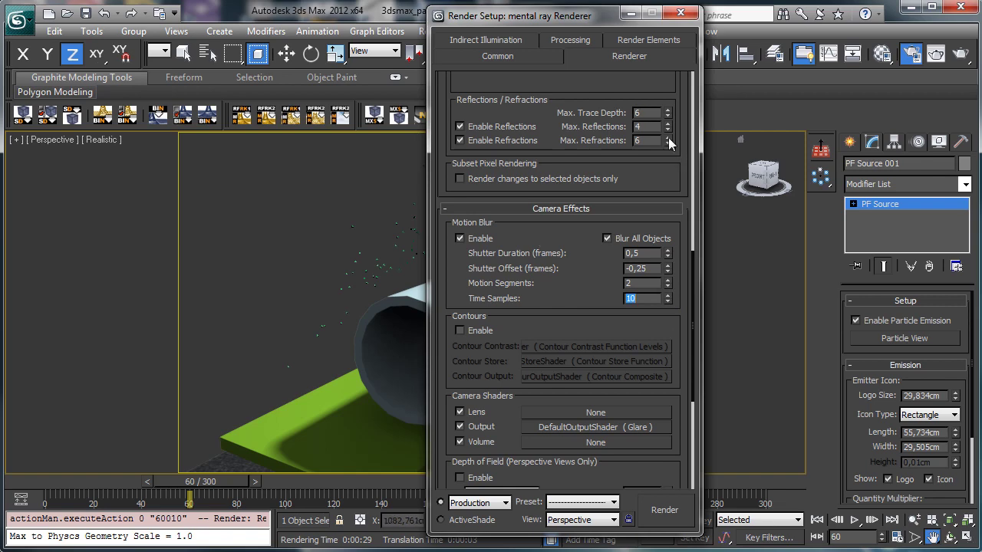
Load the renderer's Glare output shader into an empty material slot and set its resolution for glare processing to 1000.
drag(574, 292, 580, 170)
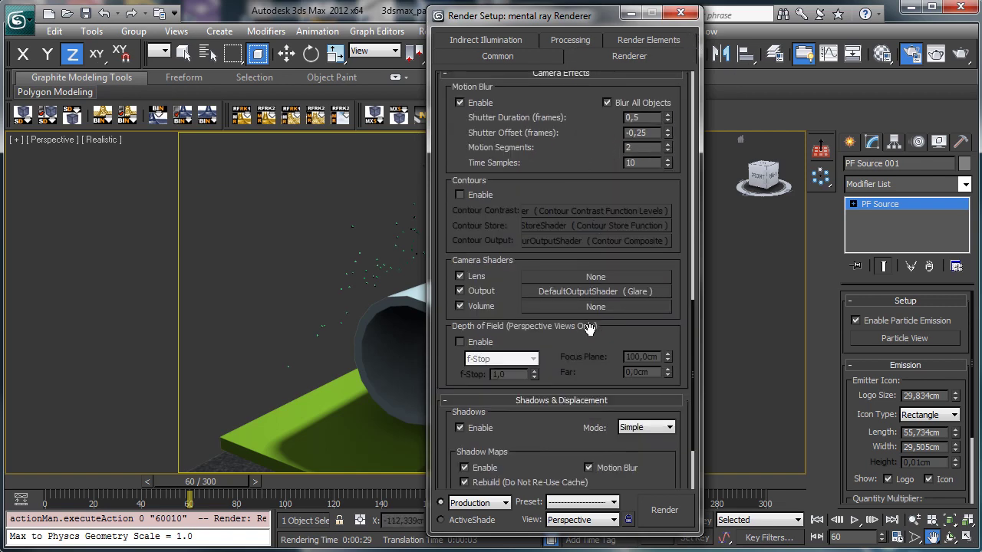
click(882, 53)
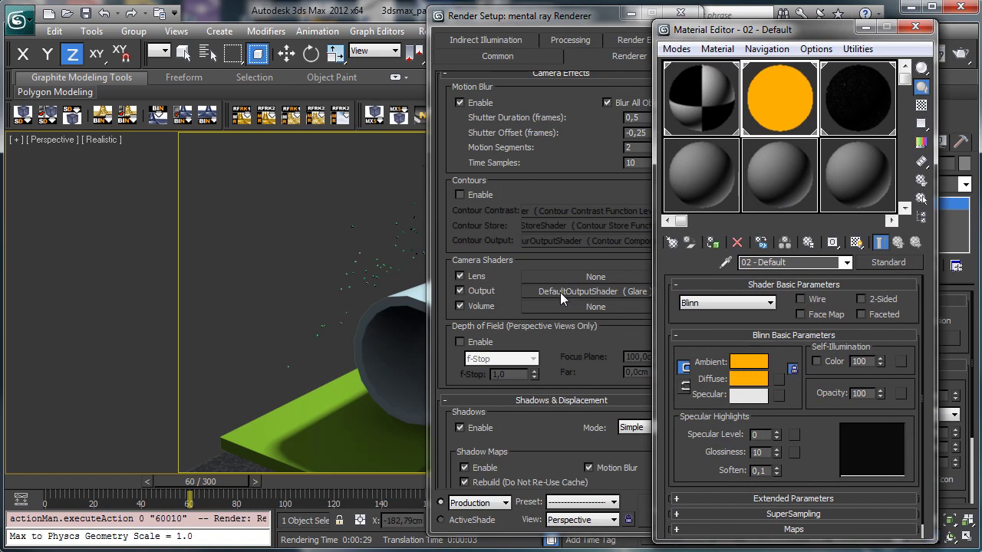
drag(560, 292, 723, 181)
click(769, 328)
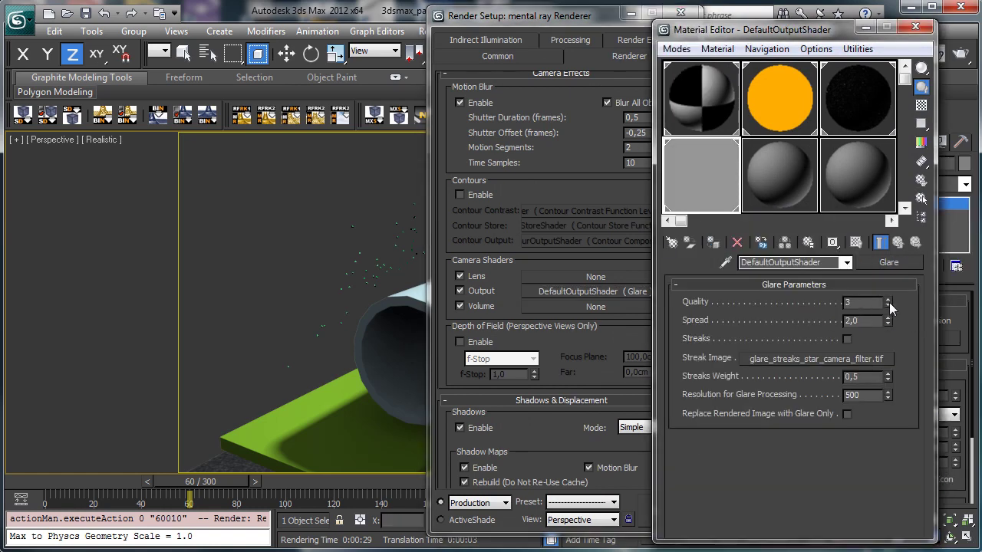
double_click(867, 394)
text(1000)
key(Return)
click(915, 26)
click(680, 13)
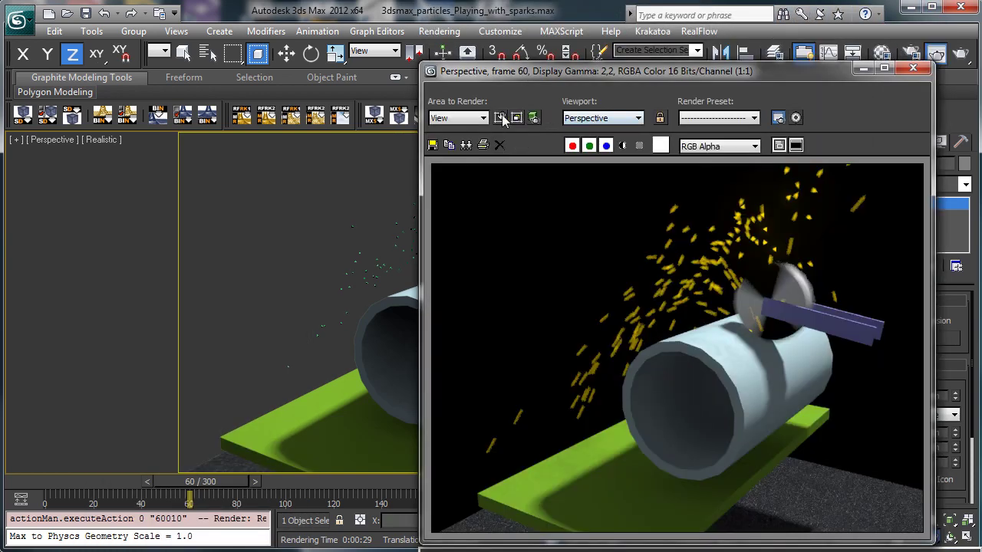
Move the render region over the sparks, cutting wheel and upper tube, and render only that region.
click(500, 118)
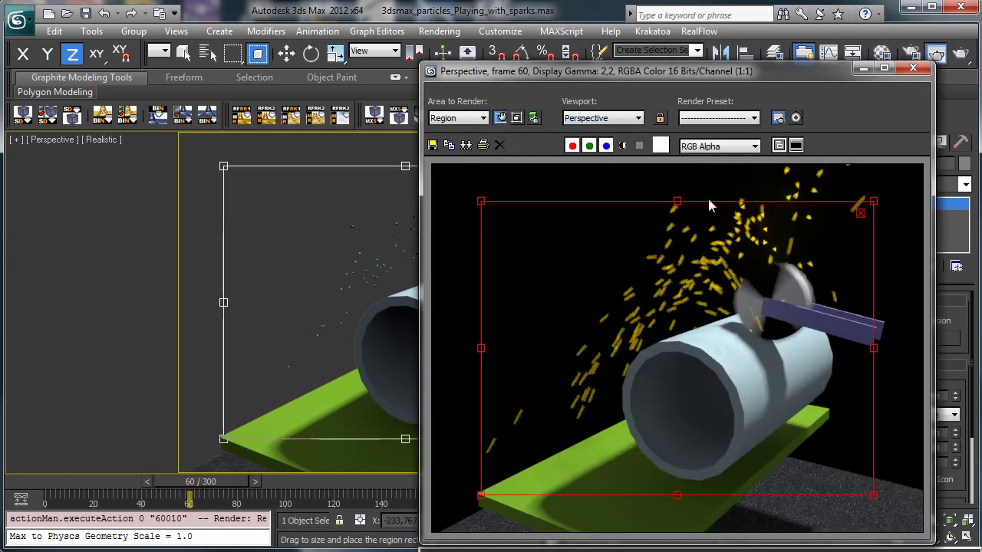
drag(703, 284, 766, 194)
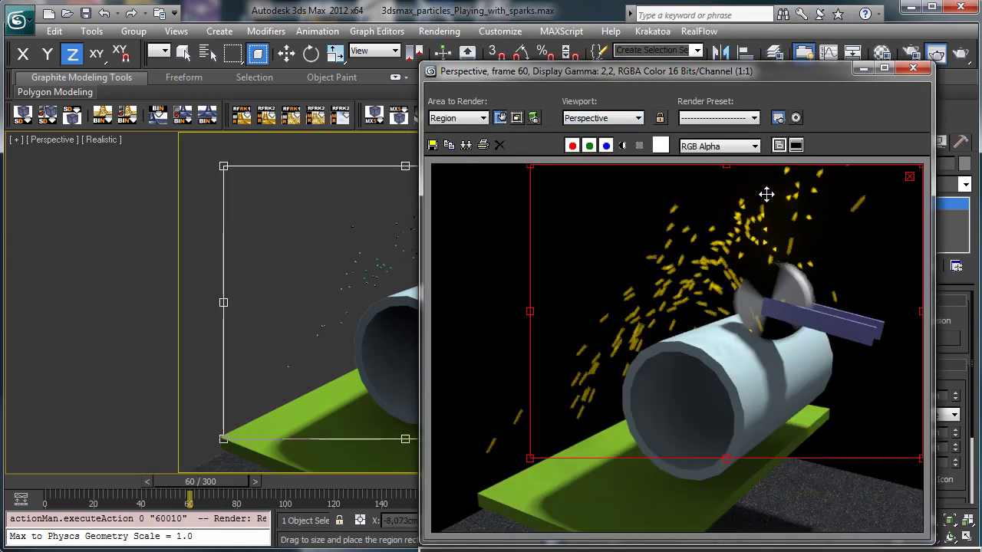
click(503, 118)
drag(734, 67, 709, 37)
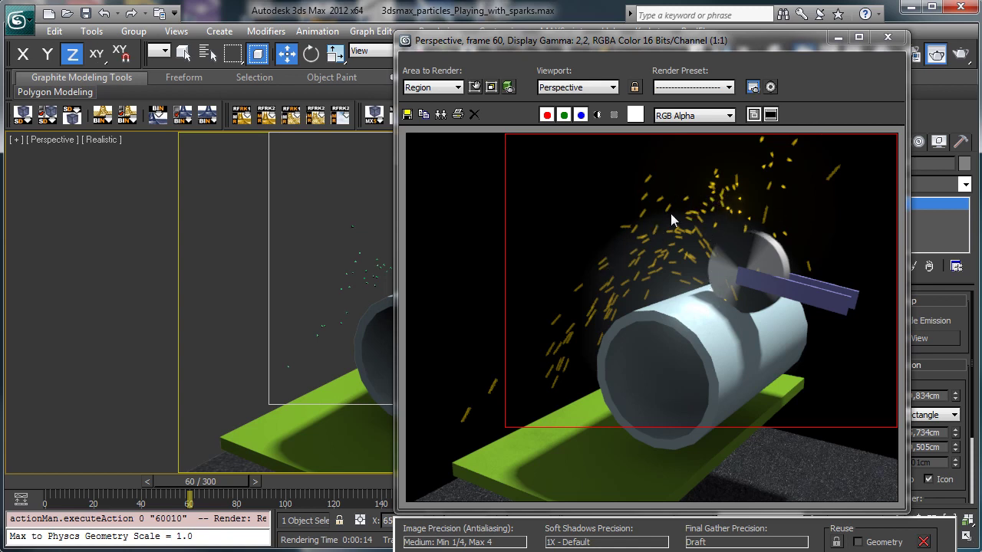
click(837, 38)
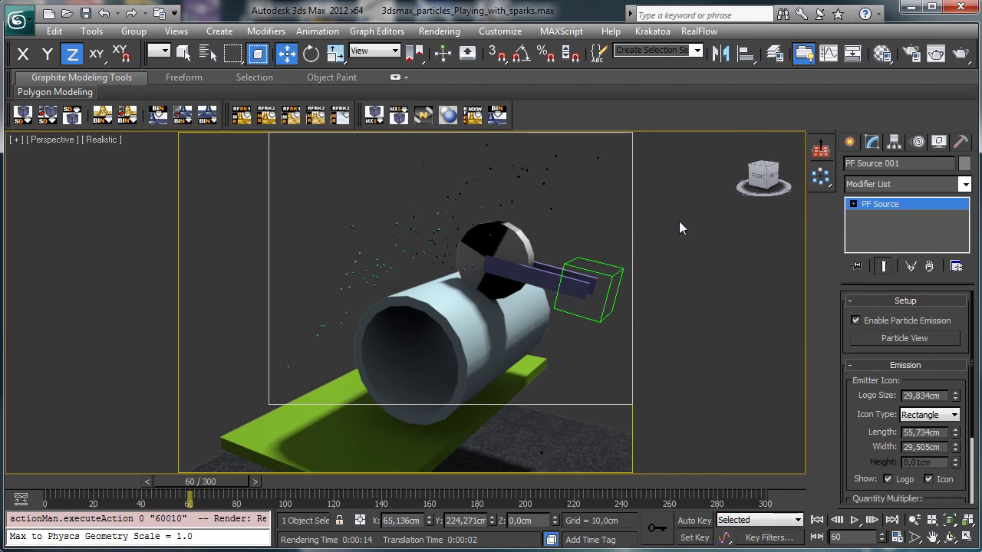
Open Particle View, enlarge its event diagram area and widen the window to show more of the particle flow.
click(888, 337)
drag(275, 68, 528, 64)
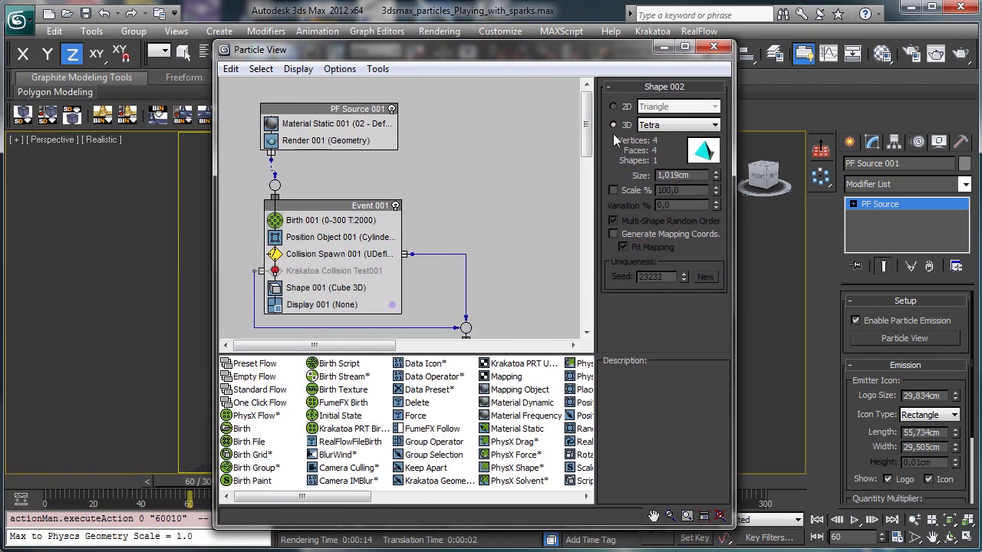
click(738, 286)
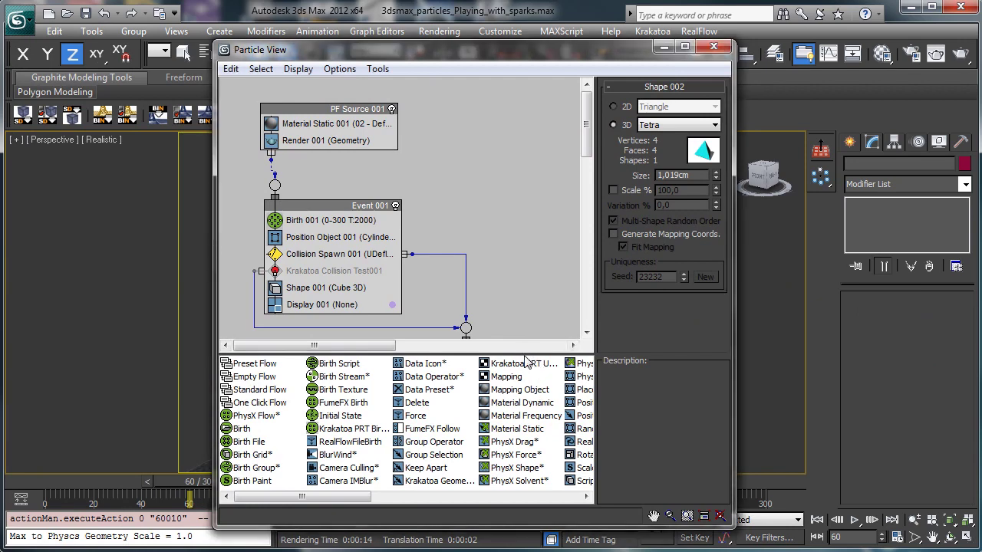
drag(522, 353, 664, 416)
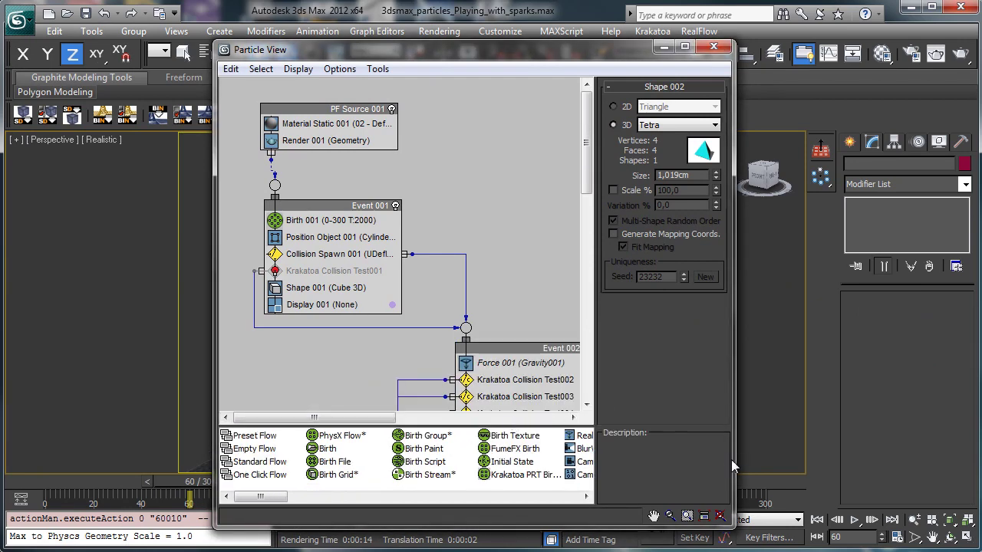
drag(731, 460, 920, 454)
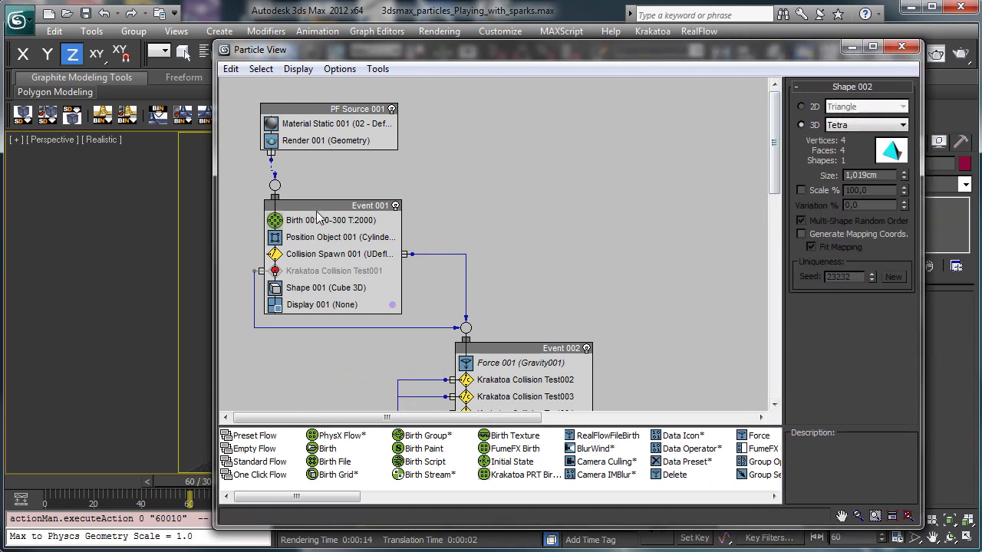
Rearrange Events 001 to 005 into a tidier, closer layout, review the whole flow from the top and minimize Particle View.
drag(376, 206, 405, 191)
drag(507, 349, 508, 328)
drag(774, 176, 774, 215)
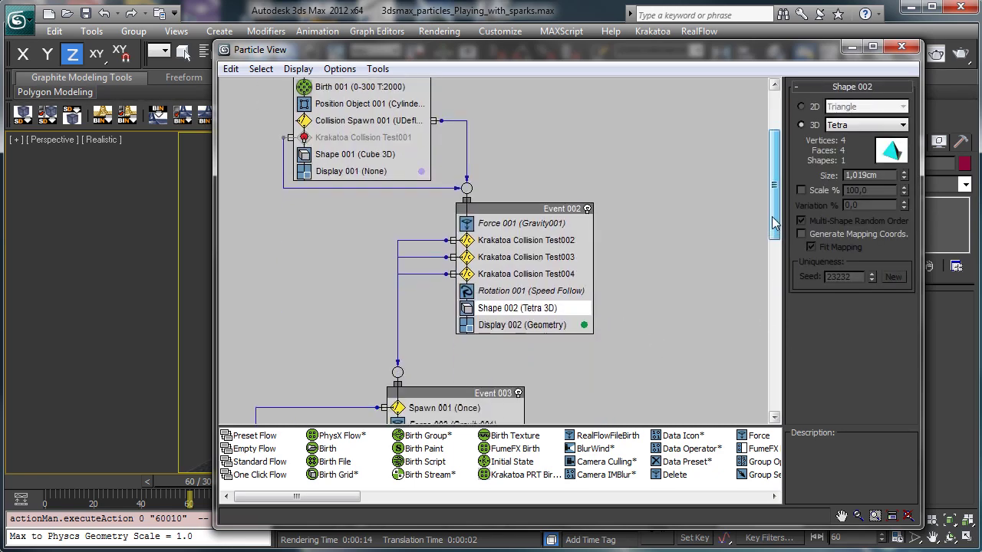
drag(440, 397, 427, 347)
drag(775, 200, 775, 253)
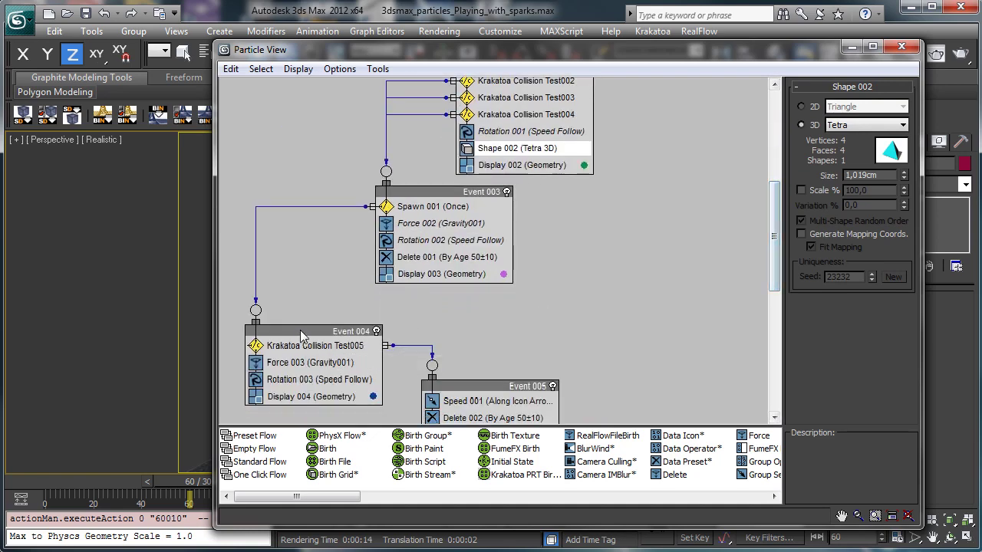
drag(312, 334, 312, 315)
drag(486, 380, 500, 369)
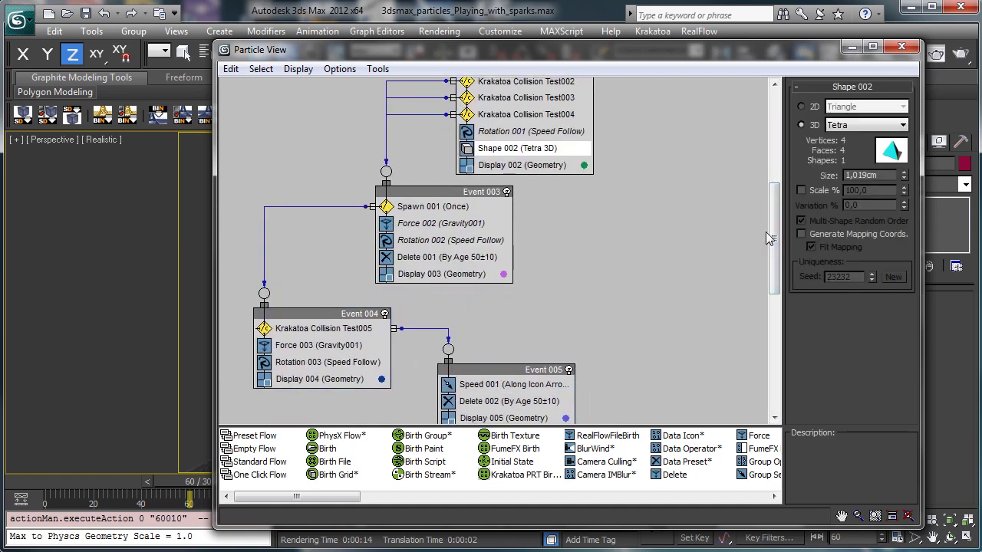
drag(773, 231, 773, 110)
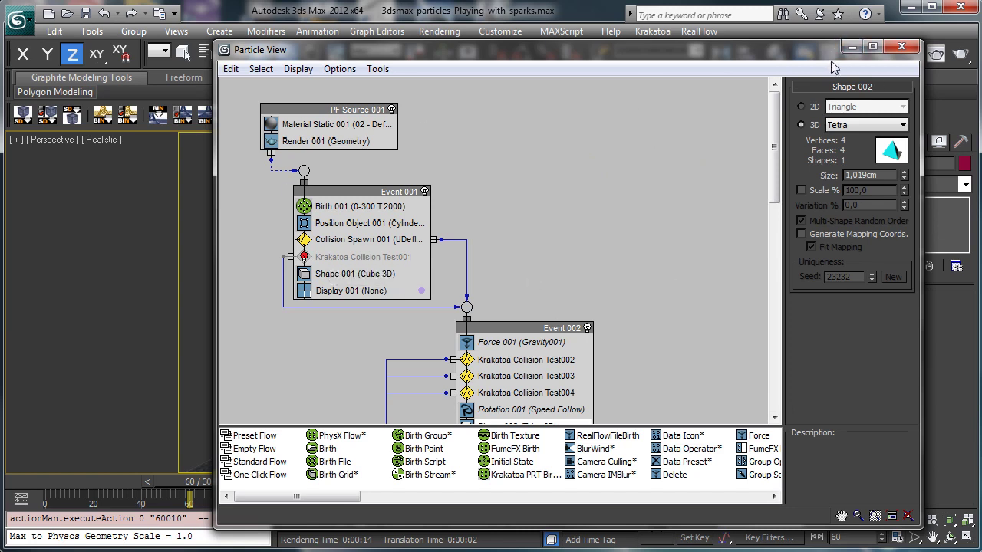
click(853, 48)
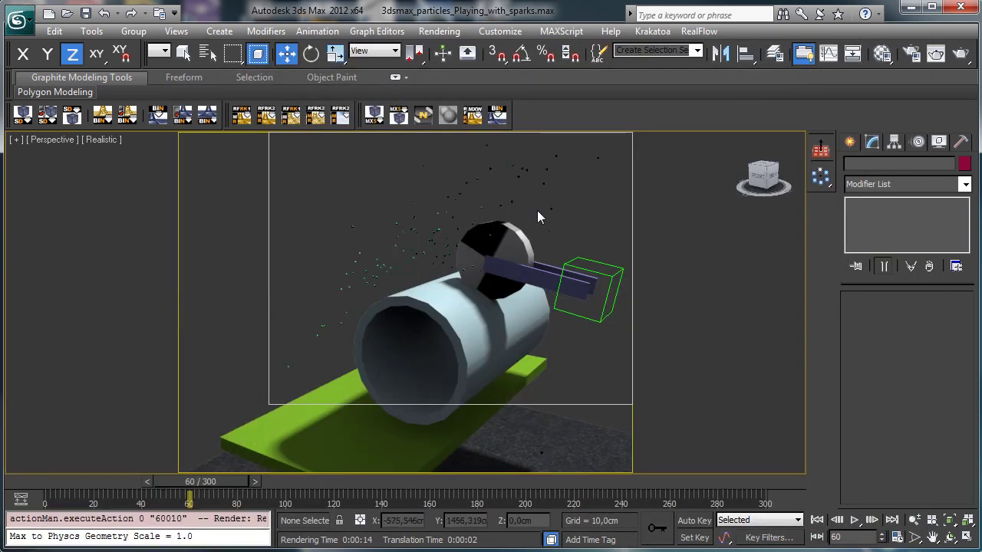